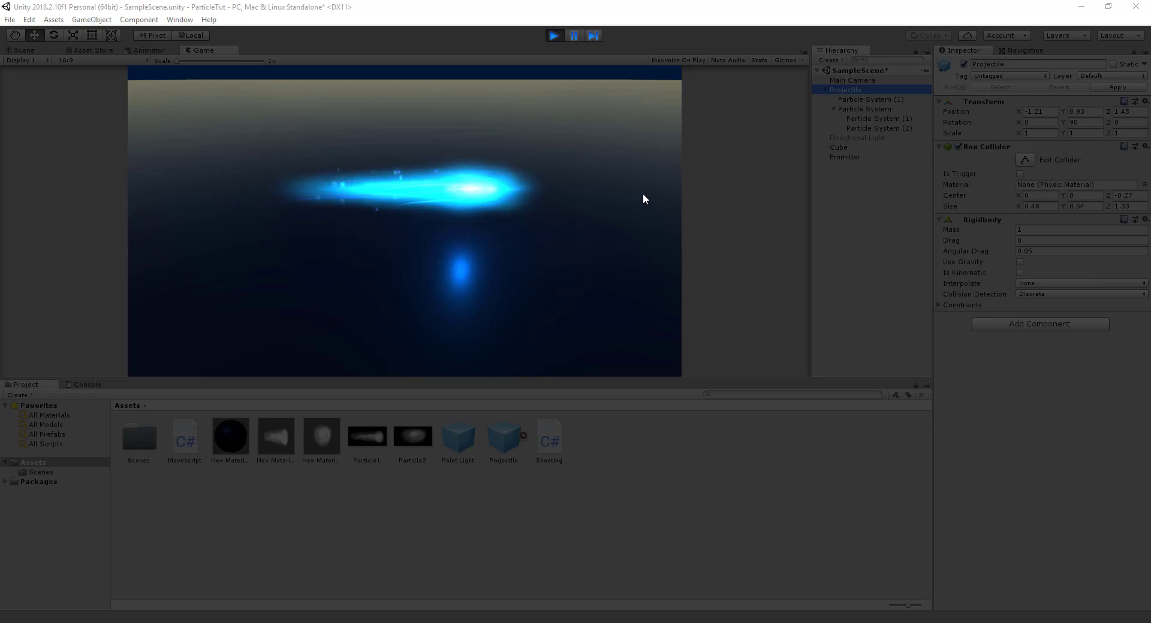
Stop the glowing projectile's play-mode preview and minimize the Unity editor.
click(556, 36)
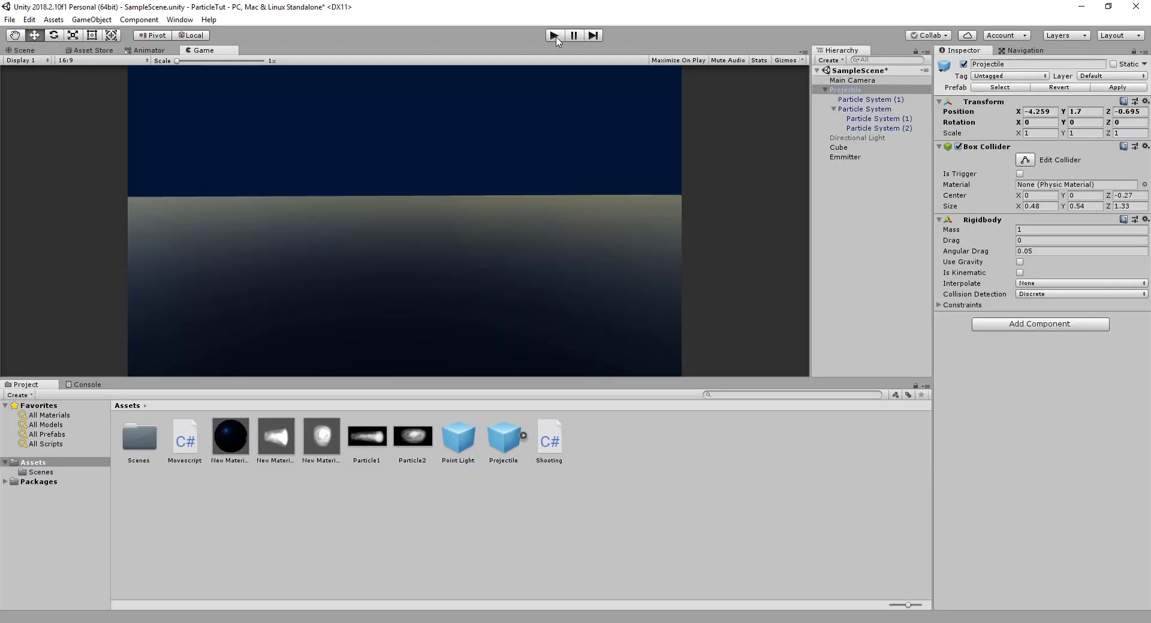
click(1082, 7)
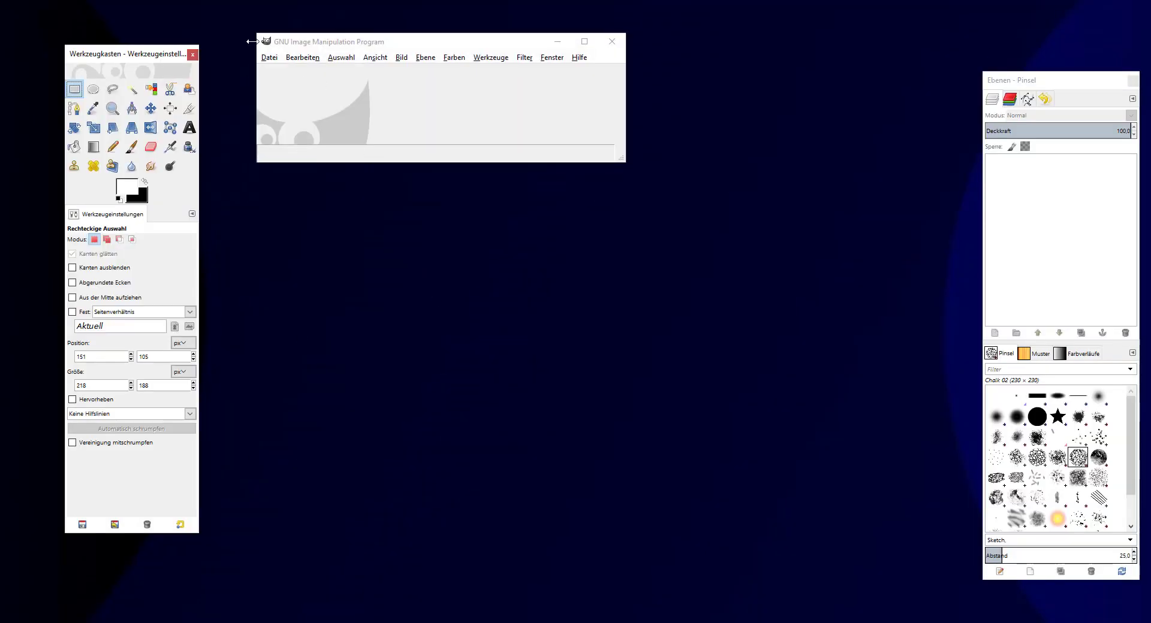
Create a new black 600×400 image in GIMP and enlarge its window.
click(268, 58)
click(282, 69)
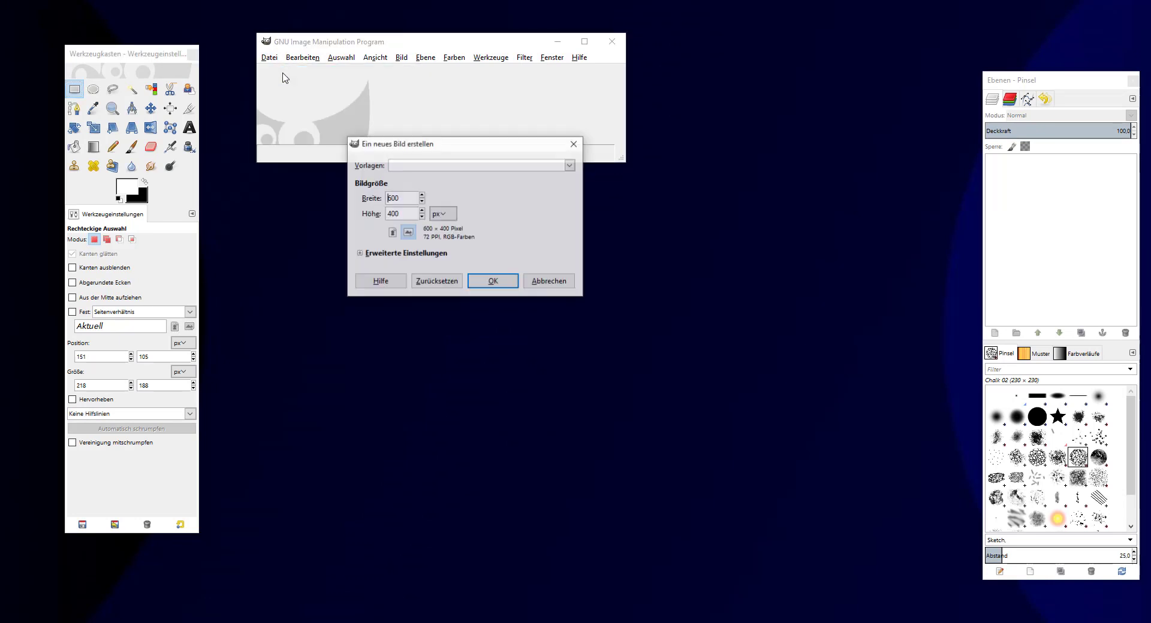
click(480, 280)
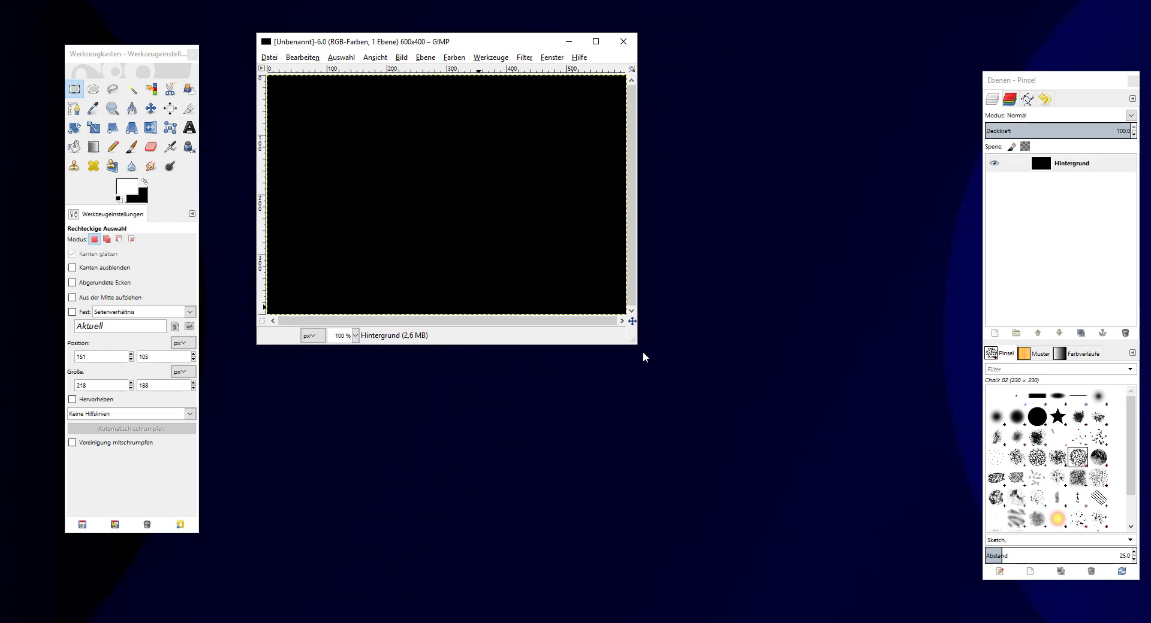
drag(626, 340, 783, 447)
Select the Airbrush tool with the Chalk 02 brush at size 20.
click(170, 148)
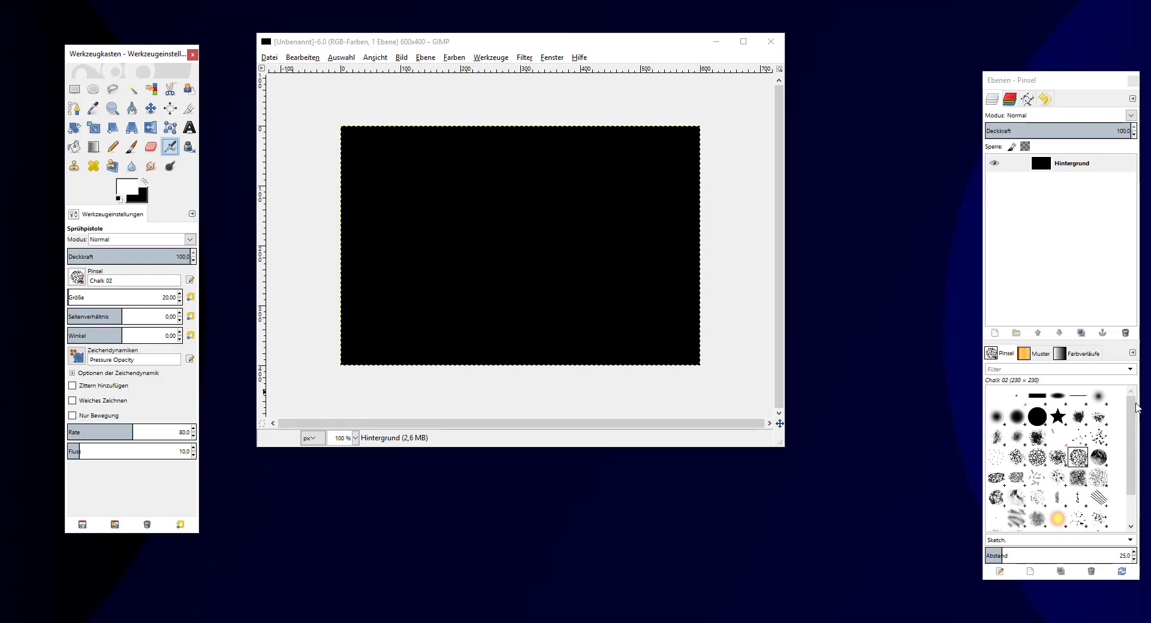
scroll(1067, 448, down, 2)
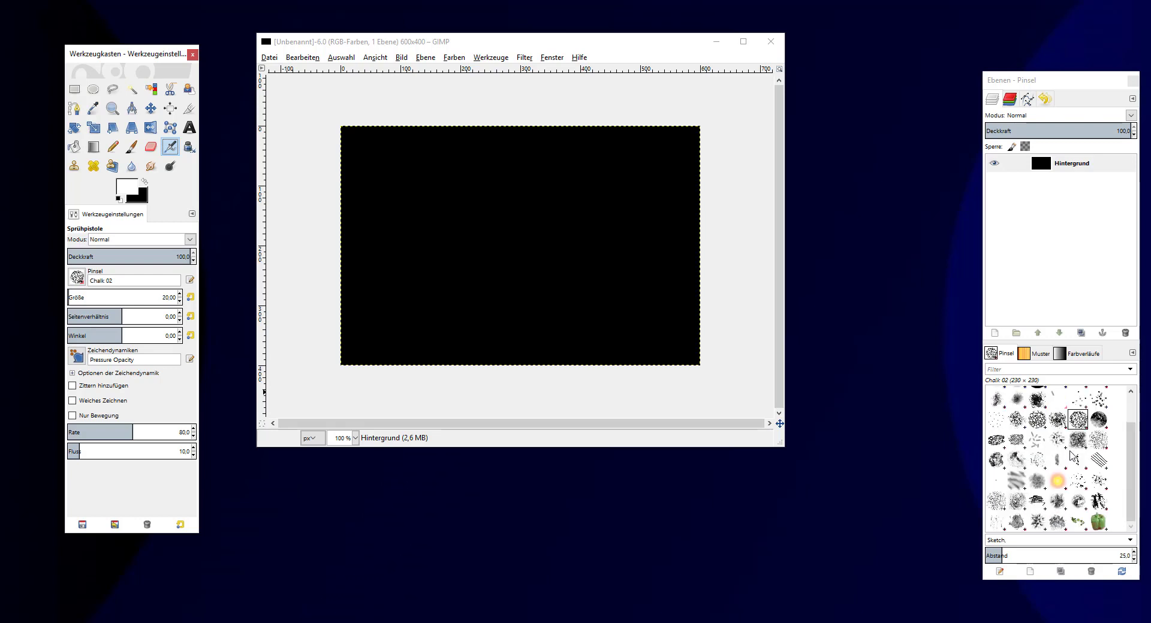
scroll(1073, 458, up, 2)
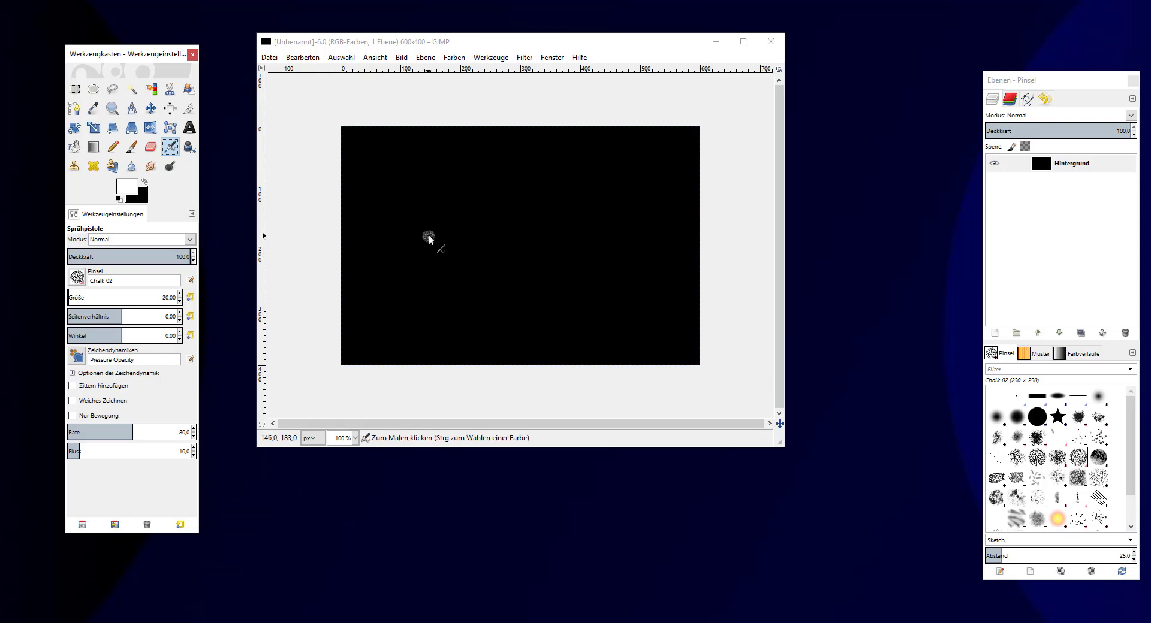
Airbrush three chalk strokes into an elongated white blob across the canvas centre, brightest at right.
drag(429, 239, 558, 238)
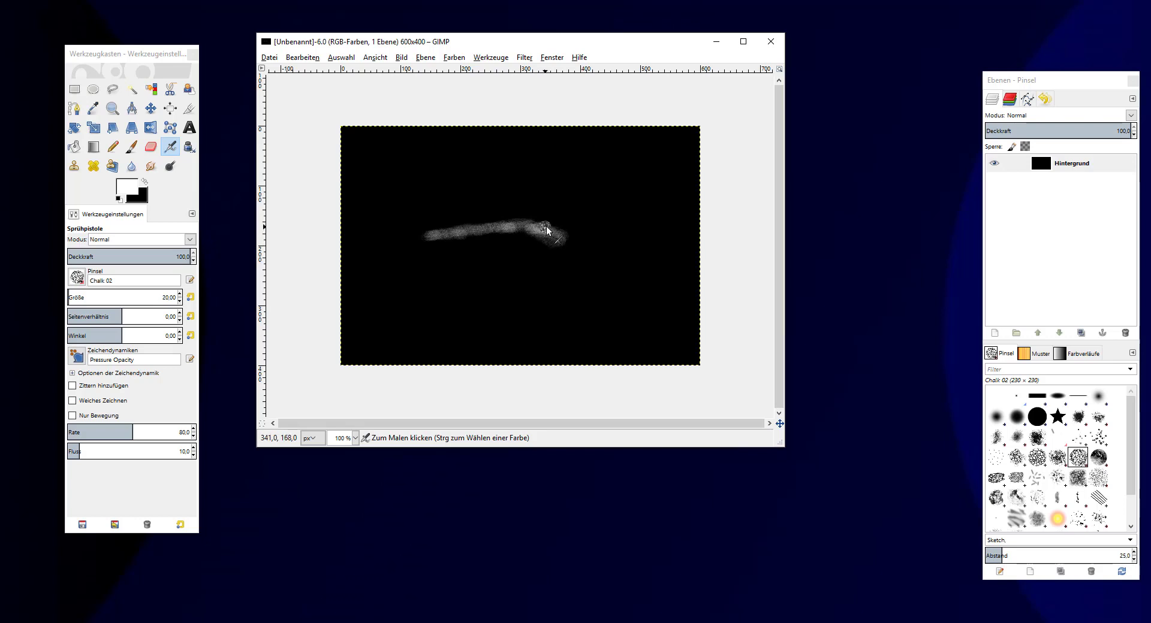
mouse_move(546, 230)
mouse_down()
mouse_move(548, 246)
mouse_move(585, 248)
mouse_move(532, 259)
mouse_move(430, 245)
mouse_move(504, 264)
mouse_move(462, 249)
mouse_move(558, 250)
mouse_up()
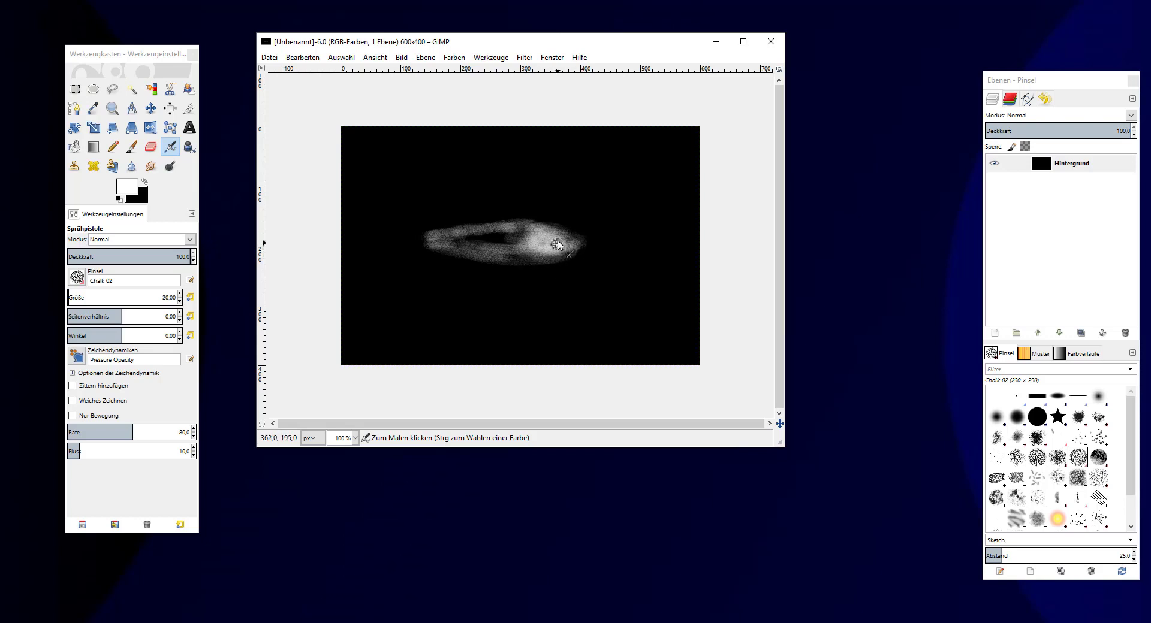
mouse_move(503, 243)
mouse_down()
mouse_move(471, 244)
mouse_move(539, 244)
mouse_move(450, 249)
mouse_move(569, 247)
mouse_move(506, 239)
mouse_move(502, 257)
mouse_move(544, 236)
mouse_move(552, 252)
mouse_move(534, 243)
mouse_move(552, 244)
mouse_move(536, 228)
mouse_up()
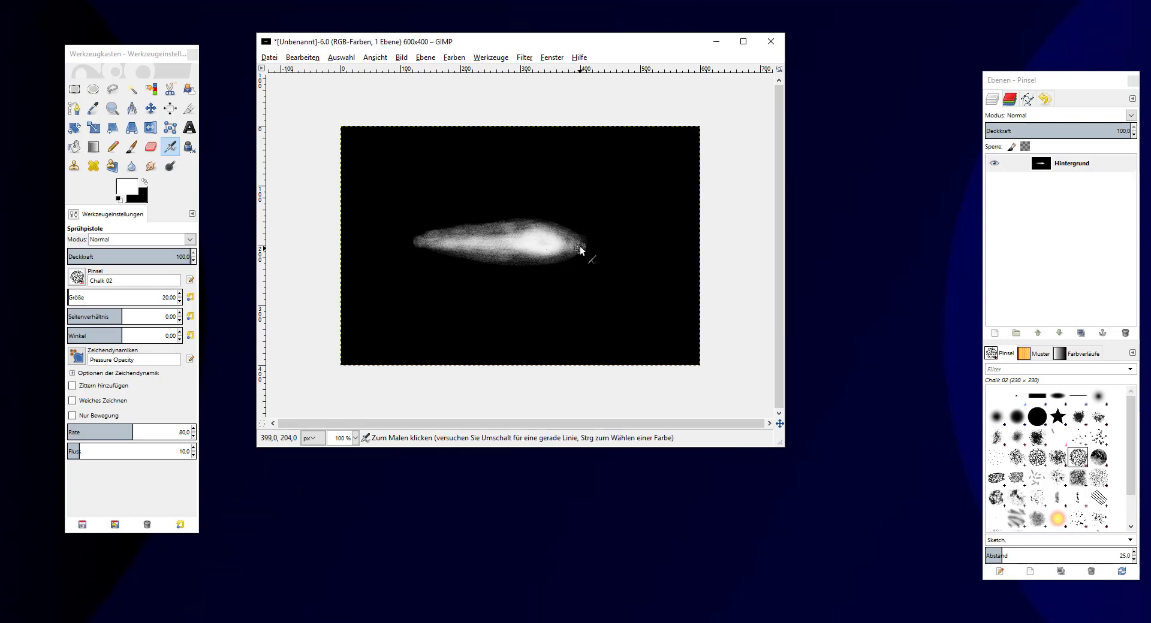
Fill out the blob with more spray, undo the stray lower streak, and brighten its right end.
mouse_move(570, 256)
mouse_down()
mouse_move(532, 252)
mouse_move(522, 232)
mouse_move(450, 246)
mouse_move(464, 251)
mouse_up()
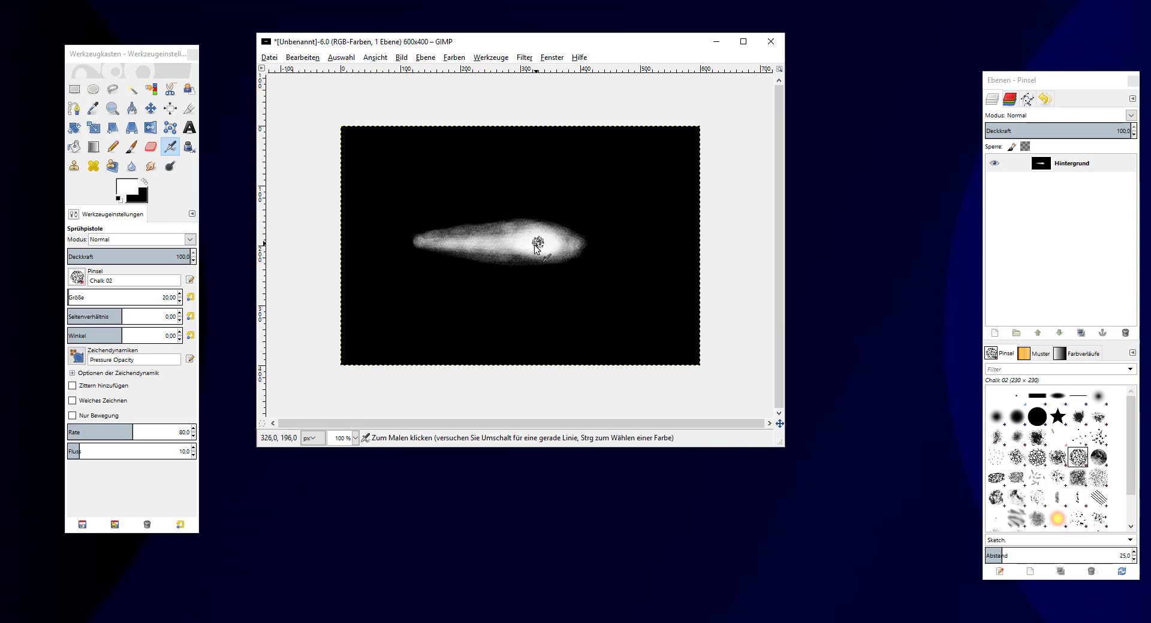
mouse_move(514, 261)
mouse_down()
mouse_move(580, 249)
mouse_move(453, 236)
mouse_move(649, 312)
mouse_up()
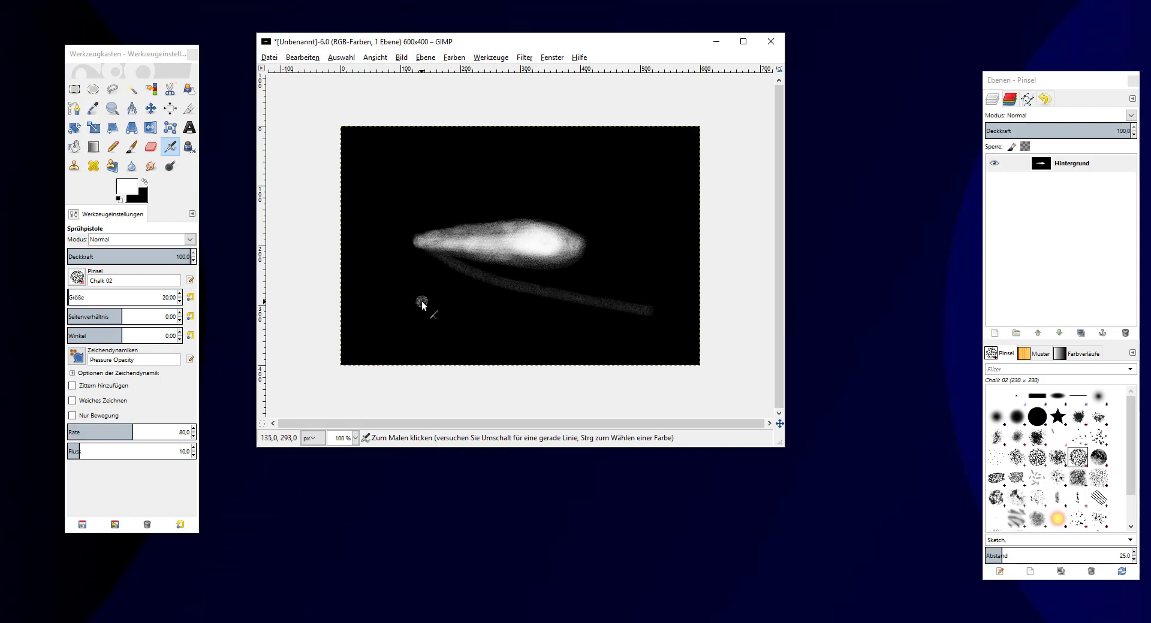
click(303, 57)
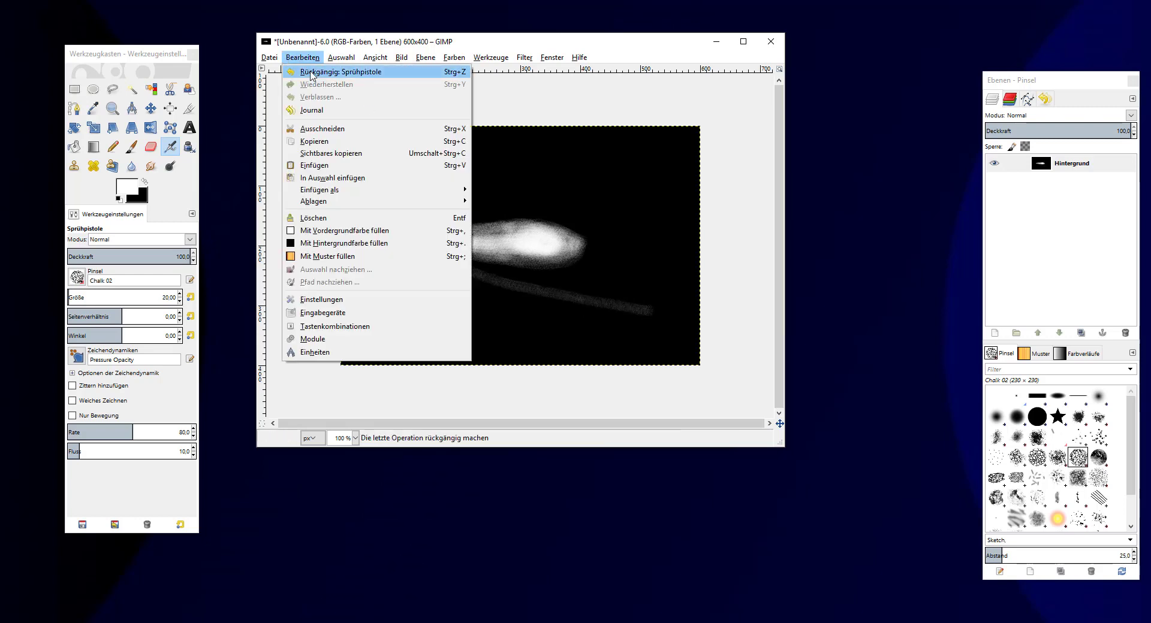
click(336, 72)
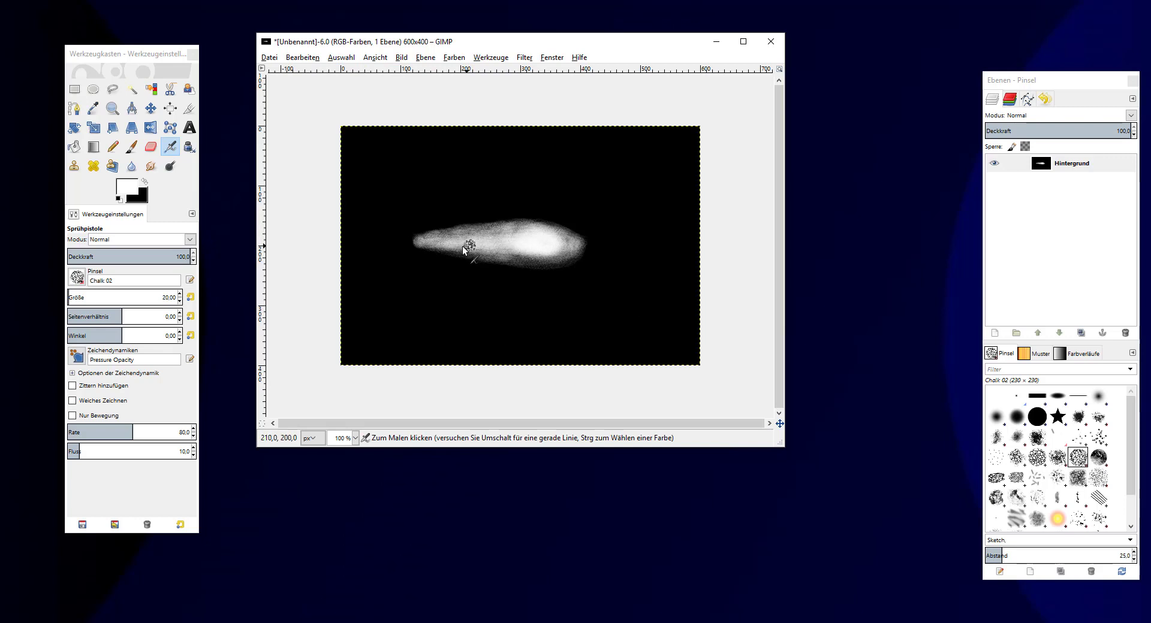
mouse_move(462, 246)
mouse_down()
mouse_move(532, 256)
mouse_move(565, 247)
mouse_move(558, 235)
mouse_up()
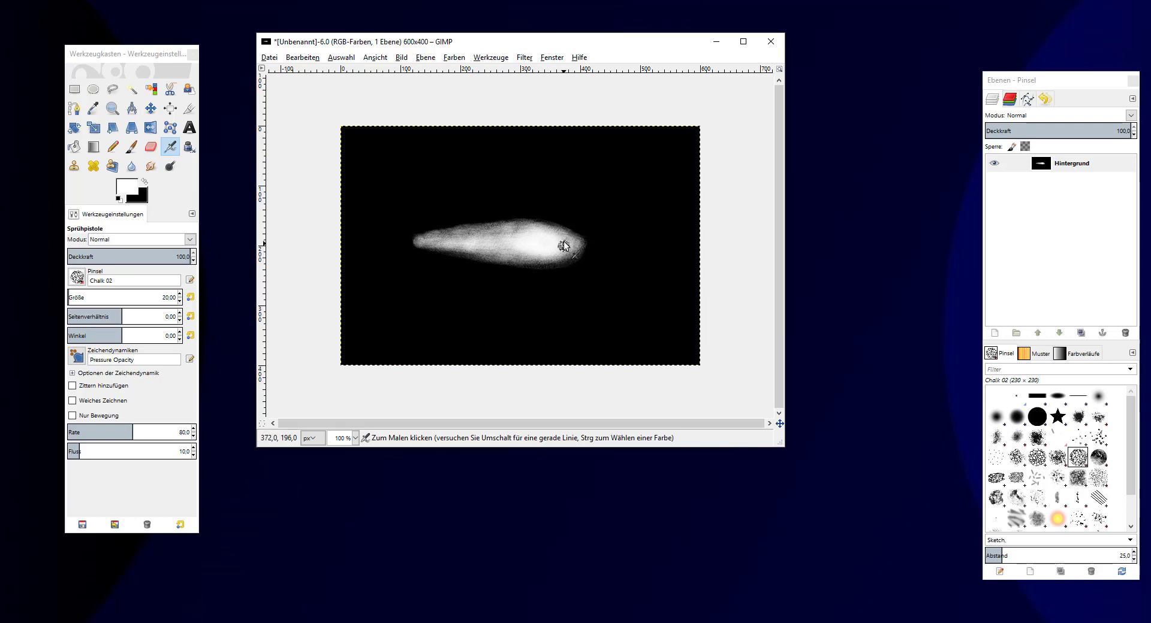
mouse_move(563, 245)
mouse_down()
mouse_move(531, 267)
mouse_move(534, 249)
mouse_move(514, 236)
mouse_move(524, 254)
mouse_up()
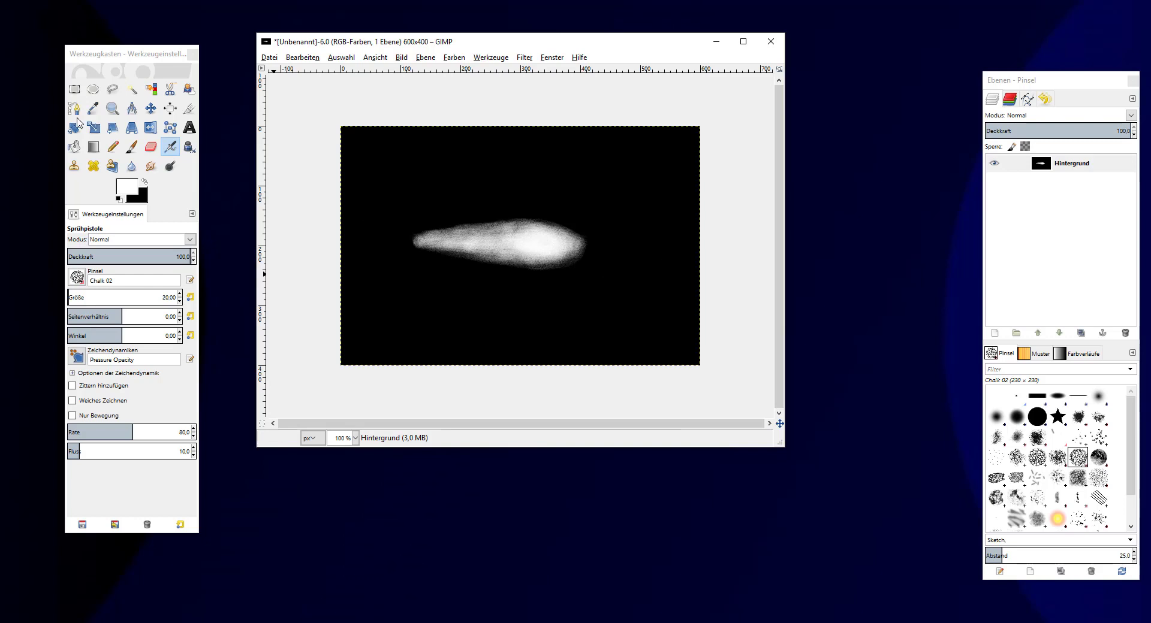
Crop the canvas to a tight 337×126 rectangle around the blob.
click(75, 88)
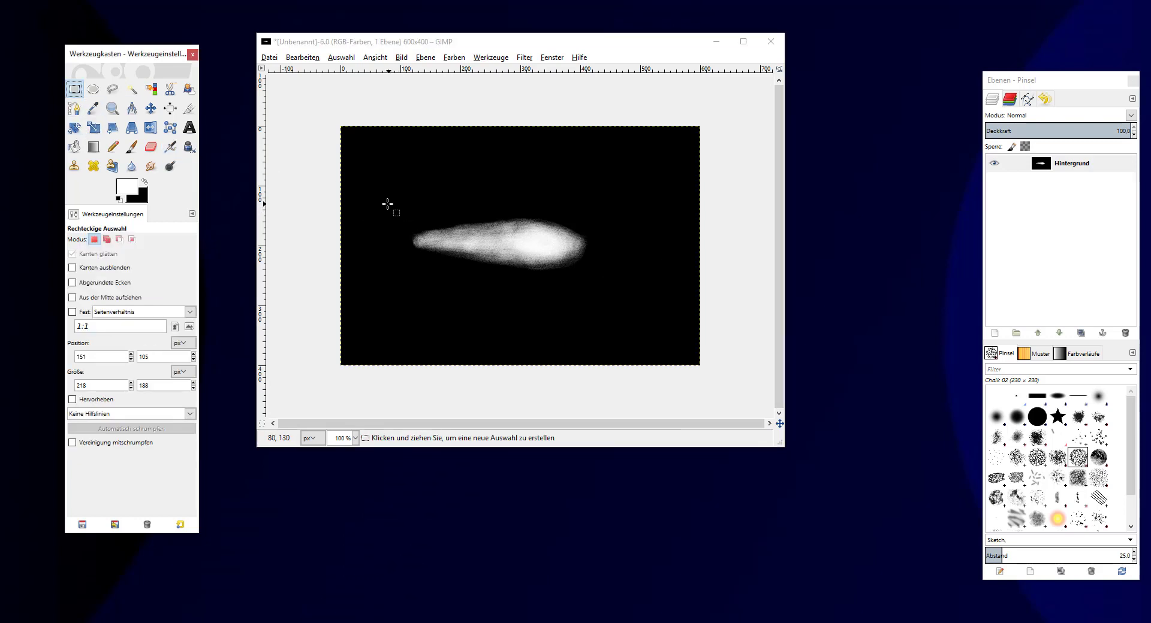
drag(392, 203, 606, 285)
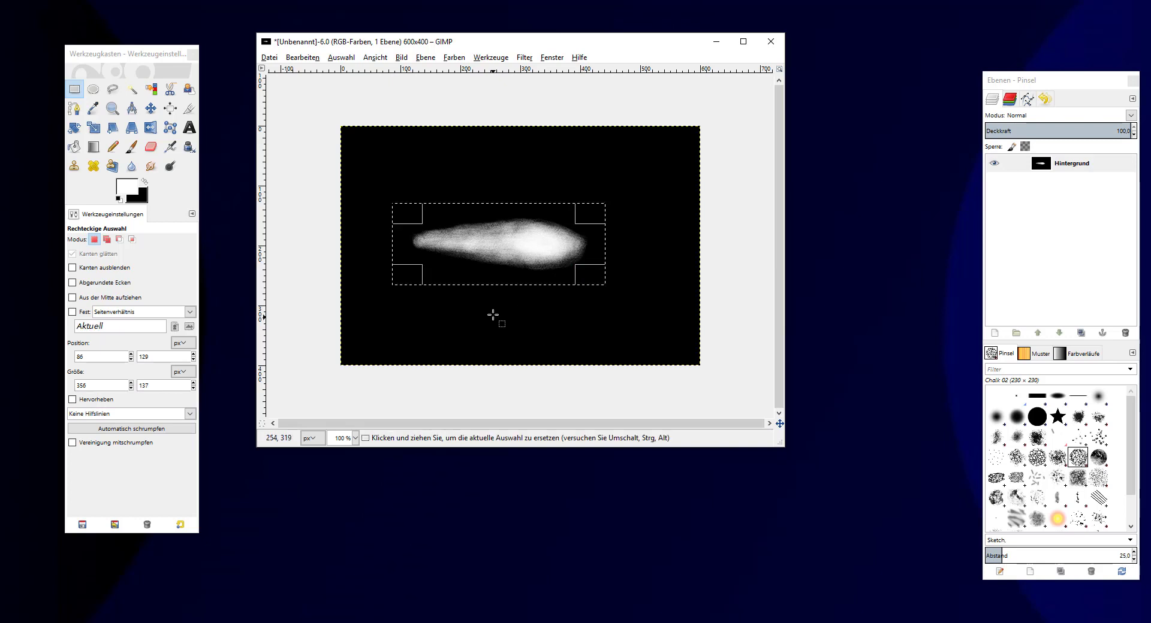
drag(410, 246, 415, 247)
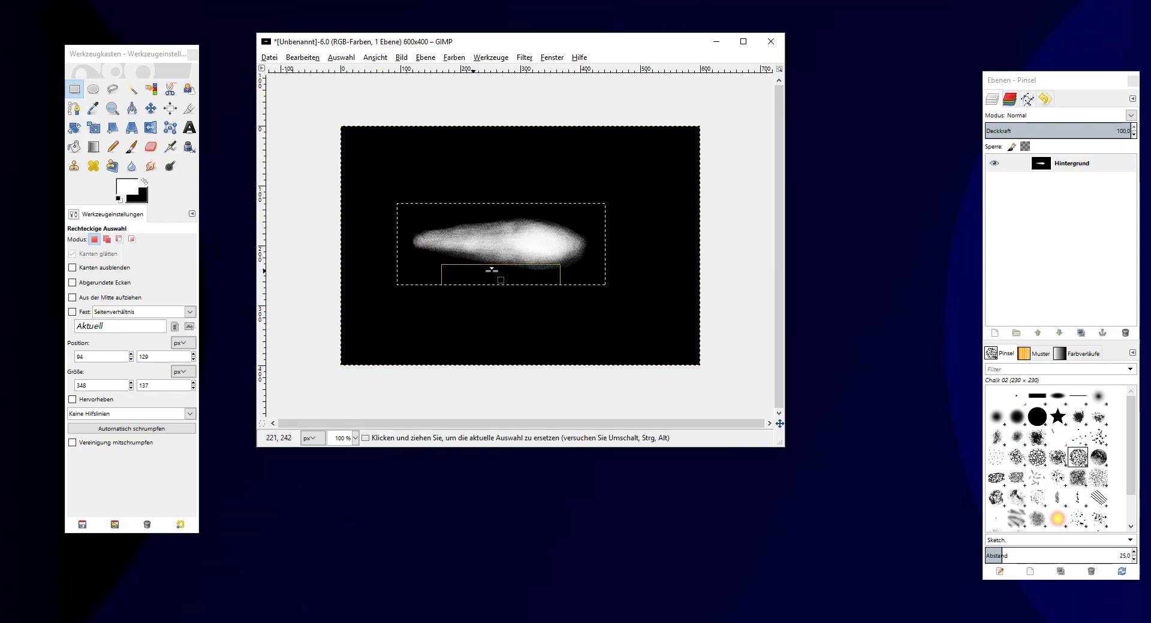
drag(508, 269, 509, 266)
drag(505, 216, 505, 218)
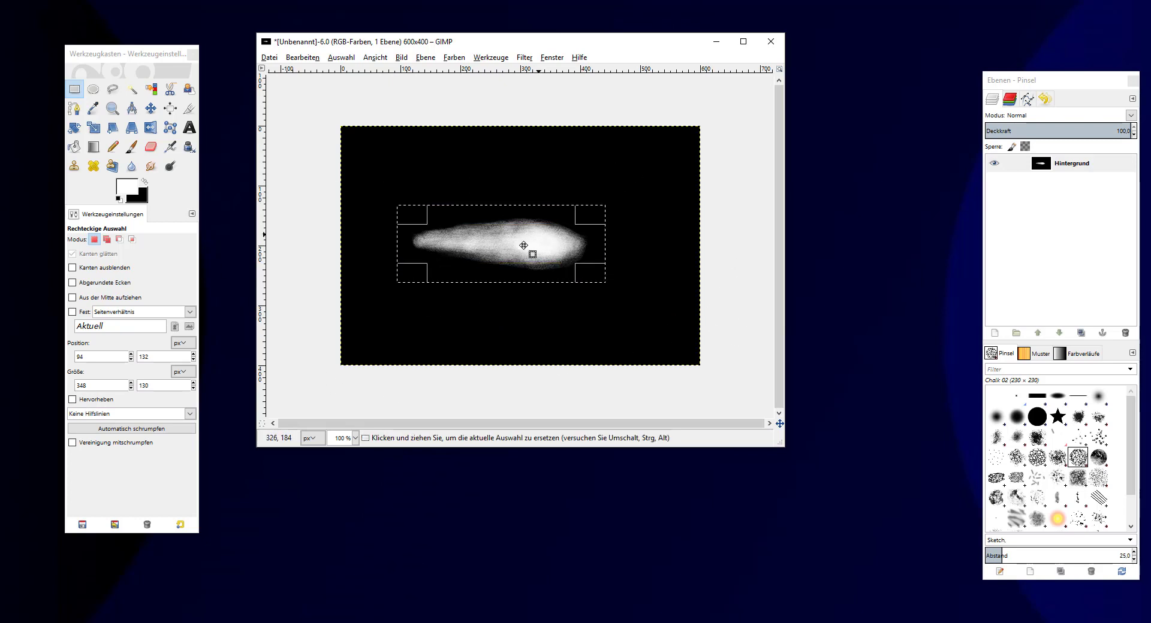
drag(503, 265, 503, 262)
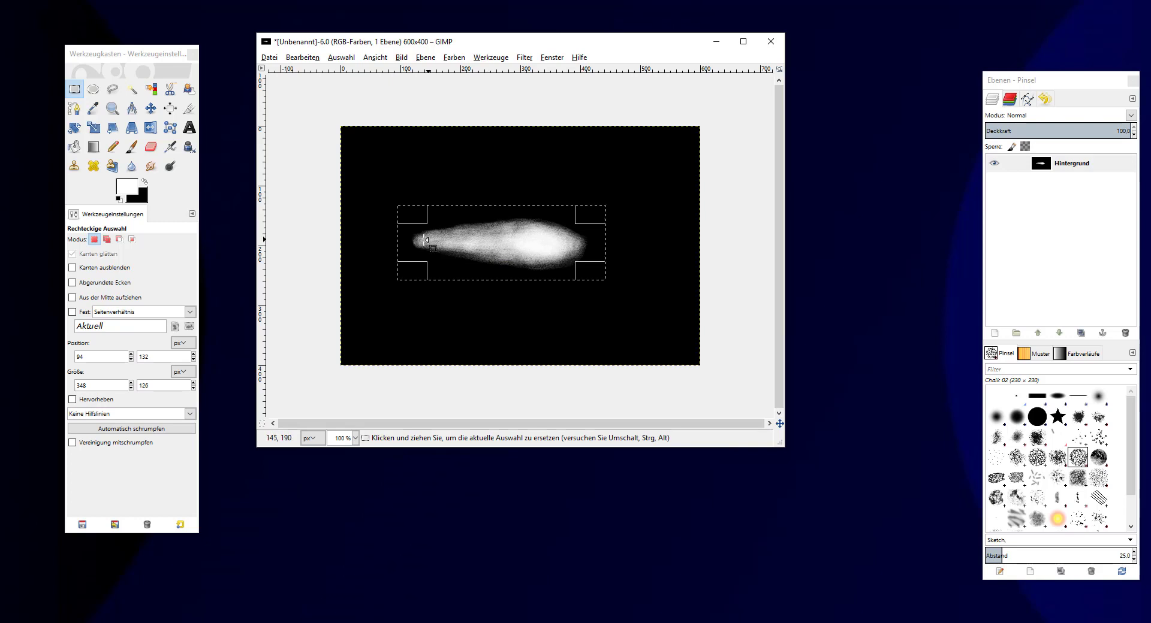
drag(425, 240, 430, 239)
right_click(492, 241)
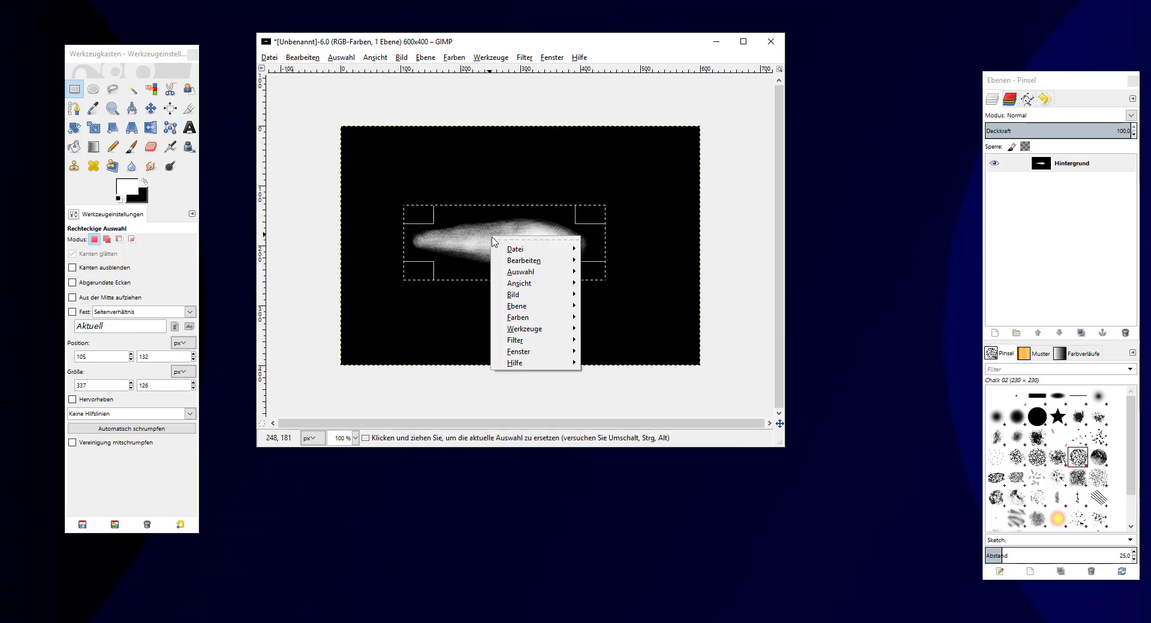
mouse_move(530, 295)
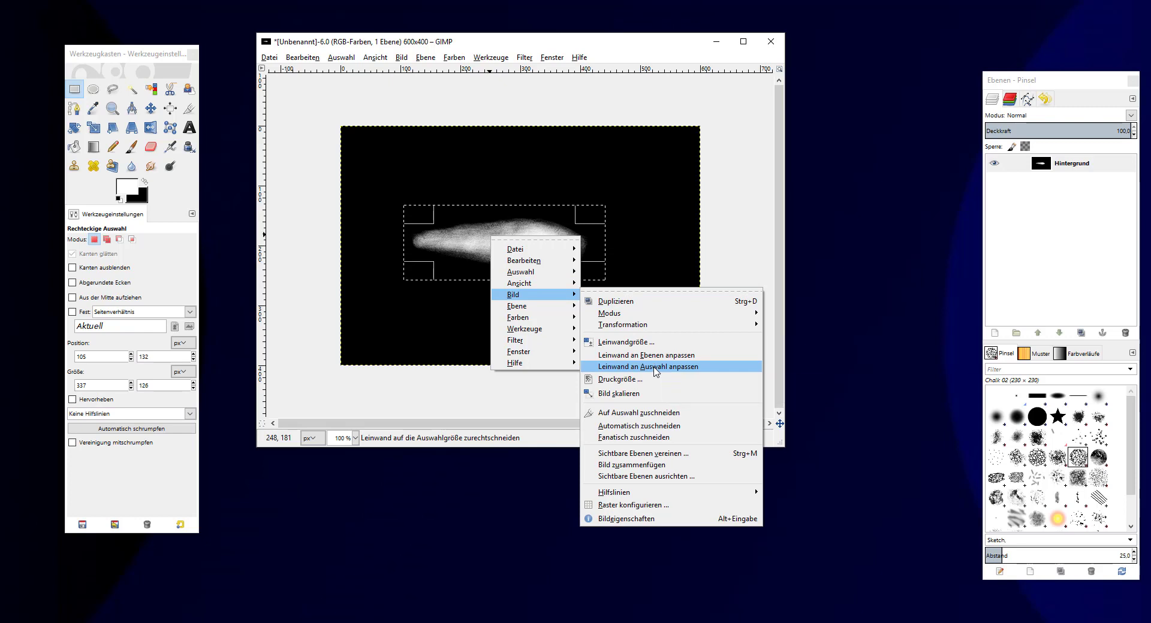
click(655, 367)
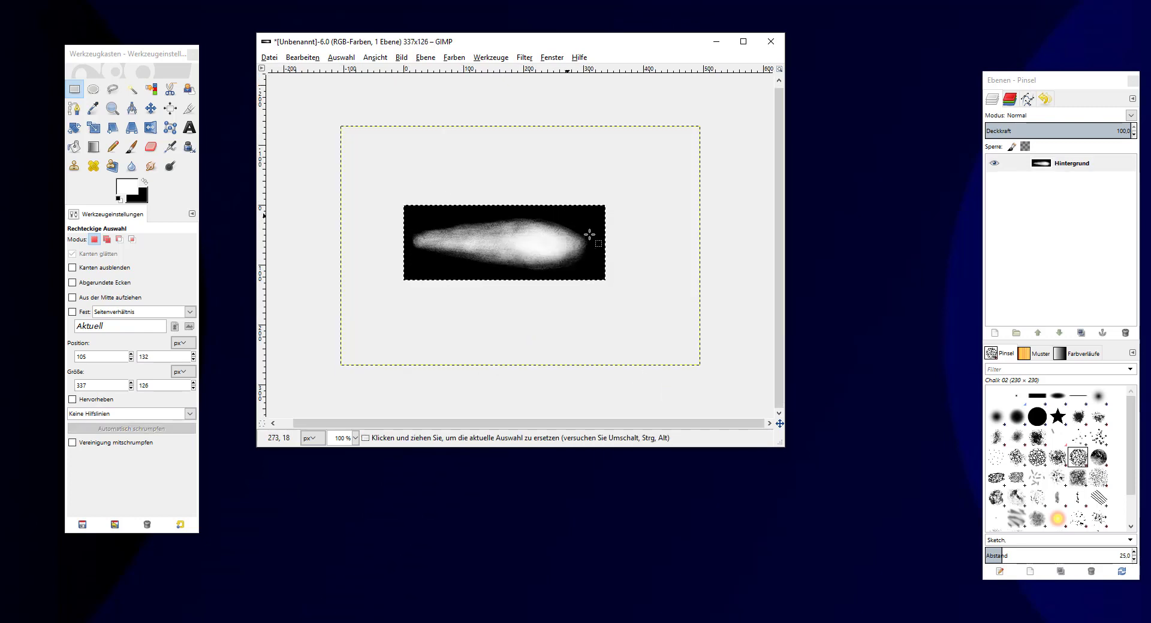
Export the image over Particle1.png on the Desktop, keeping default PNG settings.
click(269, 57)
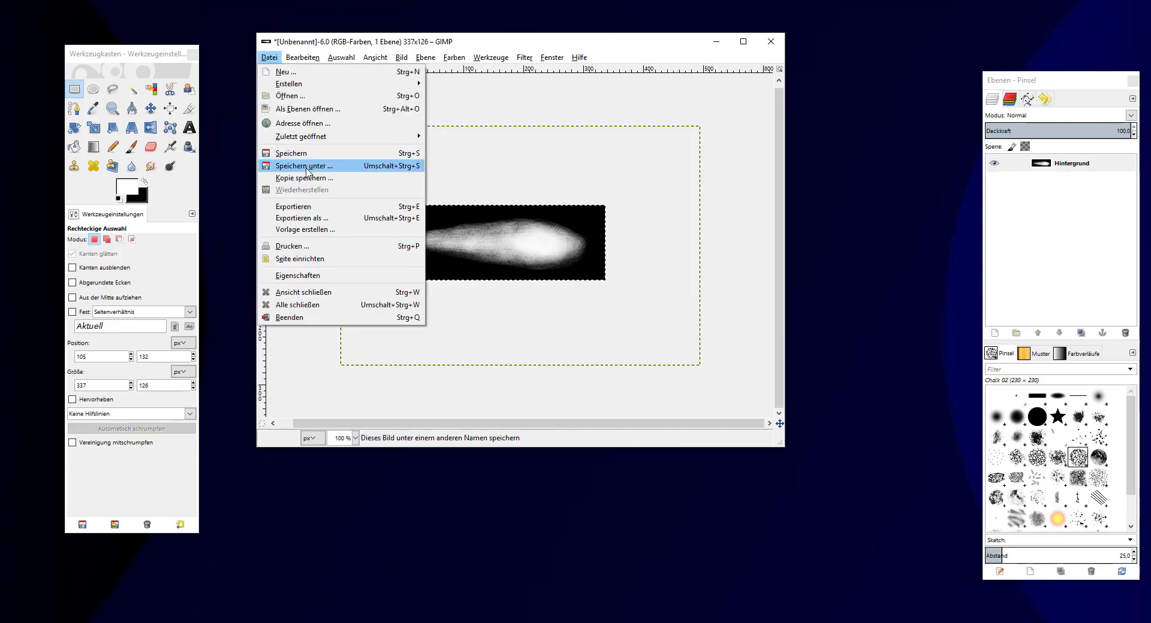
click(309, 222)
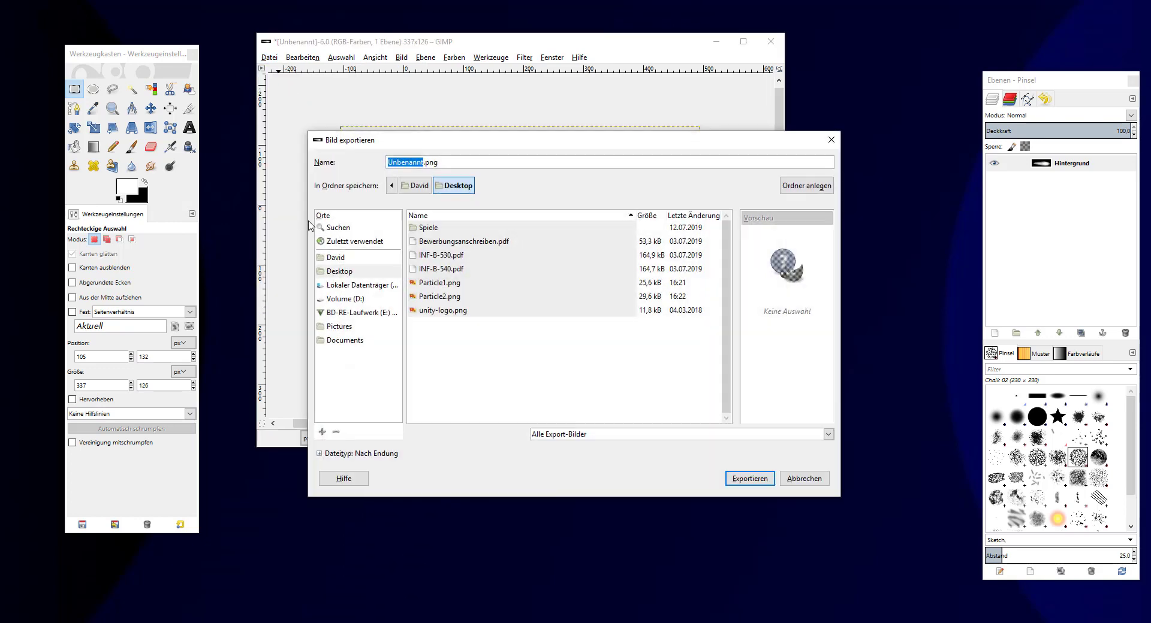
click(436, 287)
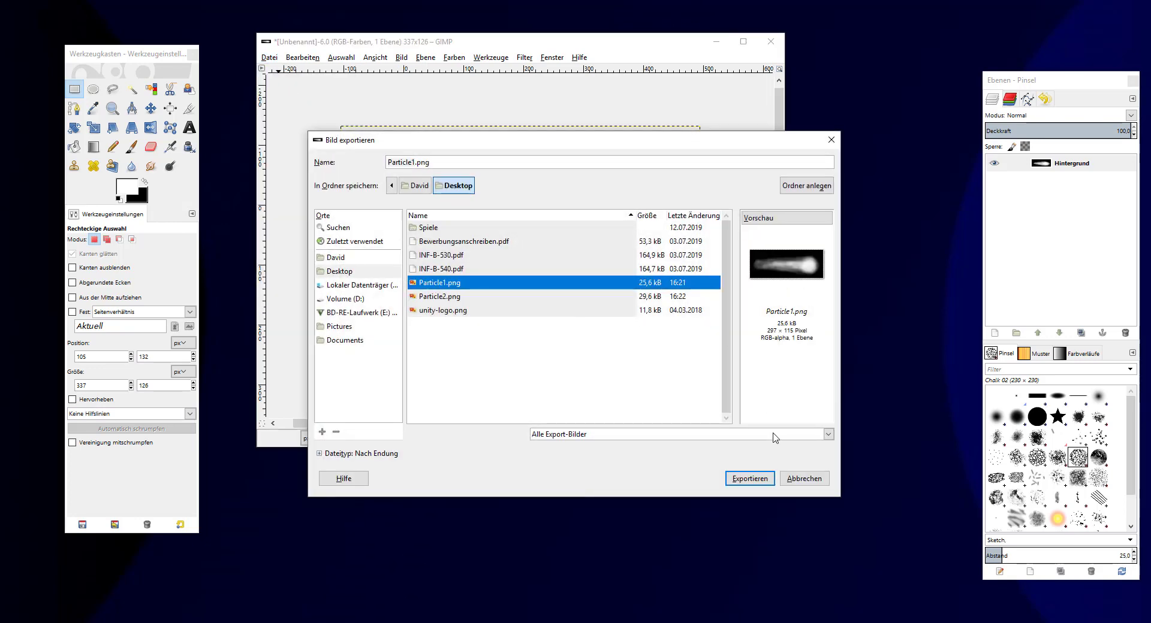
click(752, 479)
click(592, 381)
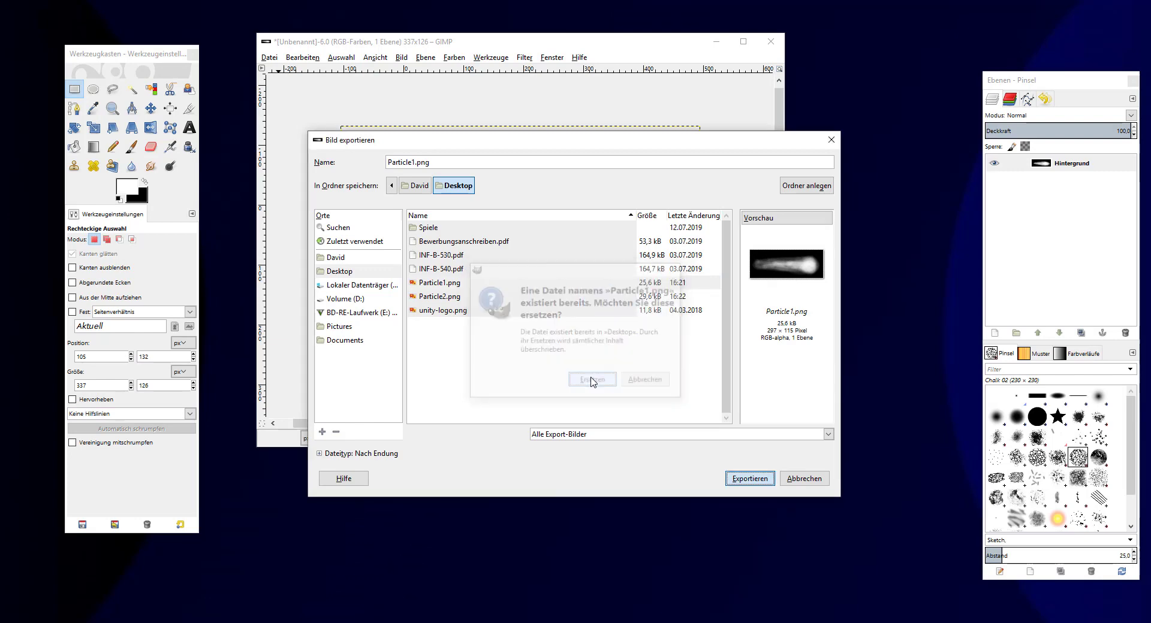
click(589, 426)
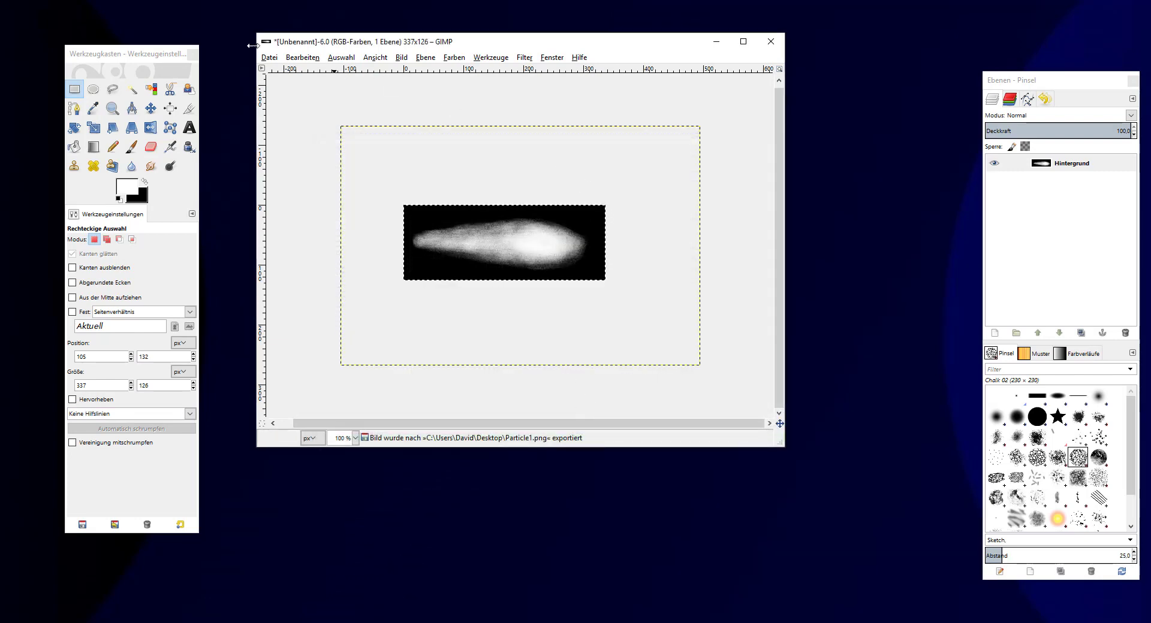
click(269, 58)
Create a second 600×400 black image, reposition and enlarge its window, and pick the Airbrush.
click(280, 71)
text(6)
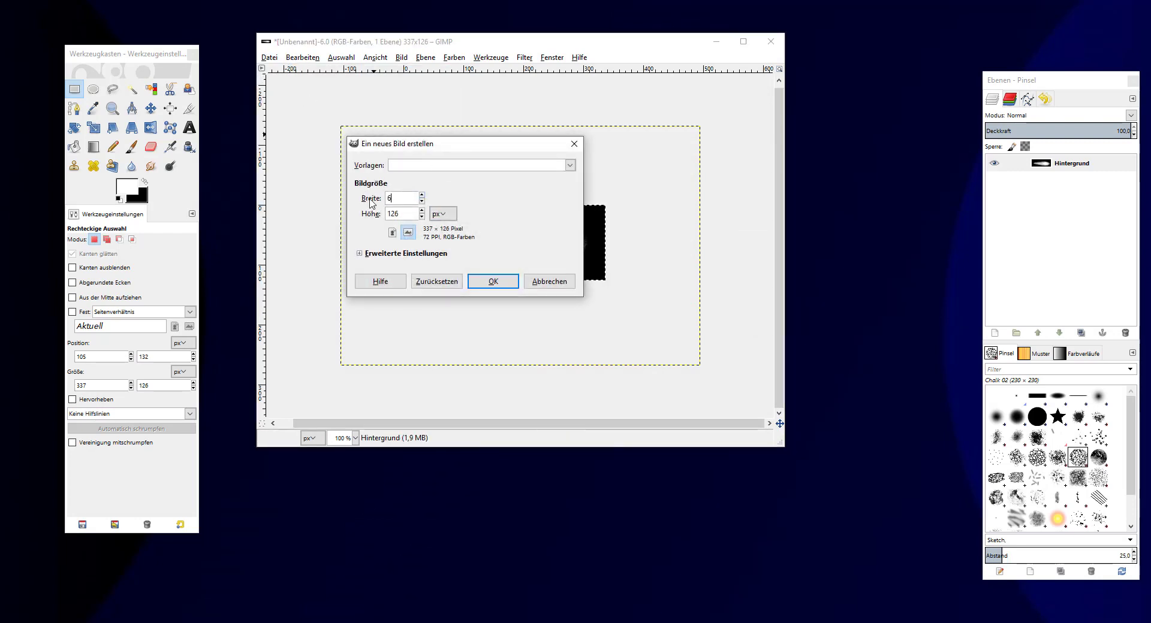
text(00400)
click(494, 281)
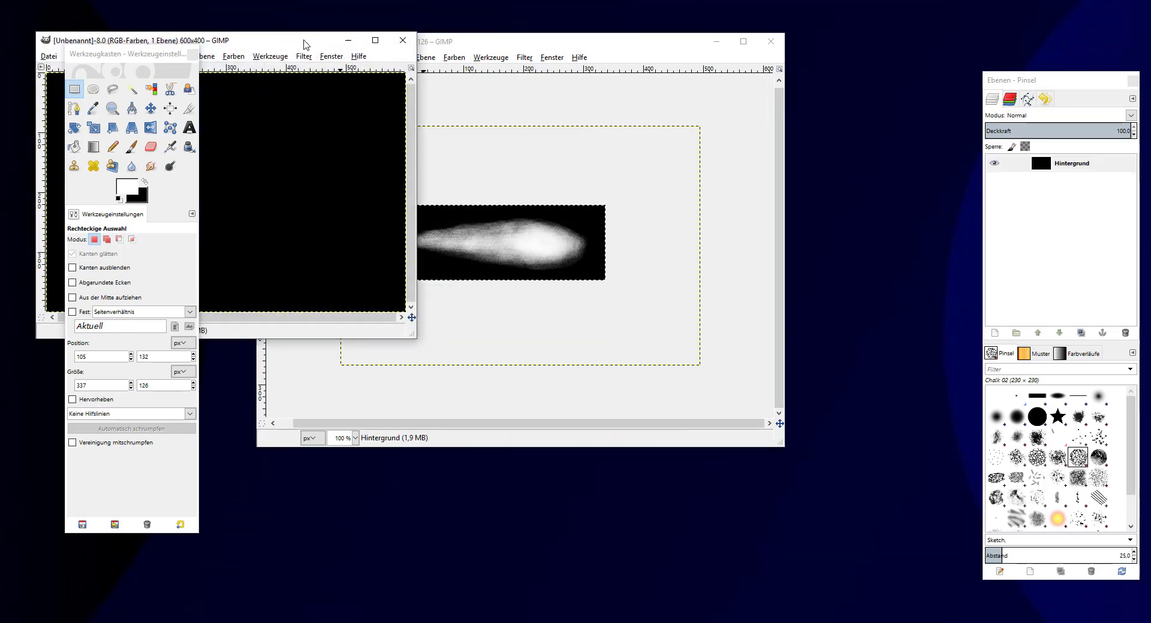
drag(582, 68, 639, 115)
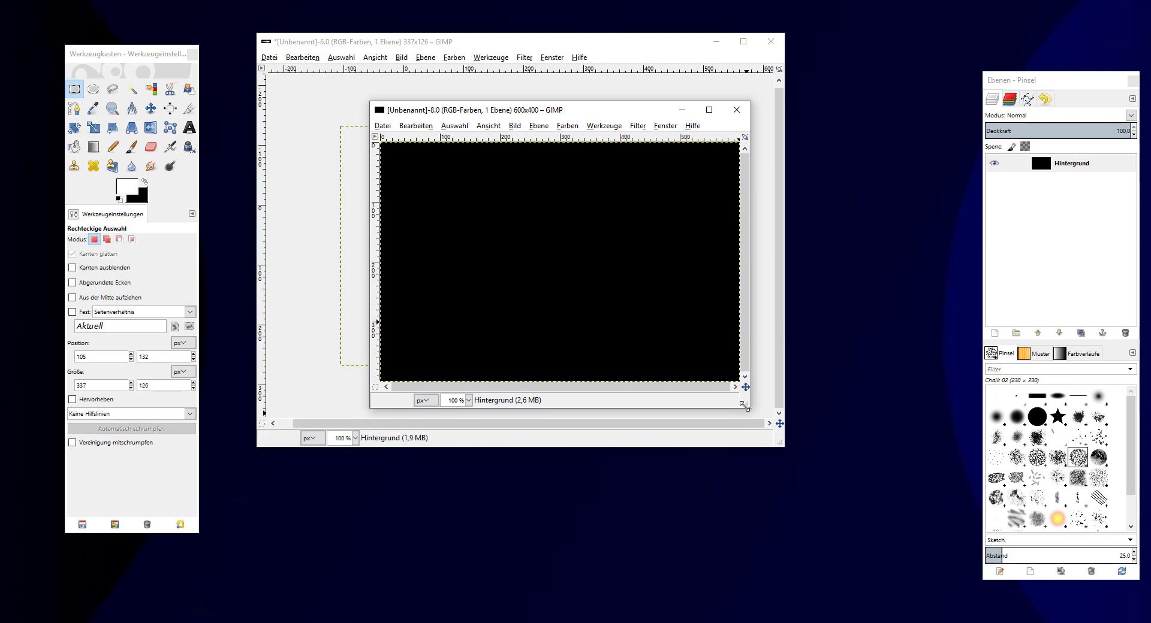
drag(752, 410, 858, 490)
drag(534, 109, 487, 59)
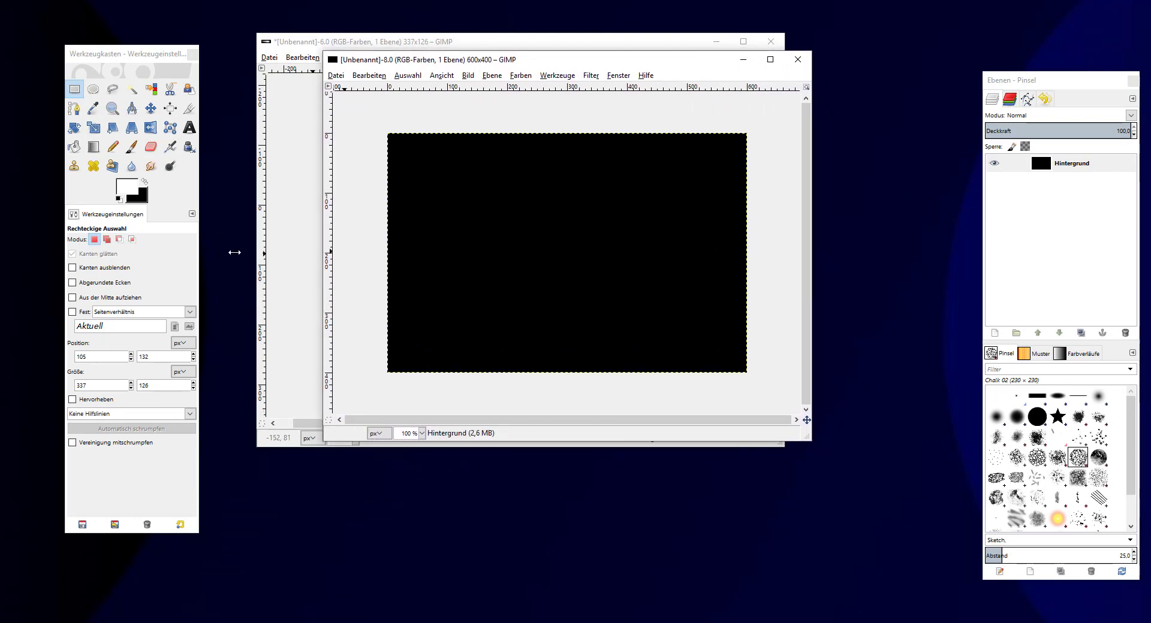
click(170, 146)
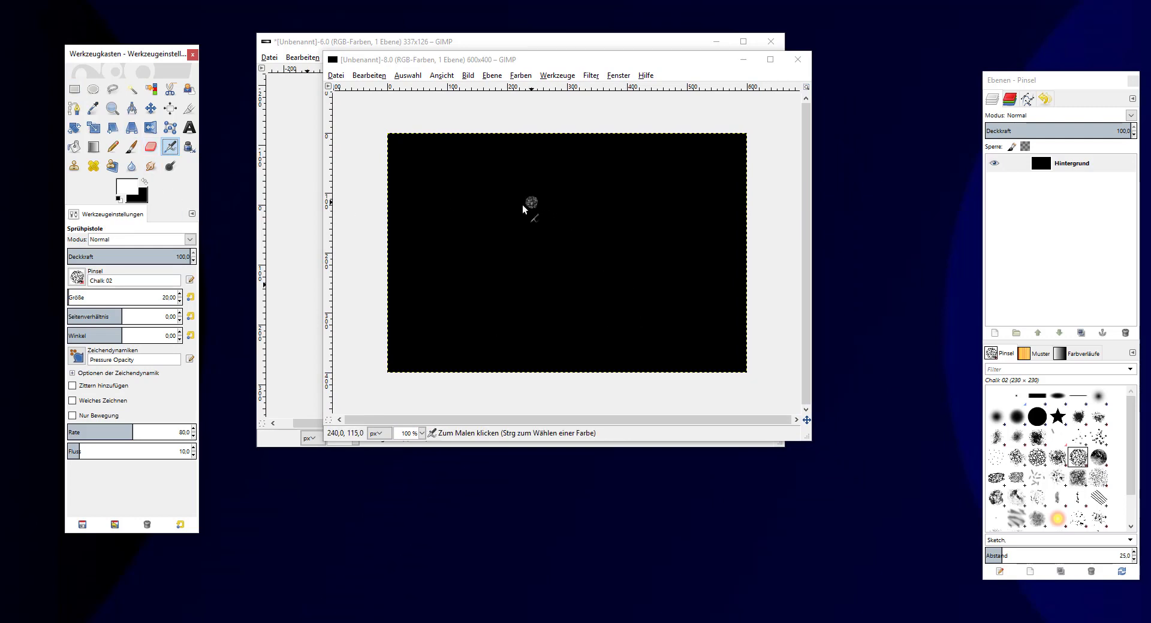
Airbrush a soft rounded white glow with a bright centre and chalky lower edge.
mouse_move(527, 210)
mouse_down()
mouse_move(520, 244)
mouse_move(551, 249)
mouse_move(512, 243)
mouse_move(549, 221)
mouse_move(514, 213)
mouse_move(516, 254)
mouse_move(499, 231)
mouse_move(538, 270)
mouse_move(501, 234)
mouse_move(560, 257)
mouse_move(496, 190)
mouse_move(508, 264)
mouse_move(509, 198)
mouse_move(490, 192)
mouse_move(569, 210)
mouse_move(526, 185)
mouse_move(514, 191)
mouse_move(581, 219)
mouse_move(560, 258)
mouse_move(581, 224)
mouse_move(548, 226)
mouse_move(564, 246)
mouse_move(527, 205)
mouse_move(501, 228)
mouse_move(549, 228)
mouse_move(528, 231)
mouse_move(523, 206)
mouse_move(532, 251)
mouse_move(527, 226)
mouse_move(545, 241)
mouse_move(522, 237)
mouse_move(524, 250)
mouse_move(514, 209)
mouse_move(545, 246)
mouse_move(520, 201)
mouse_move(570, 206)
mouse_move(518, 192)
mouse_move(542, 198)
mouse_move(537, 229)
mouse_move(547, 226)
mouse_move(527, 239)
mouse_move(518, 219)
mouse_up()
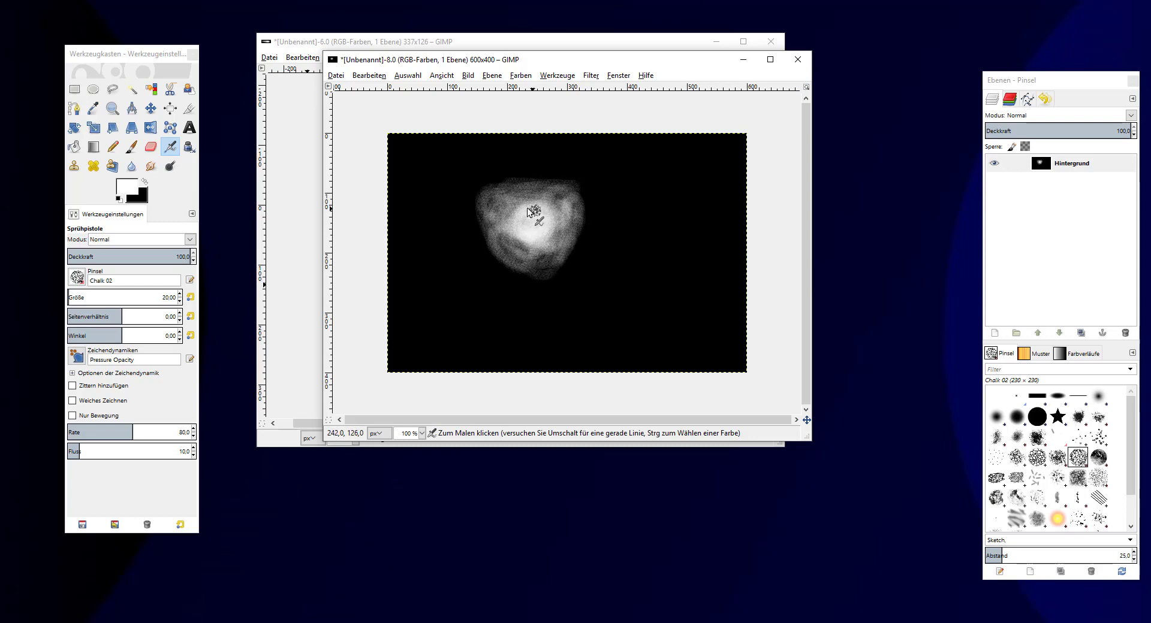
drag(541, 211, 523, 233)
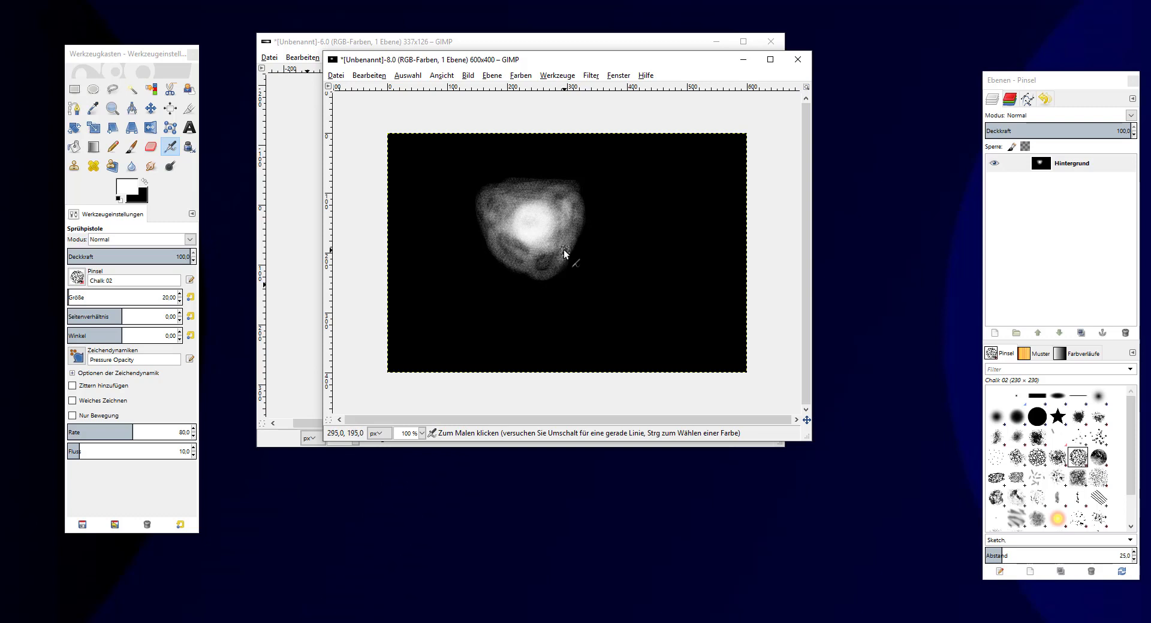
mouse_move(565, 250)
mouse_down()
mouse_move(522, 252)
mouse_move(561, 256)
mouse_up()
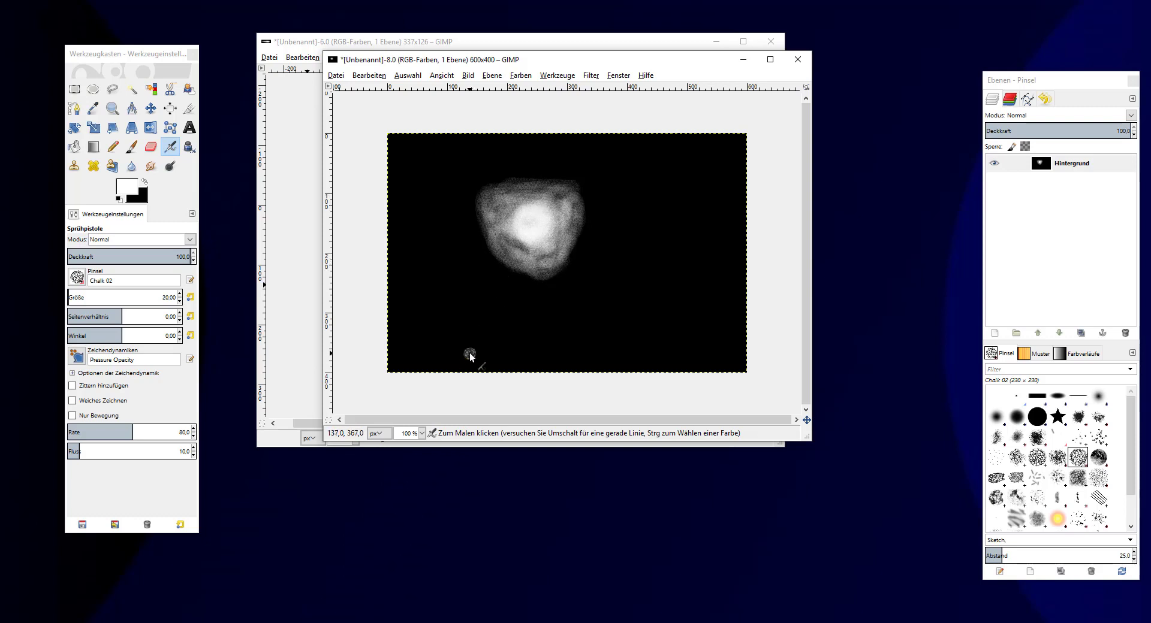
Draw a 219×218 rectangular selection tightly around the glowing blob.
click(78, 91)
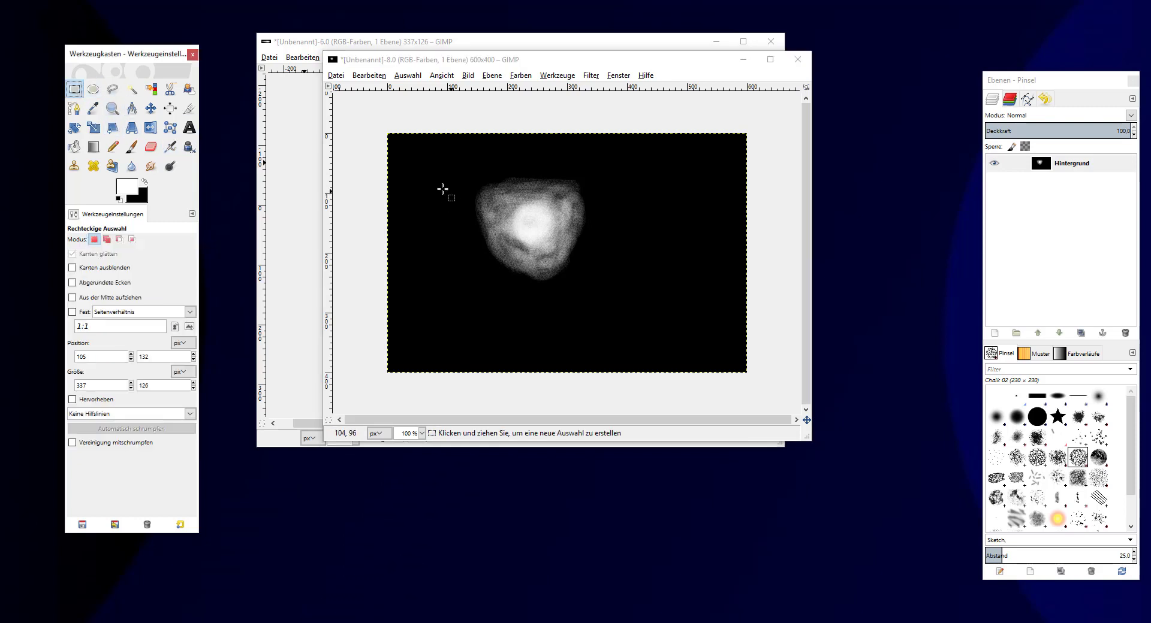
drag(464, 162, 602, 296)
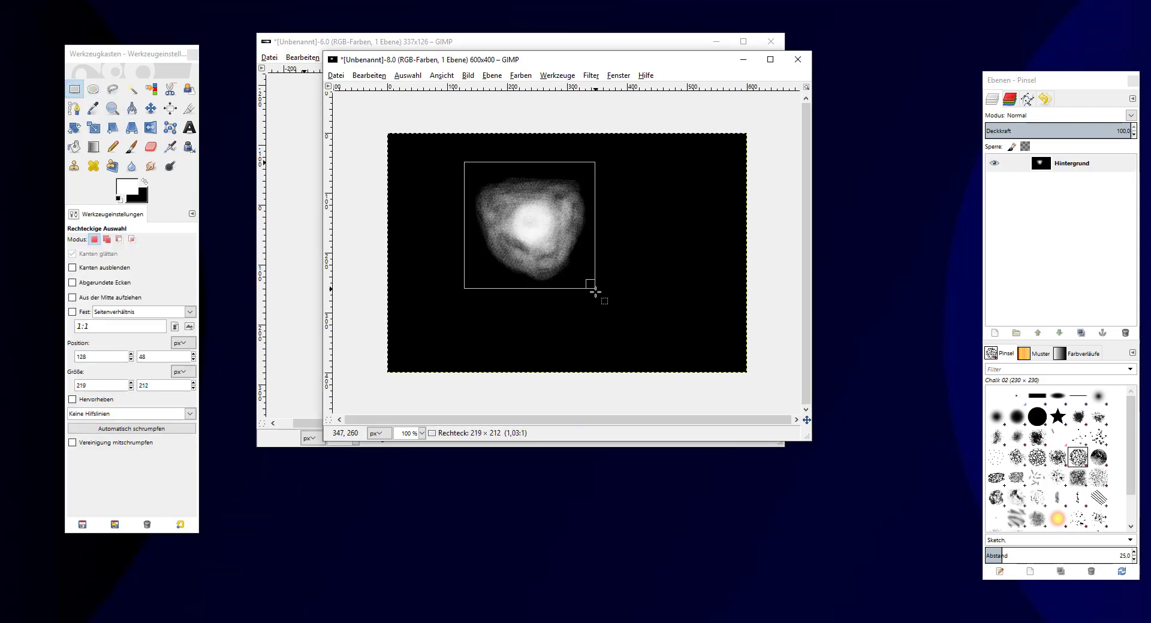
drag(602, 296, 595, 292)
click(358, 77)
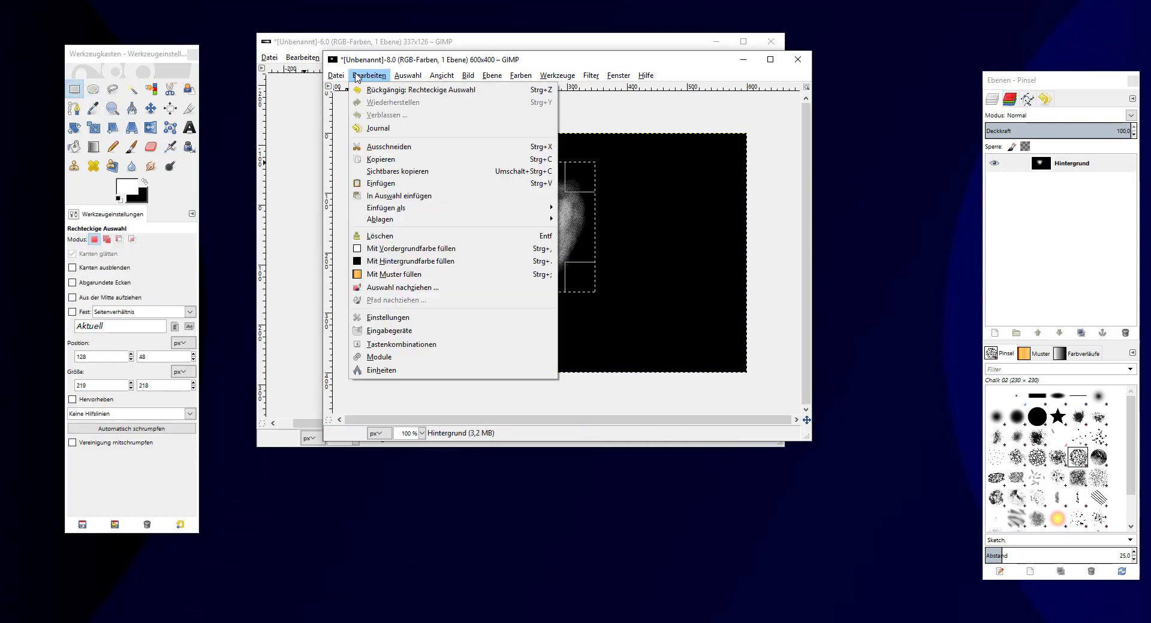
mouse_move(408, 75)
click(586, 179)
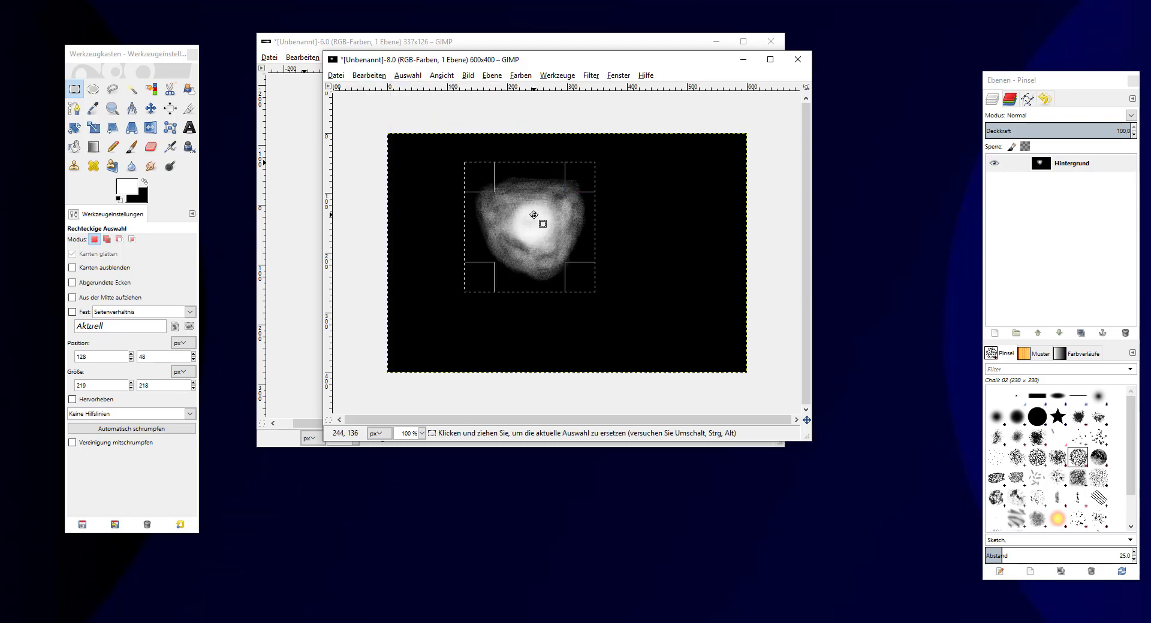
right_click(536, 218)
mouse_move(558, 274)
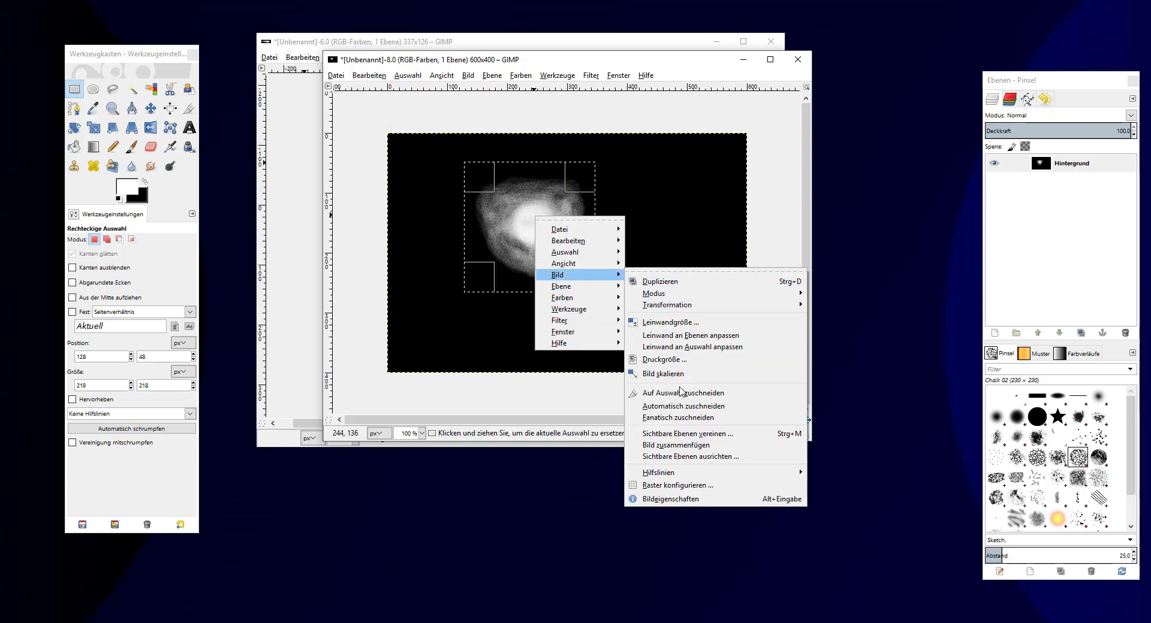
Crop to the 219×218 selection and export it over Particle2.png on the Desktop.
click(692, 347)
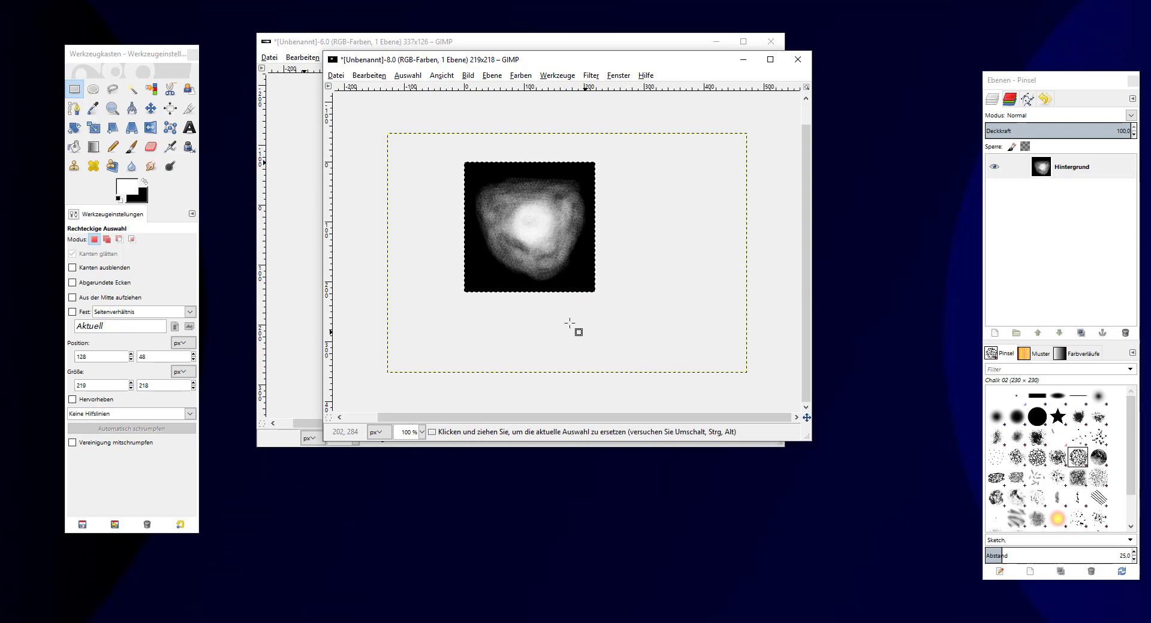
click(335, 75)
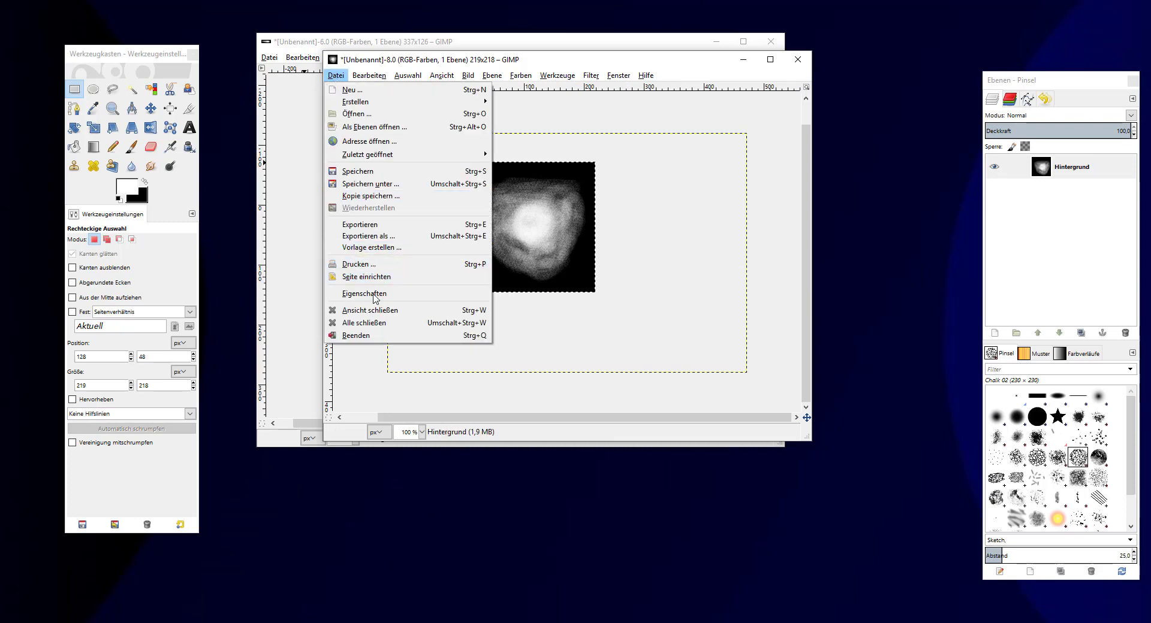
click(372, 236)
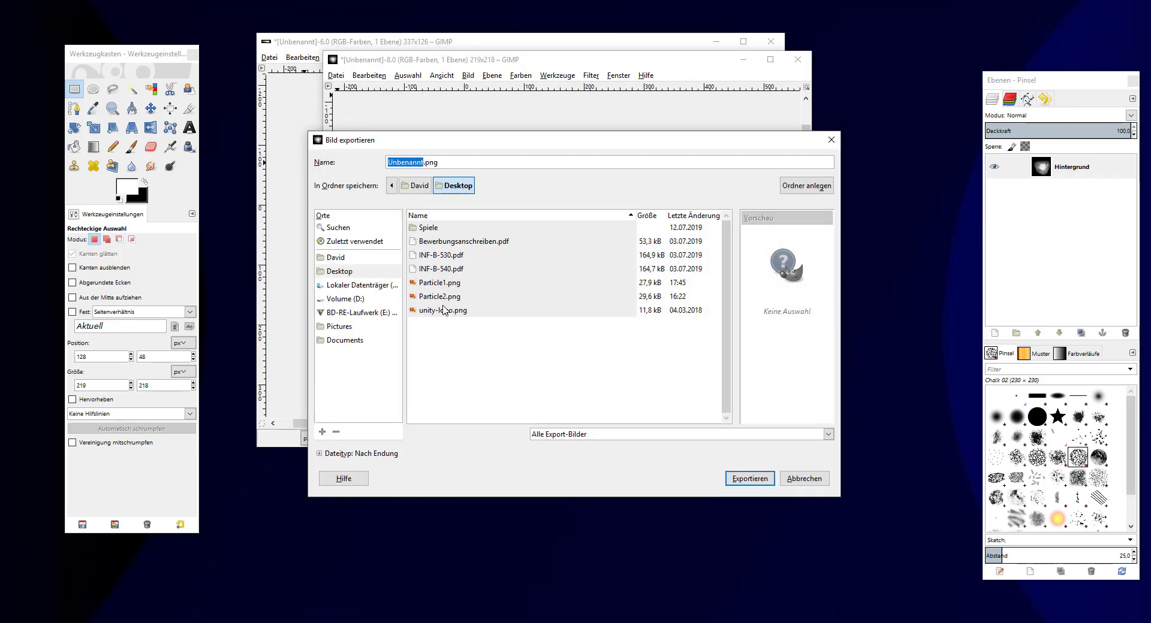
click(441, 296)
click(749, 478)
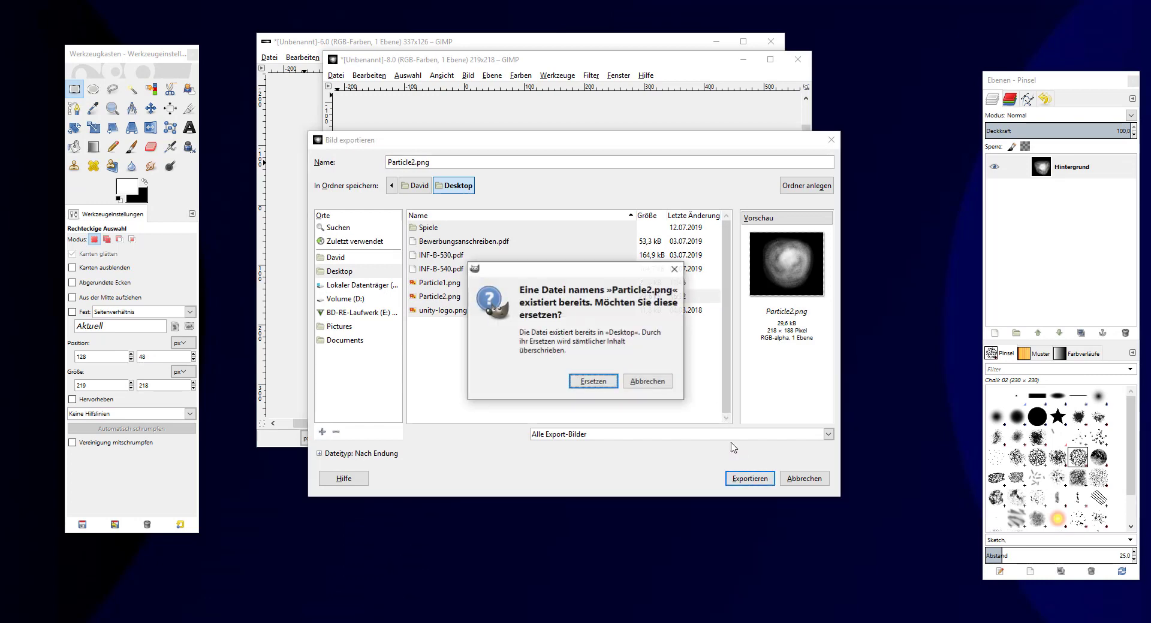
click(593, 381)
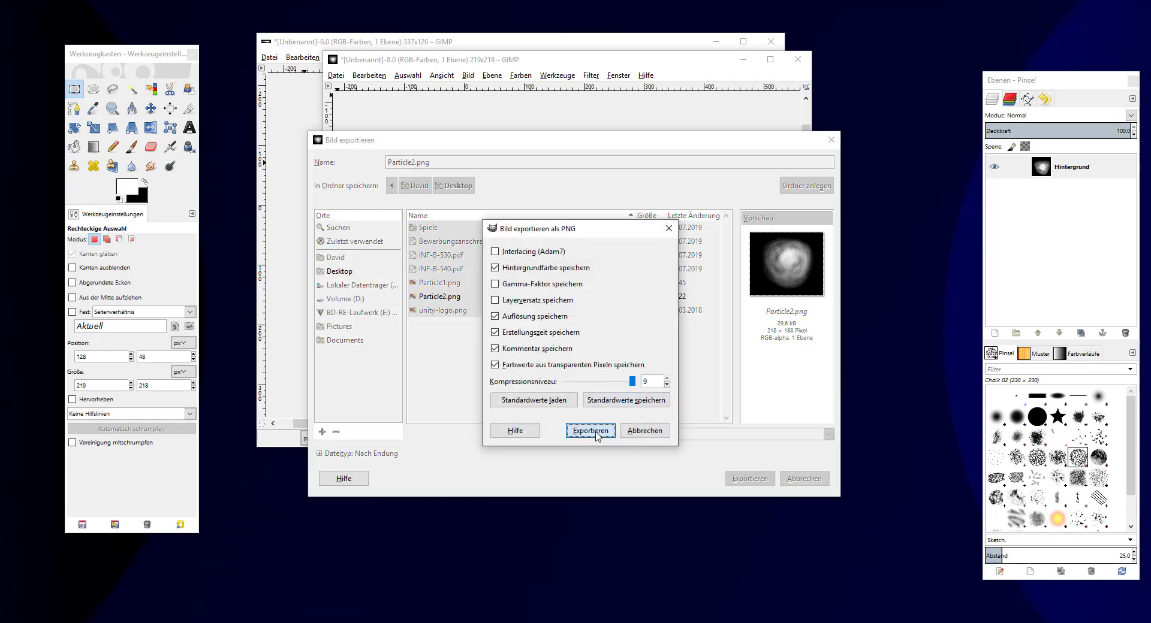
click(591, 431)
Close both the cropped blob image and the 337×126 image, discarding changes.
click(798, 60)
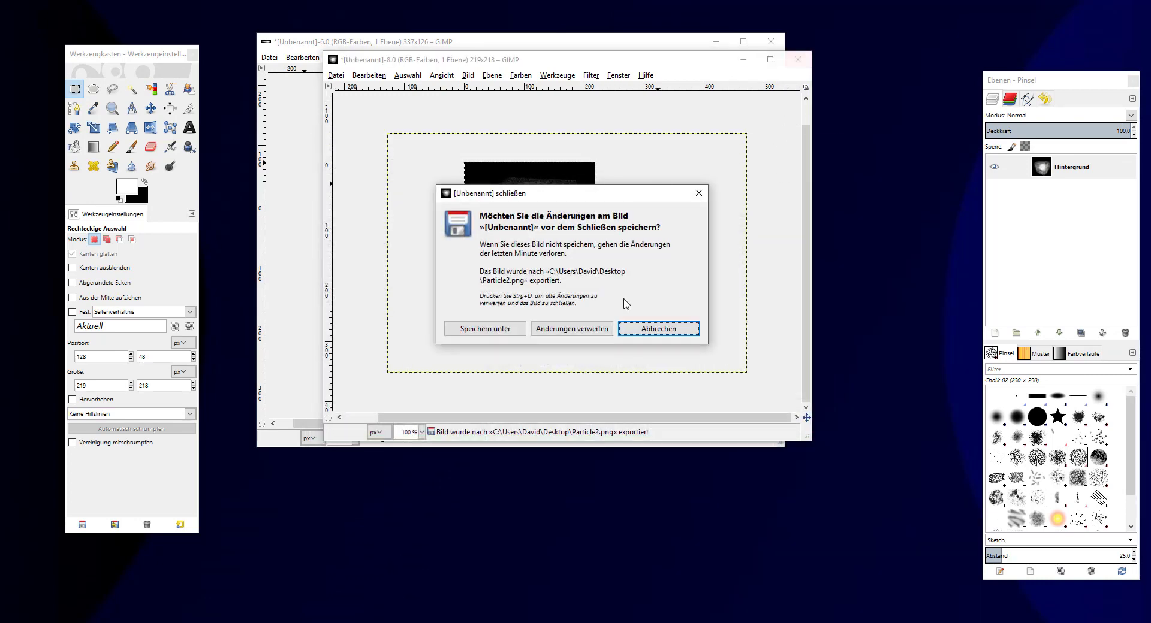
click(593, 331)
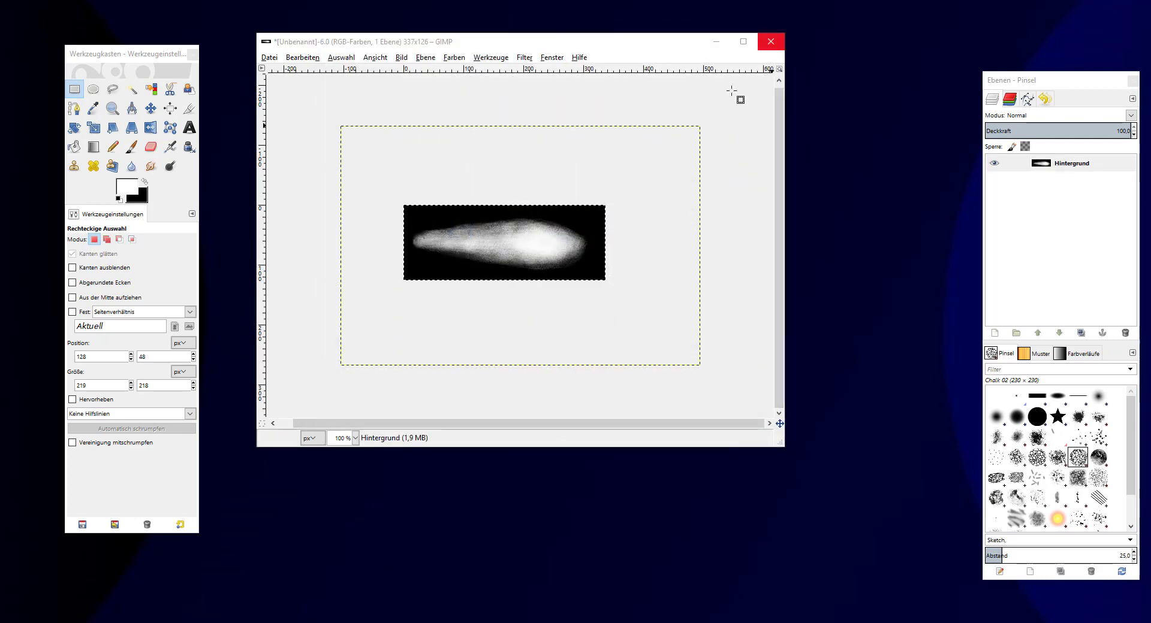
click(771, 42)
click(519, 323)
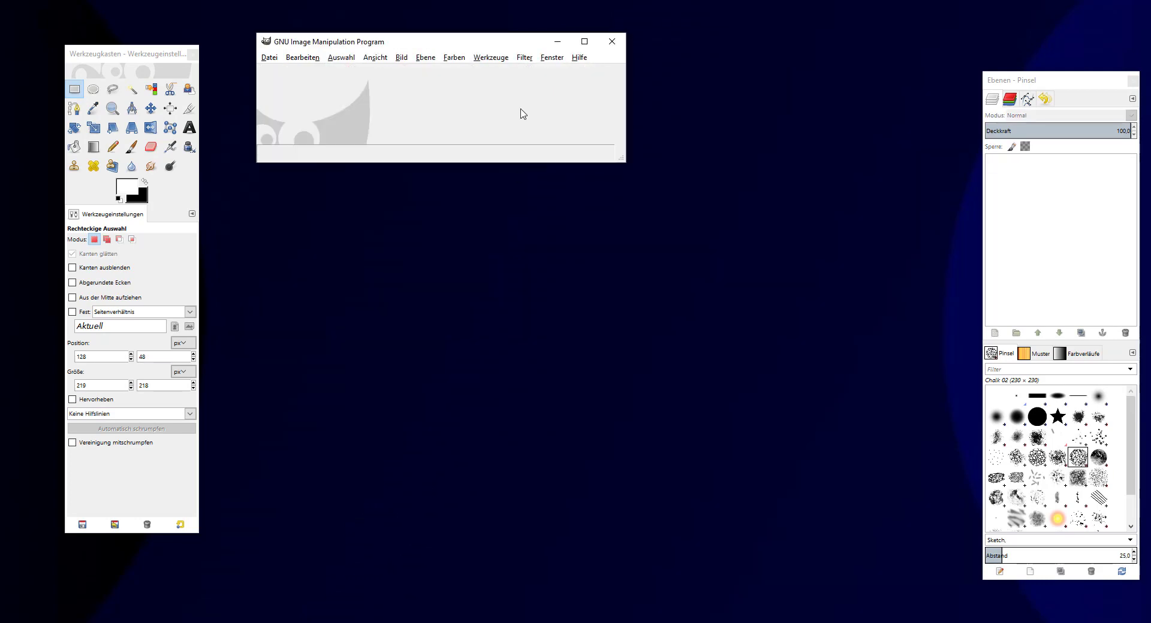
Quit GIMP and delete the Emmitter object from the Unity scene.
click(612, 42)
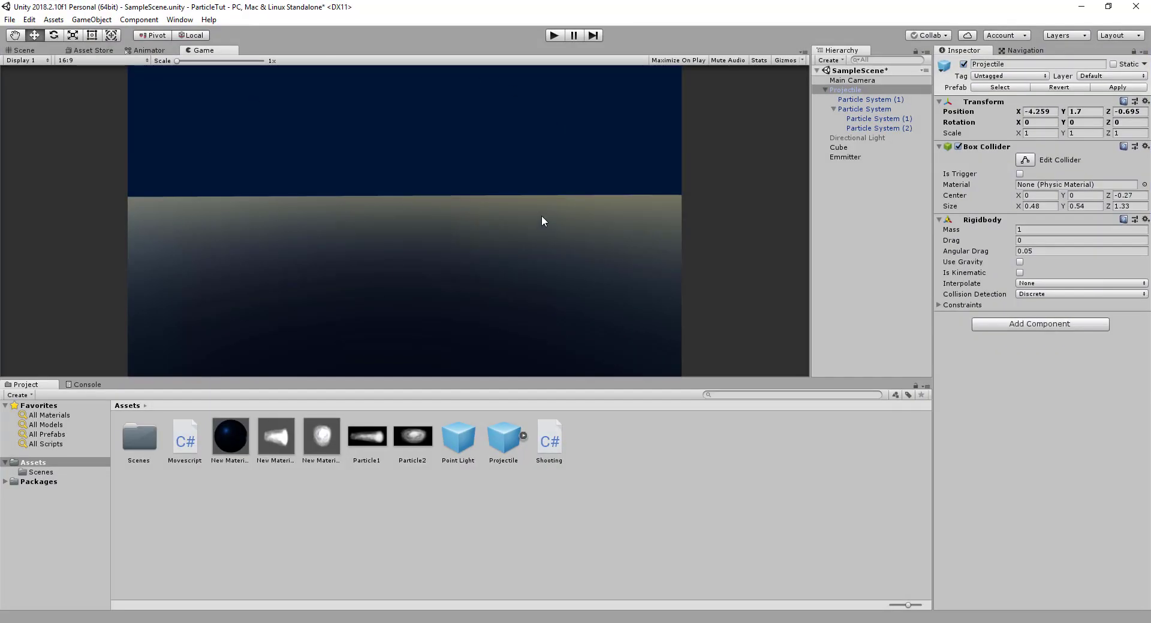
click(874, 84)
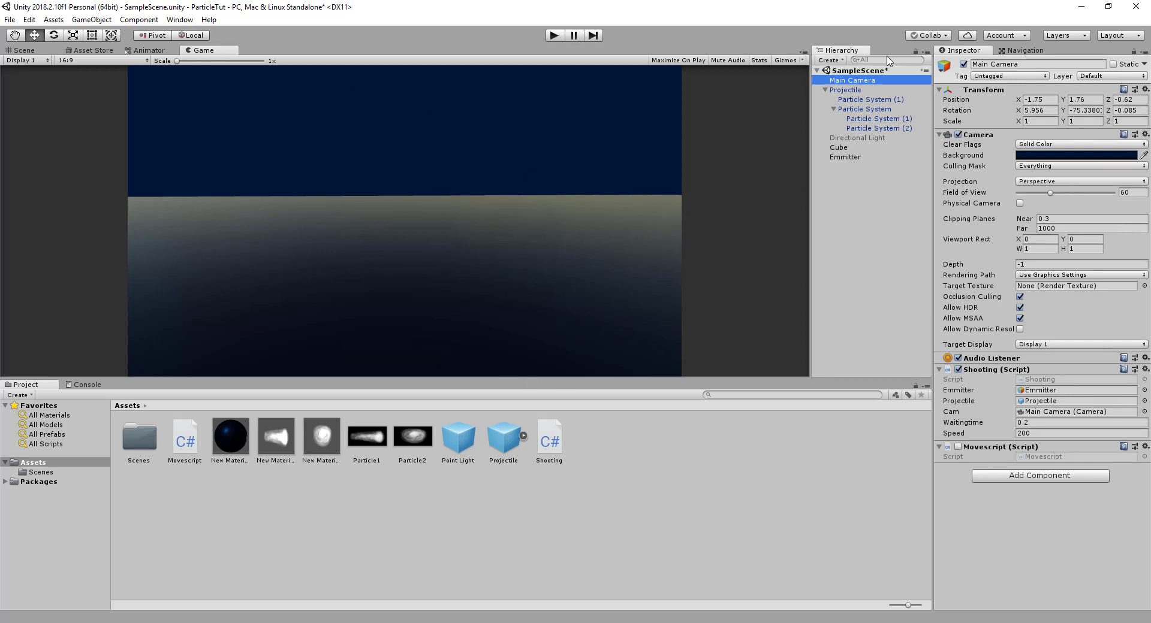
click(842, 149)
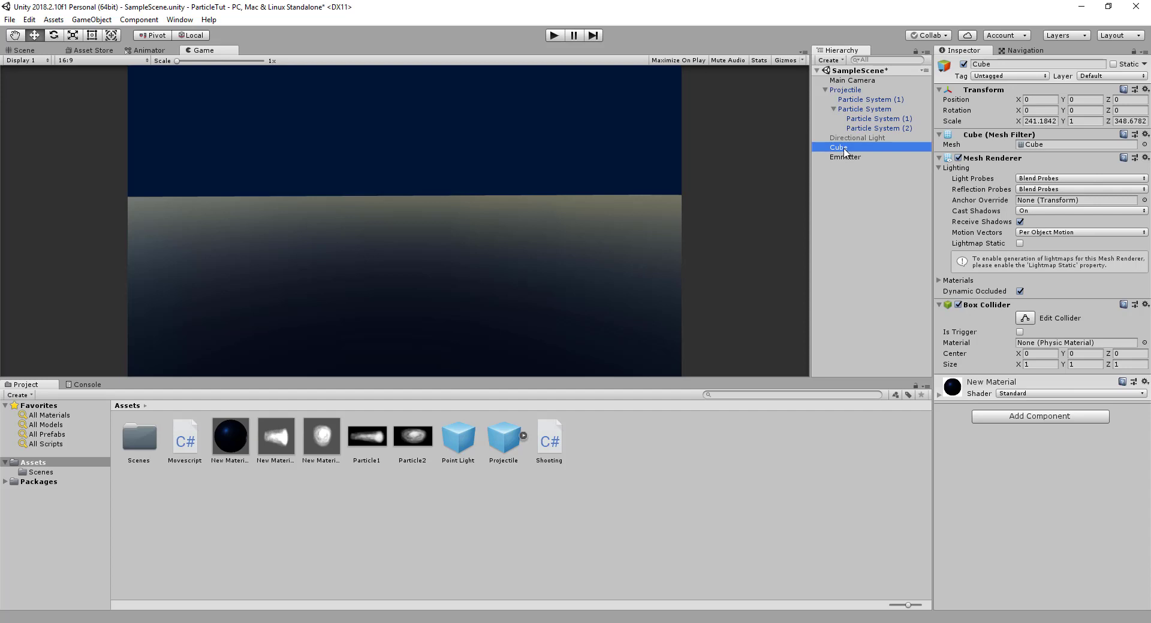
click(841, 158)
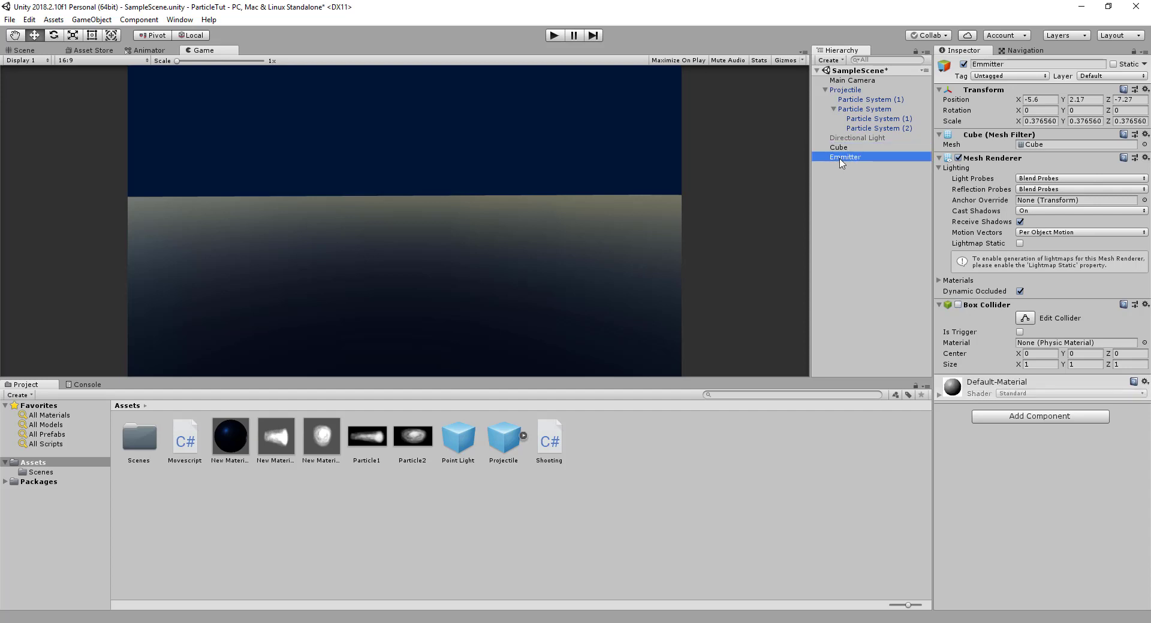
key(Delete)
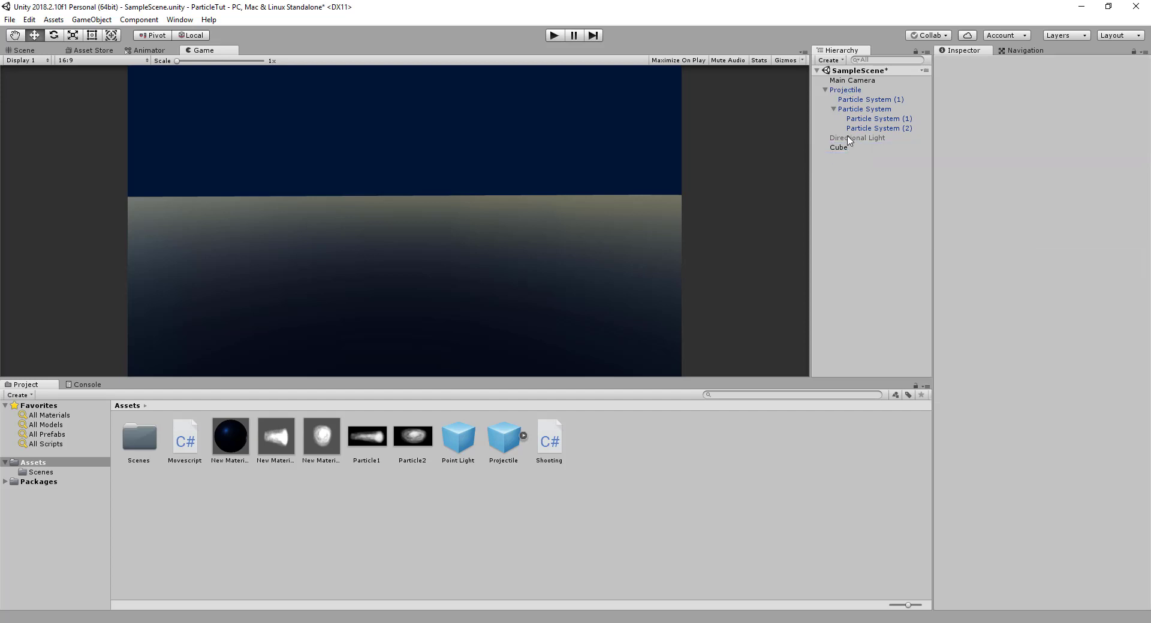
Enable the Directional Light so the ground is lit blue.
click(848, 139)
click(963, 65)
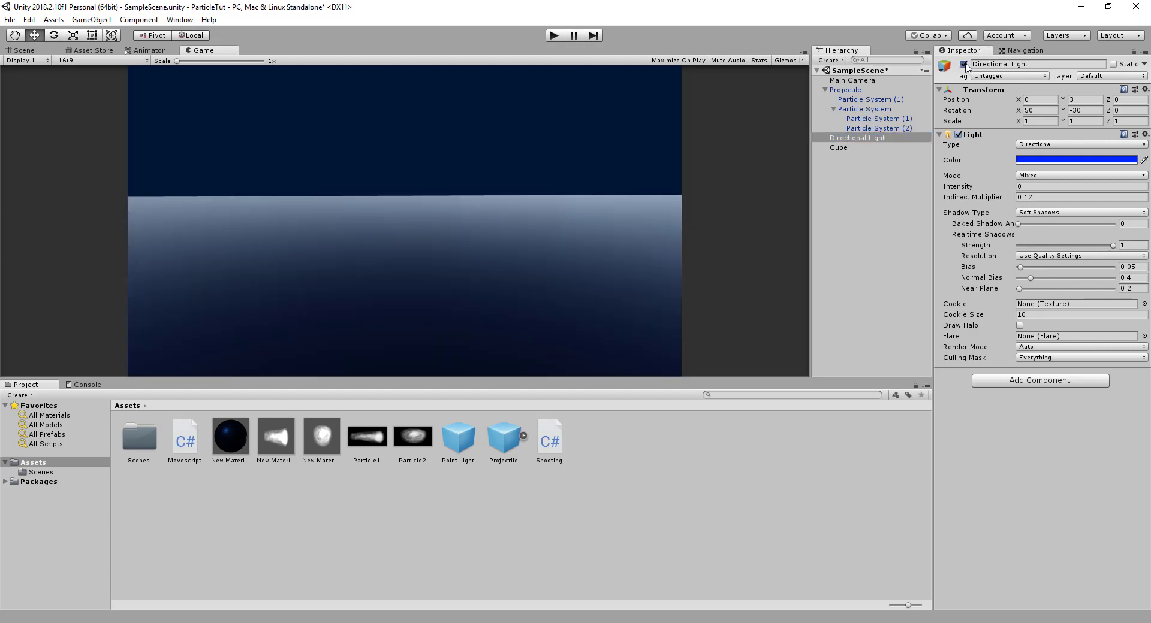
click(963, 64)
click(963, 64)
click(845, 90)
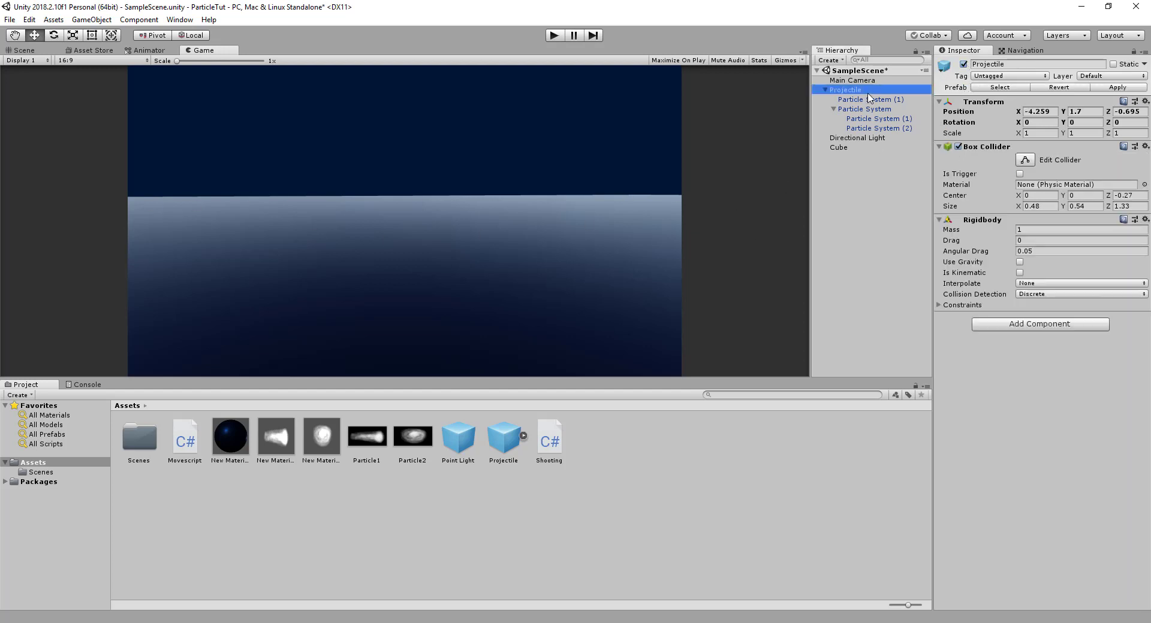
Frame the Projectile in the Scene view and delete it with its particle systems.
click(24, 51)
alt+drag(282, 295, 488, 295)
key(f)
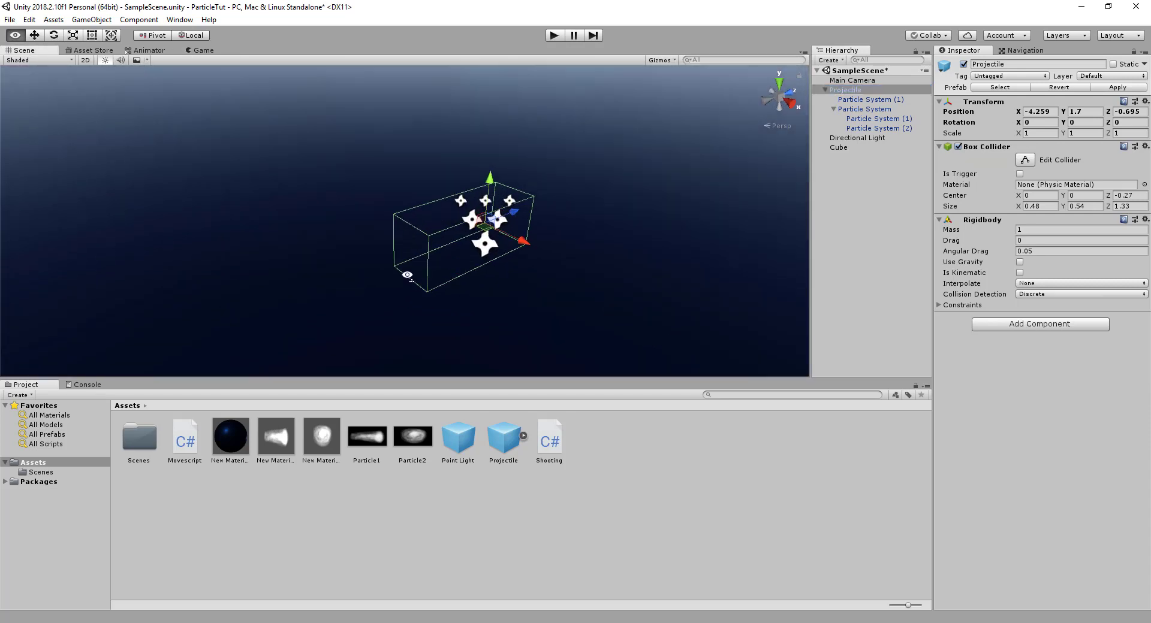
alt+drag(407, 276, 644, 210)
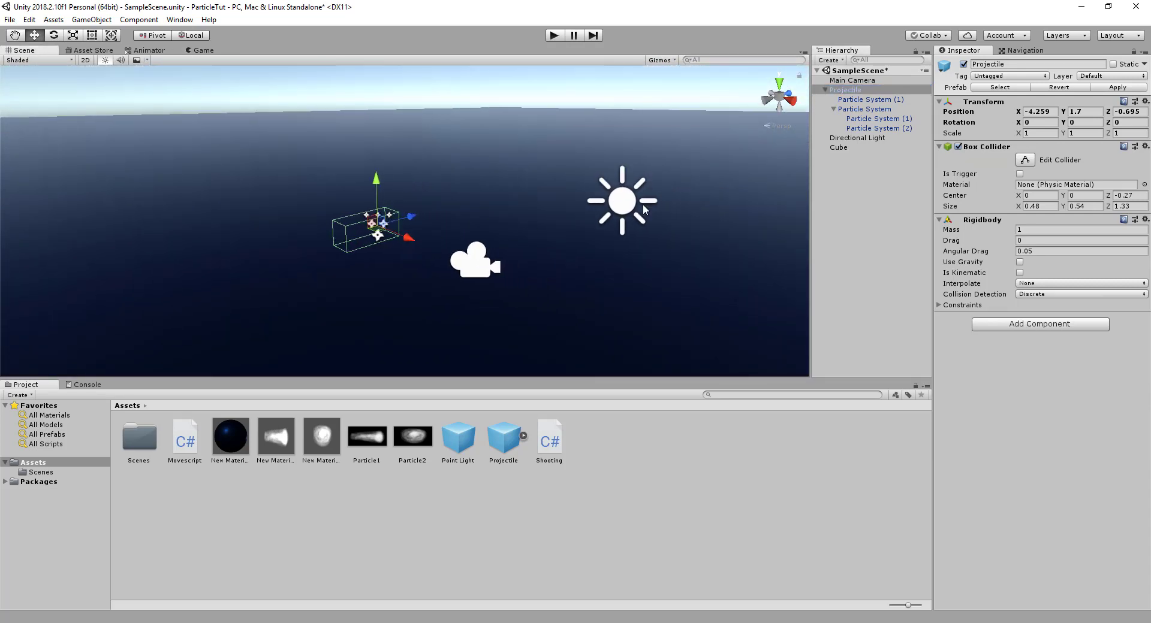
key(Delete)
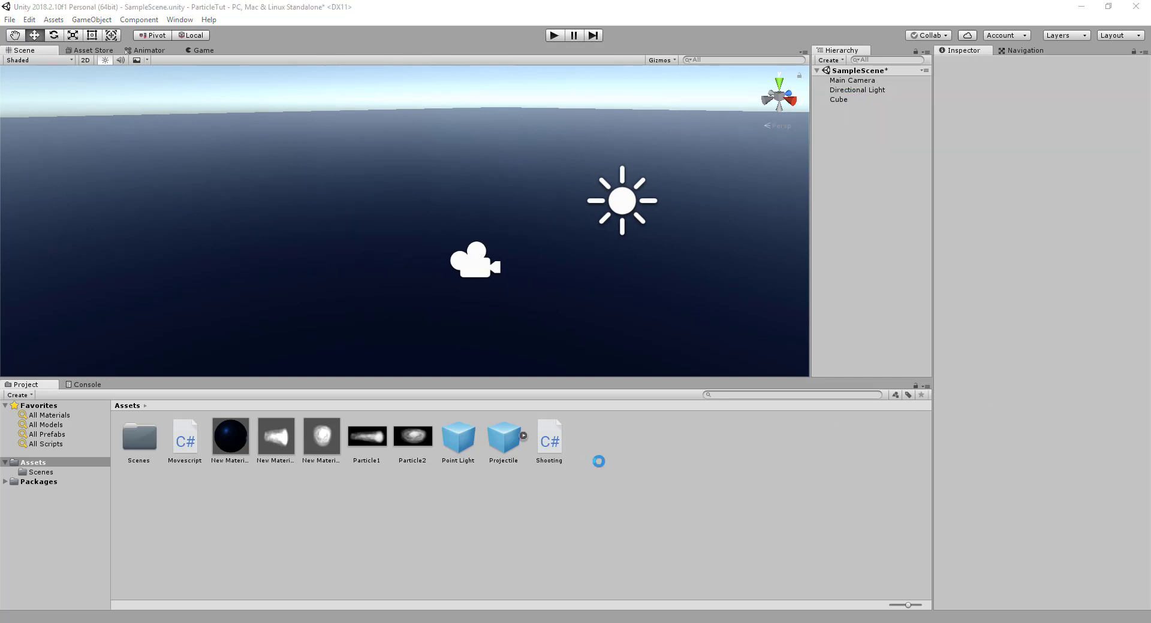
Create a New Folder in the Assets window.
right_click(410, 510)
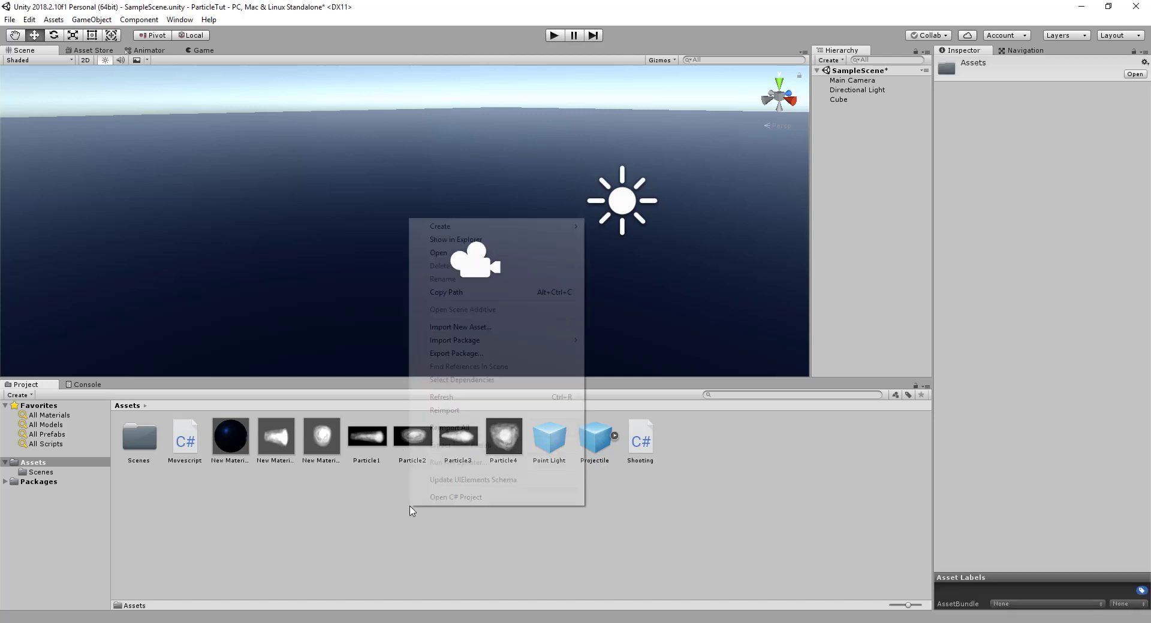
mouse_move(492, 227)
click(629, 226)
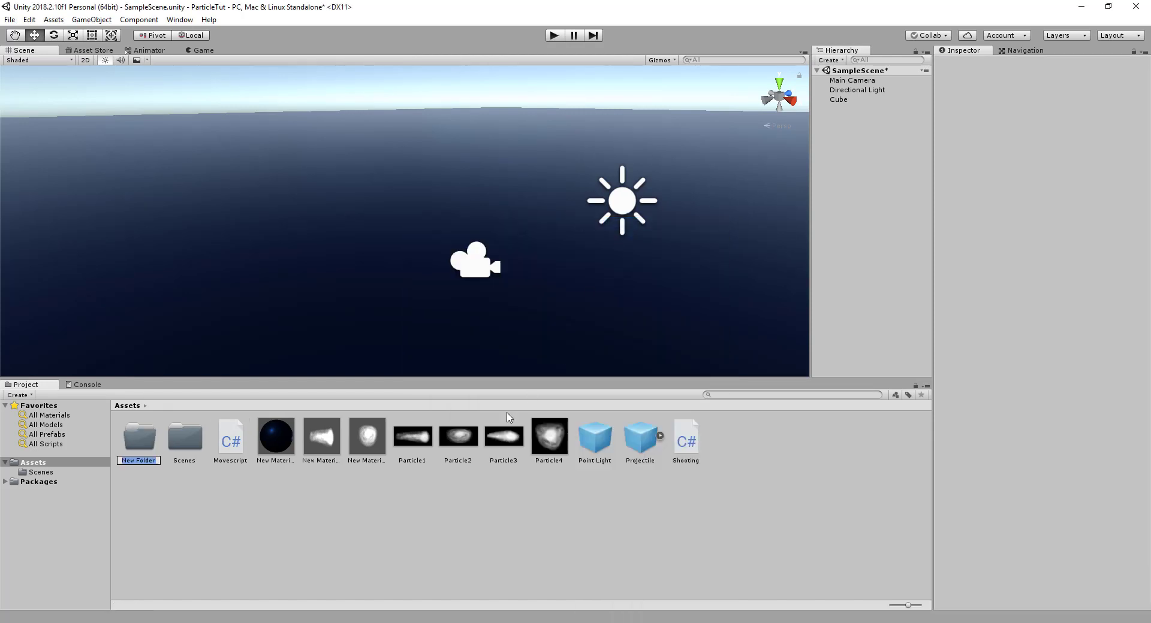
click(154, 446)
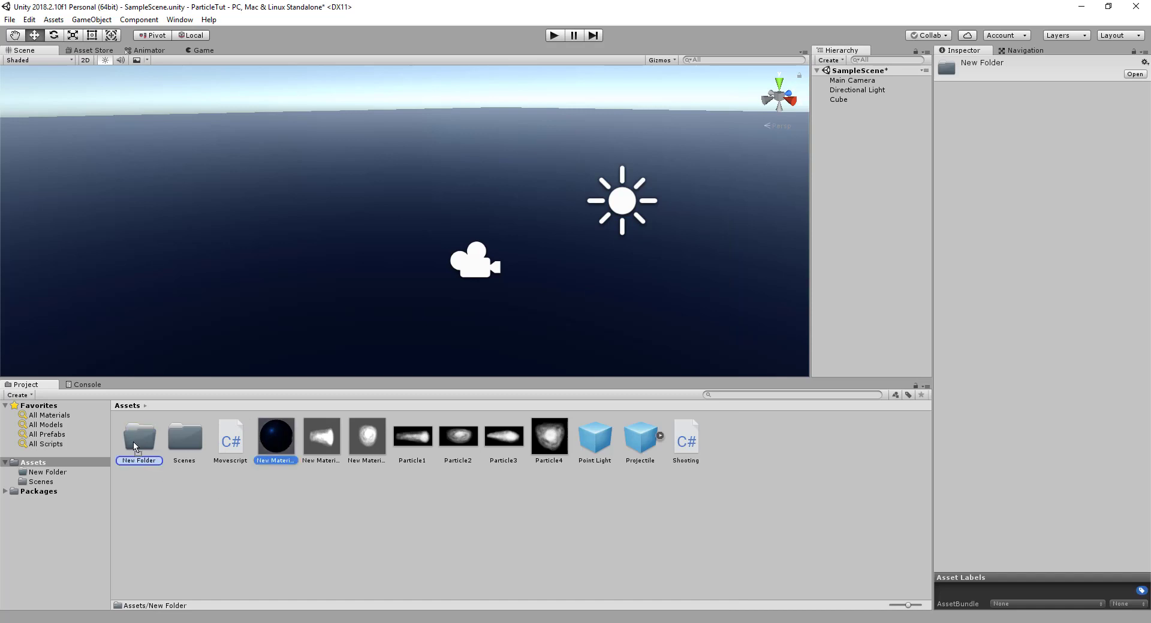
Move the materials, Particle1, Point Light, Shooting and the Projectile prefab into New Folder.
mouse_move(282, 436)
mouse_down()
mouse_move(139, 441)
mouse_move(249, 483)
mouse_move(135, 444)
mouse_up()
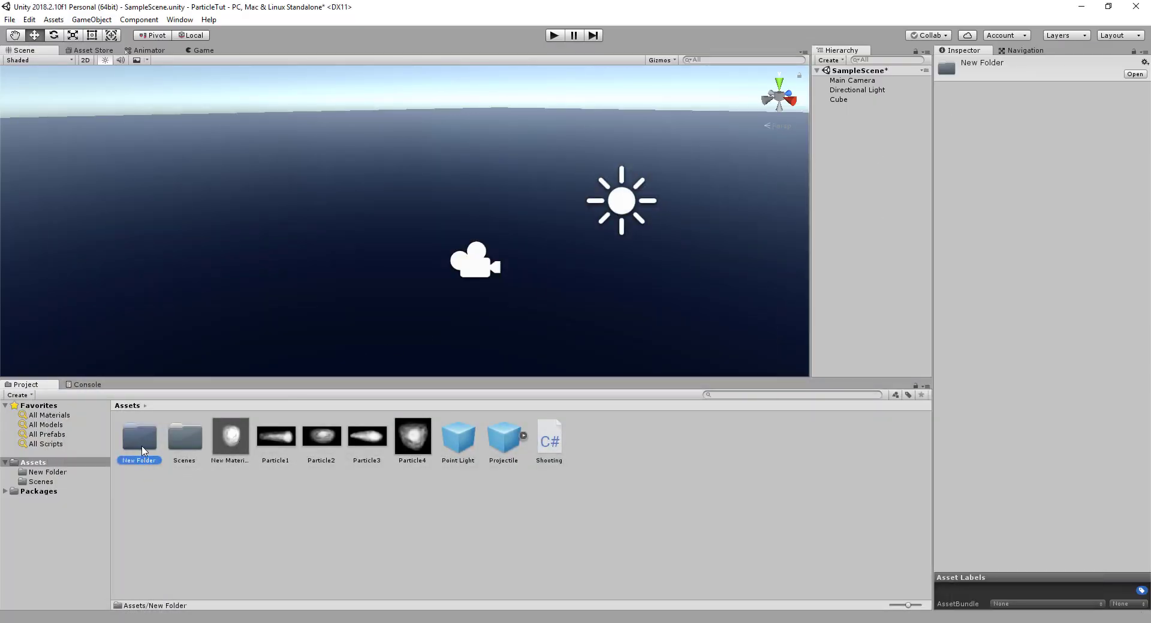
drag(238, 439, 139, 437)
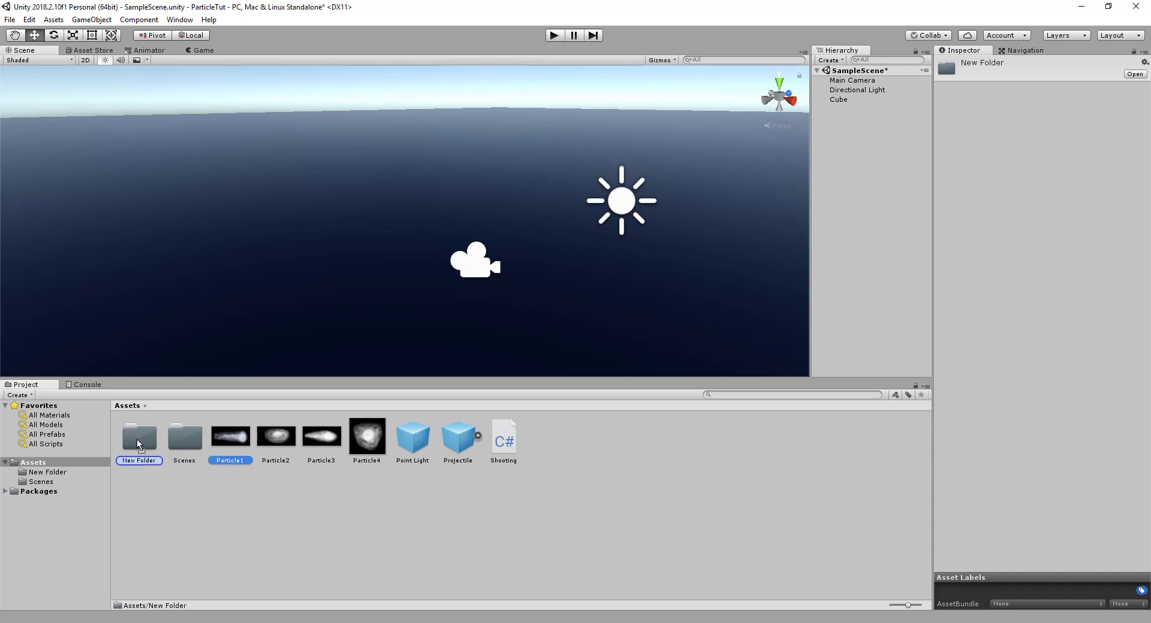
mouse_move(236, 437)
mouse_down()
mouse_move(139, 438)
mouse_move(133, 454)
mouse_move(133, 437)
mouse_up()
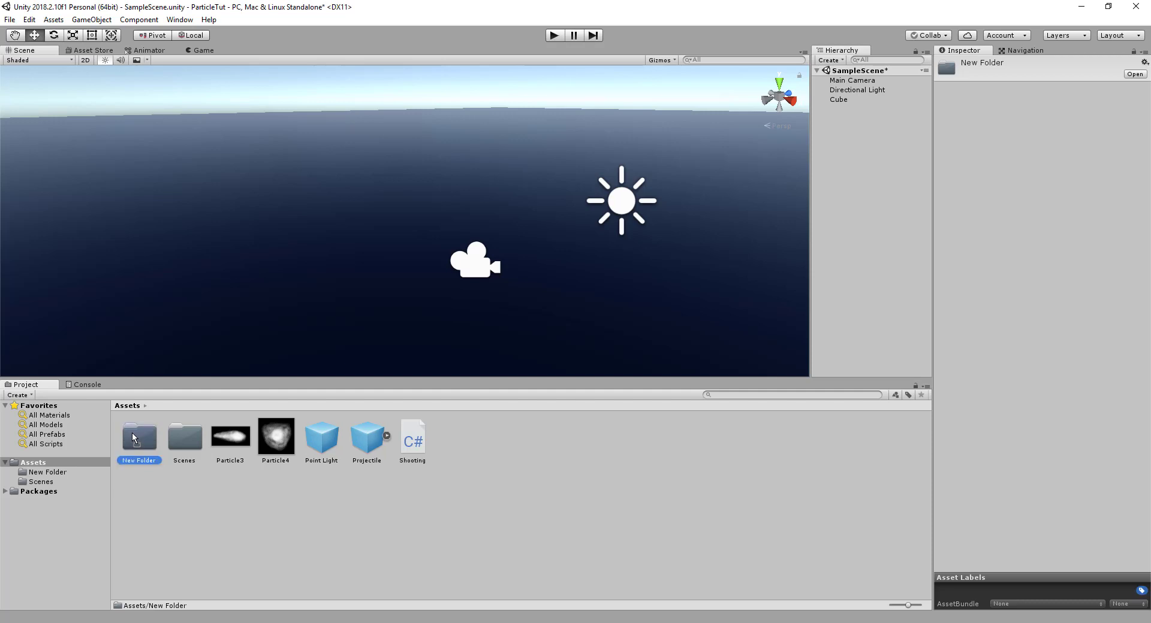
drag(326, 440, 139, 438)
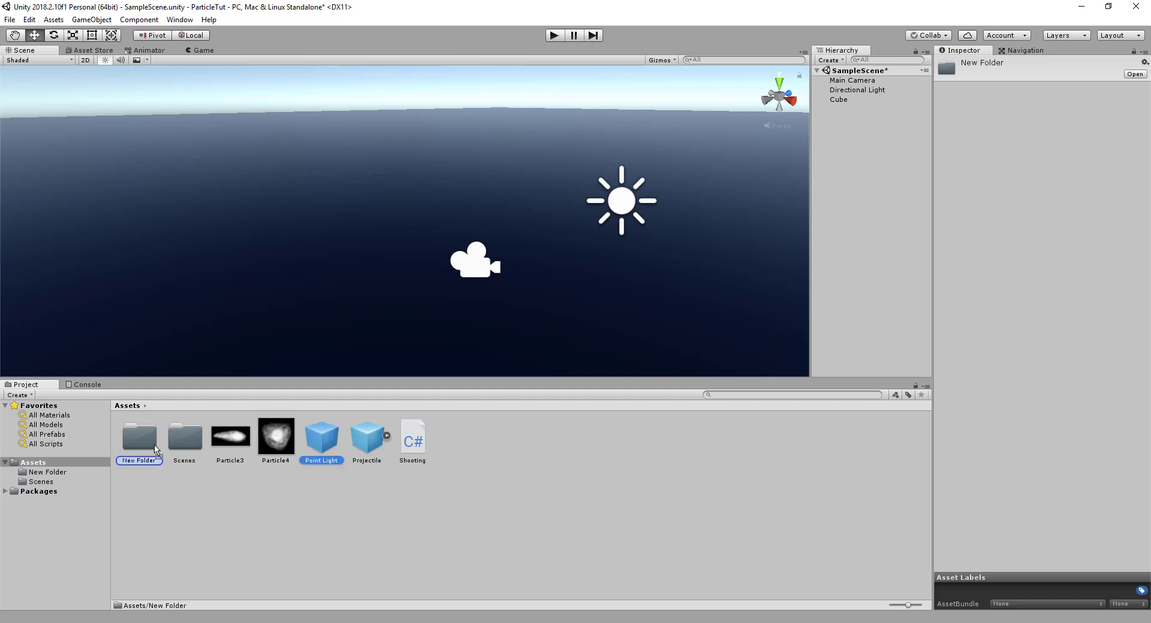
drag(367, 441, 139, 437)
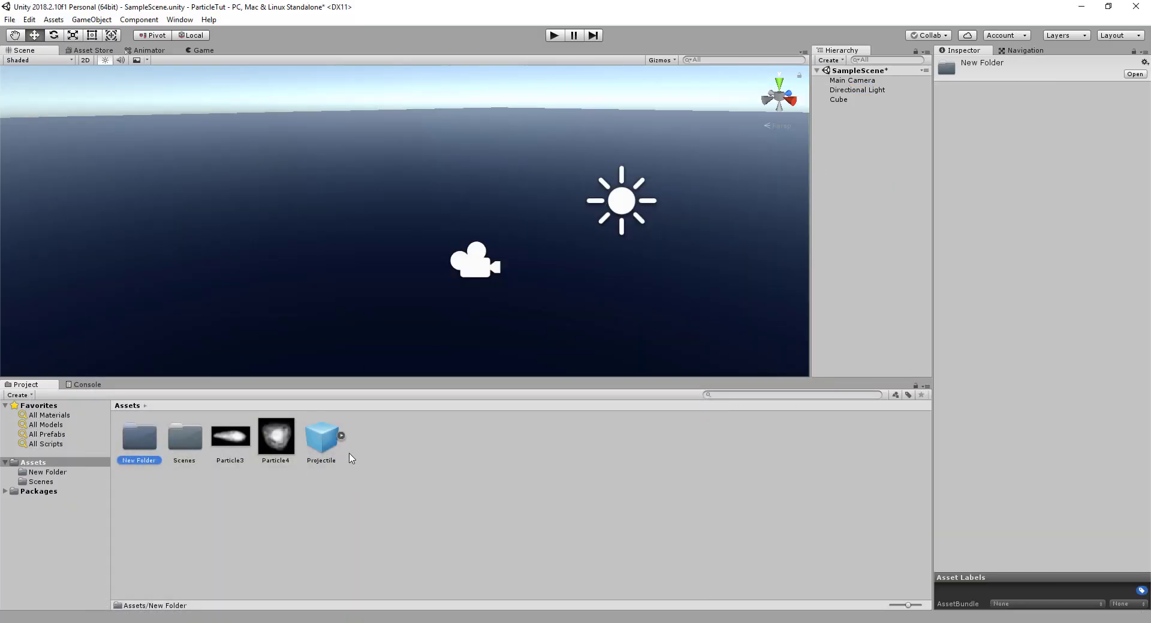
drag(324, 439, 145, 449)
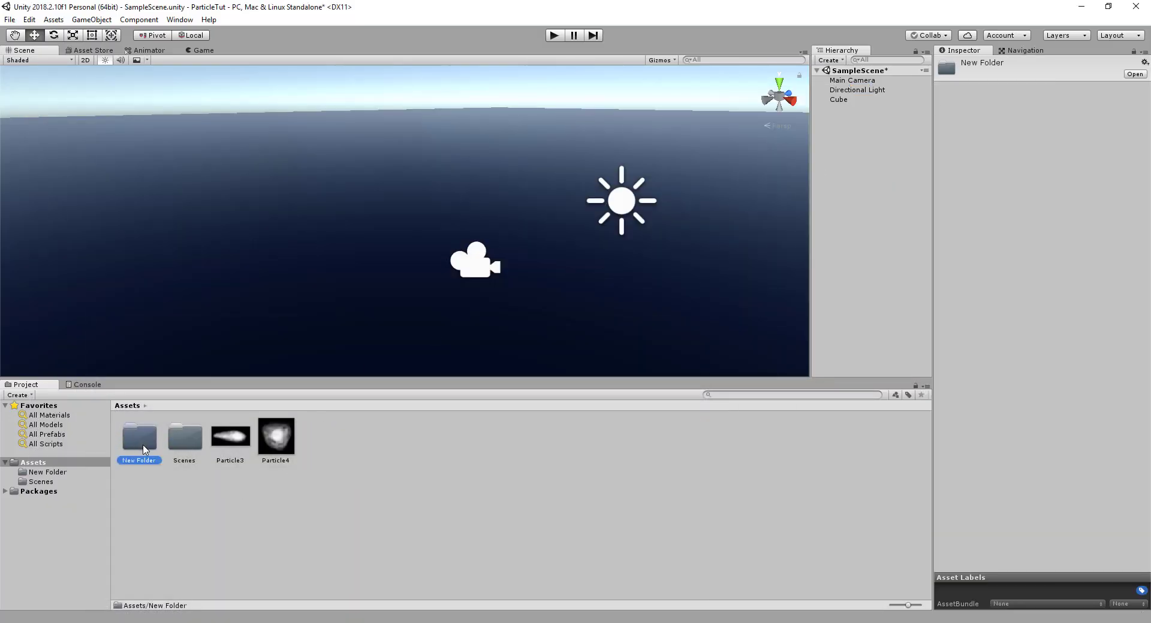
Inspect the Particle4 texture's import settings, then select the Cube.
click(238, 438)
click(282, 449)
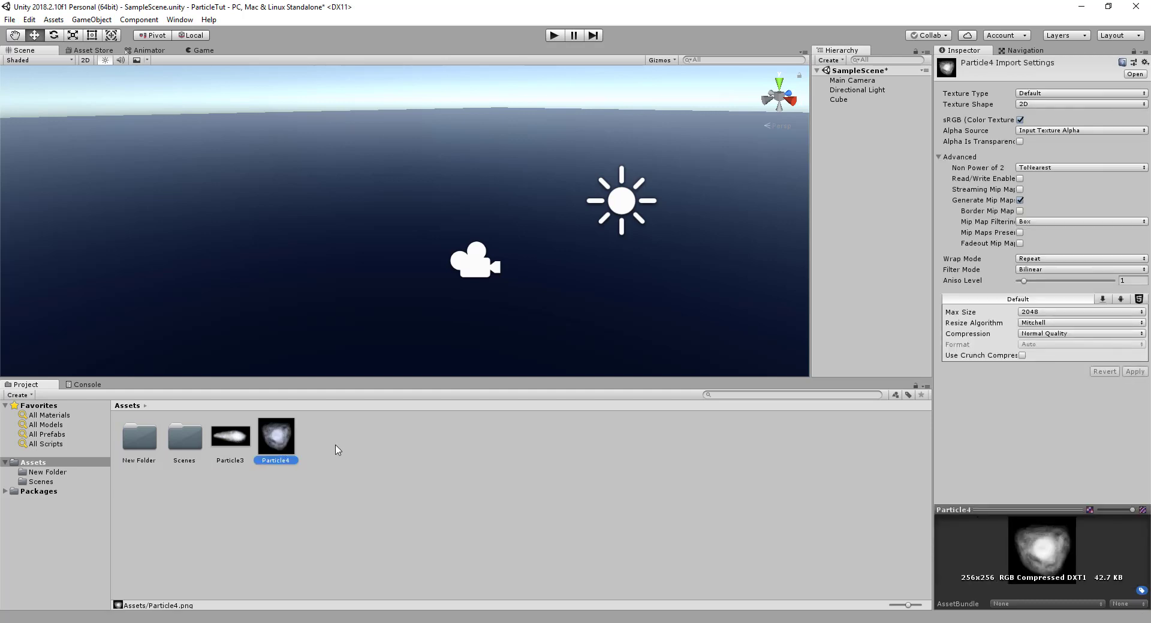
click(833, 101)
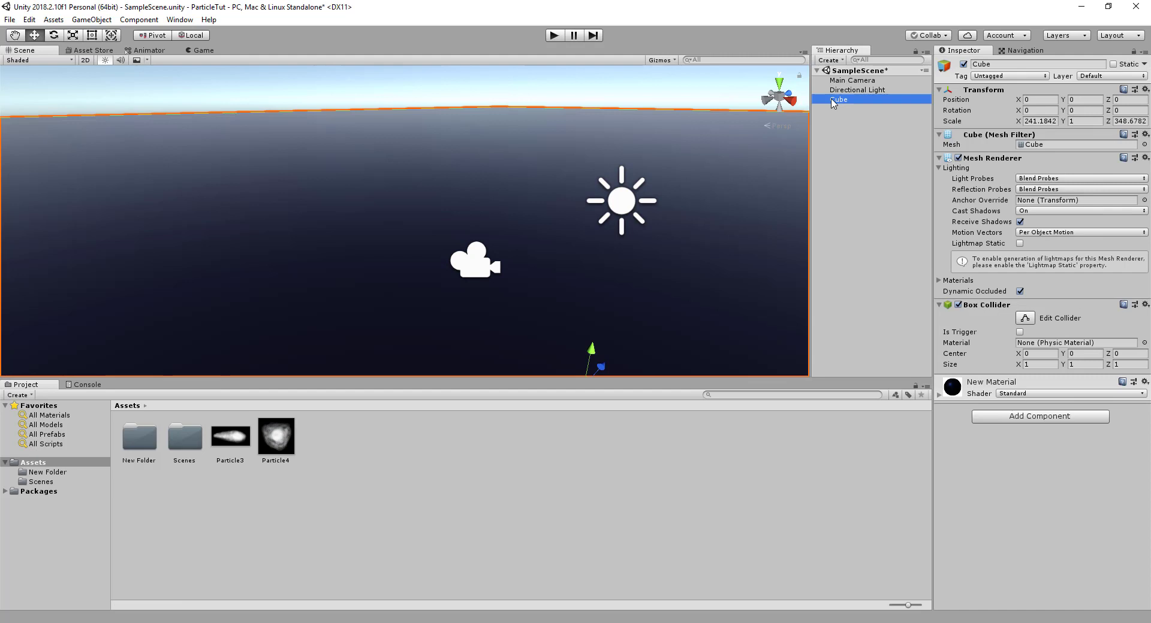
Add an empty object under Cube, move it to the scene root and rename it Projectile.
right_click(861, 119)
click(901, 219)
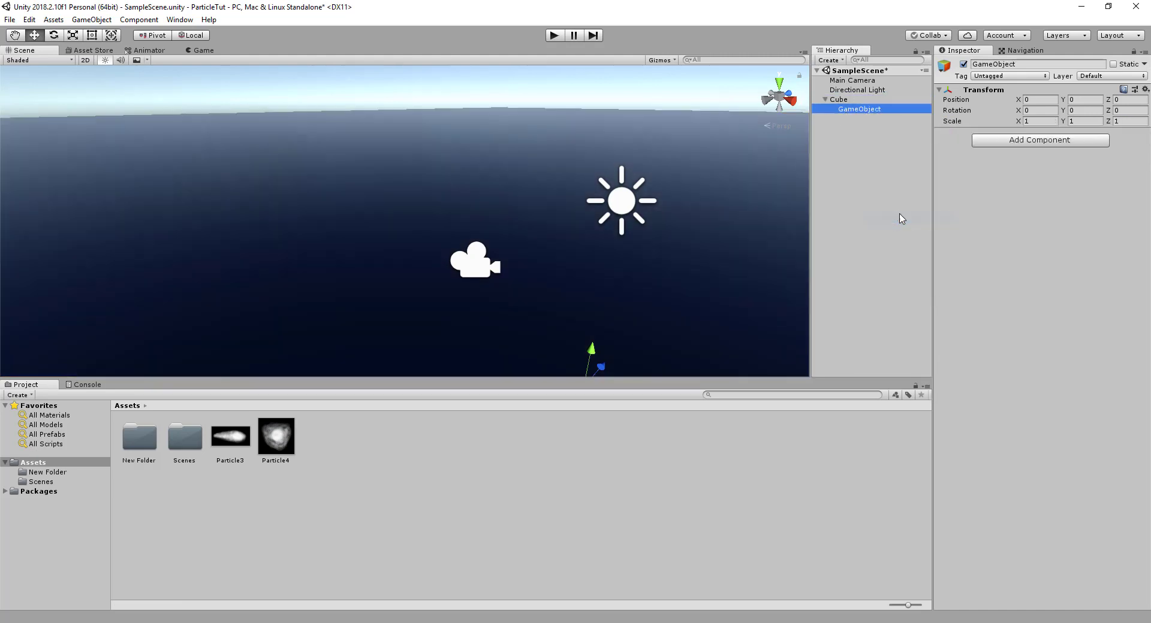
drag(853, 110, 845, 192)
click(1027, 63)
text(Projectile)
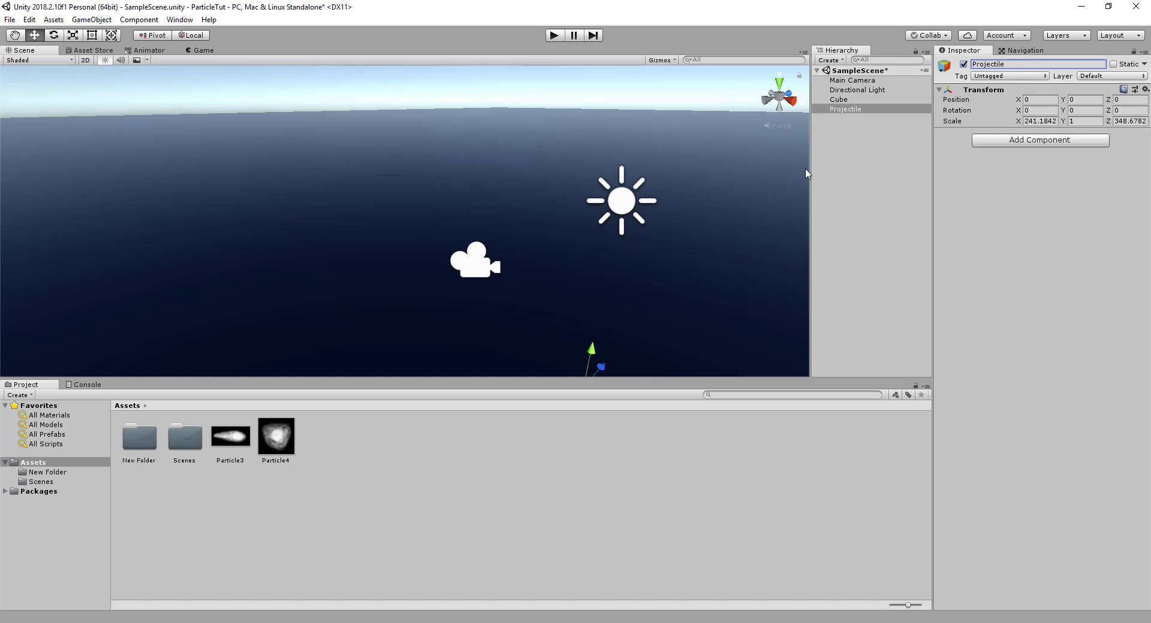
right_click(858, 110)
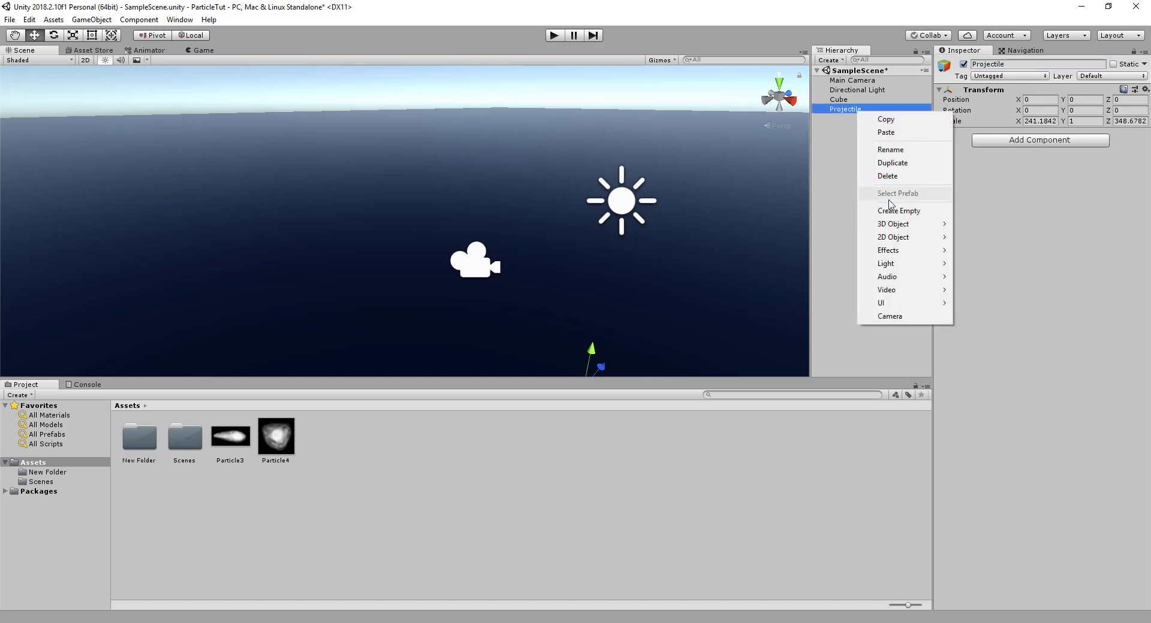
Add a child Particle System under Projectile and view its particles.
click(983, 250)
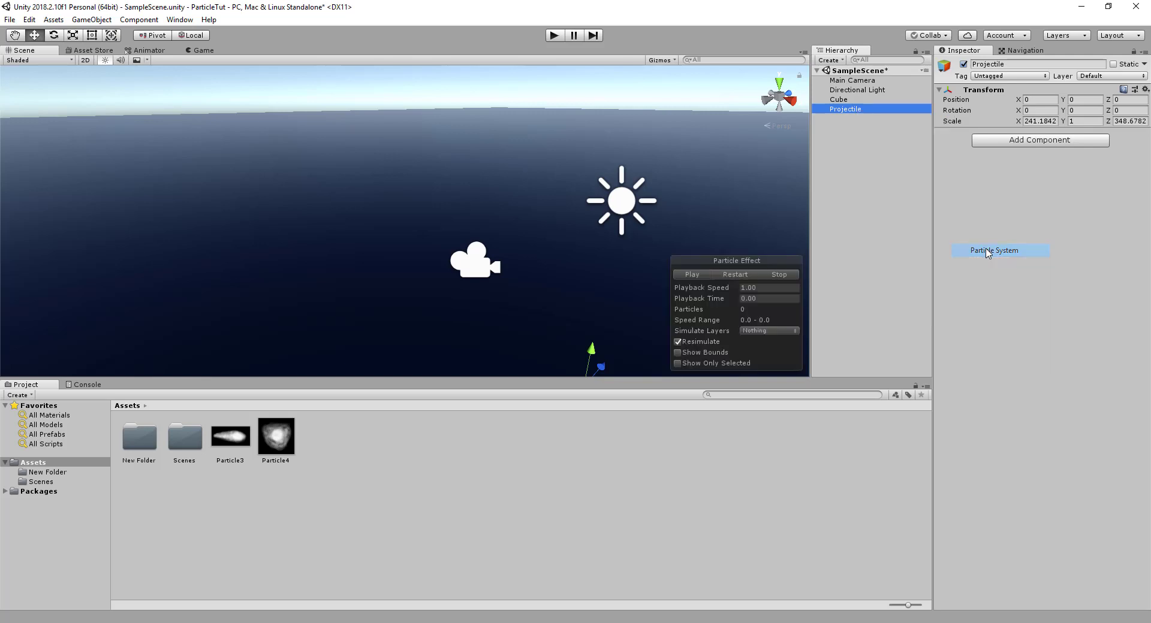
mouse_move(575, 318)
alt+mouse_down()
mouse_move(586, 368)
mouse_move(466, 280)
alt+mouse_up()
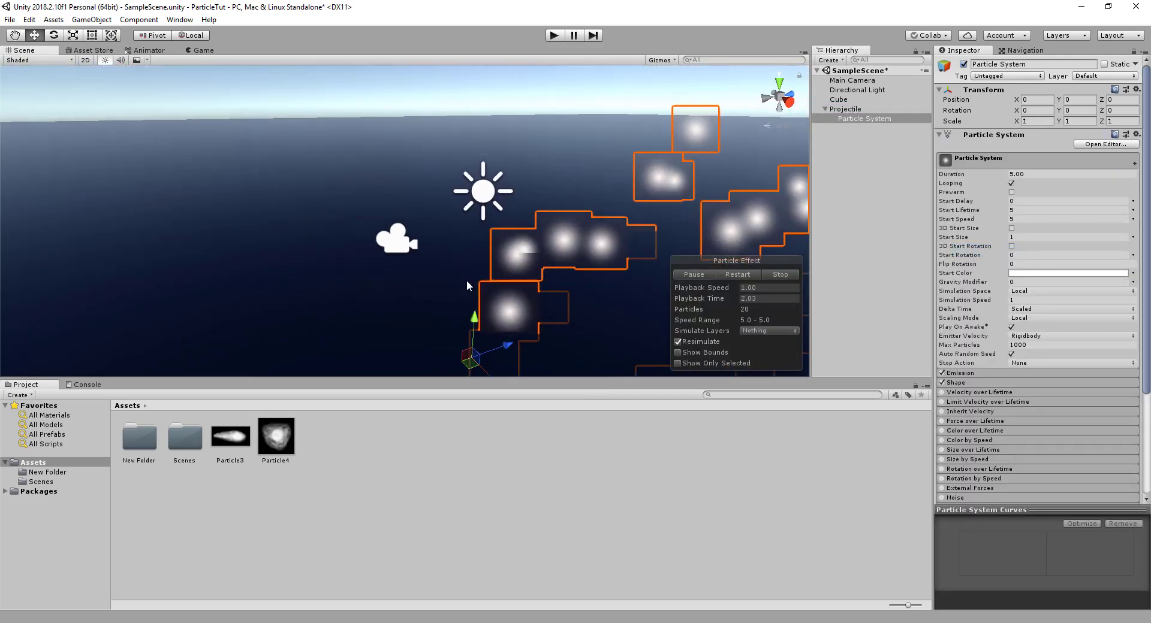
click(845, 108)
mouse_move(779, 154)
alt+mouse_down()
mouse_move(535, 326)
mouse_move(465, 301)
mouse_move(469, 161)
mouse_move(474, 185)
mouse_move(629, 190)
alt+mouse_up()
alt+drag(630, 189, 698, 161)
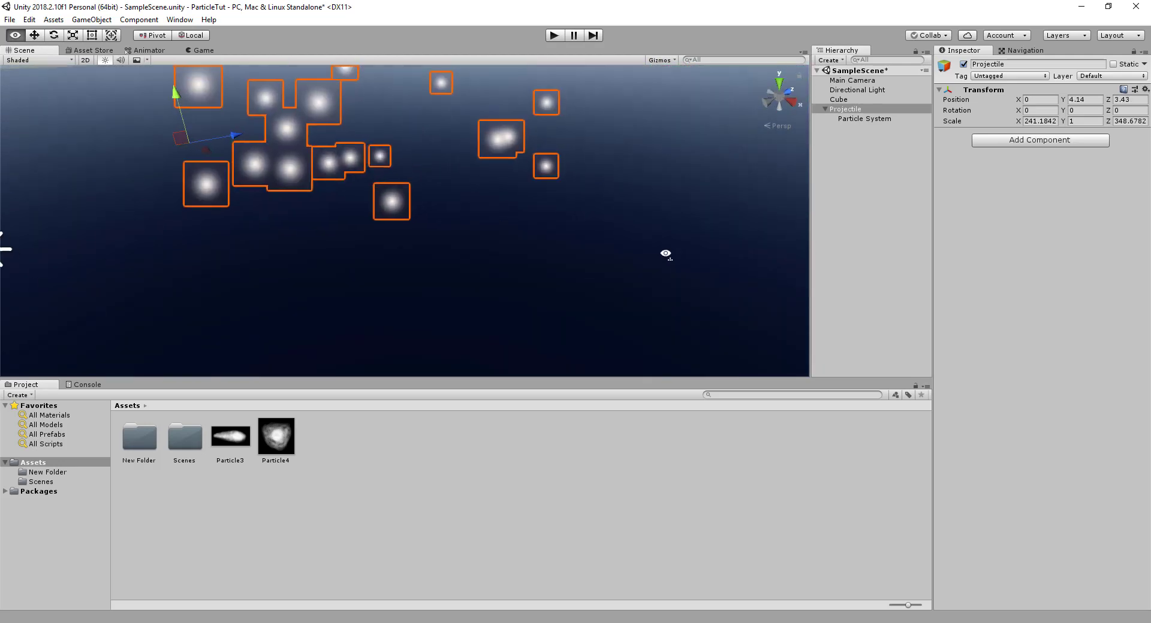
Set the particle Start Speed to 0, turn off the Shape module and expand Emission.
click(865, 118)
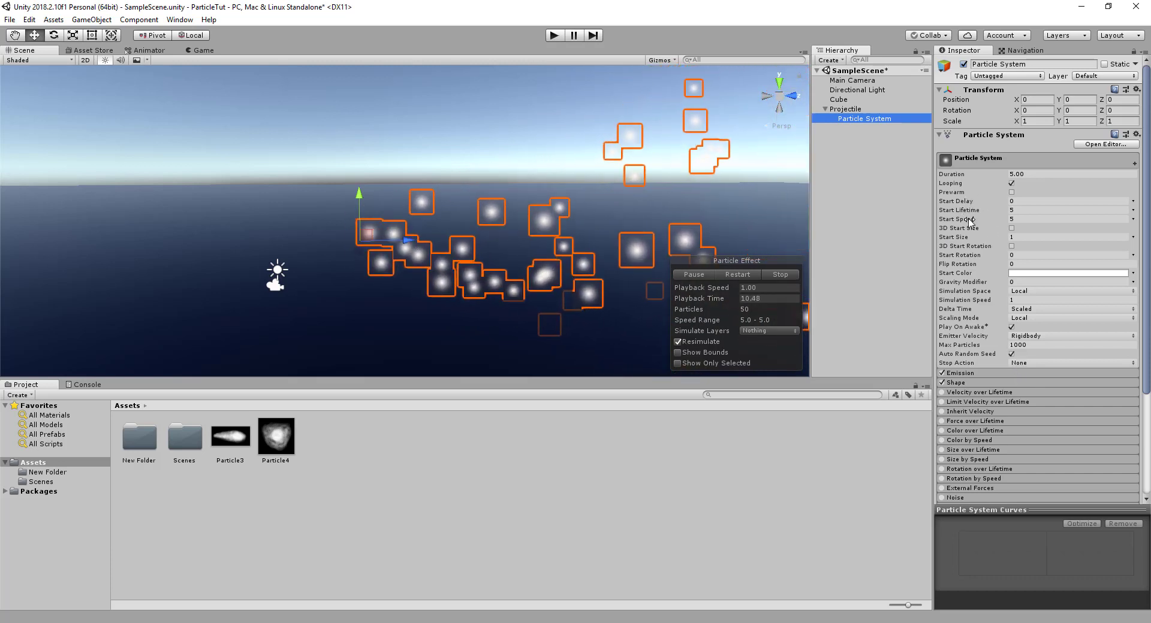
drag(970, 221, 959, 221)
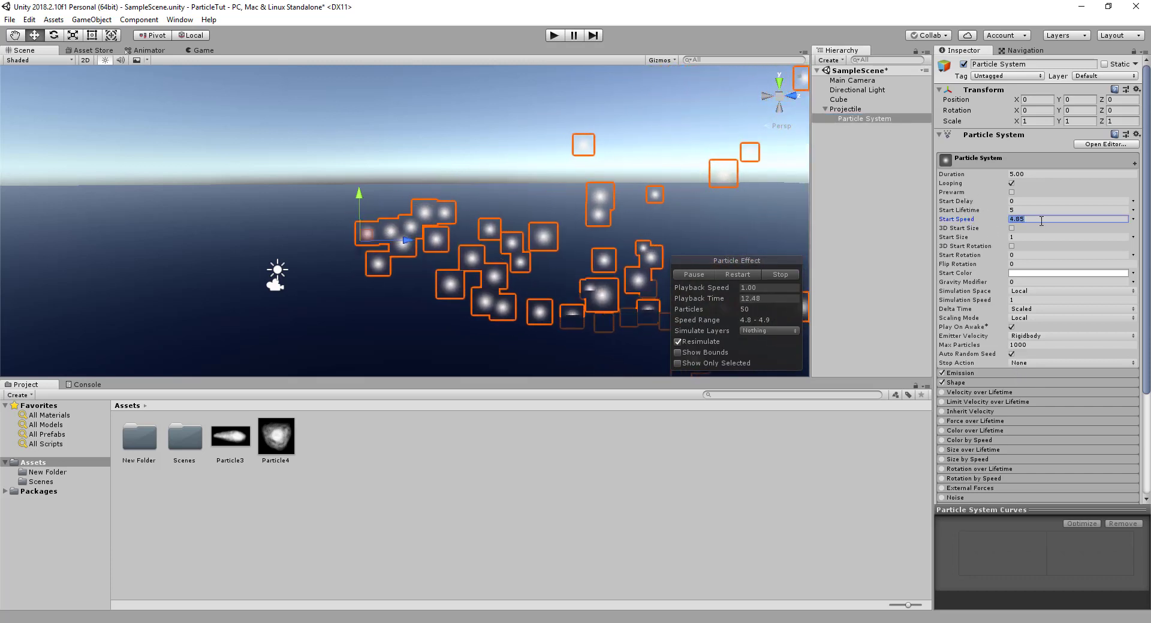
text(0)
mouse_move(440, 262)
alt+mouse_down()
mouse_move(386, 264)
mouse_move(396, 276)
alt+mouse_up()
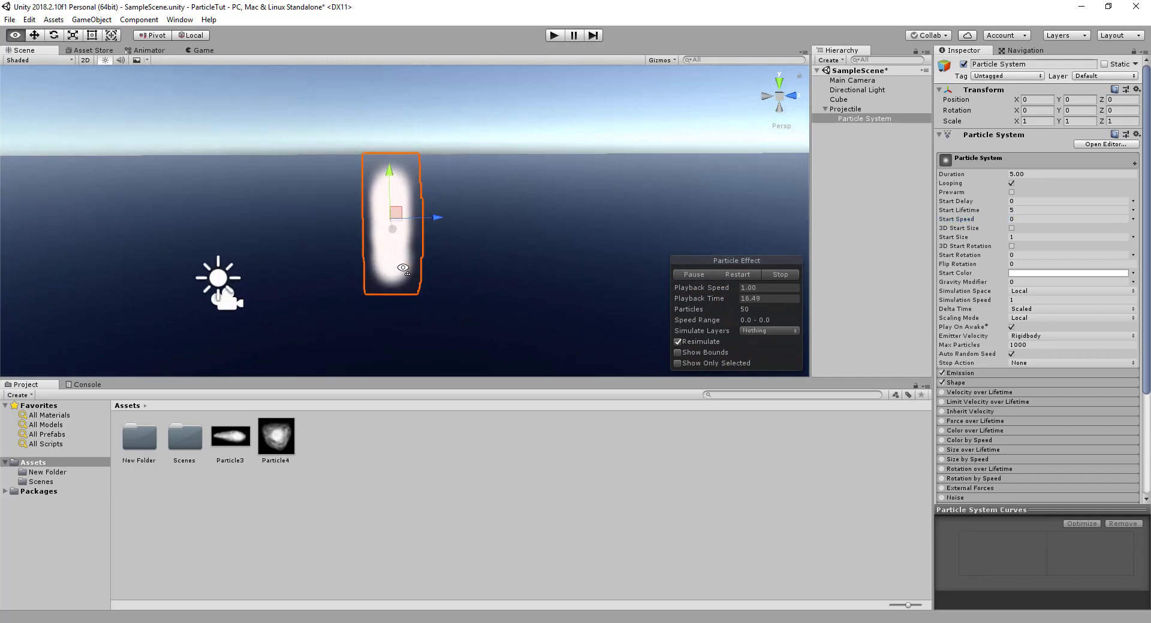
click(942, 382)
mouse_move(444, 242)
alt+mouse_down()
mouse_move(422, 228)
mouse_move(446, 237)
alt+mouse_up()
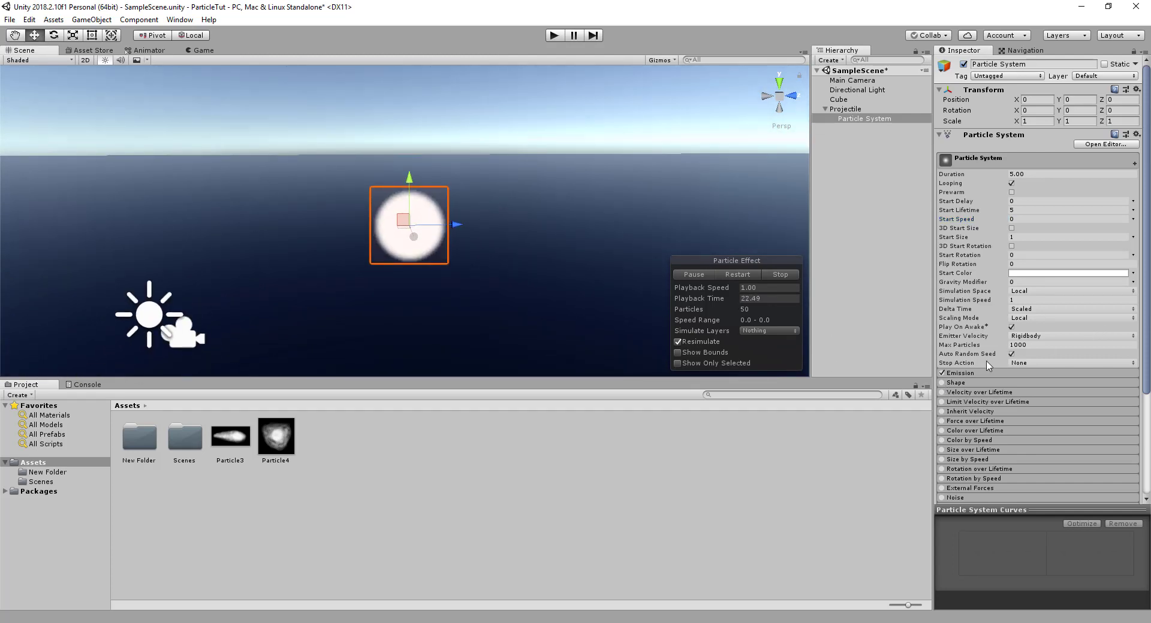
click(956, 373)
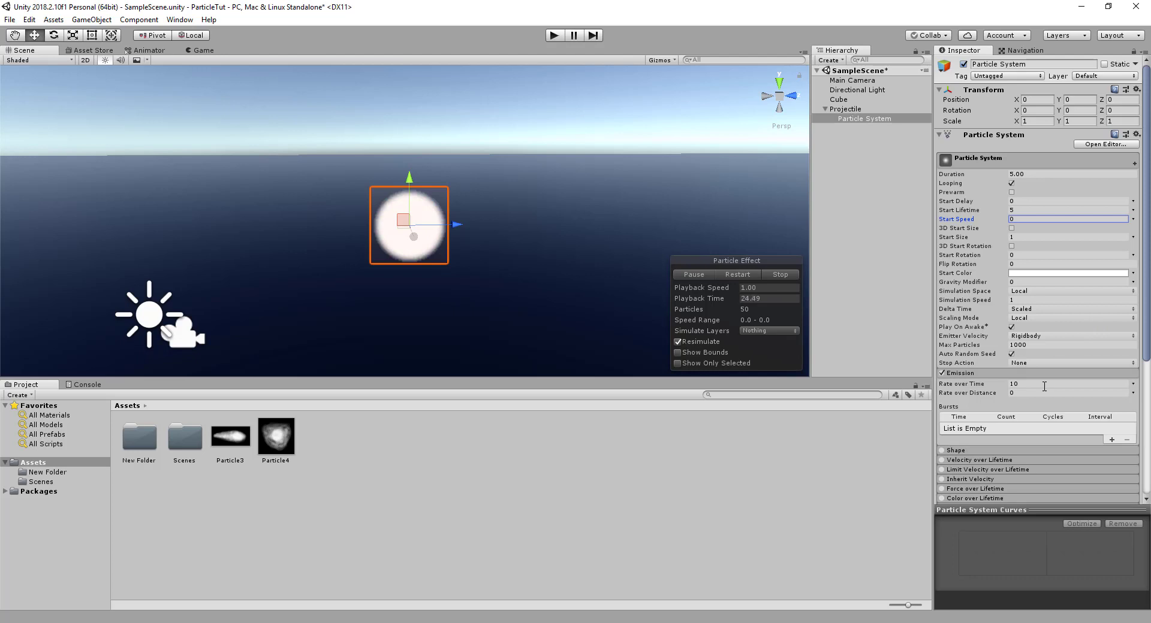
scroll(955, 421, down, 4)
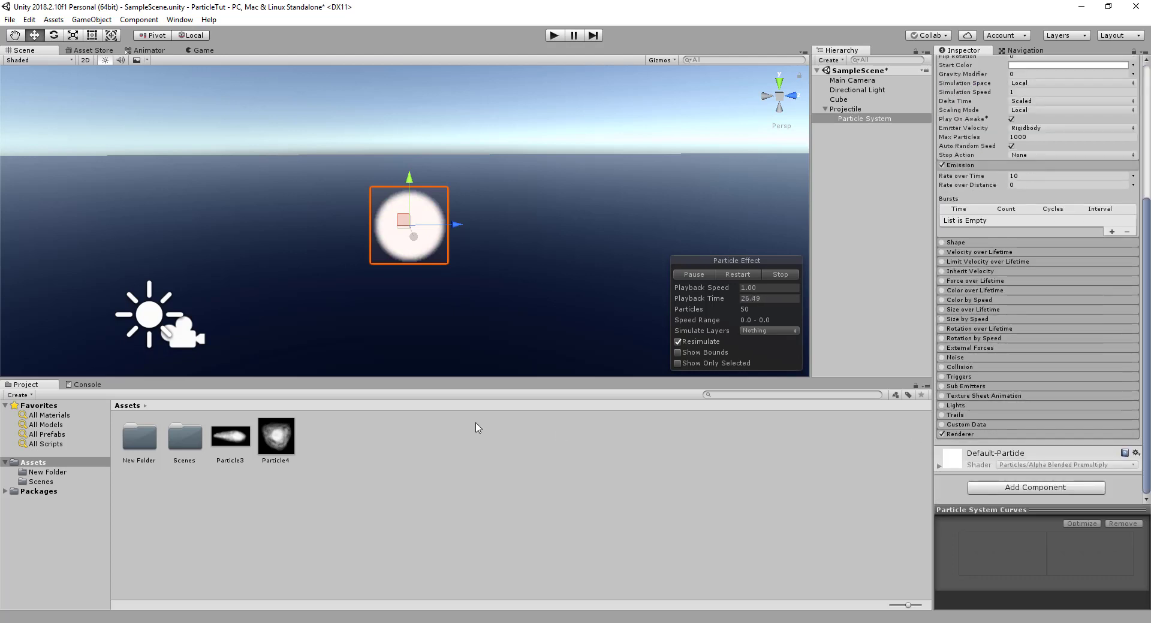
right_click(338, 446)
Create a New Material using the Particles/Additive shader with Particle3 as its texture.
mouse_move(447, 161)
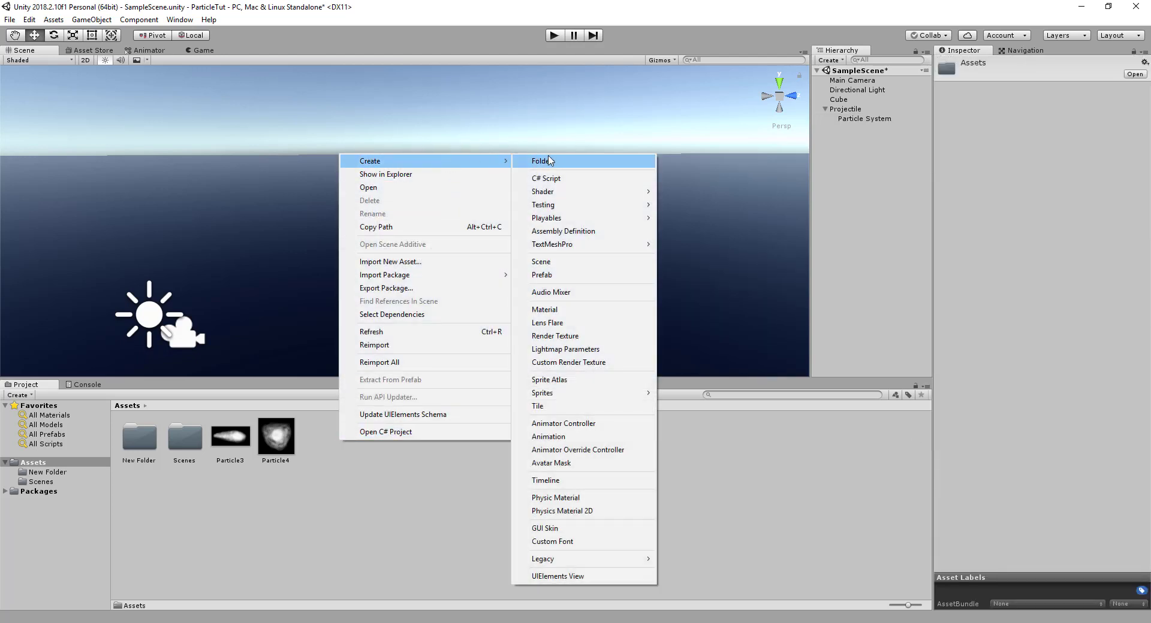
click(577, 309)
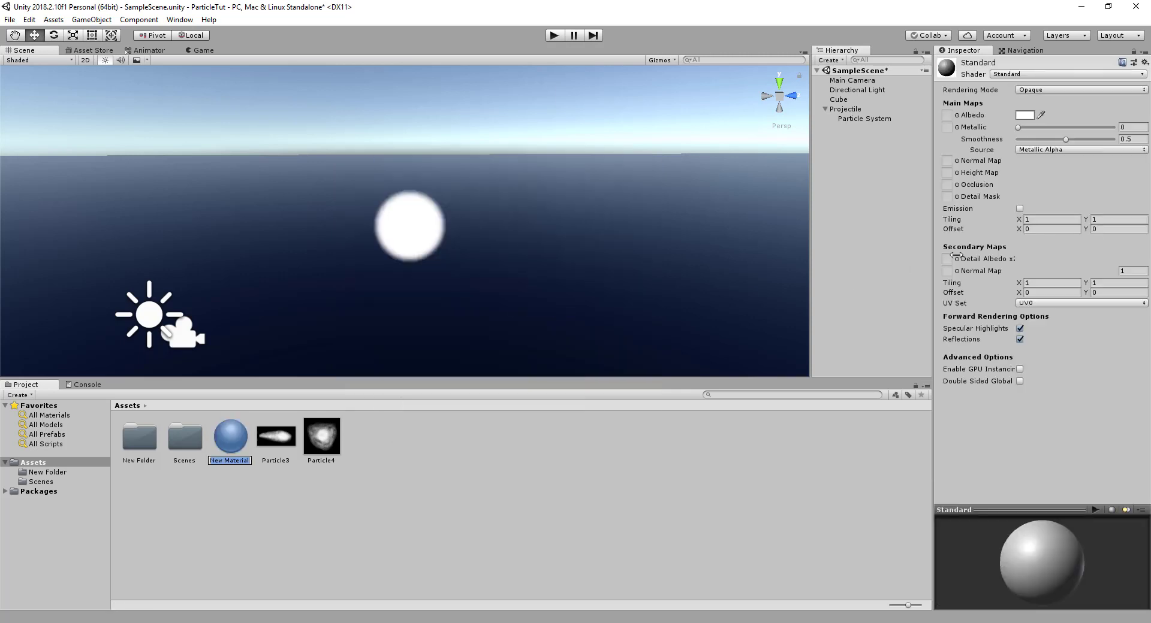
click(1058, 74)
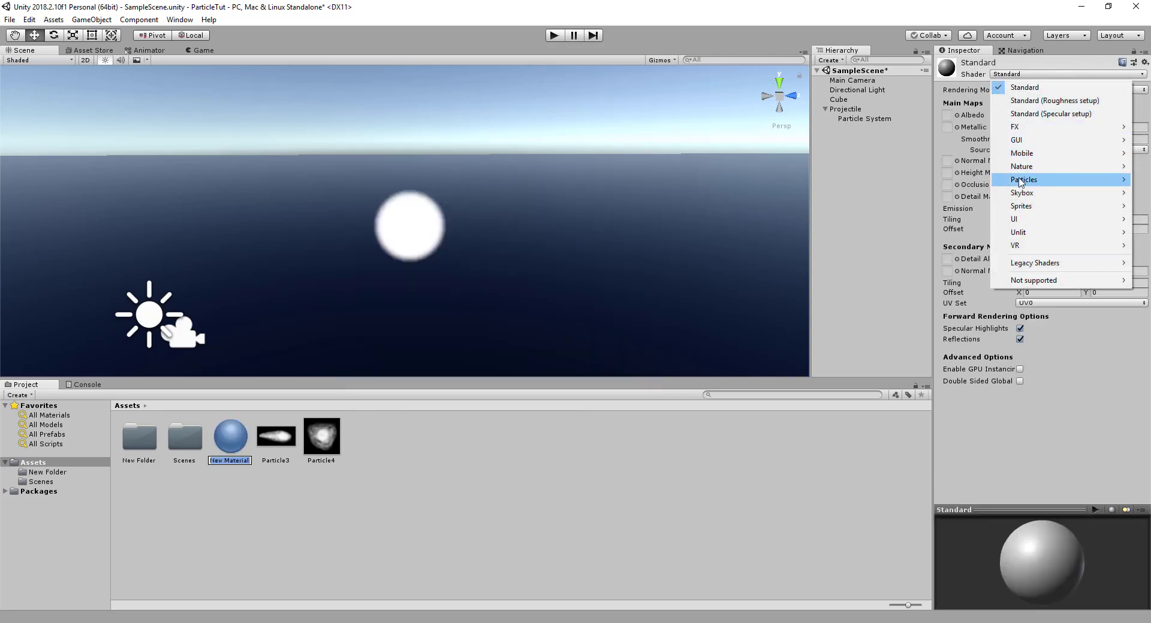
mouse_move(1067, 180)
click(944, 193)
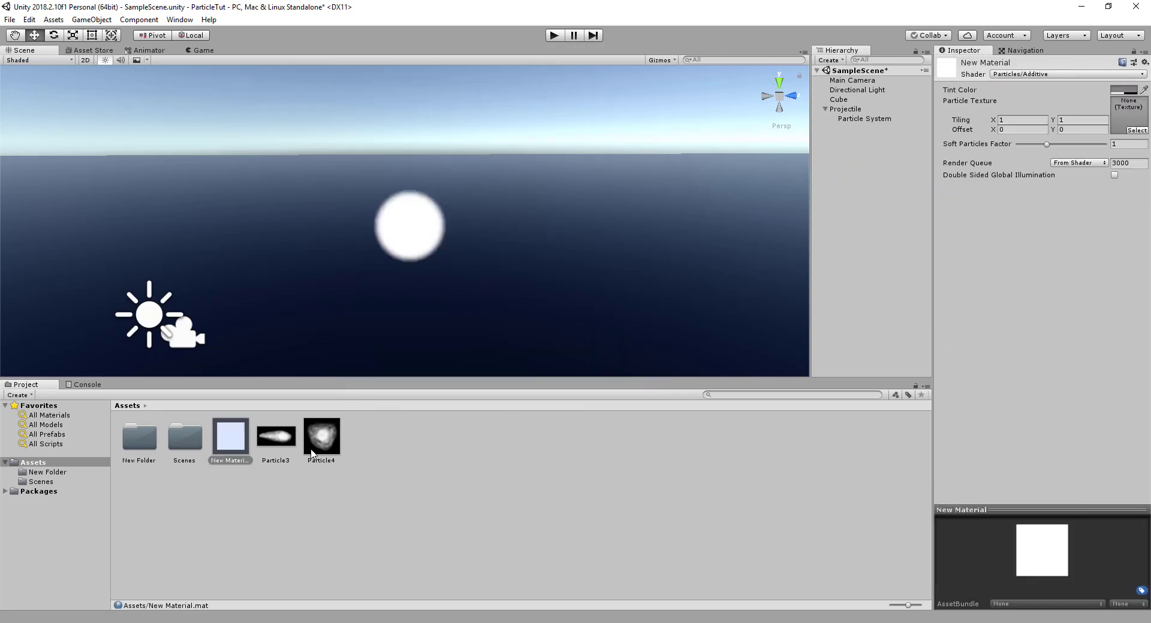
drag(284, 447, 1129, 114)
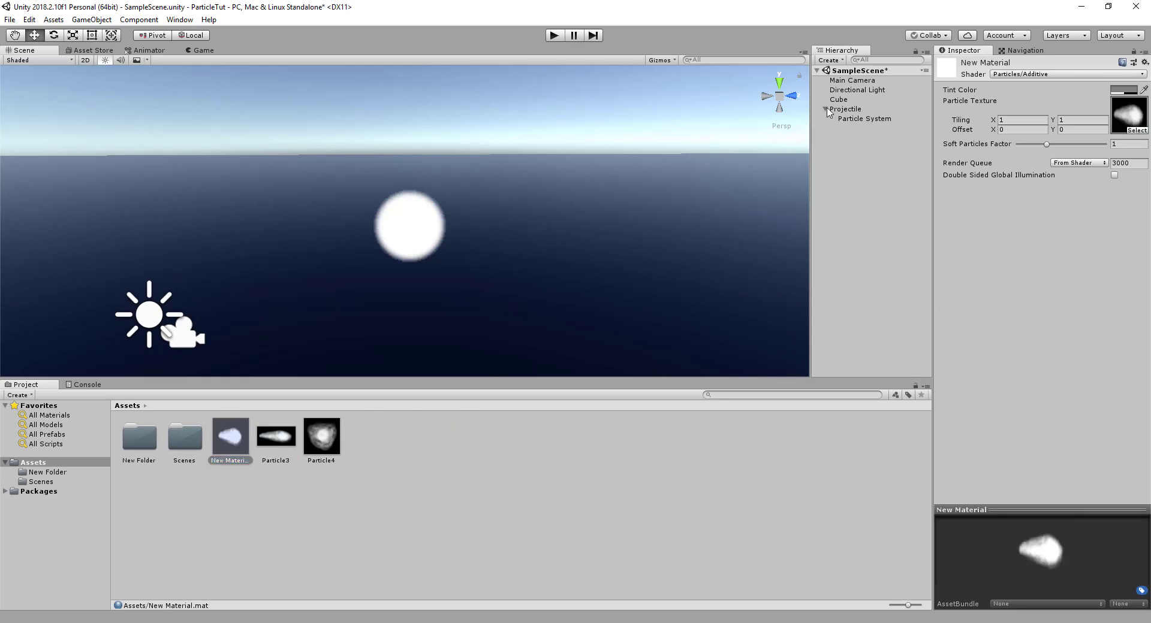
Assign New Material to the Particle System's renderer and frame the particle.
click(863, 119)
scroll(1027, 434, down, 10)
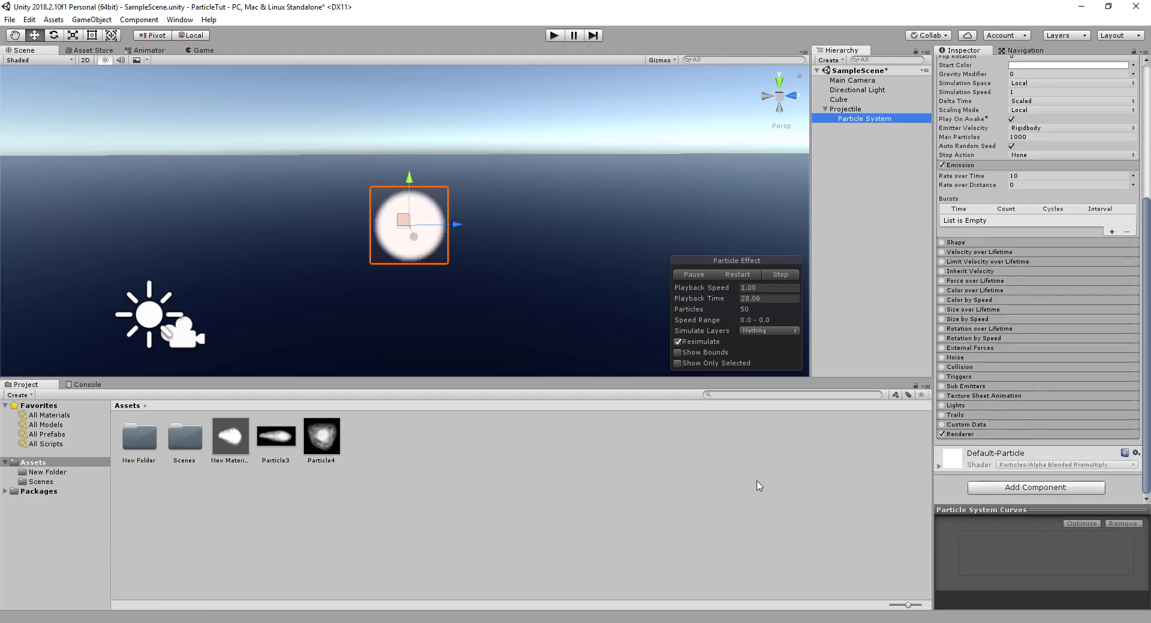
drag(230, 449, 1017, 505)
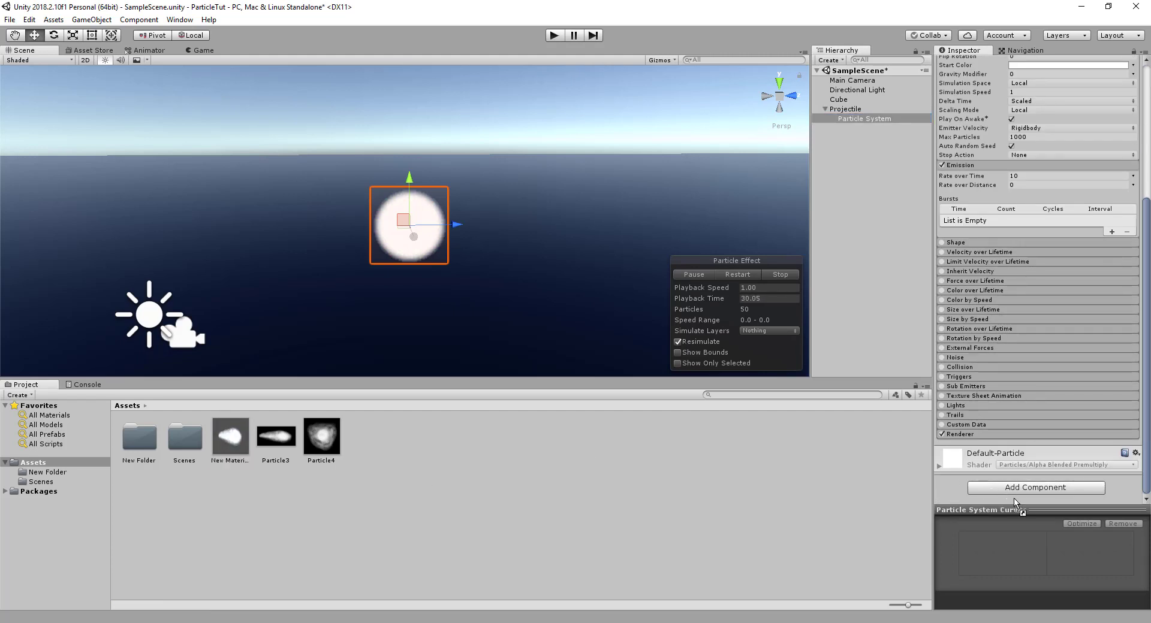
key(f)
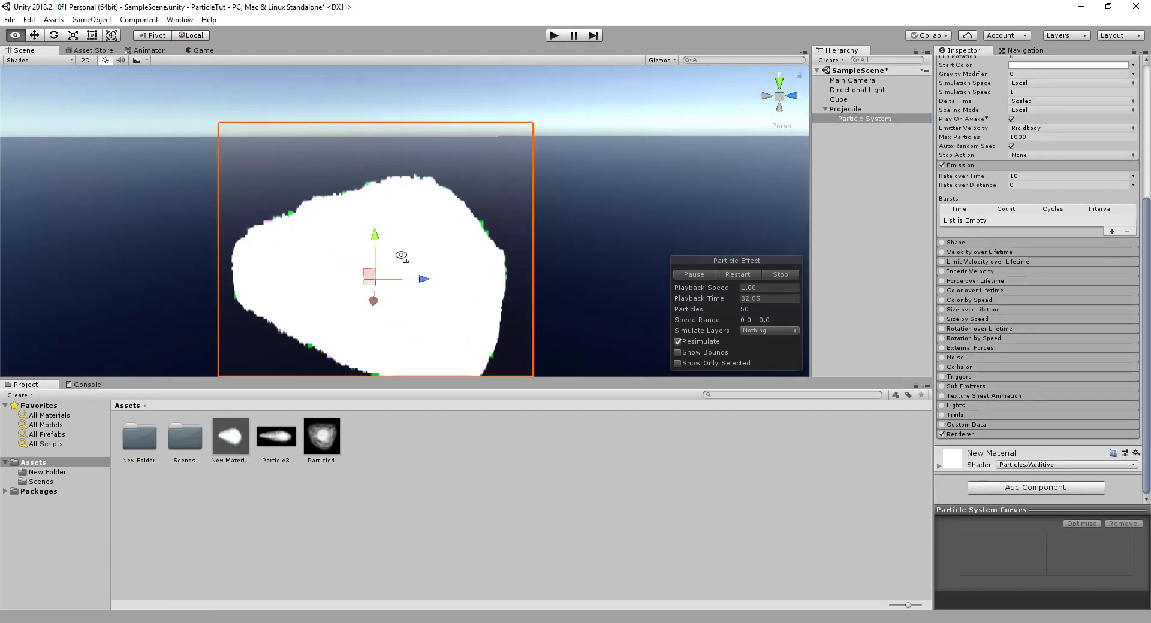
alt+drag(478, 282, 400, 279)
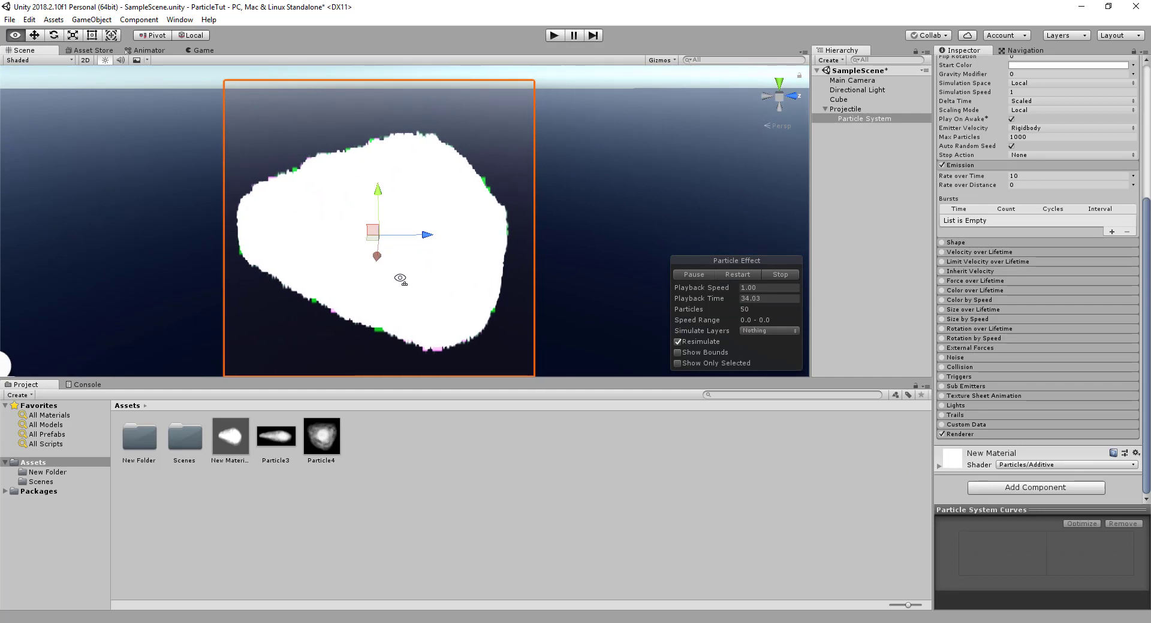
alt+scroll(400, 279, down, 5)
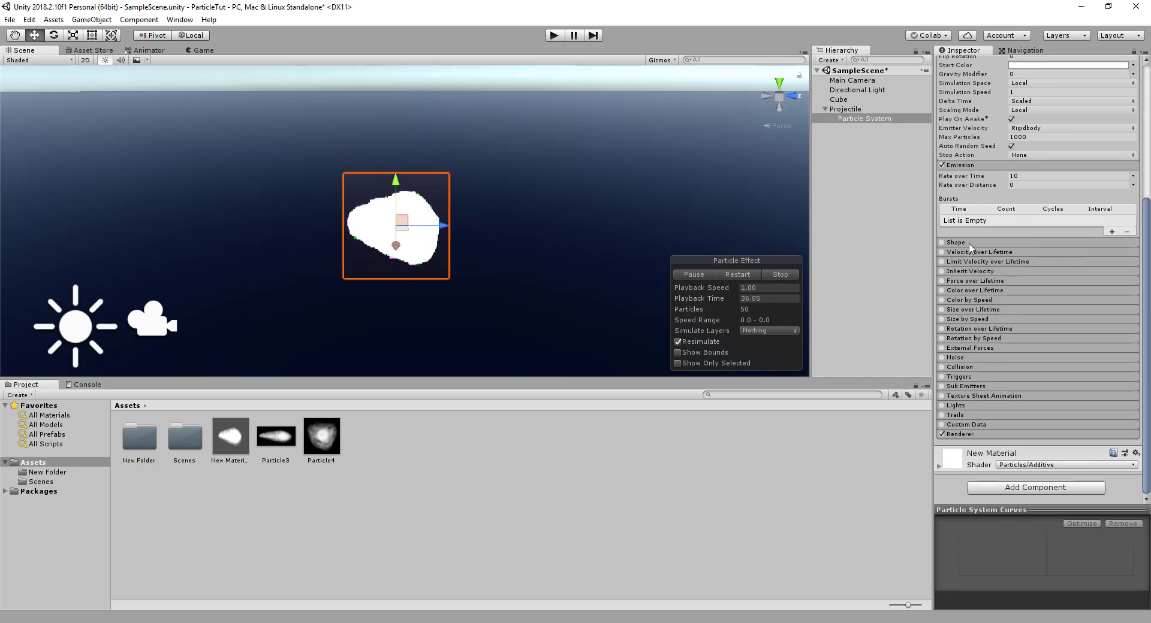
scroll(971, 246, up, 3)
scroll(1019, 269, up, 2)
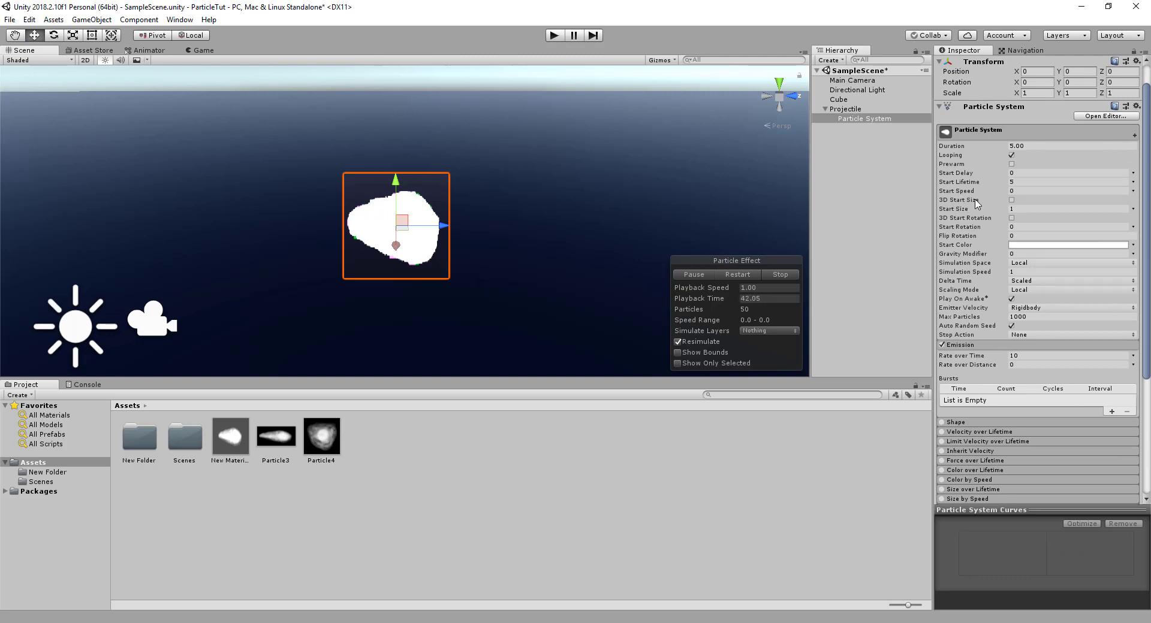
Use separate-axis Start Size with X 2.95 and Y 1.17.
click(1012, 200)
click(944, 210)
drag(945, 211, 963, 214)
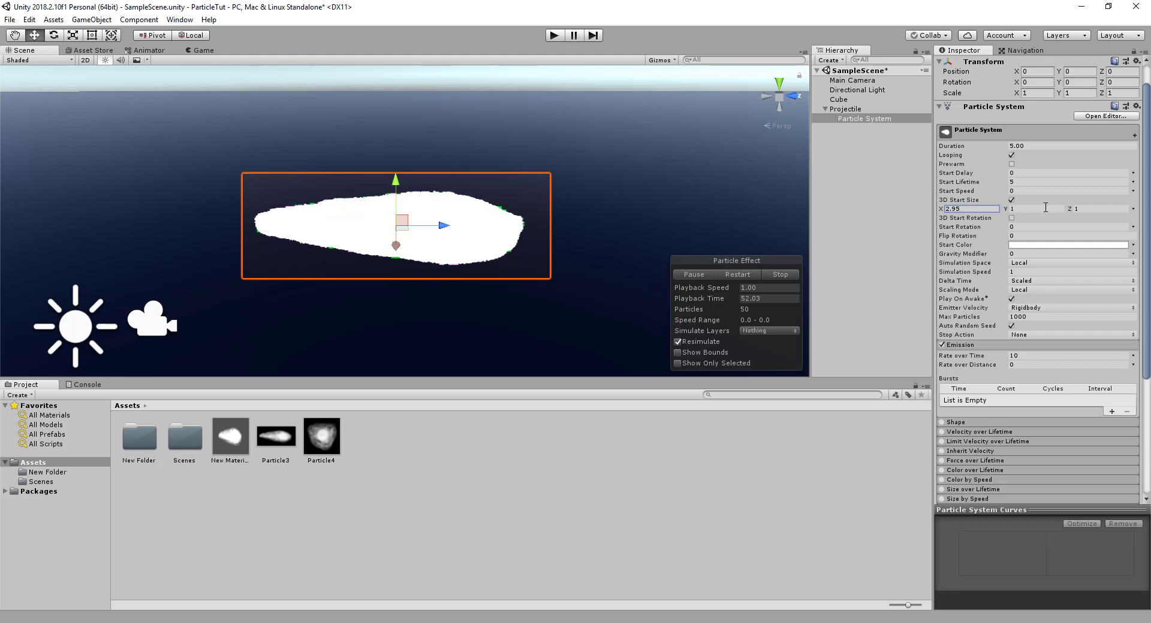
click(1070, 210)
text(0)
drag(1006, 211, 1013, 213)
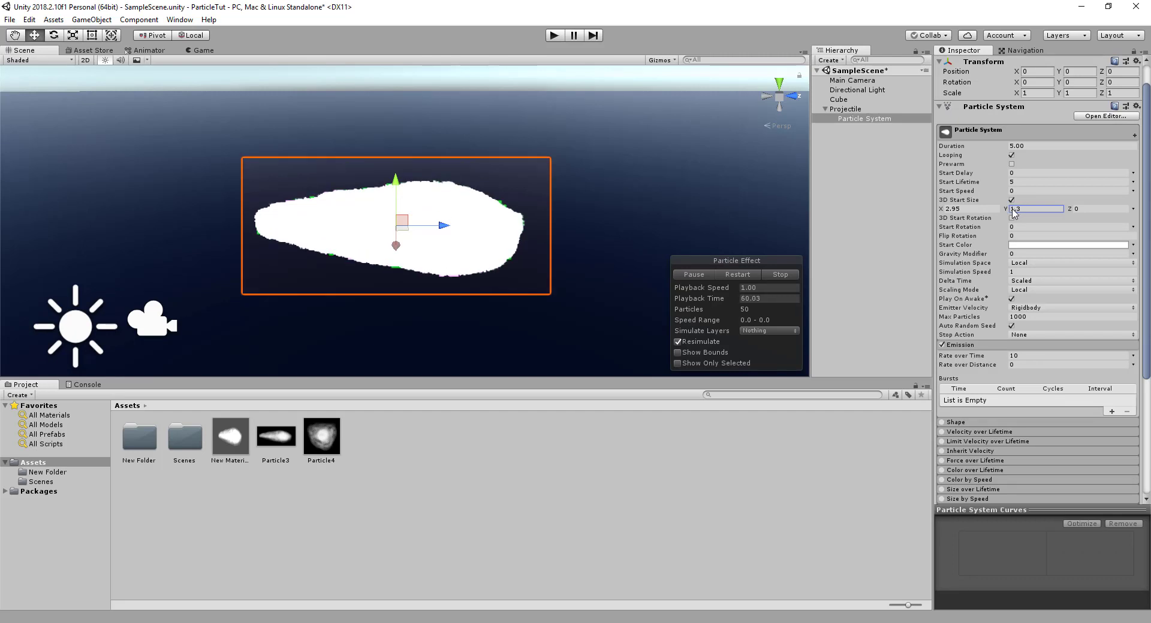
mouse_move(359, 269)
alt+mouse_down()
mouse_move(227, 205)
mouse_move(751, 252)
mouse_move(277, 157)
mouse_move(288, 157)
alt+mouse_up()
Set the Renderer module's Render Alignment to Local.
scroll(987, 379, down, 5)
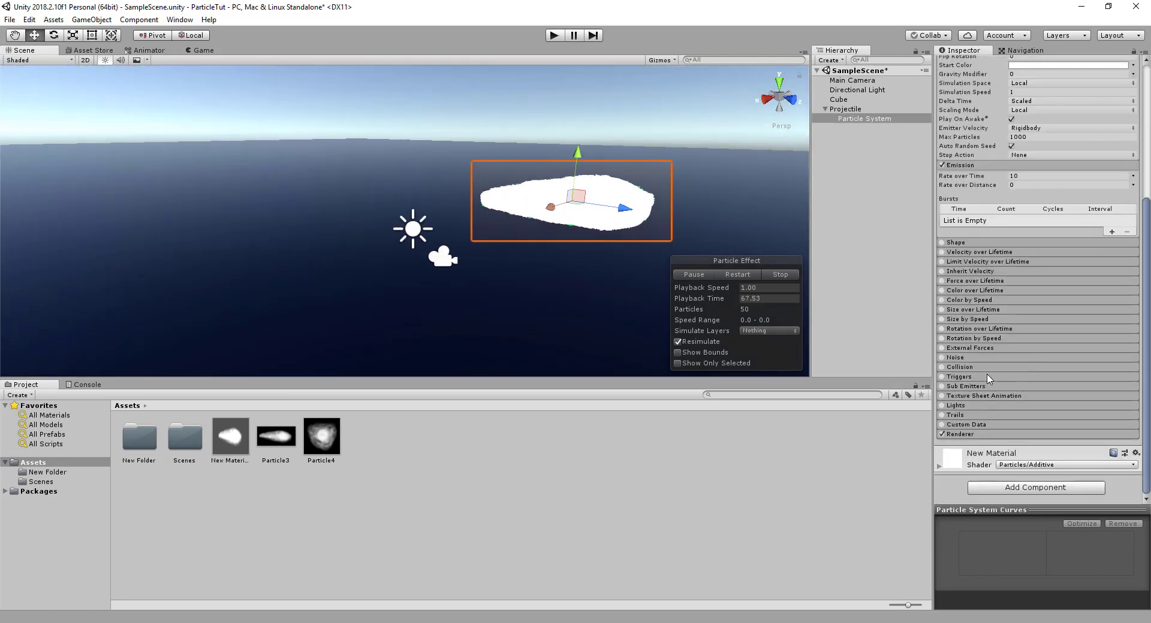
click(973, 435)
scroll(1028, 443, down, 5)
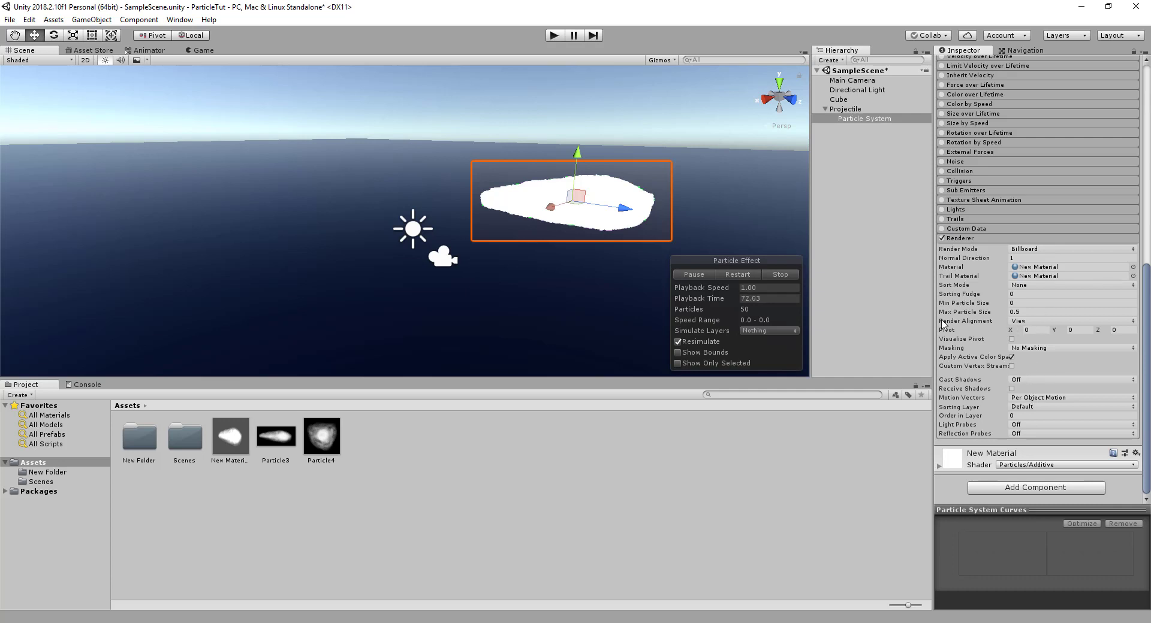
click(1023, 324)
click(1048, 369)
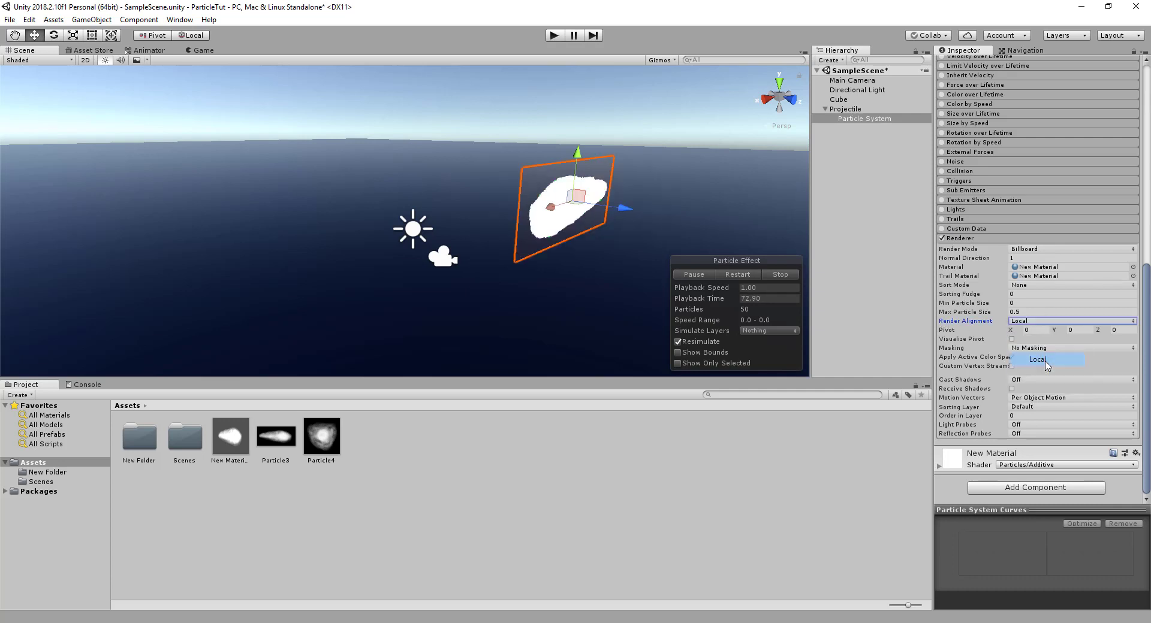
mouse_move(610, 242)
alt+mouse_down()
mouse_move(1102, 235)
mouse_move(713, 177)
alt+mouse_up()
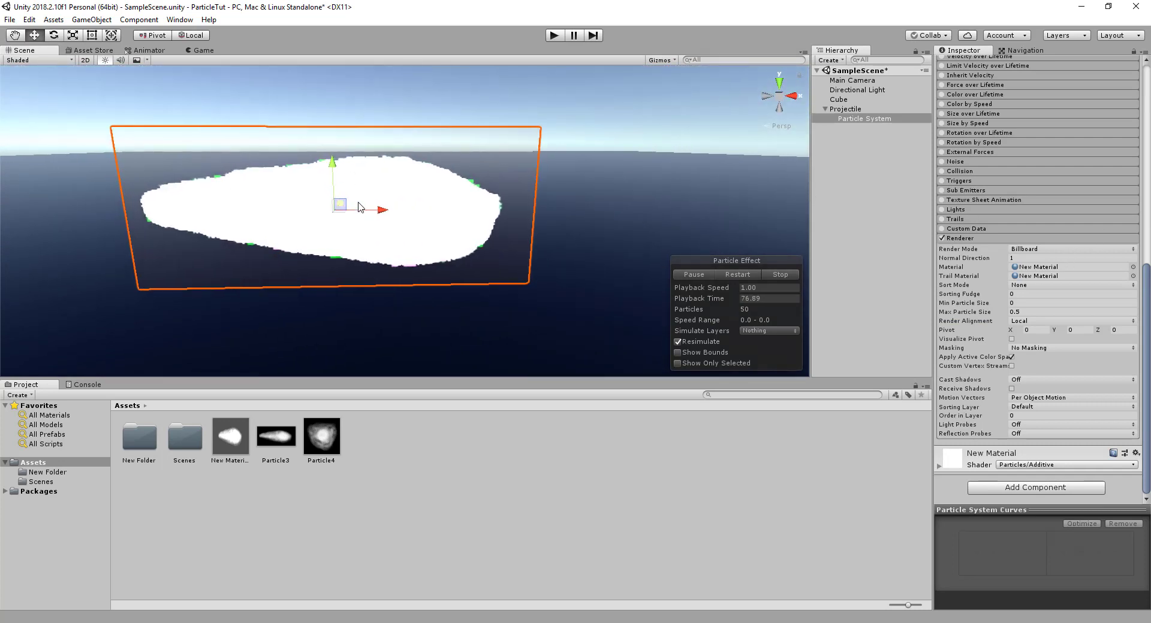
alt+drag(360, 208, 527, 213)
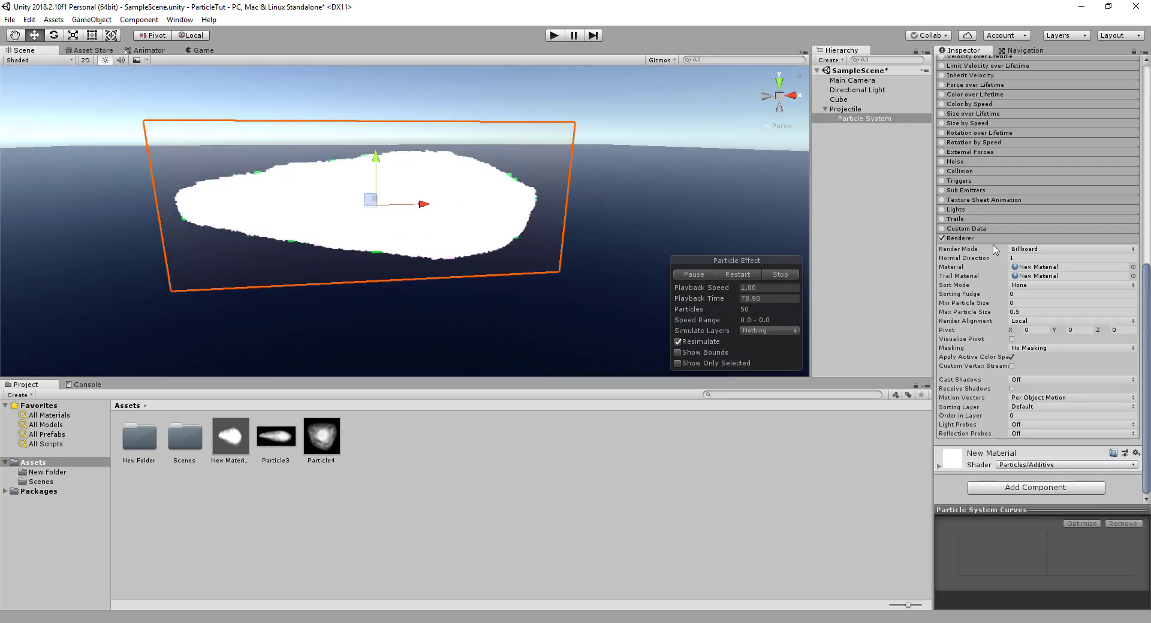
scroll(994, 249, up, 3)
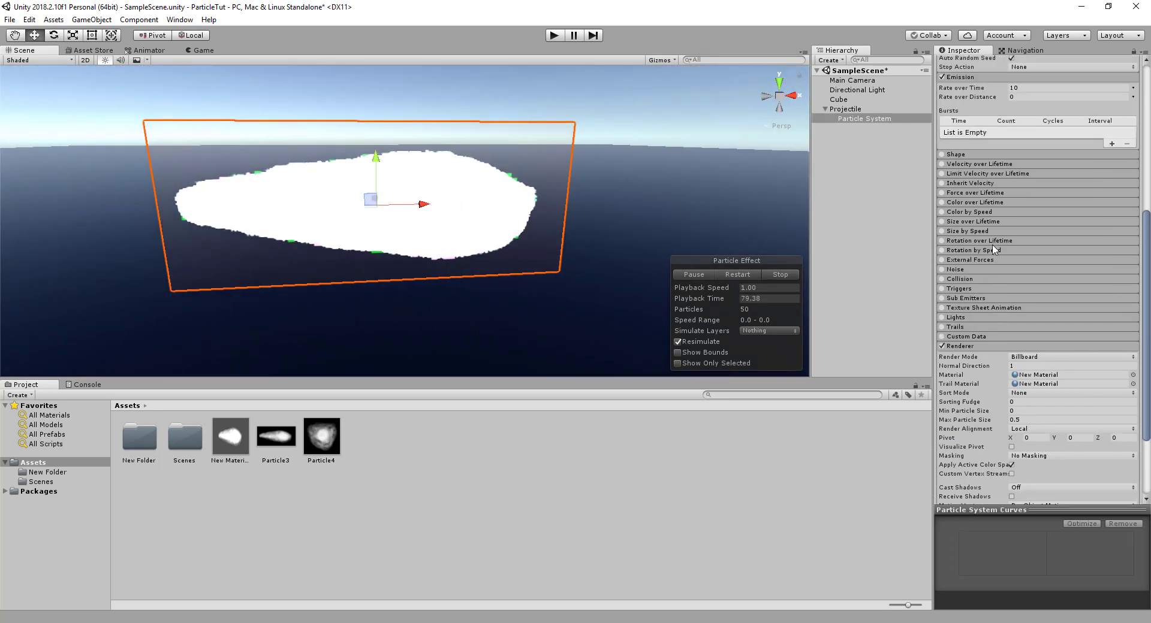
Enable Color over Lifetime, add a middle alpha key and set start and end alpha to 0.
click(941, 202)
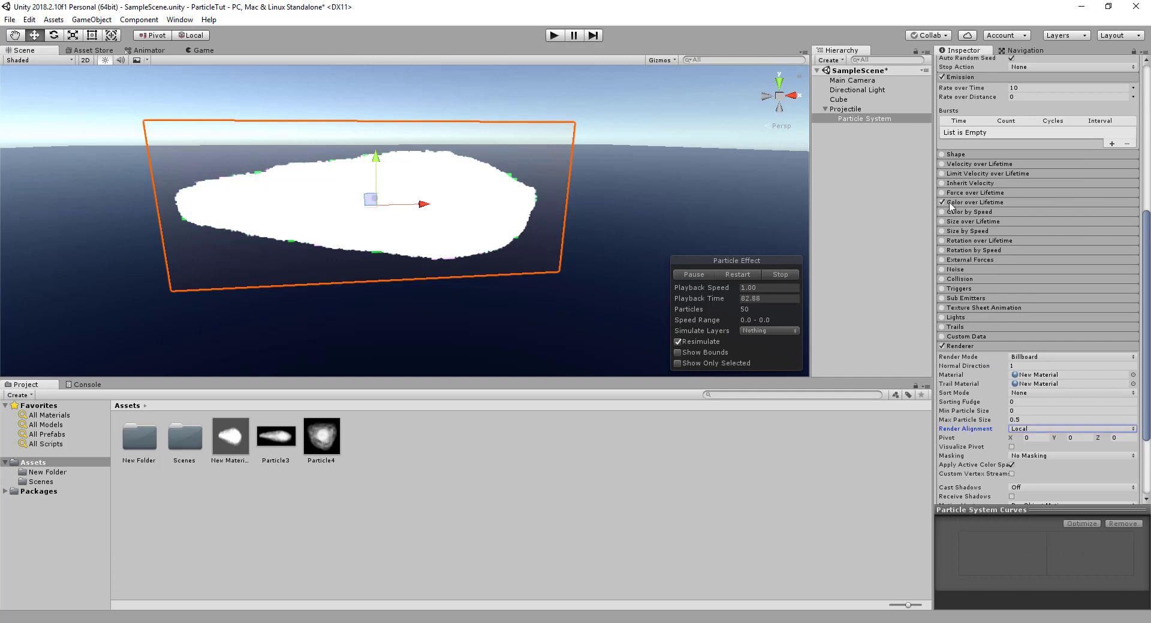
click(953, 204)
click(1042, 214)
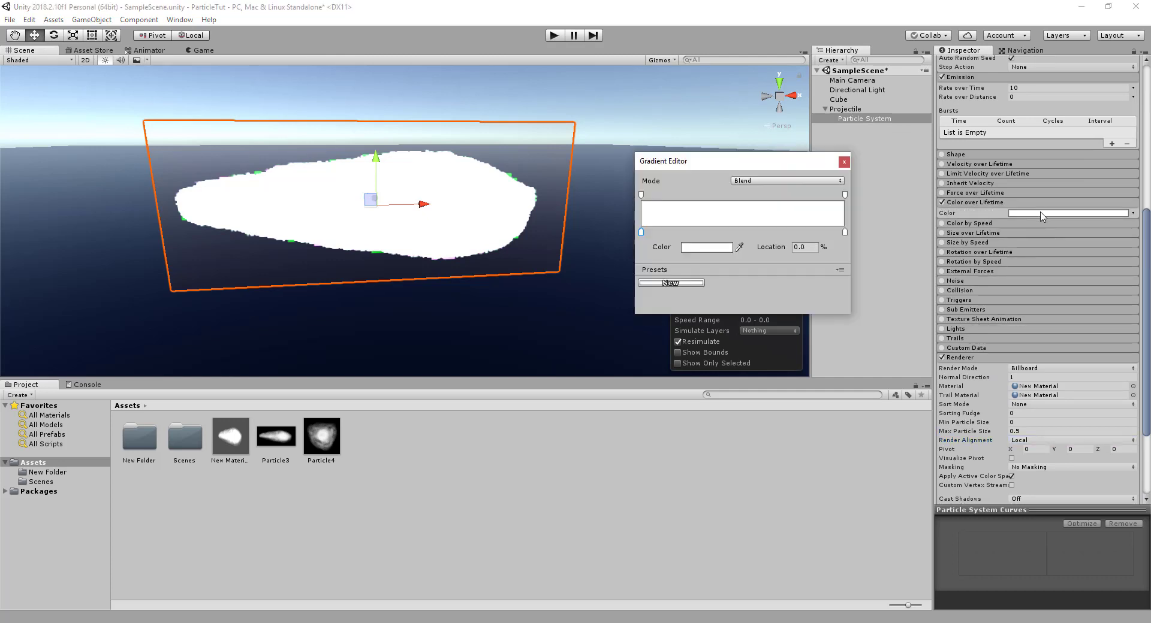
click(740, 196)
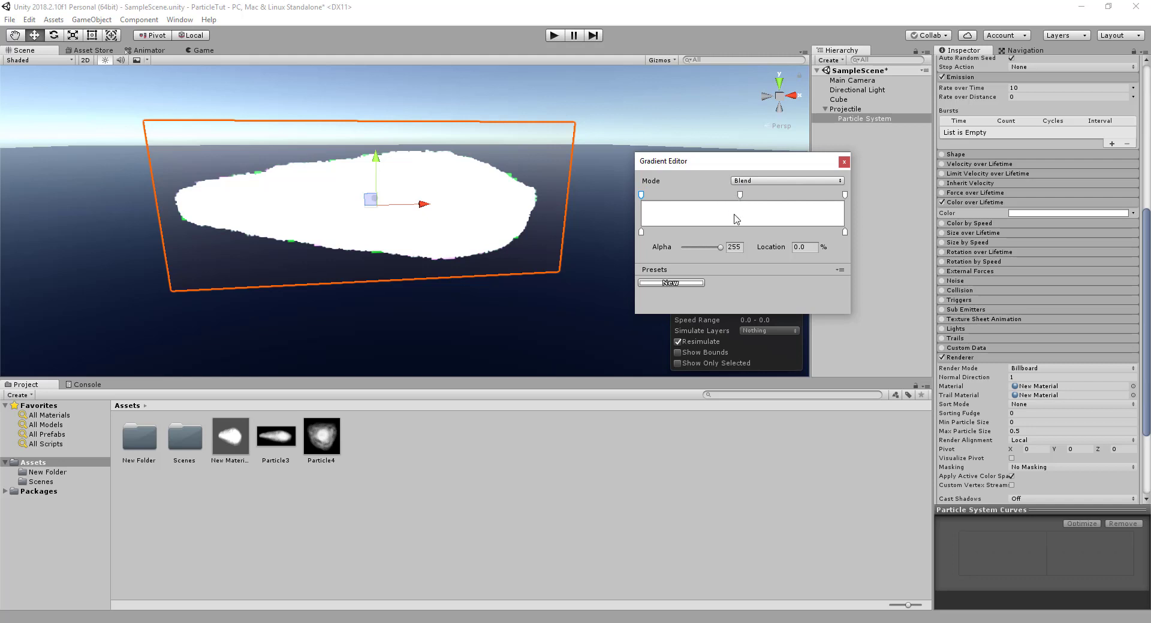
drag(721, 248, 653, 247)
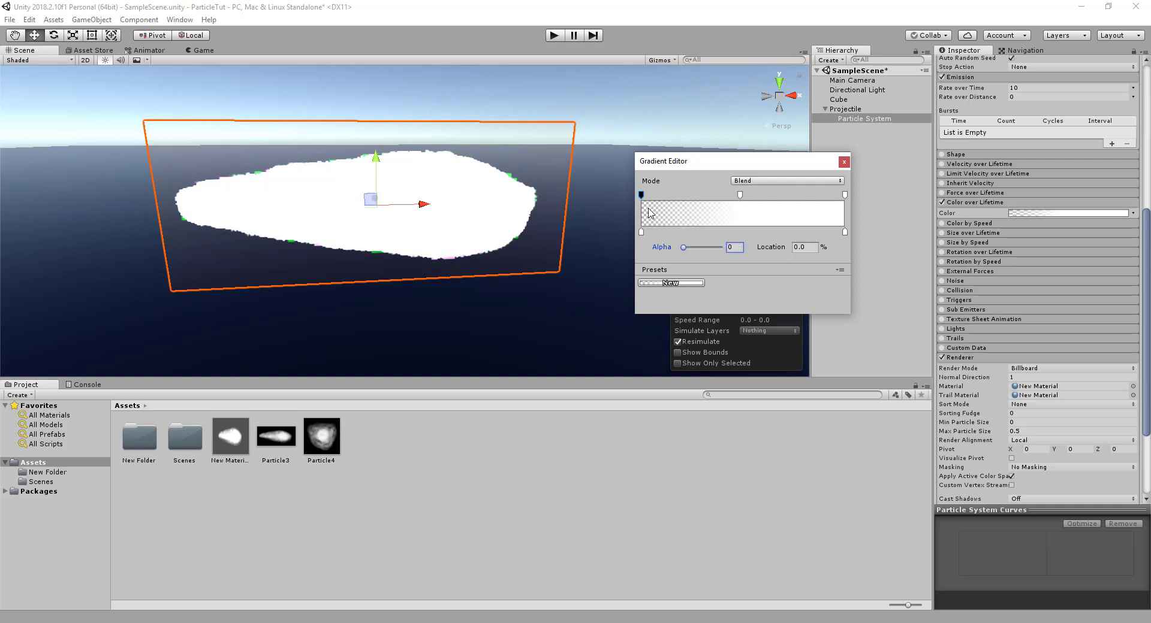
click(845, 196)
drag(721, 248, 659, 254)
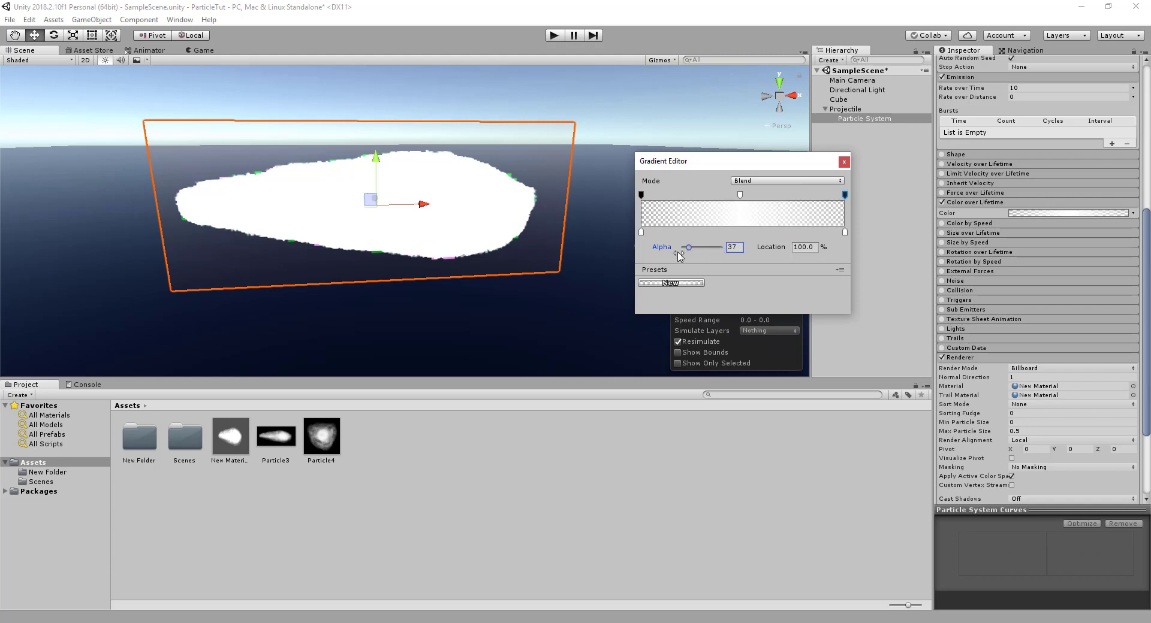
click(442, 248)
right_drag(494, 229, 455, 221)
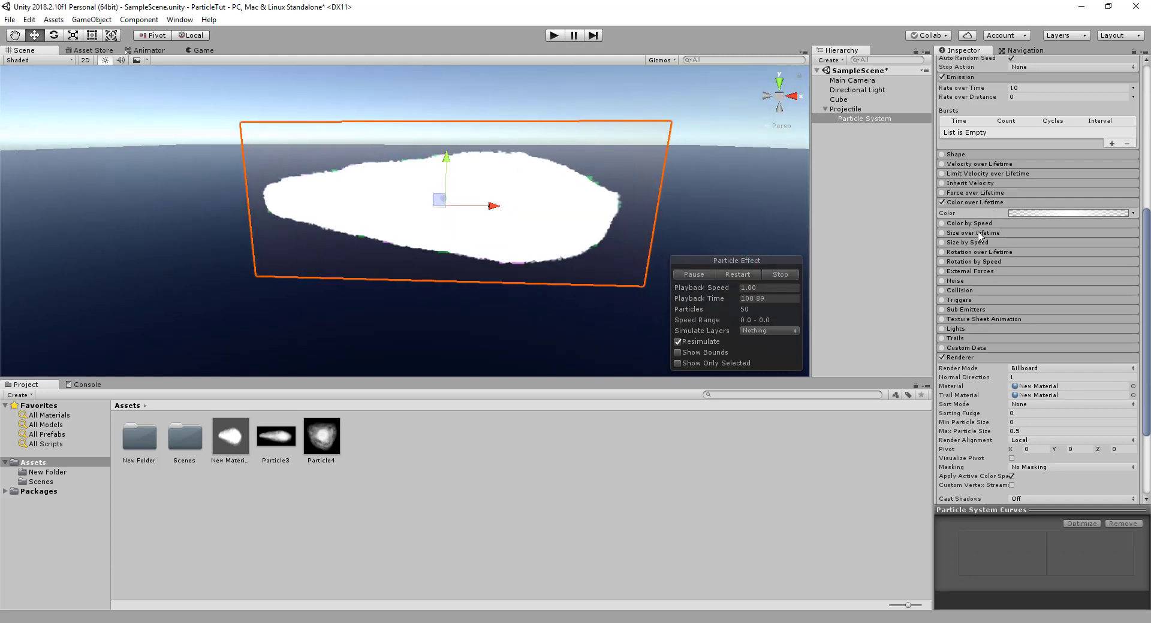
scroll(979, 235, up, 3)
scroll(979, 235, up, 3)
scroll(983, 234, up, 3)
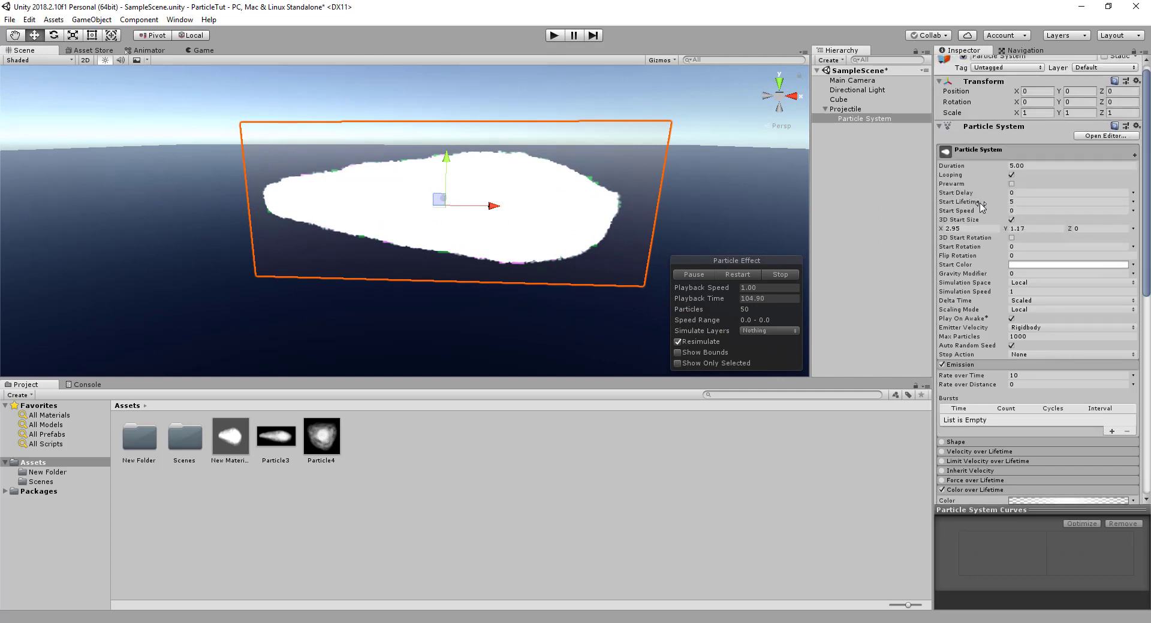
Make Start Lifetime random between two constants, 1 and 2.
click(1133, 211)
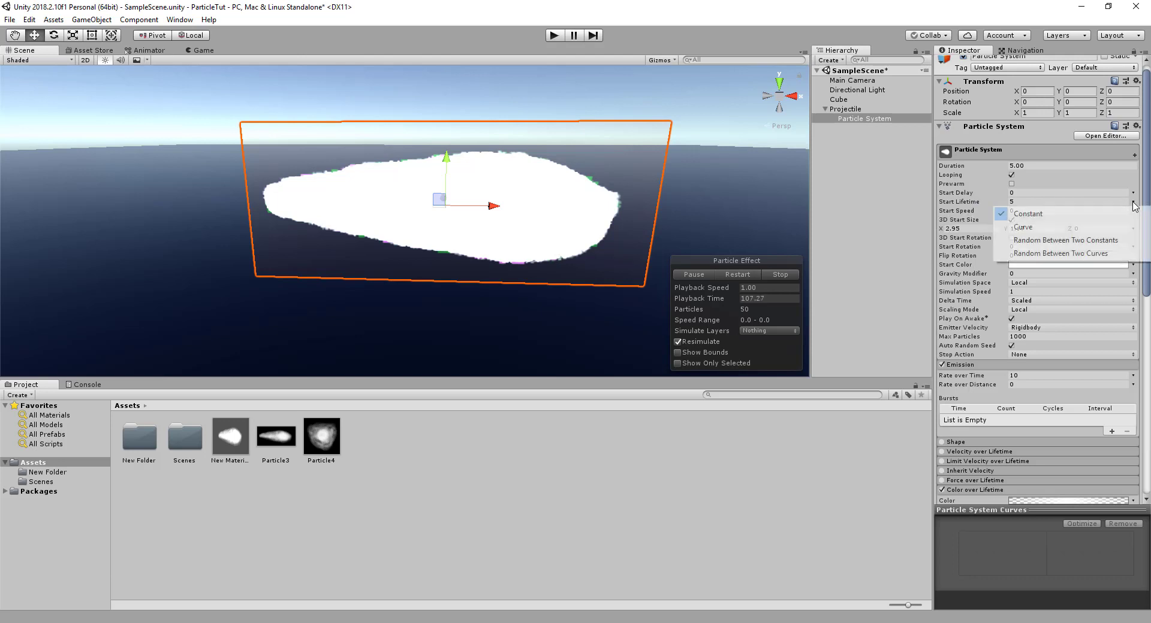
click(1046, 240)
click(1037, 202)
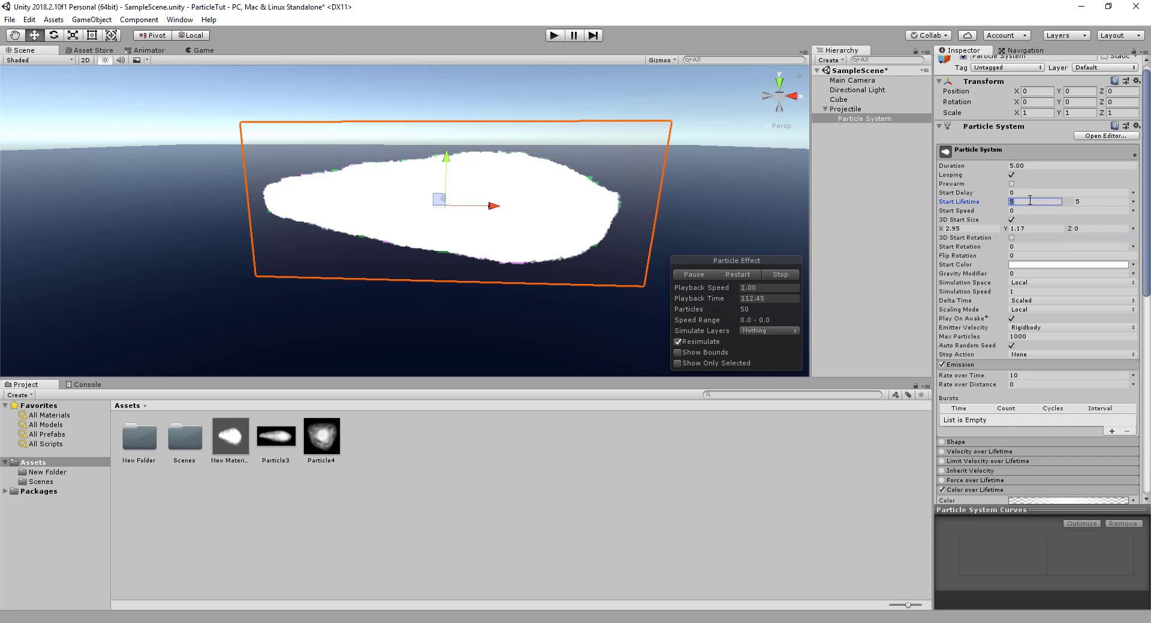
text(1)
click(1086, 200)
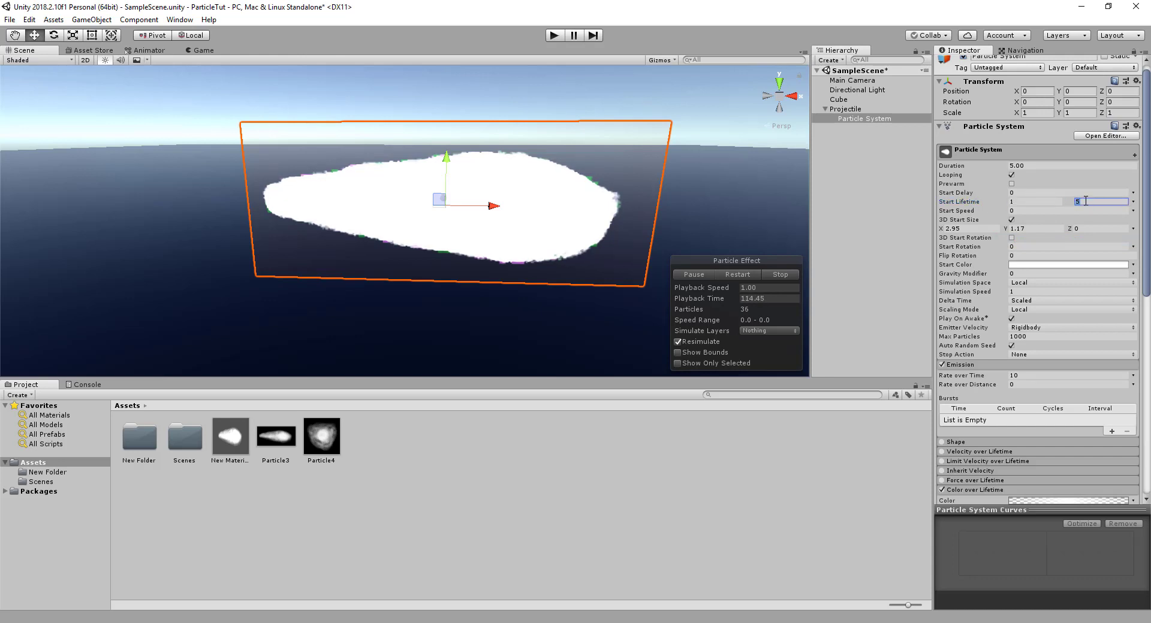
text(2)
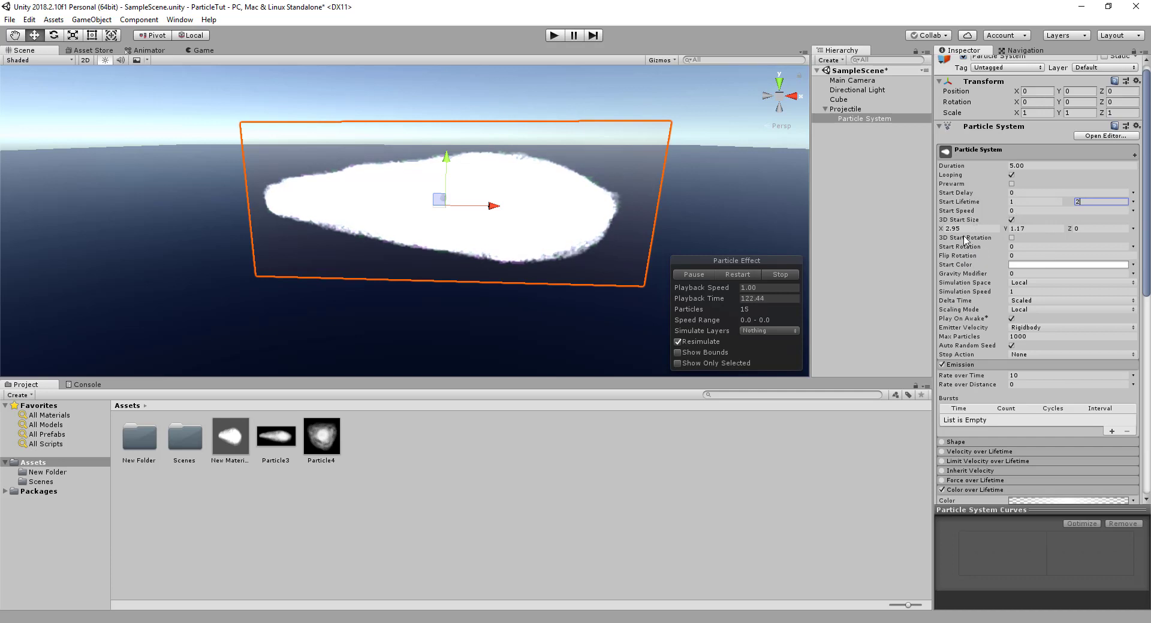
Enable 3D Start Rotation, random between two constants, with X set to 360.
click(1011, 238)
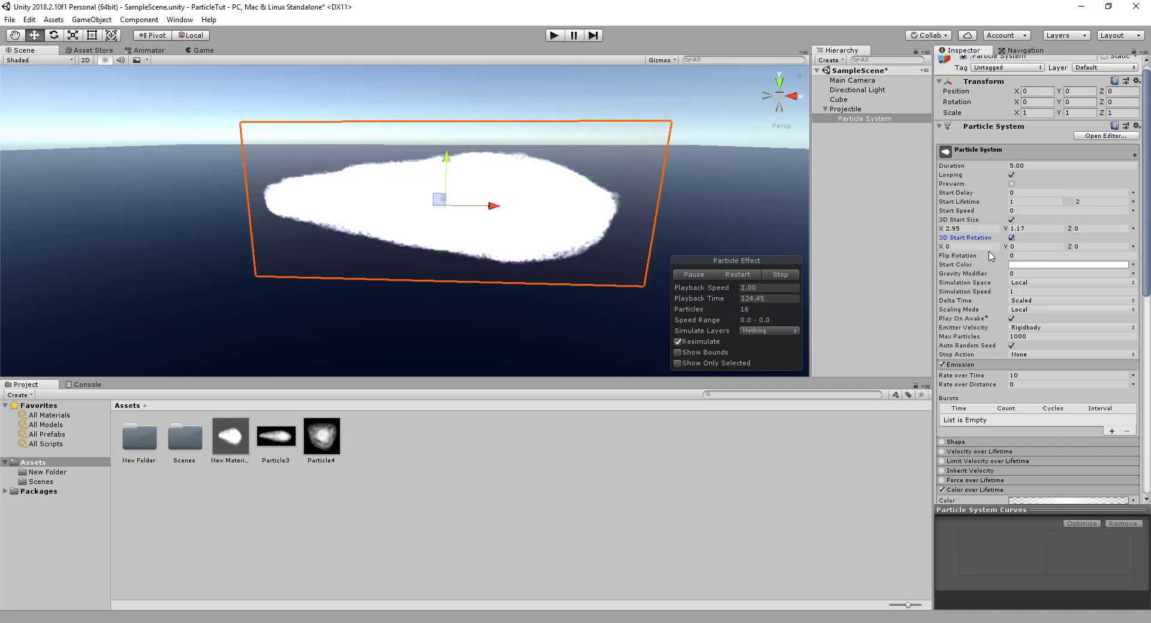
click(978, 247)
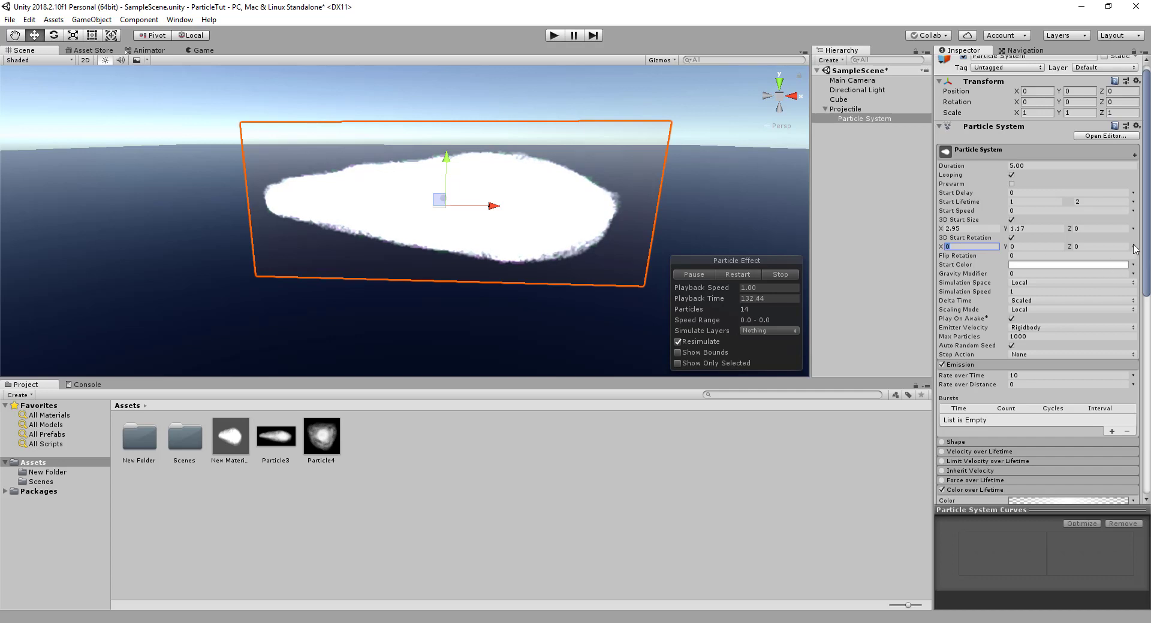
click(1133, 247)
click(1042, 287)
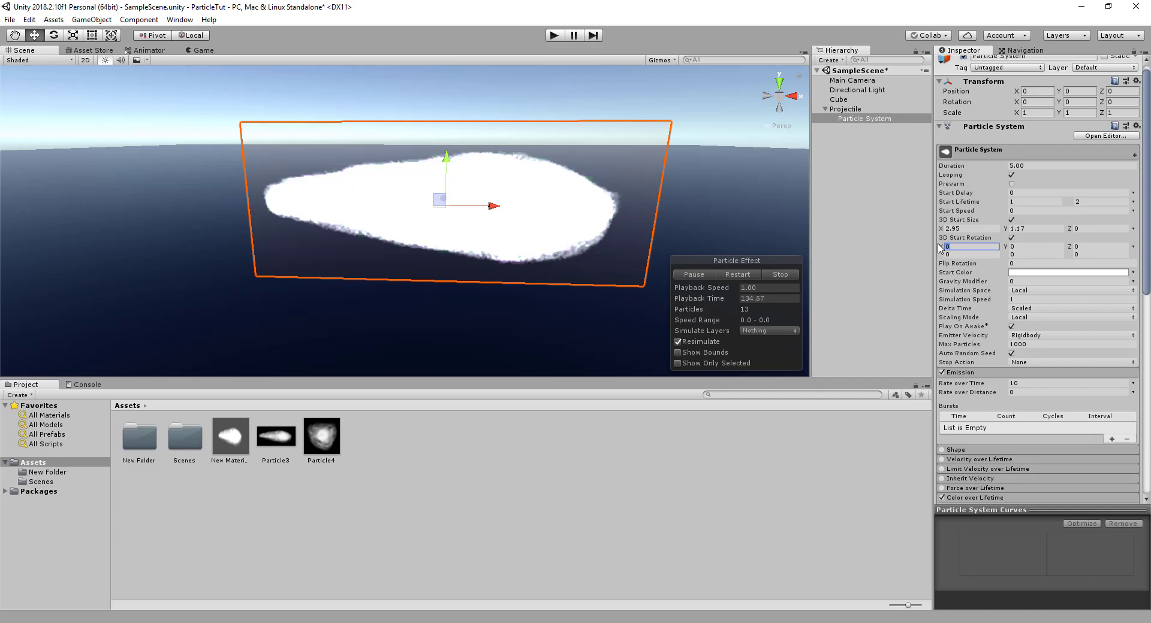
text(360)
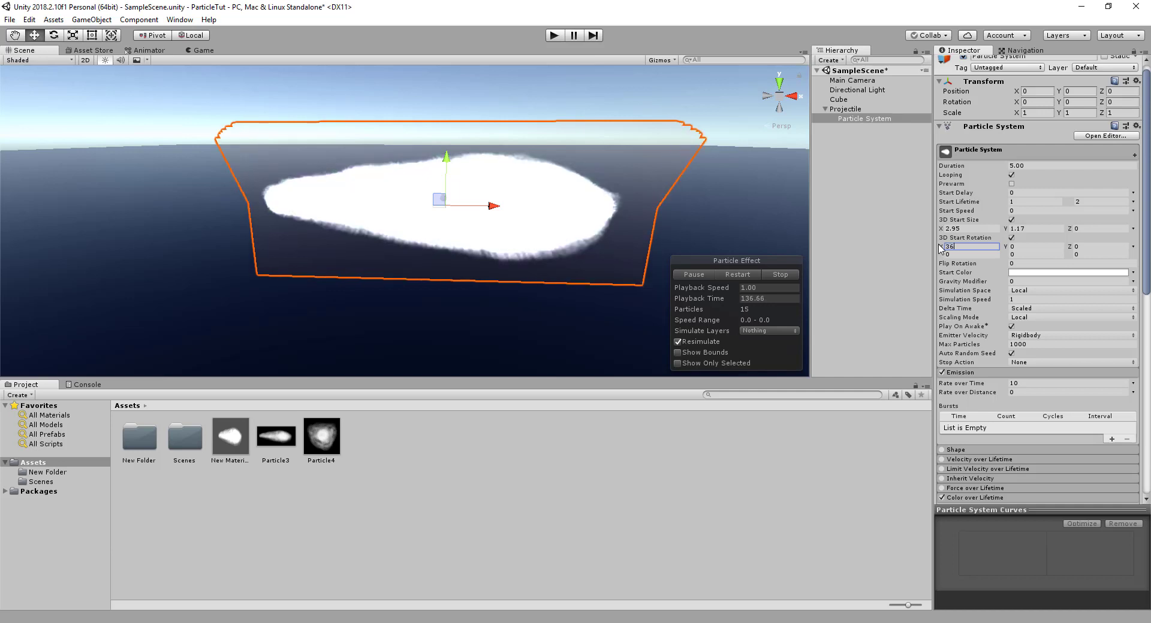
right_drag(516, 206, 471, 142)
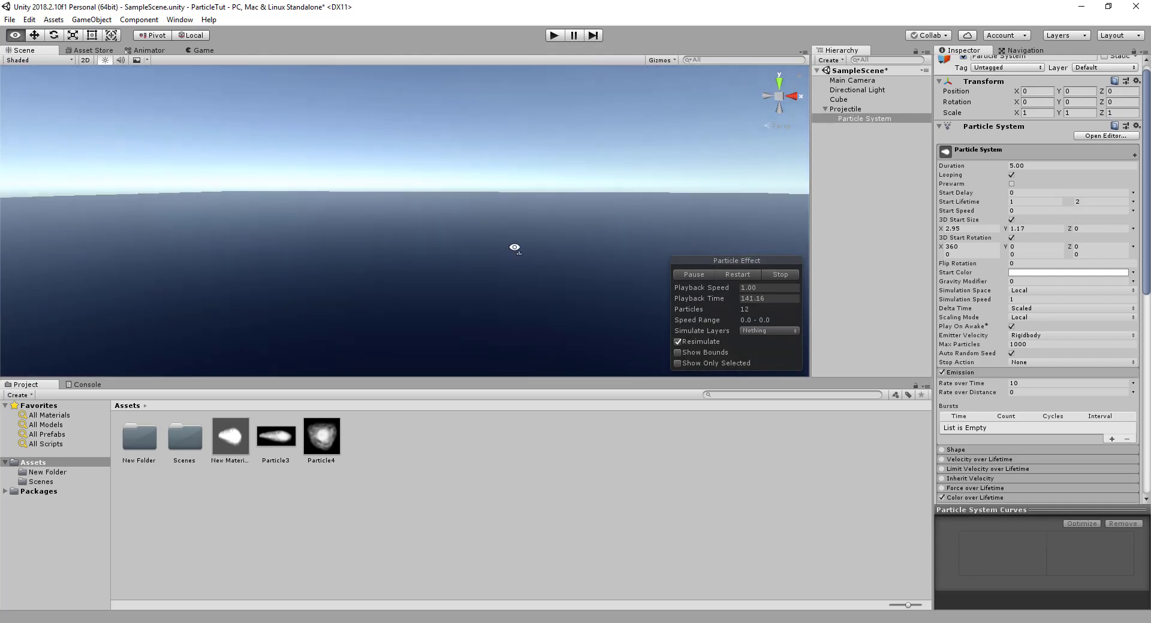
right_drag(471, 142, 518, 29)
mouse_move(518, 90)
right_down()
mouse_move(531, 219)
mouse_move(393, 230)
mouse_move(377, 243)
mouse_move(798, 253)
mouse_move(536, 251)
right_up()
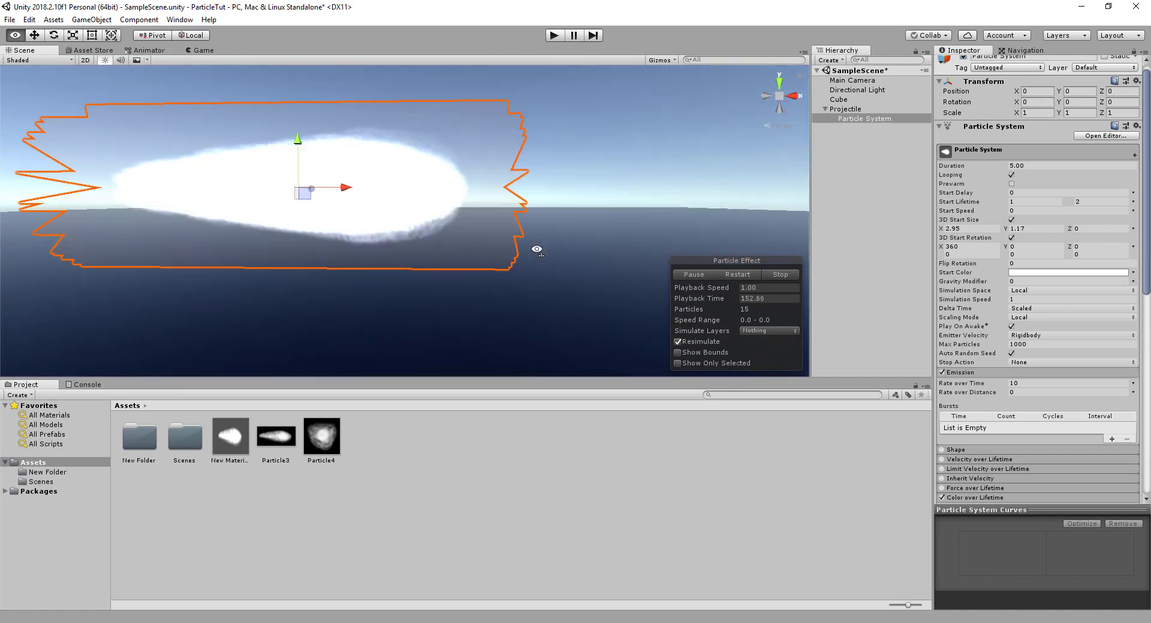
right_drag(537, 252, 535, 249)
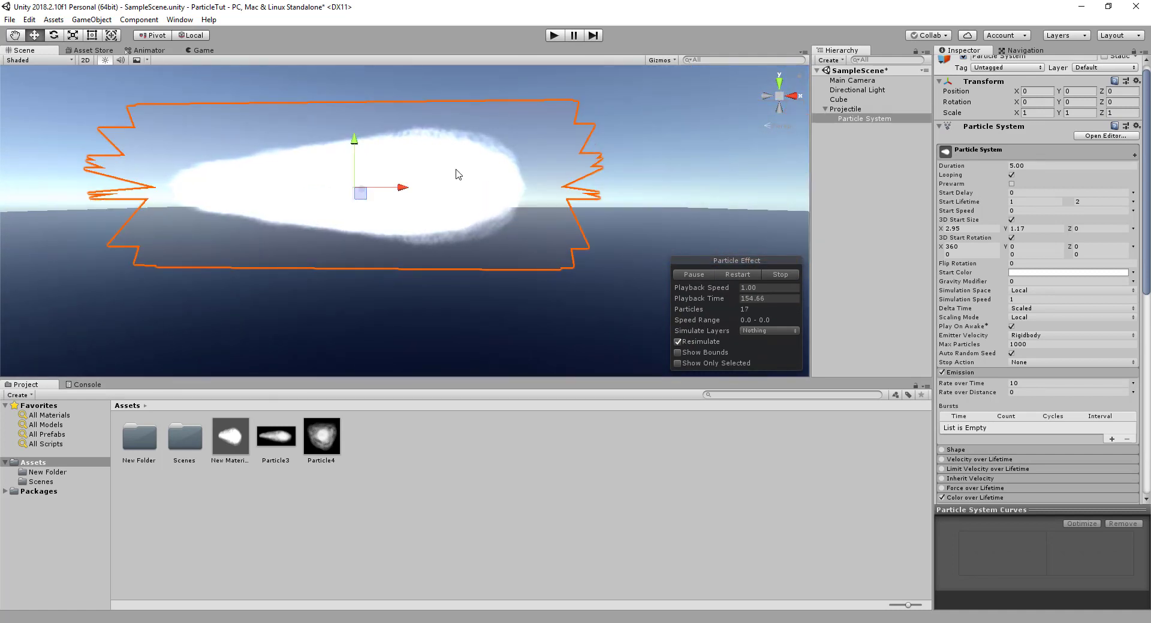
click(1133, 273)
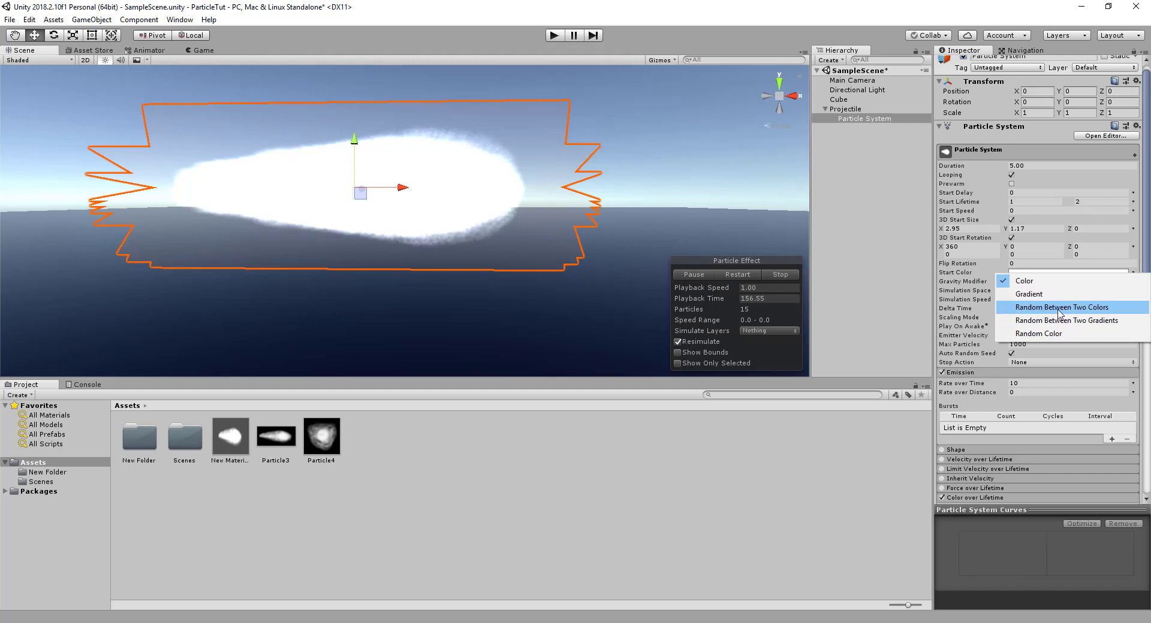
Make Start Color random between a mostly transparent 0098F3 and deep blue 0300B5.
click(1060, 307)
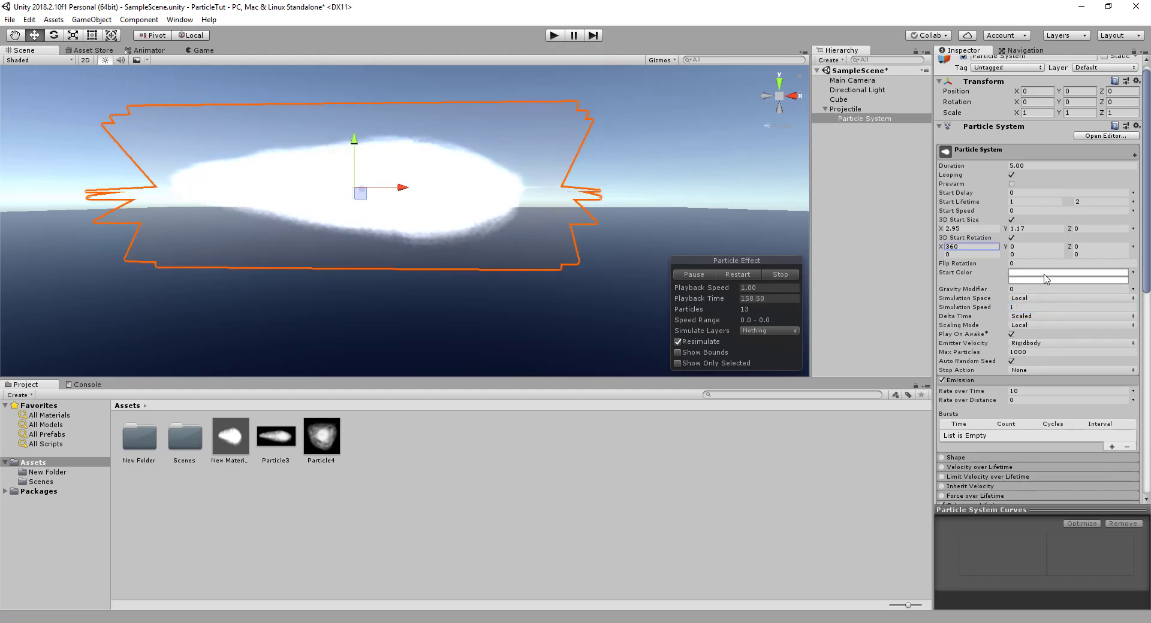
click(1045, 279)
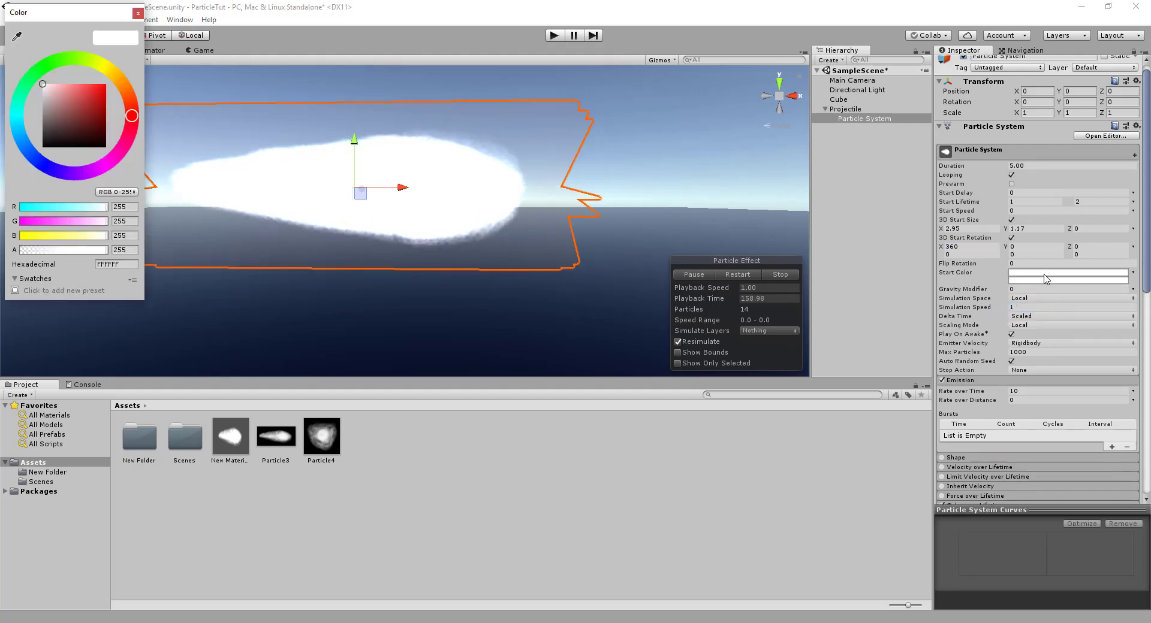
click(21, 143)
drag(72, 96, 106, 86)
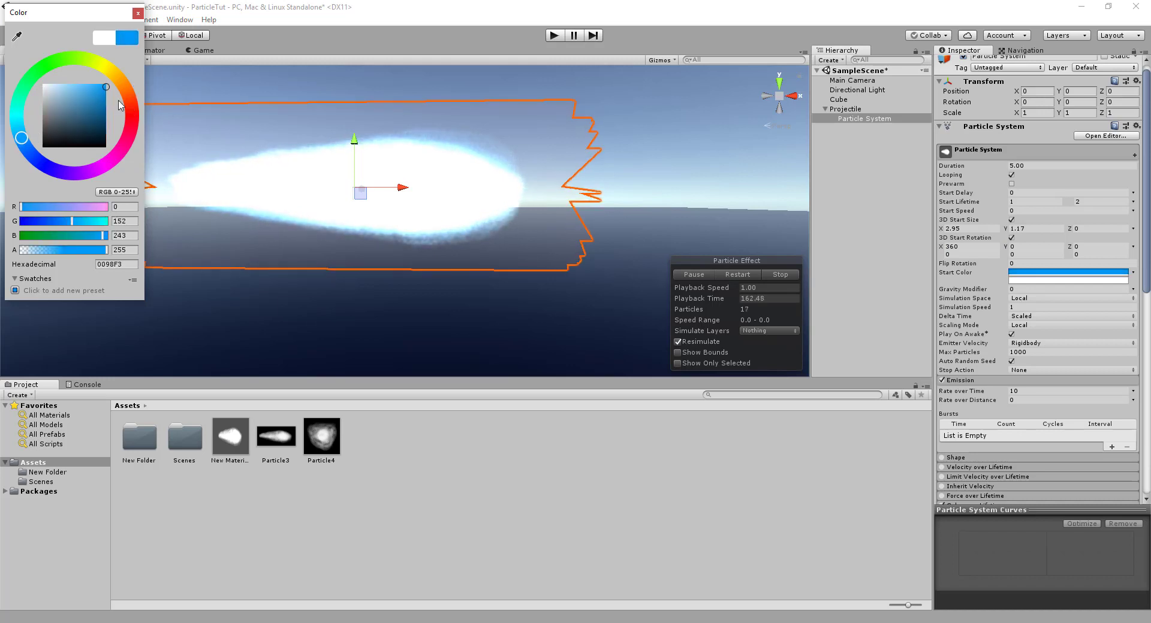
drag(106, 250, 40, 251)
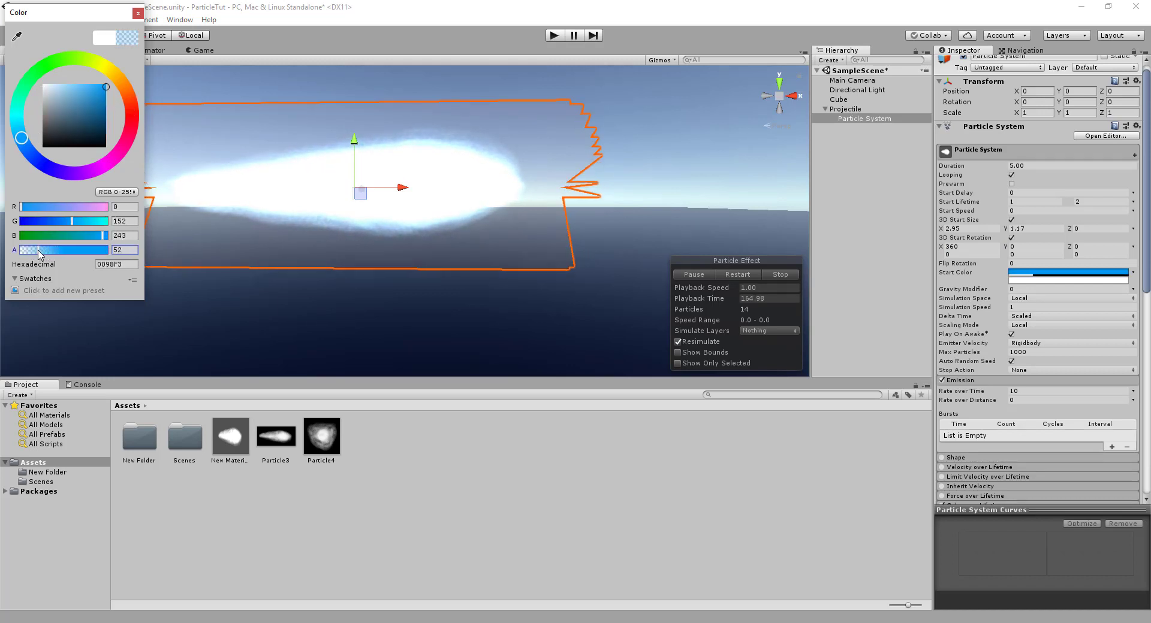
click(138, 12)
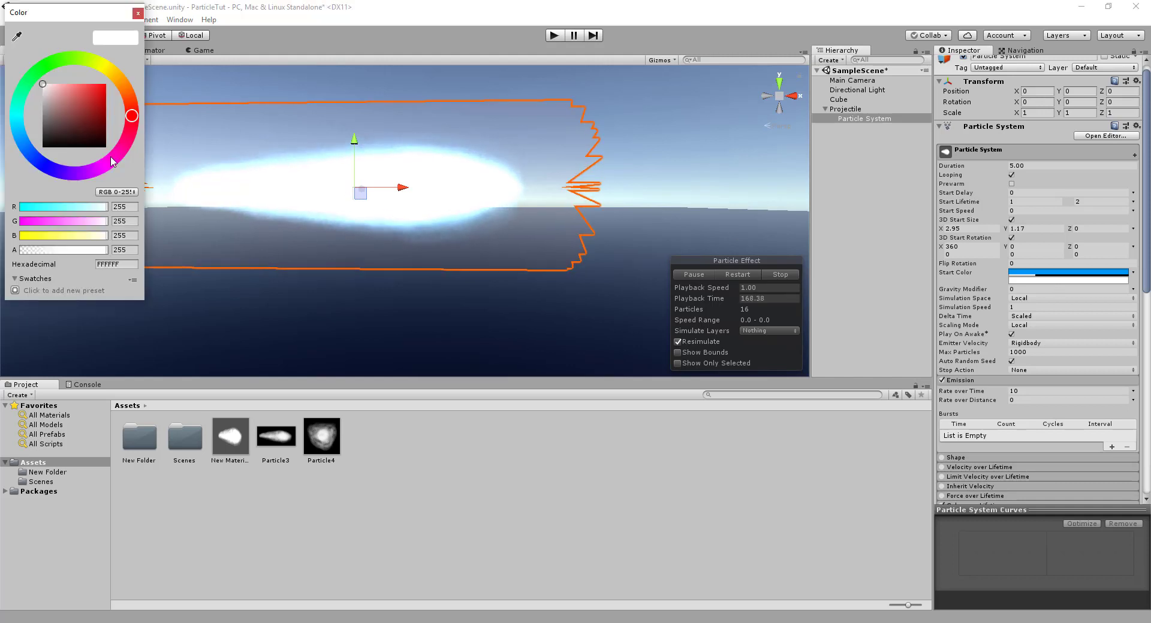
drag(113, 161, 47, 174)
drag(88, 111, 119, 108)
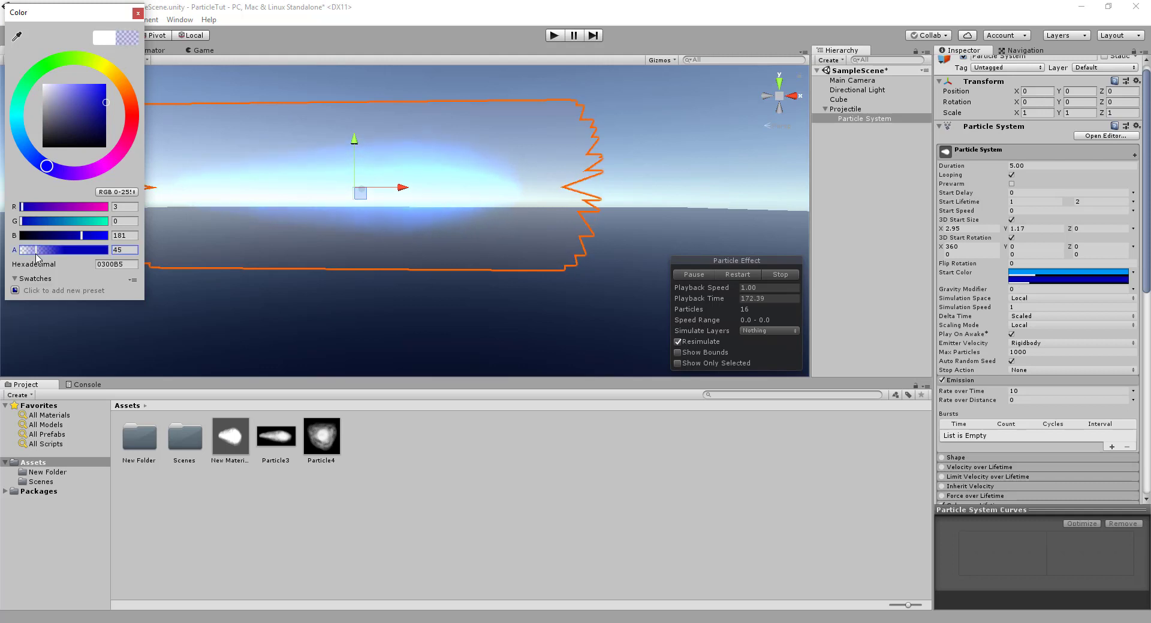
click(137, 12)
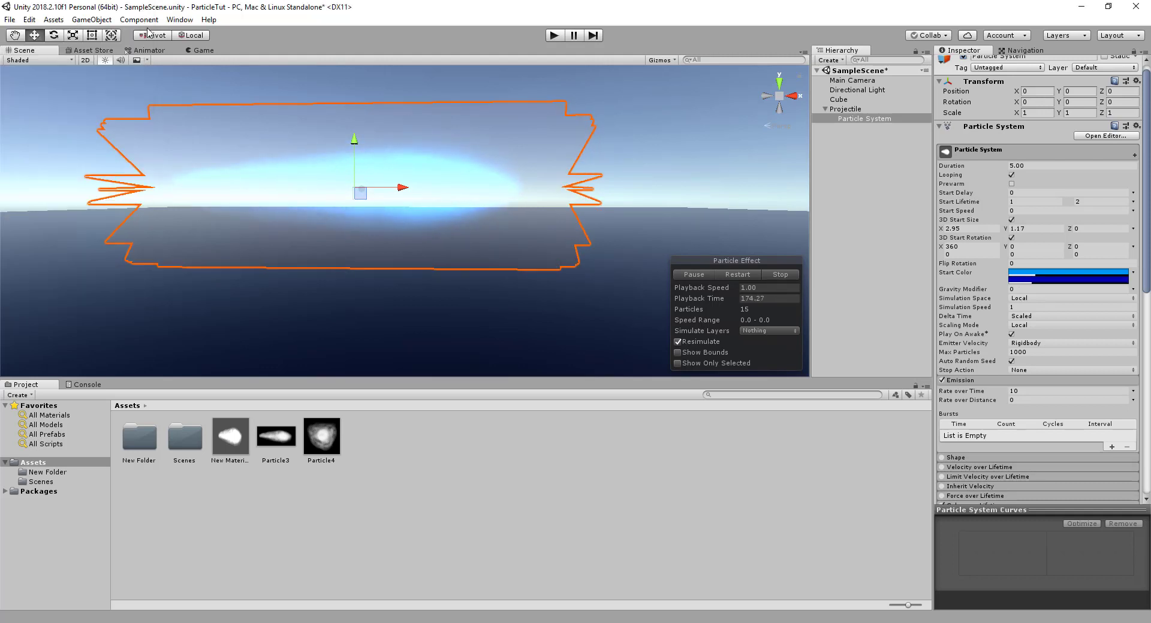
mouse_move(359, 197)
alt+mouse_down()
mouse_move(498, 283)
mouse_move(370, 388)
mouse_move(525, 336)
mouse_move(523, 299)
alt+mouse_up()
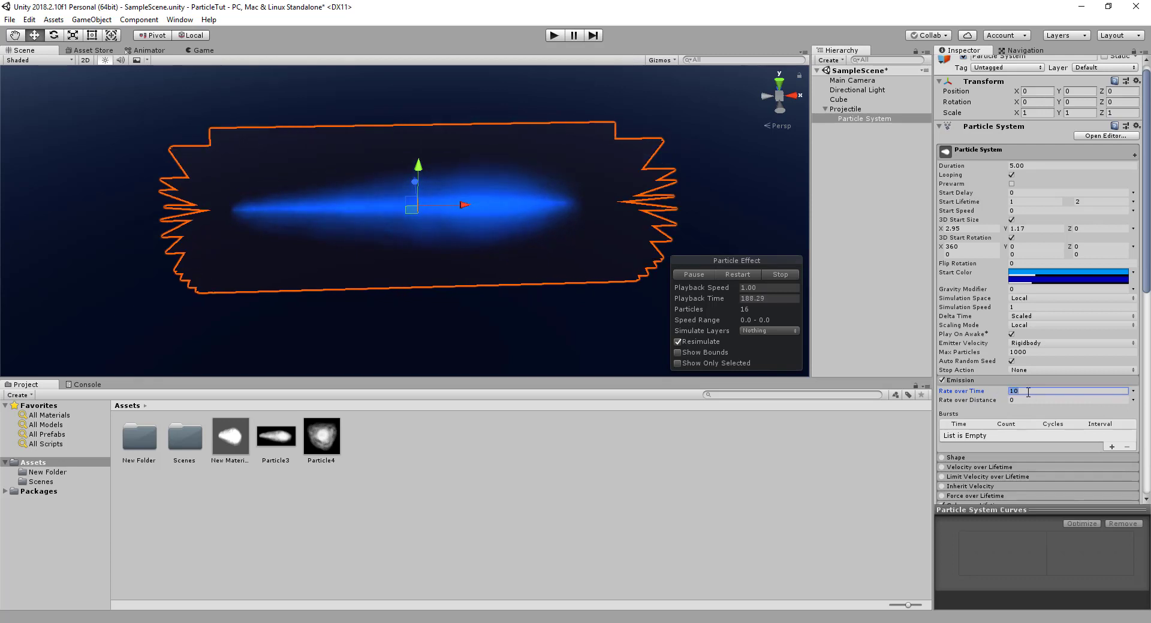
Set the Emission Rate over Time to 30.
text(300)
key(BackSpace)
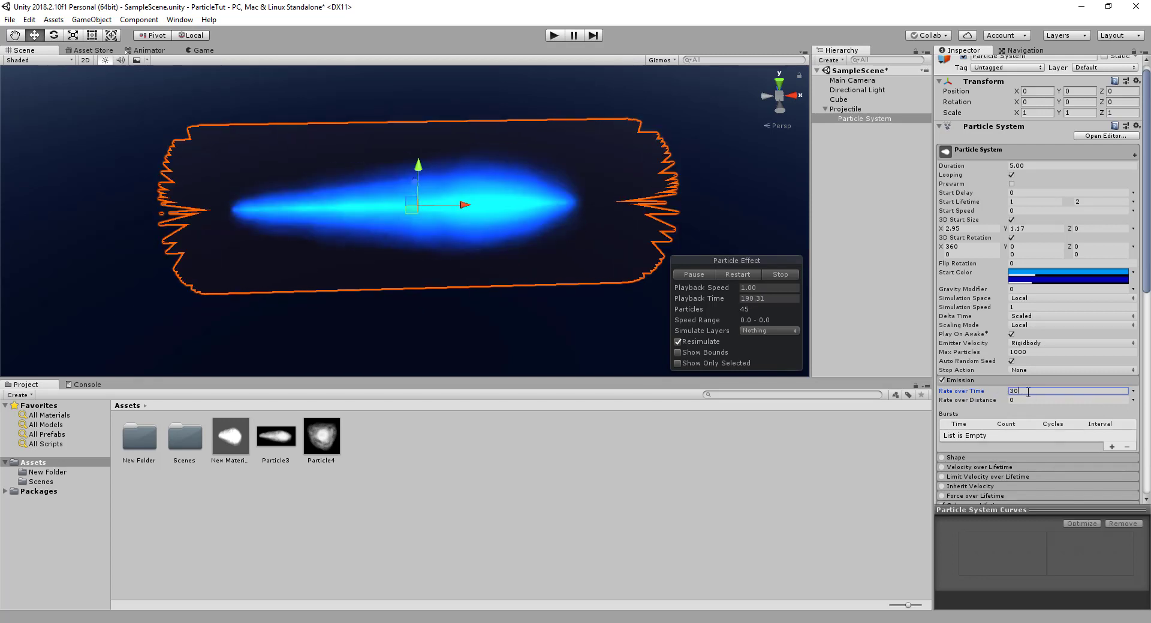
alt+drag(512, 275, 515, 253)
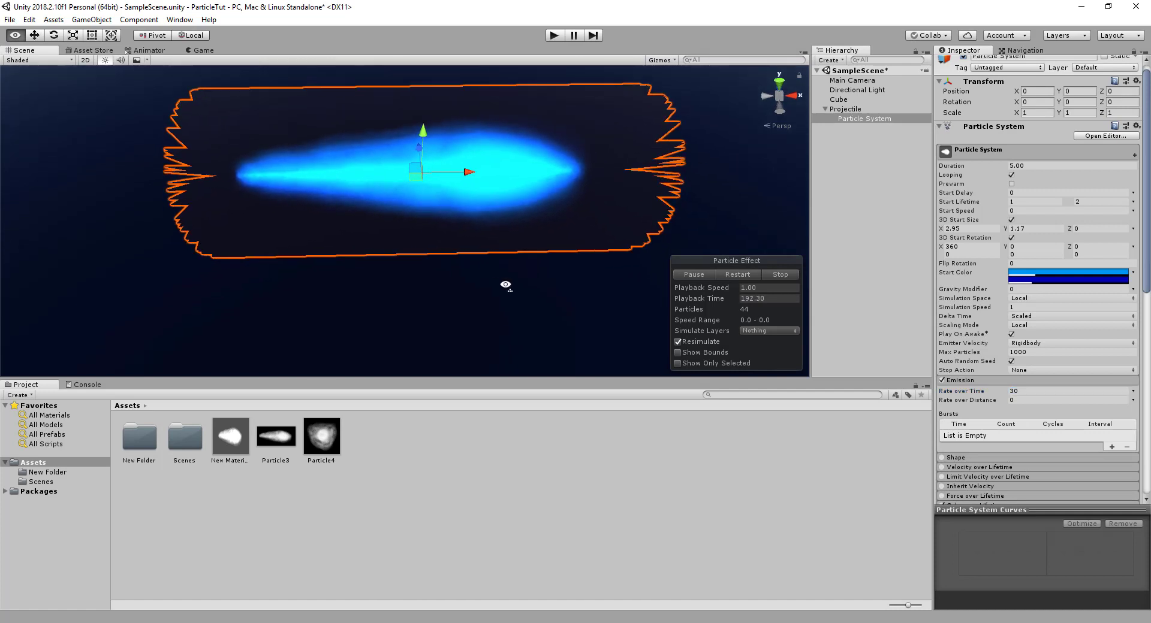
scroll(985, 343, down, 3)
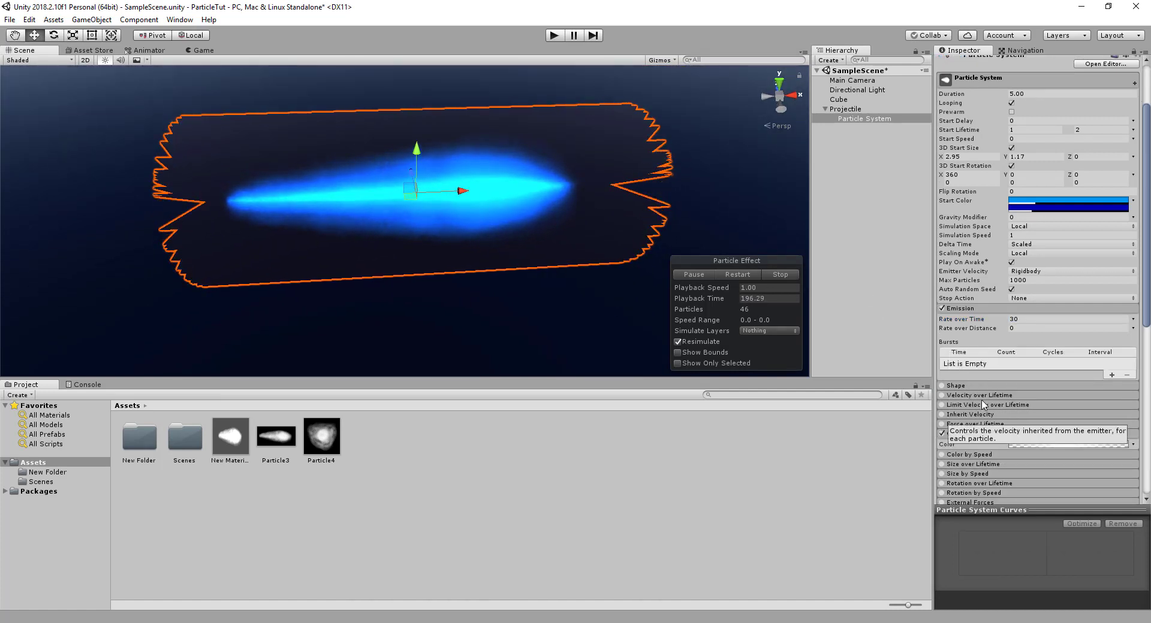
Enable Velocity over Lifetime with Linear X set to -0.18.
click(943, 396)
click(947, 396)
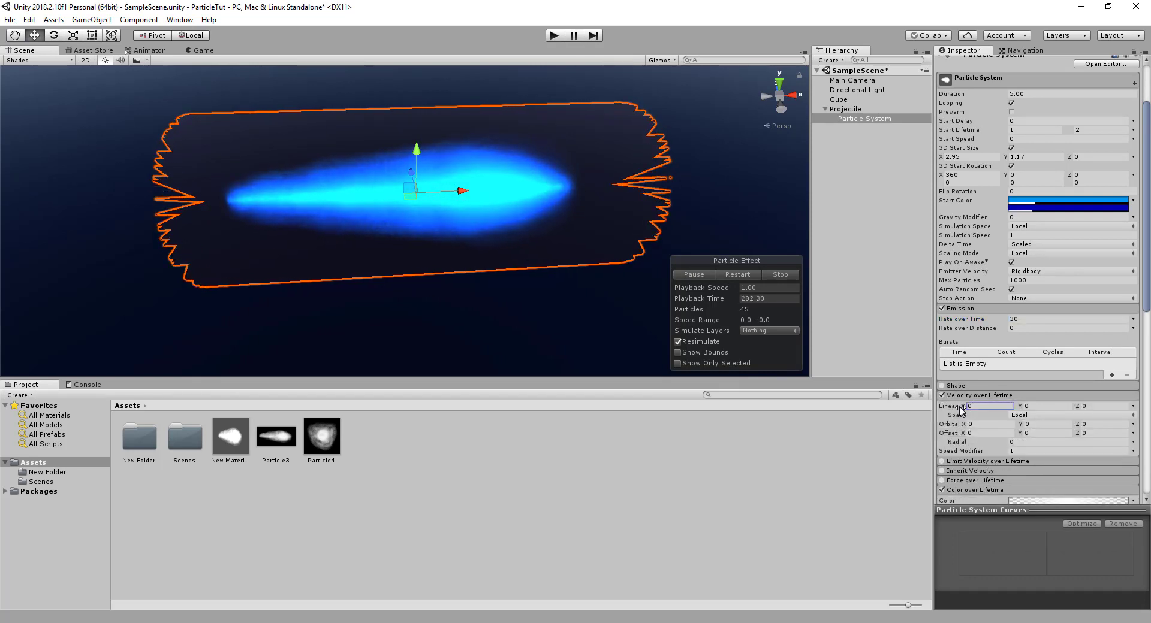
drag(960, 410, 959, 412)
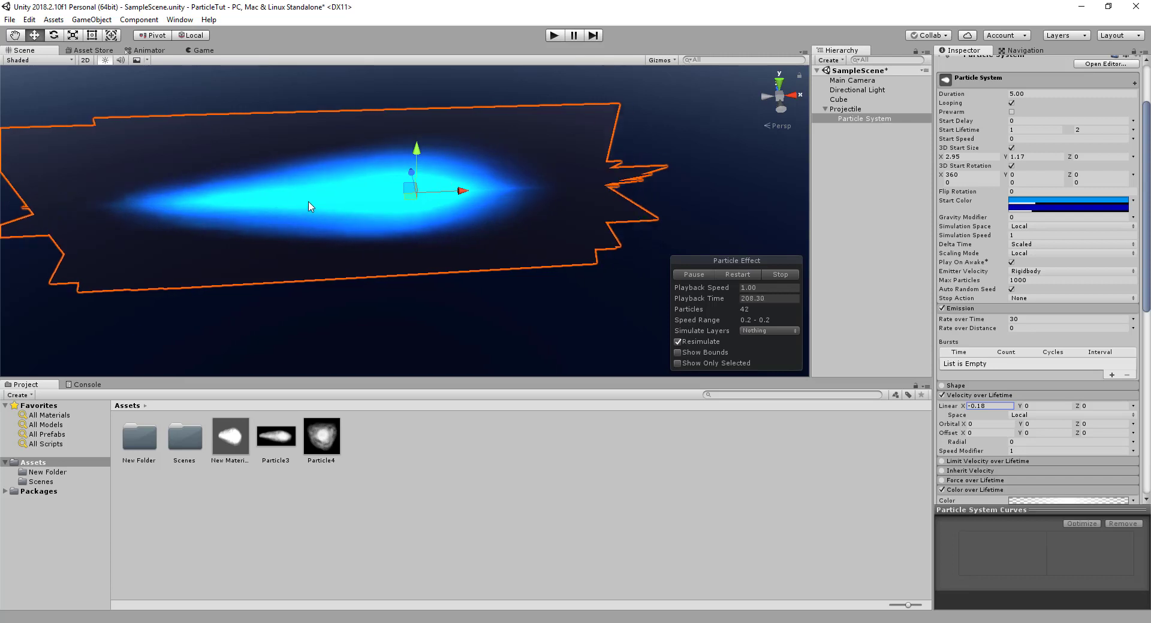
mouse_move(440, 217)
alt+mouse_down()
mouse_move(530, 185)
mouse_move(524, 231)
mouse_move(563, 245)
mouse_move(475, 139)
mouse_move(540, 206)
mouse_move(530, 211)
alt+mouse_up()
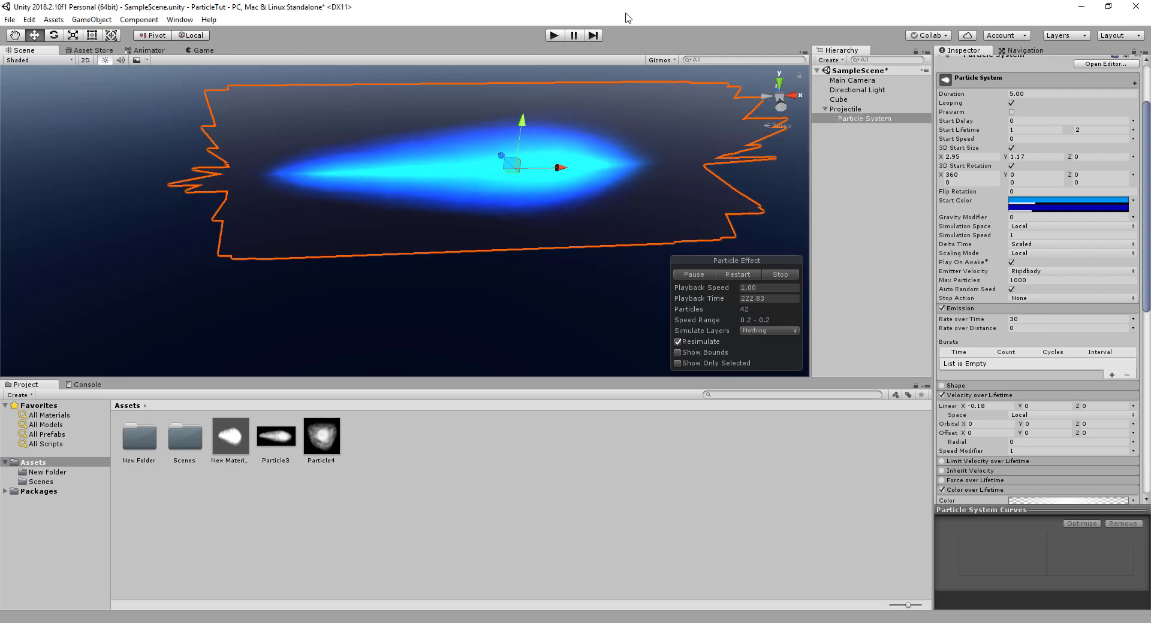
Add a default child Particle System (Effects > Particle System) under the existing particle system.
alt+drag(552, 223, 570, 219)
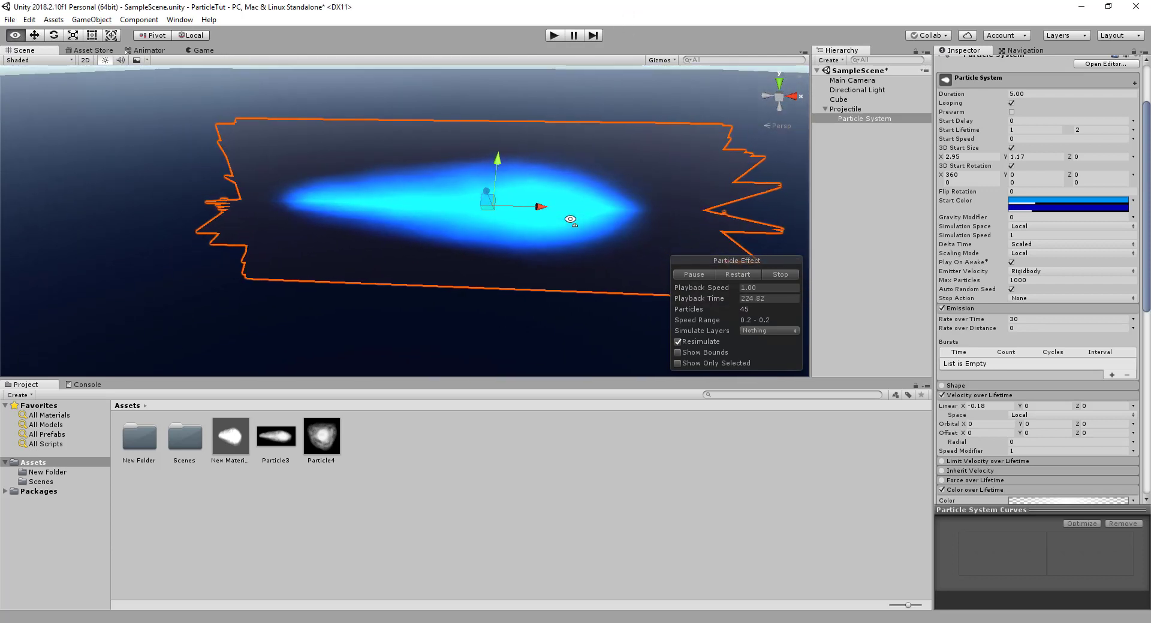
right_click(851, 143)
mouse_move(890, 282)
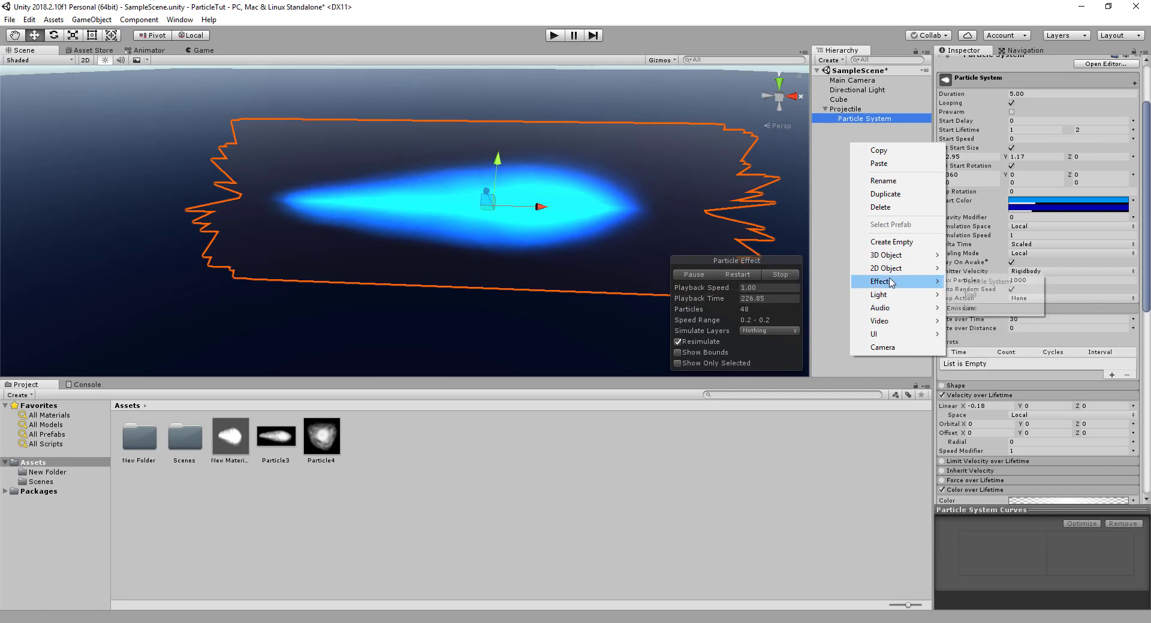
click(1001, 283)
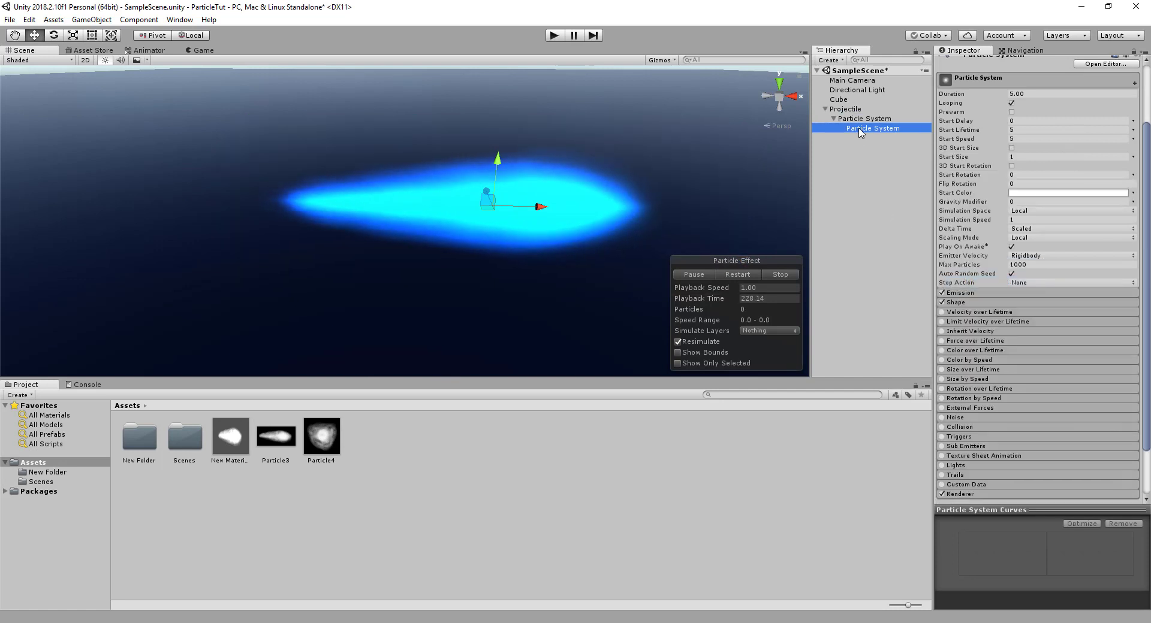
right_drag(645, 184, 665, 197)
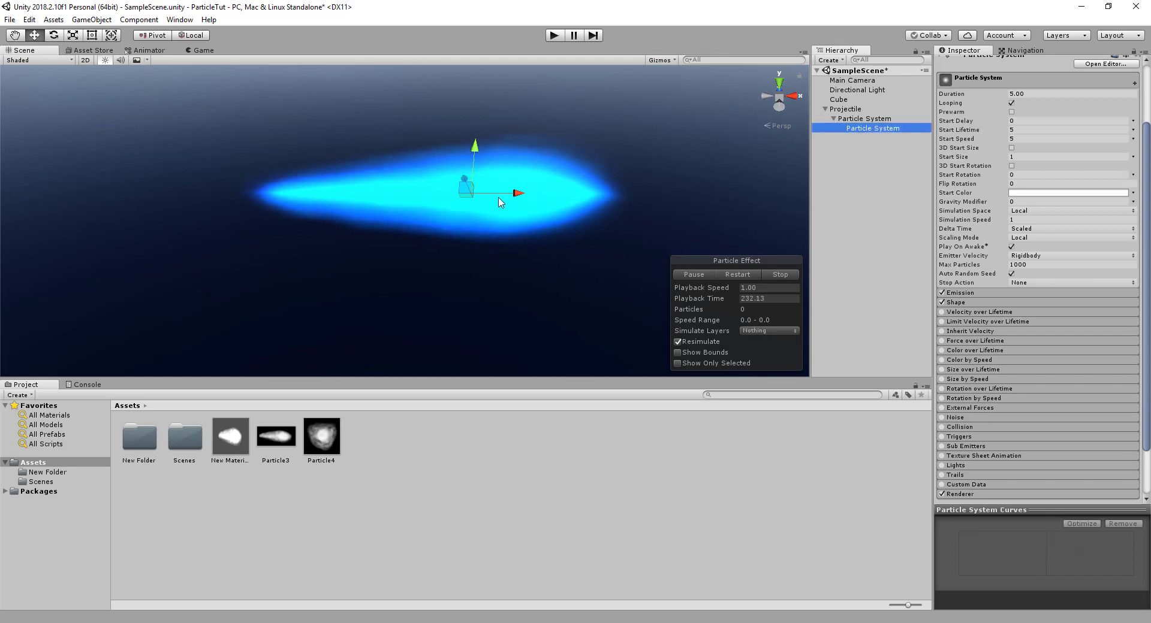
scroll(1024, 258, up, 3)
scroll(1023, 257, down, 3)
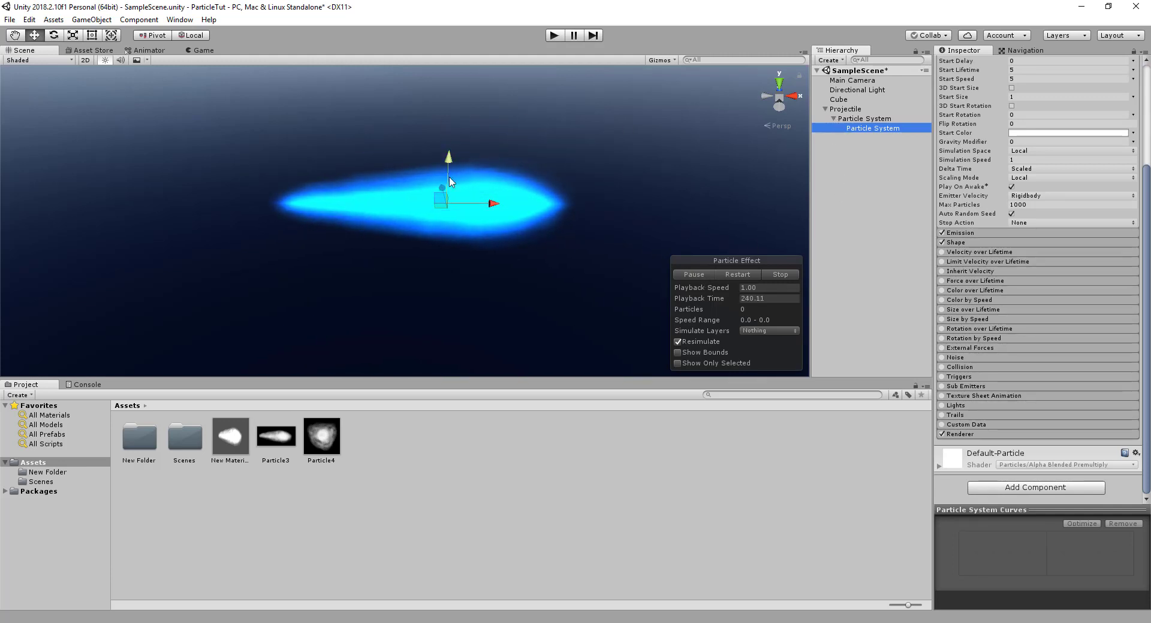
Reparent the new Particle System directly under Projectile and restack the two systems in the hierarchy.
mouse_move(465, 120)
alt+mouse_down()
mouse_move(367, 120)
mouse_move(714, 178)
alt+mouse_up()
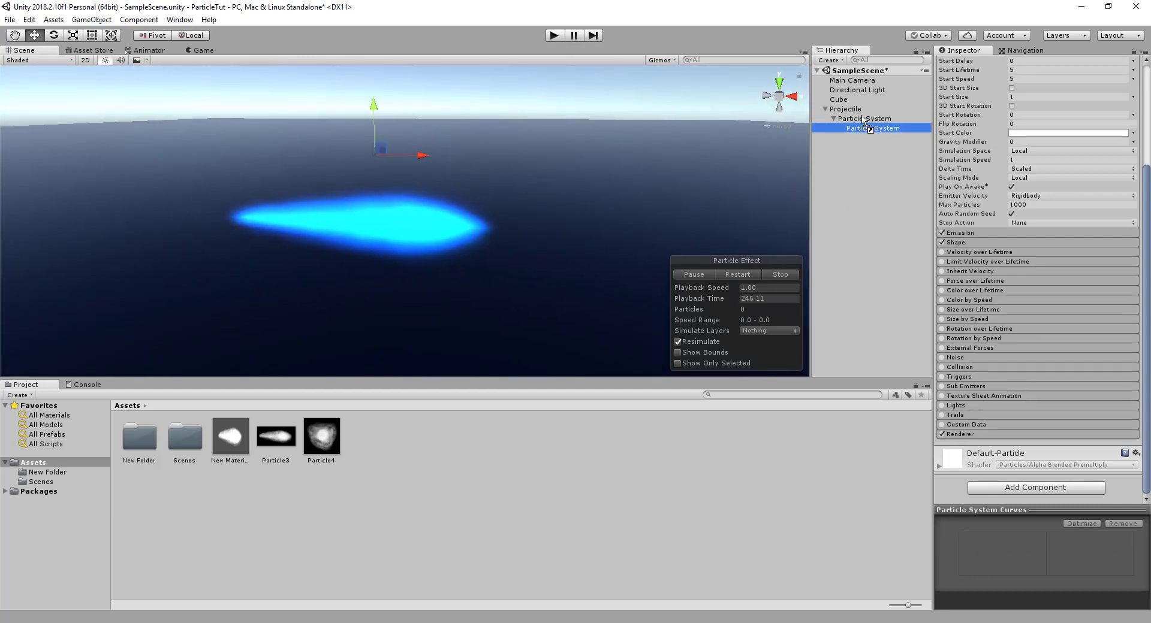
drag(861, 117, 861, 114)
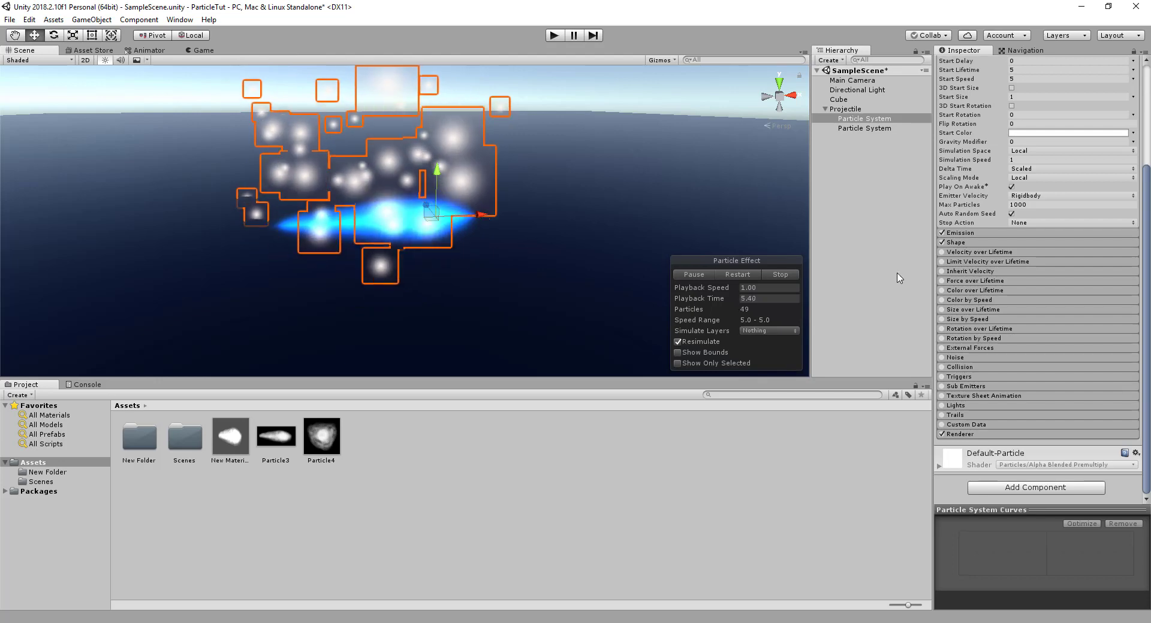
mouse_move(505, 224)
alt+mouse_down()
mouse_move(211, 242)
mouse_move(411, 292)
alt+mouse_up()
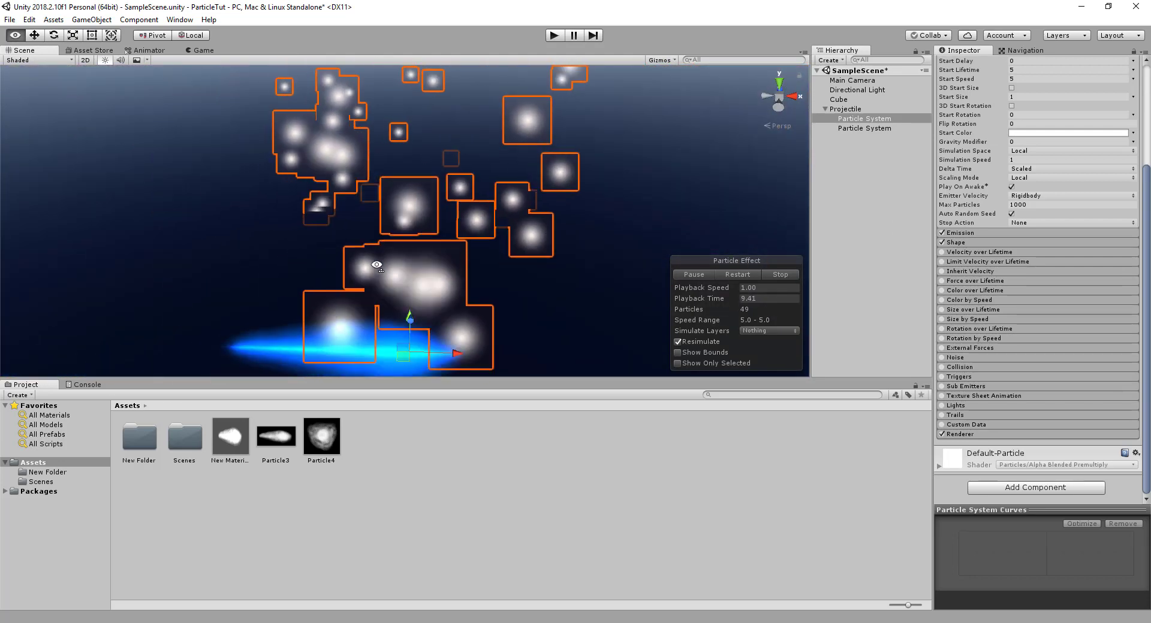
drag(864, 119, 862, 129)
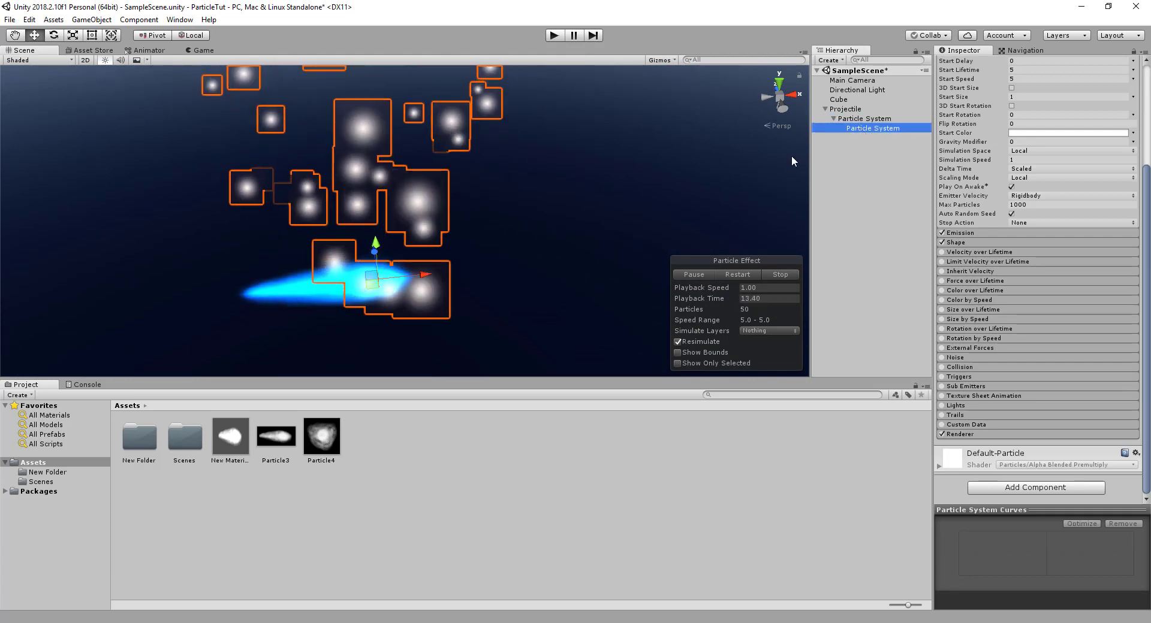
alt+drag(354, 297, 420, 258)
Rotate the child particle system to -90 on Y and scale it down to about 0.103.
scroll(1045, 246, up, 5)
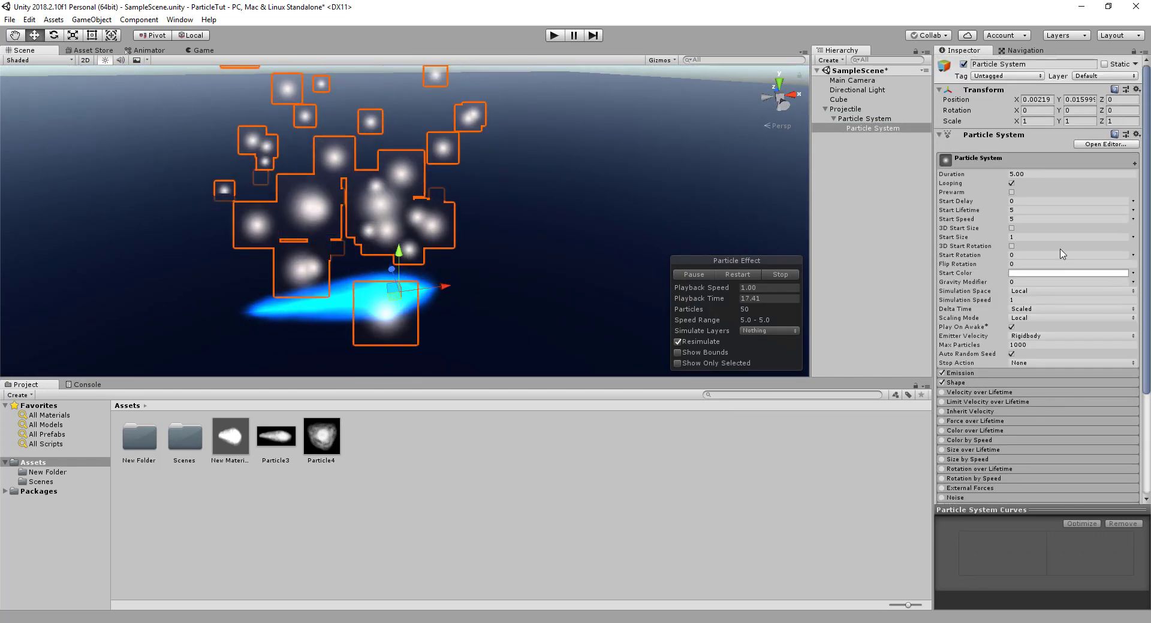
click(1072, 110)
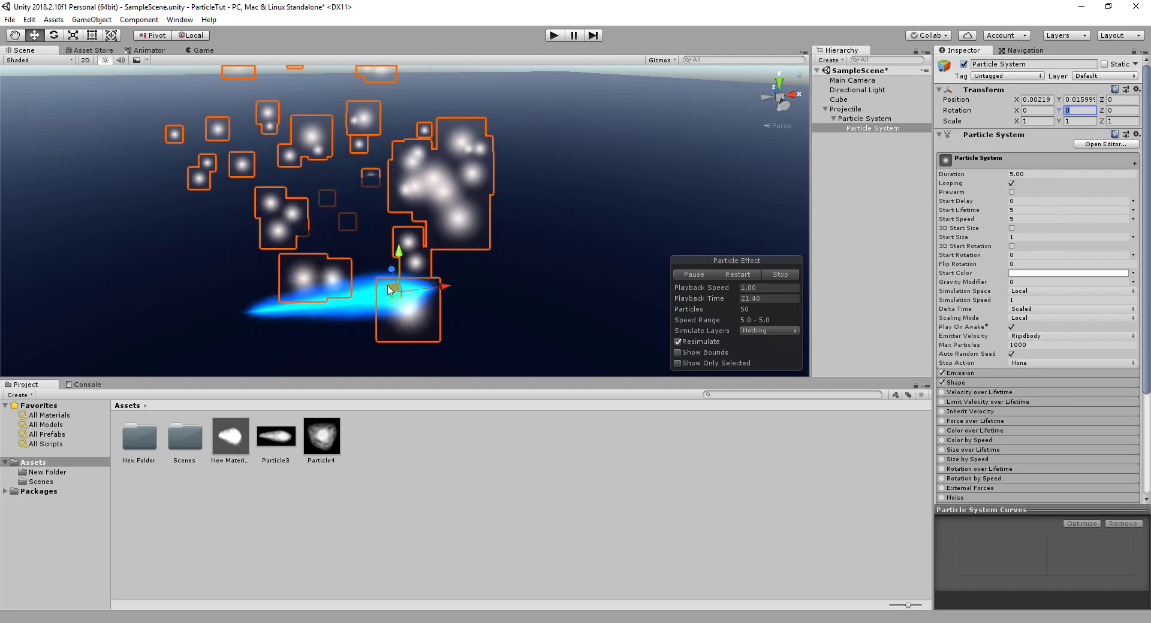
text(90)
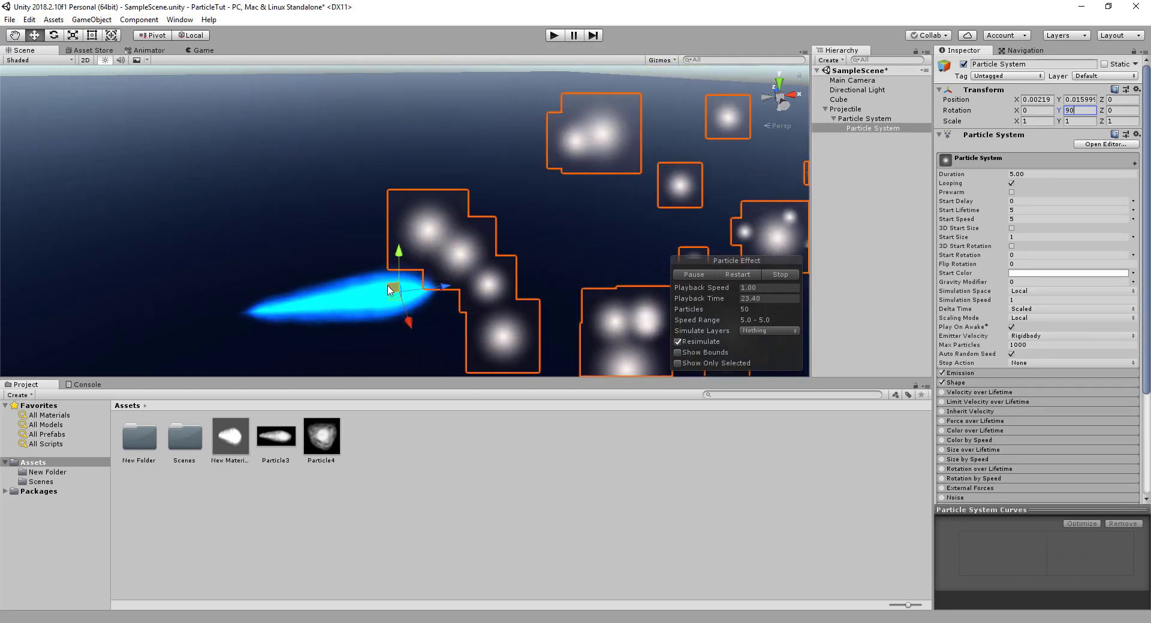
key(Home)
text(-)
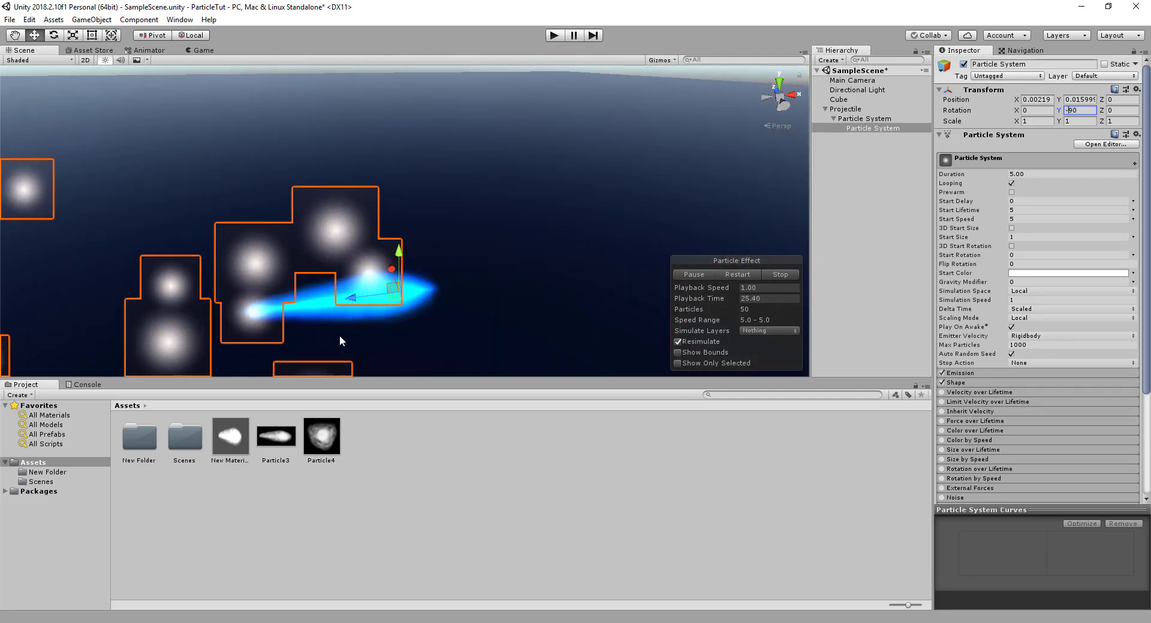
mouse_move(458, 281)
alt+mouse_down()
mouse_move(330, 281)
mouse_move(660, 239)
alt+mouse_up()
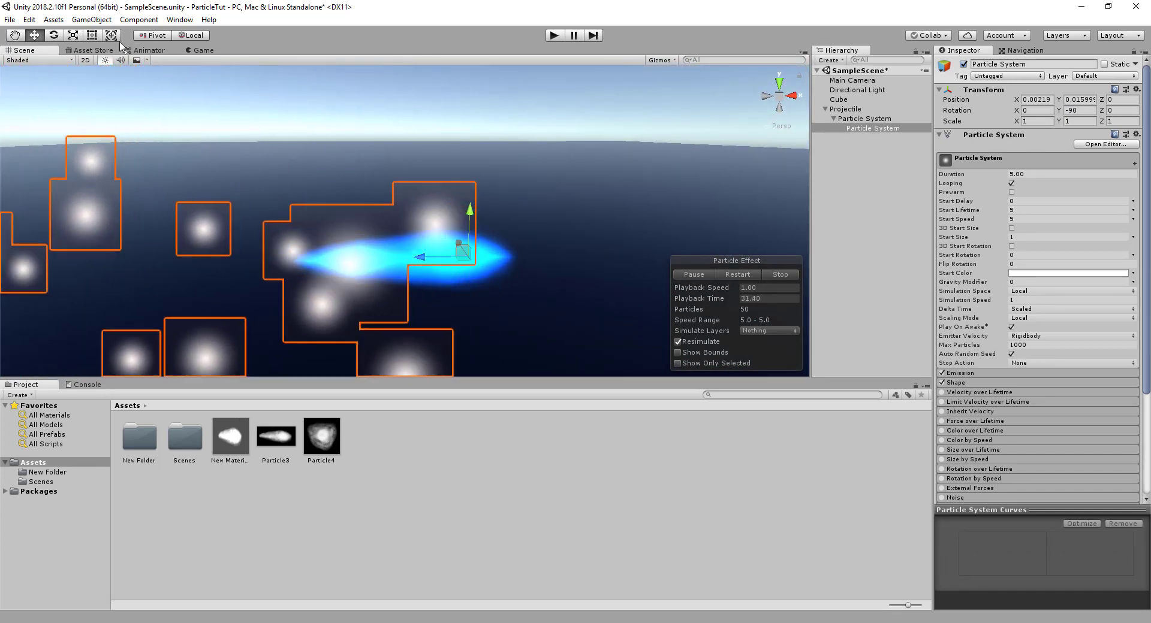
click(73, 35)
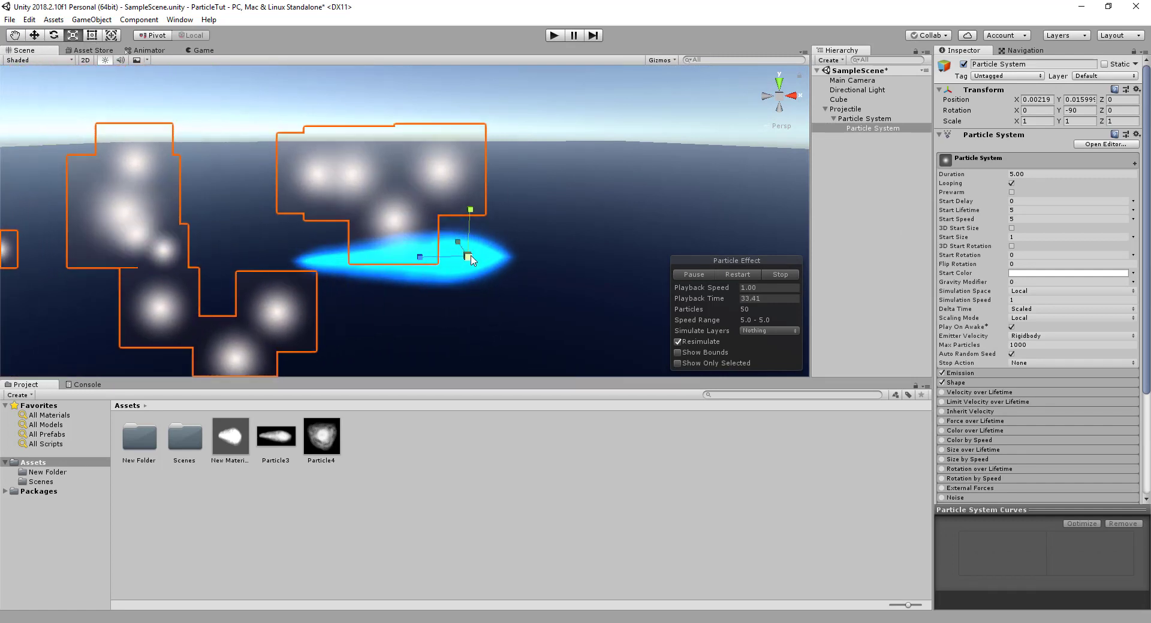
drag(468, 256, 421, 272)
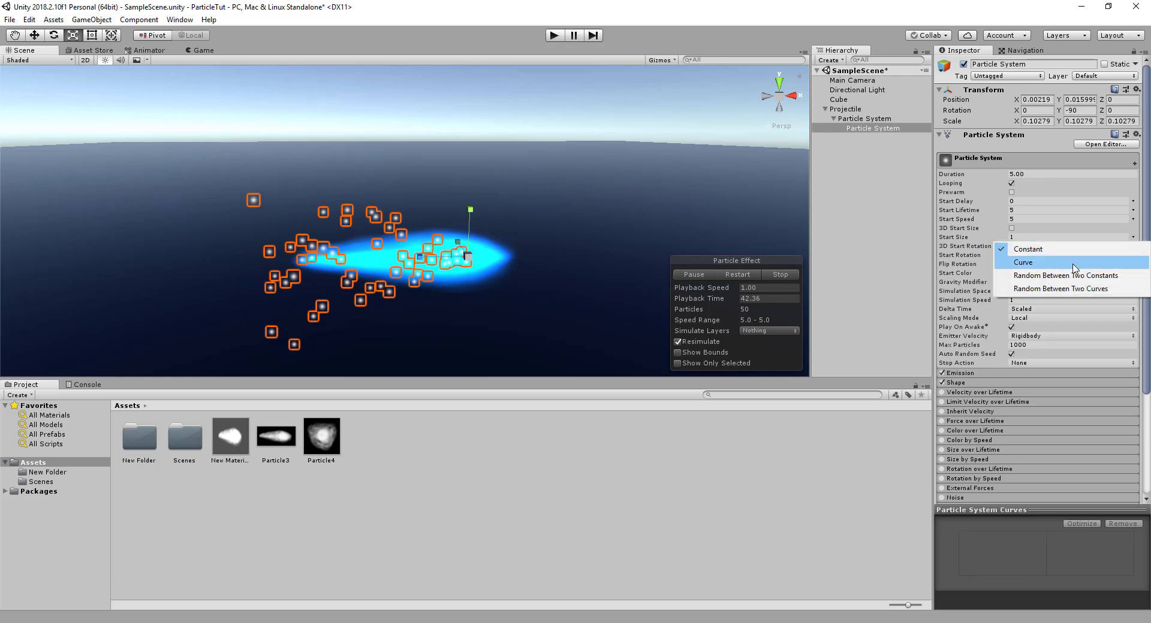
Give the sparkles a random Start Size between 0.1 and 0.7 and reveal the Cone shape settings.
click(1059, 281)
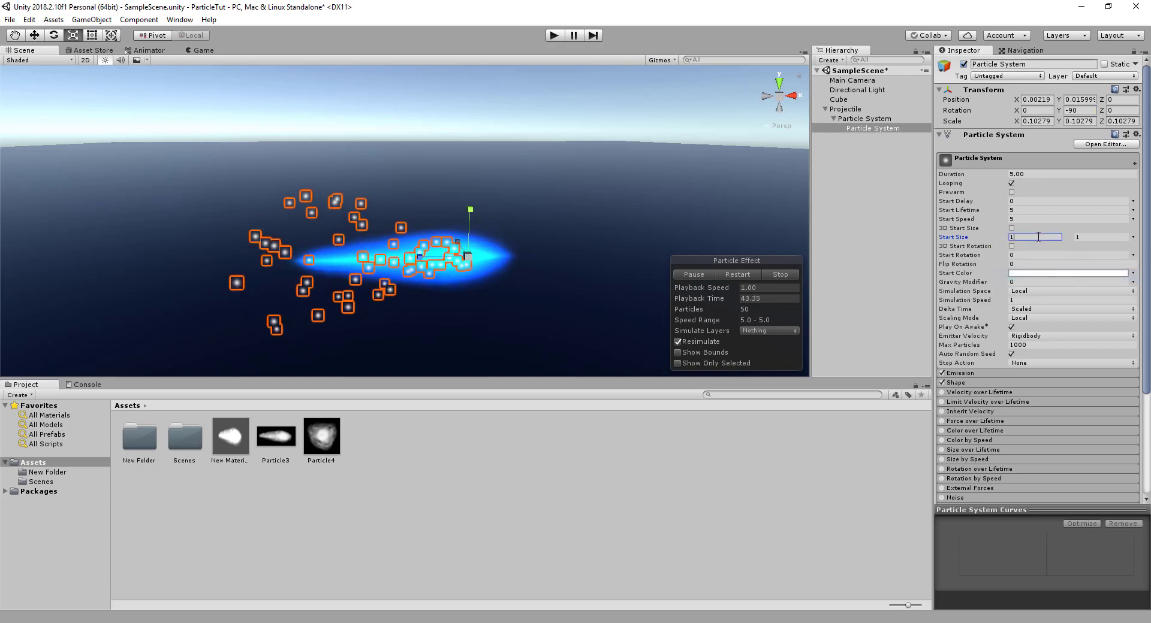
text(0.)
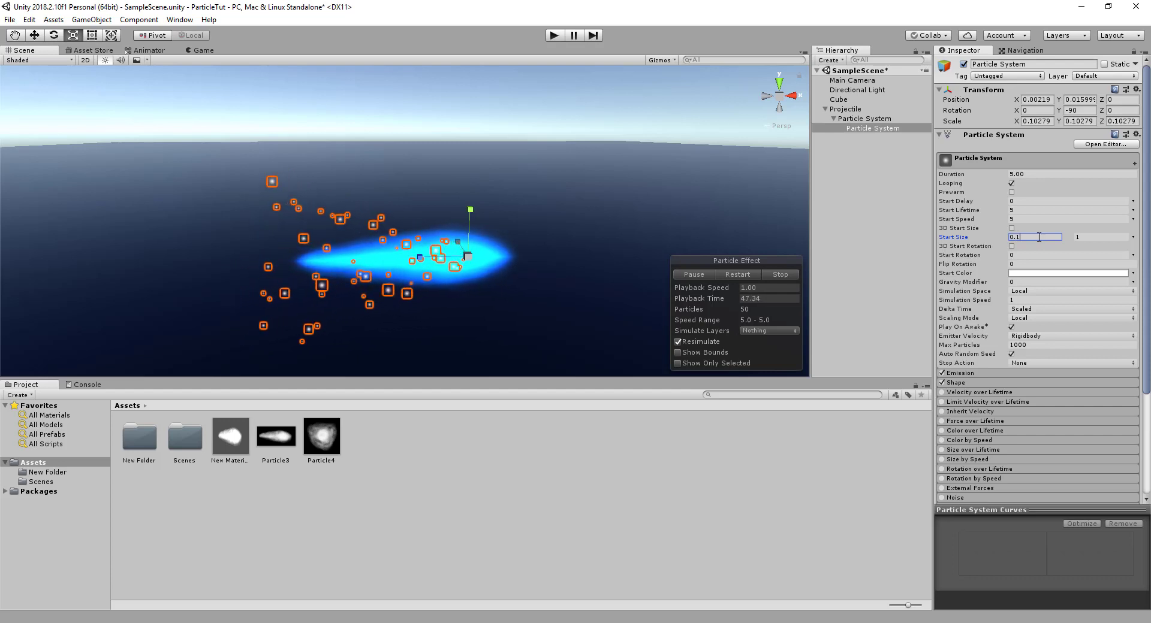
key(space)
click(1086, 236)
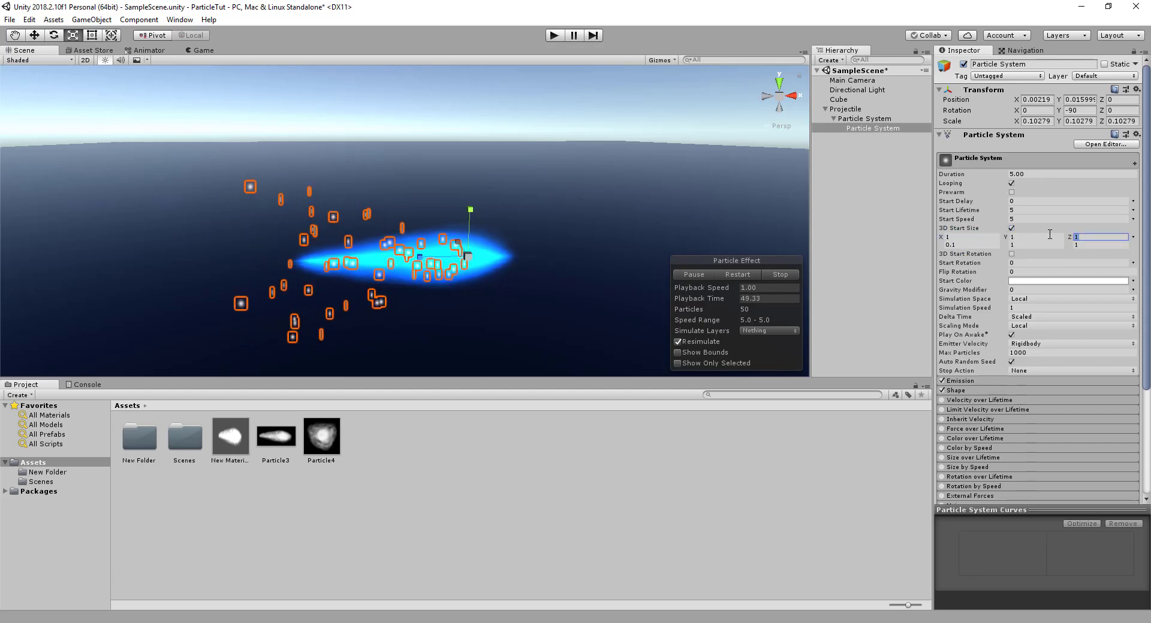
click(1012, 228)
text(0.7)
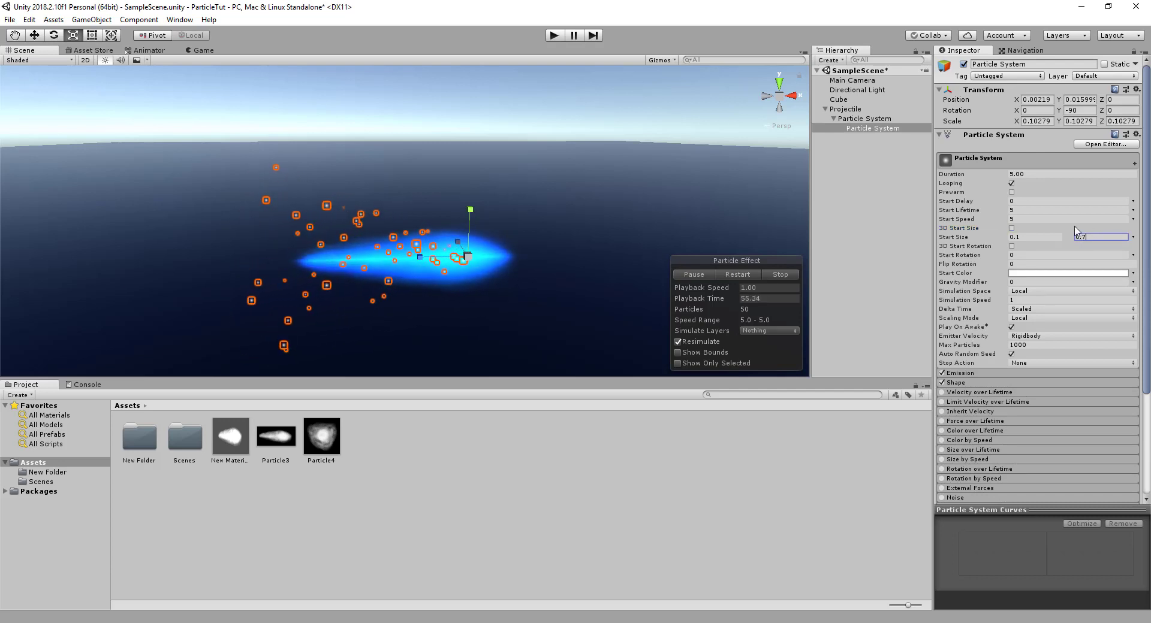
alt+drag(543, 281, 528, 277)
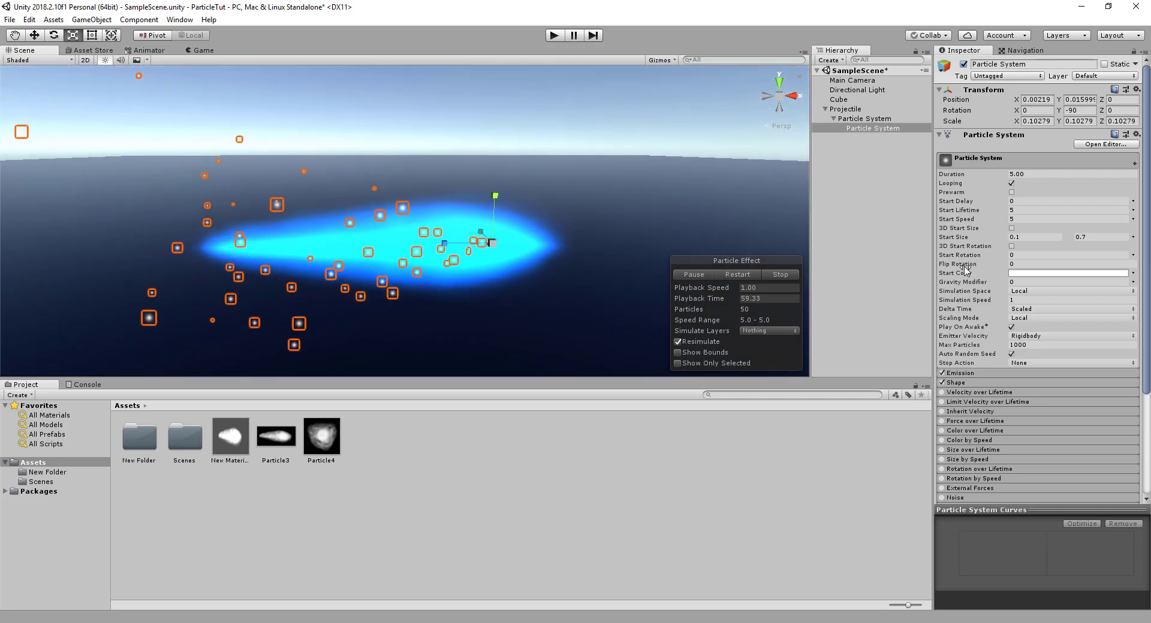
click(966, 382)
scroll(989, 361, down, 5)
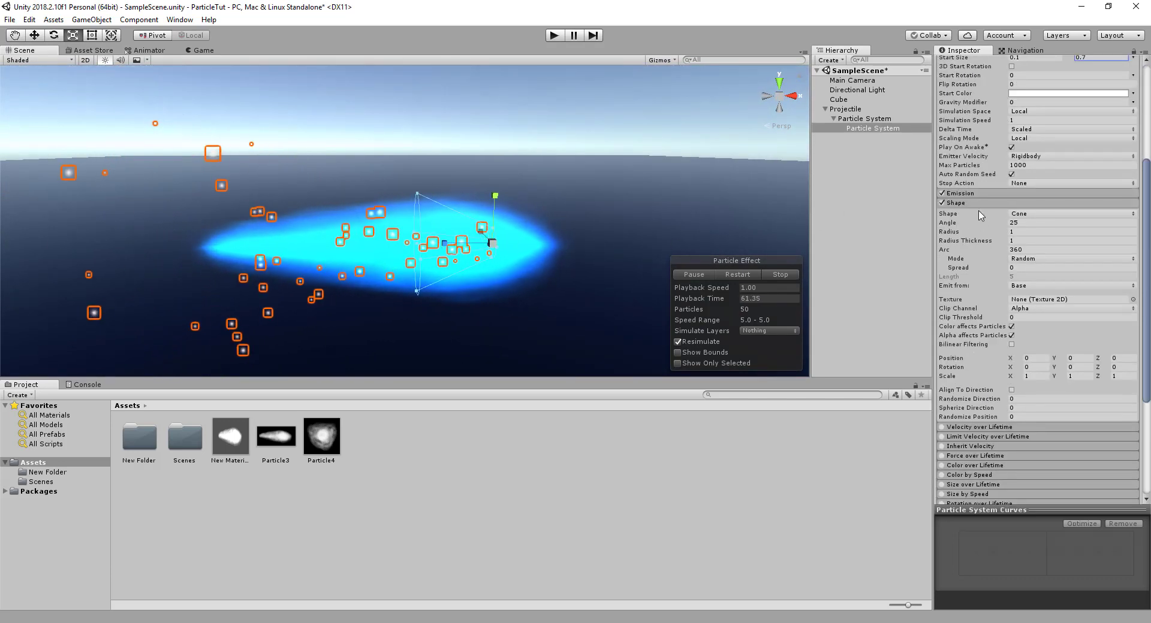
Narrow the child emitter's cone to angle 8 with radius 1.
click(960, 225)
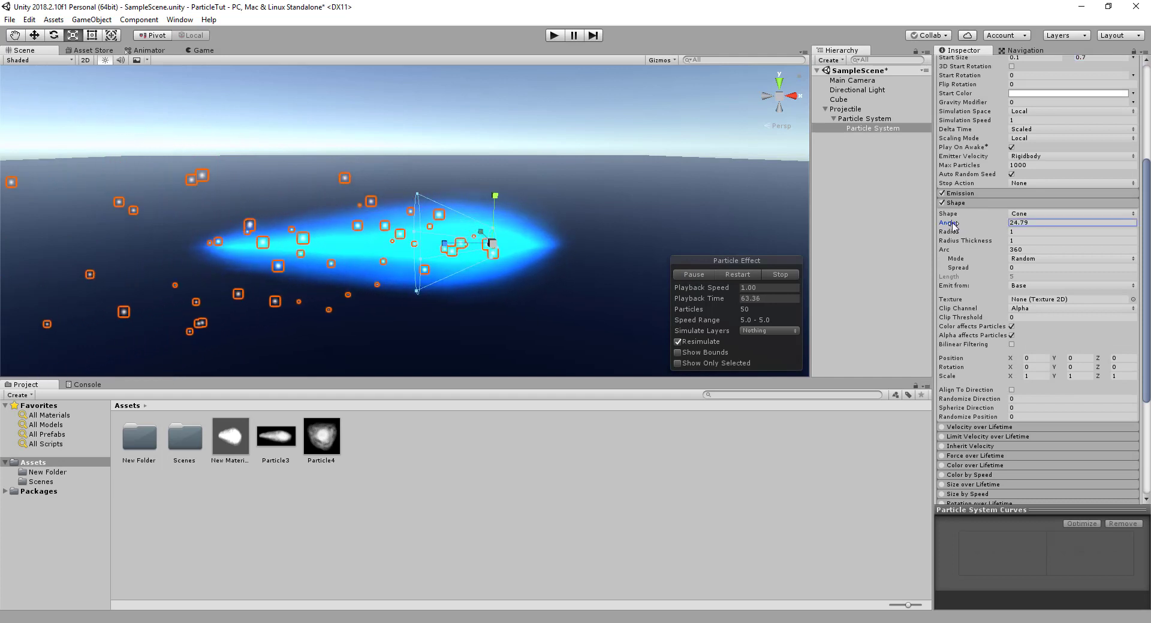
drag(945, 227, 572, 229)
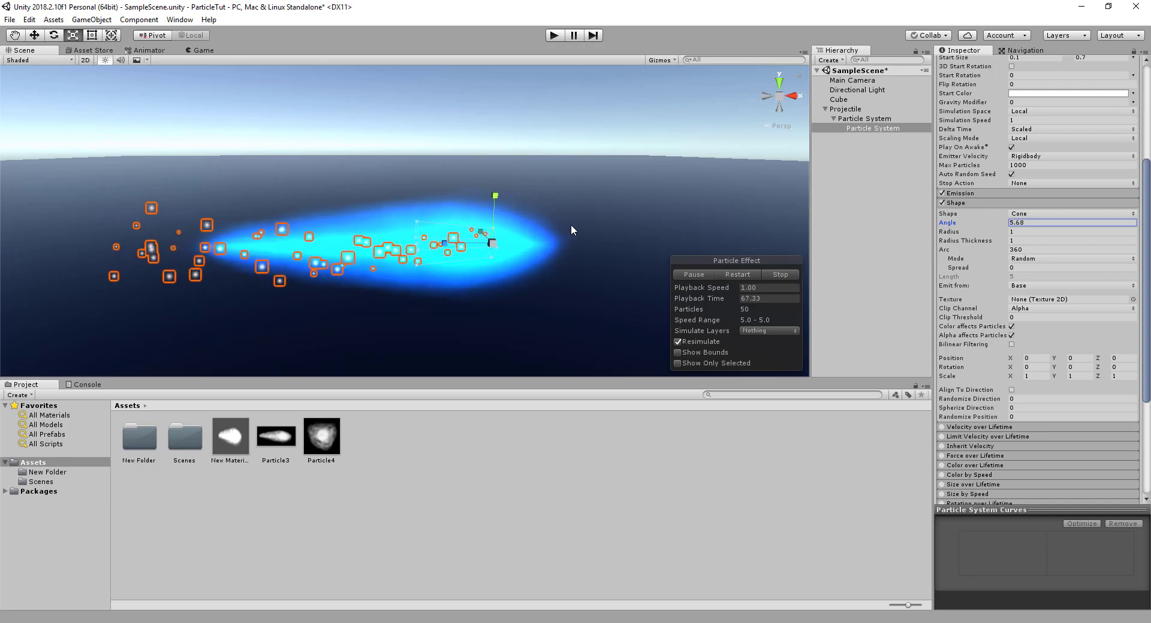
click(1031, 226)
text(8)
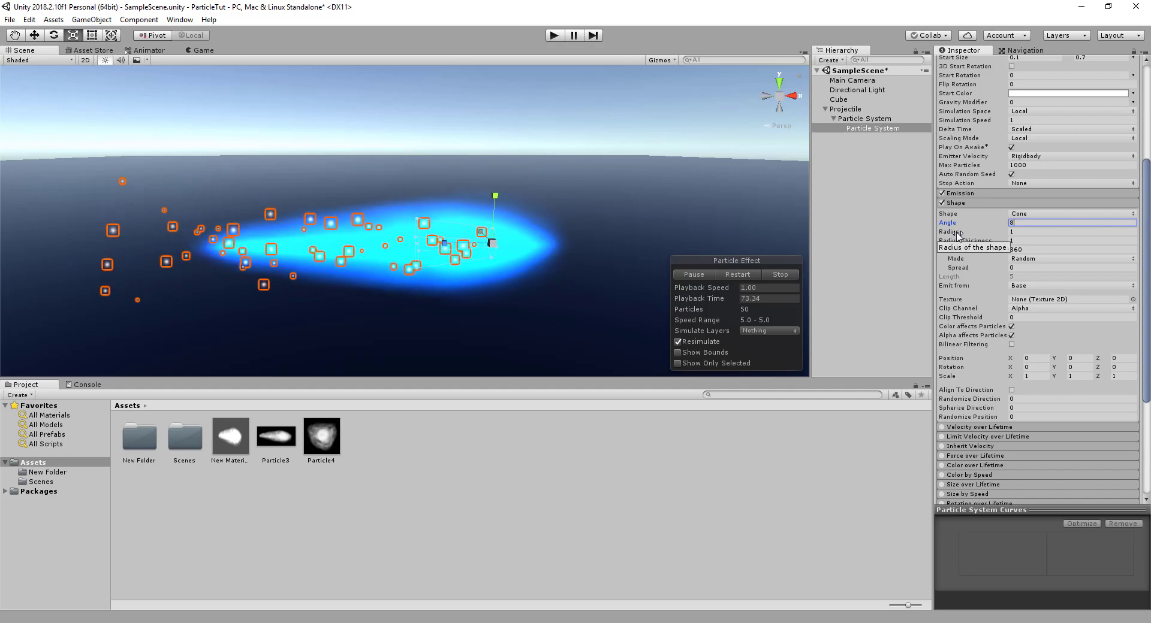
mouse_move(463, 255)
alt+mouse_down()
mouse_move(421, 242)
mouse_move(518, 235)
alt+mouse_up()
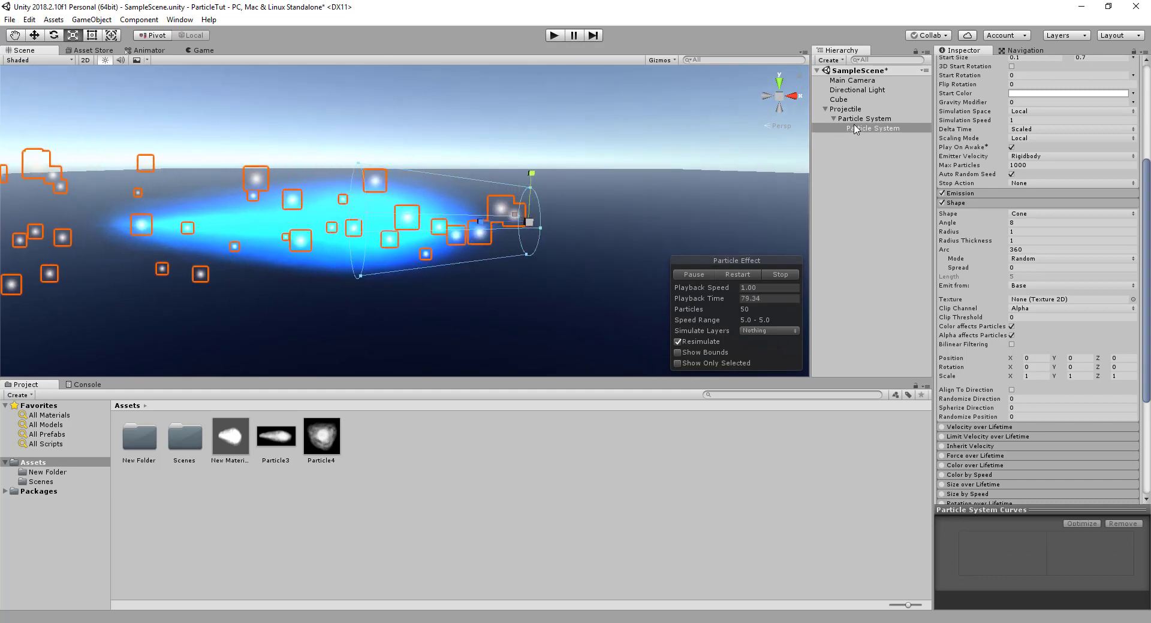
Slide the child emitter left along the X axis of the glowing projectile.
click(838, 183)
click(34, 34)
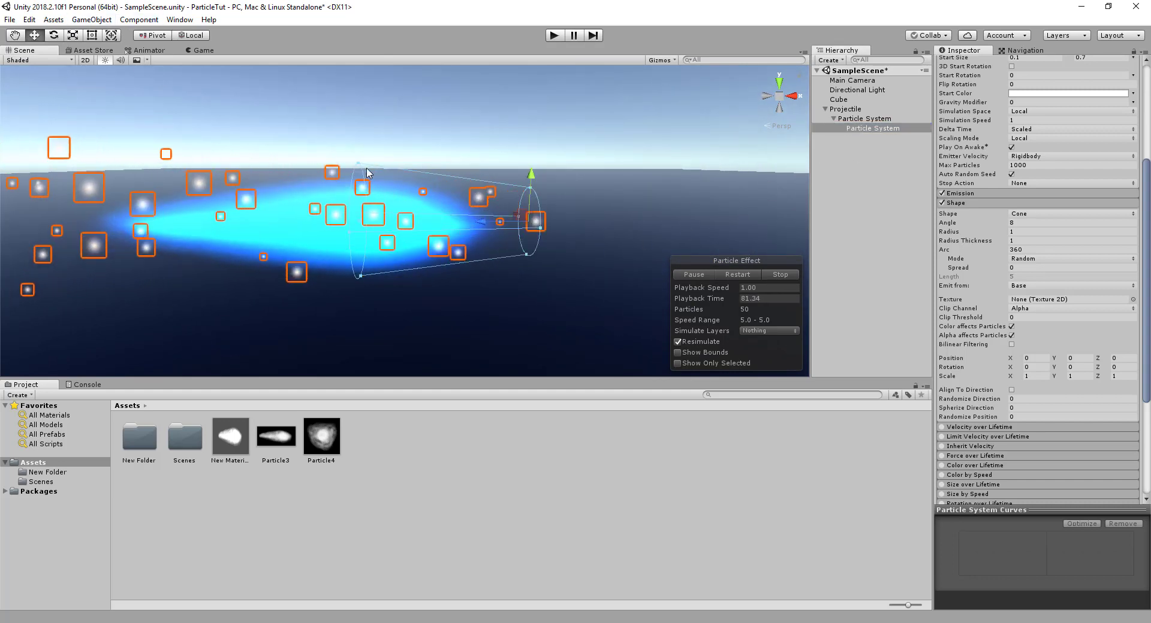
mouse_move(445, 225)
mouse_down()
mouse_move(391, 222)
mouse_move(385, 243)
mouse_move(467, 250)
mouse_up()
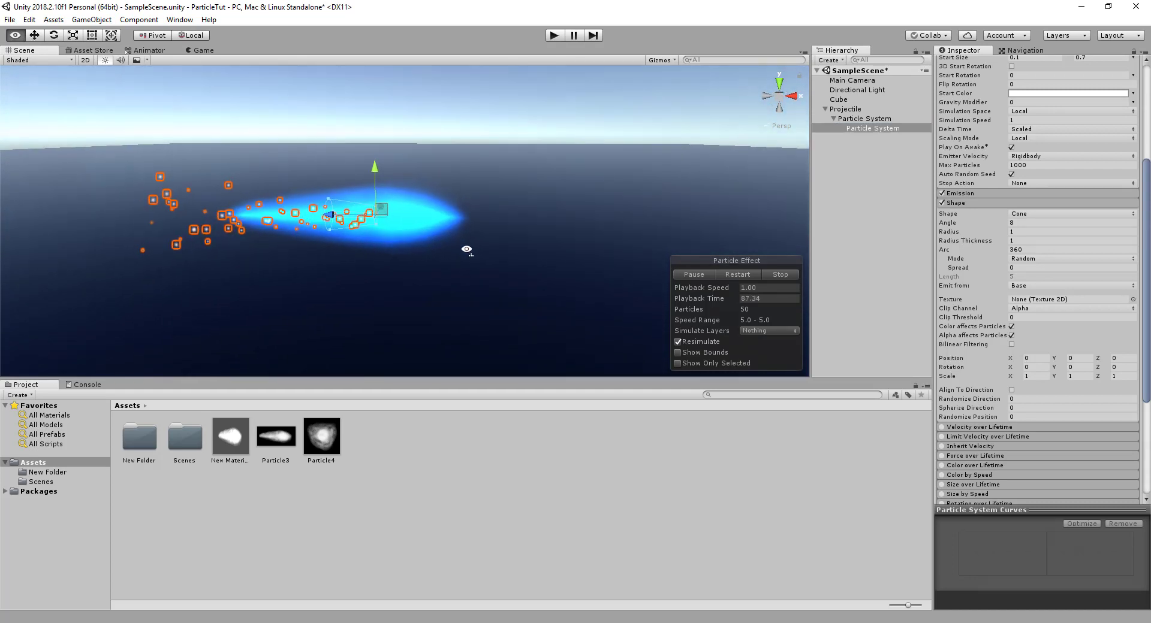
mouse_move(334, 215)
alt+mouse_down()
mouse_move(600, 262)
mouse_move(468, 252)
alt+mouse_up()
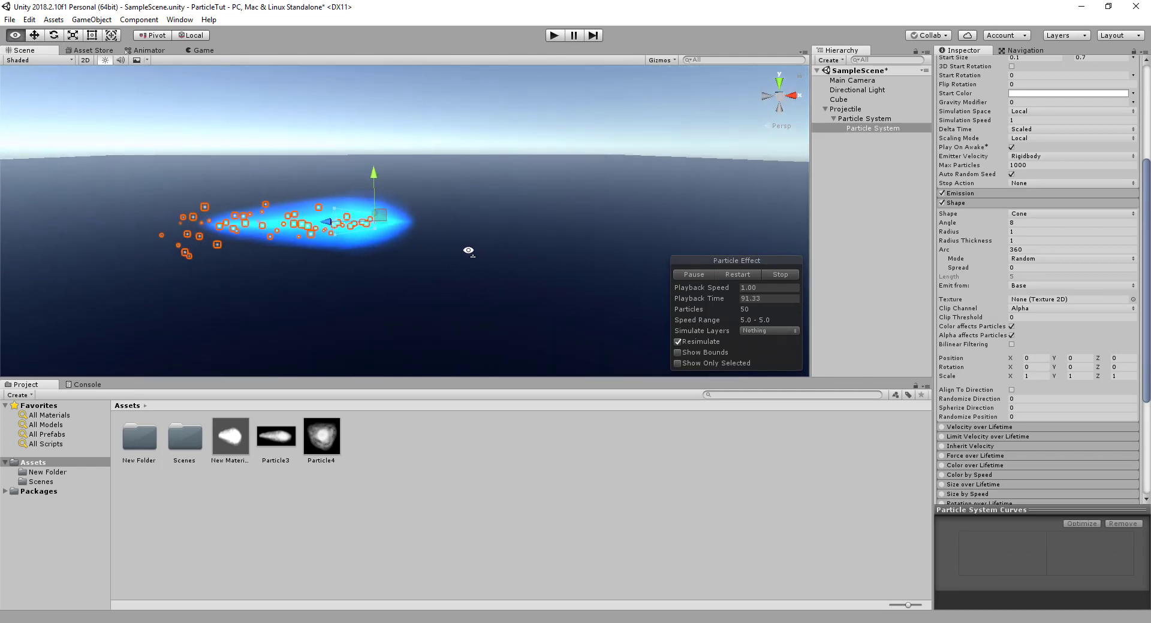
scroll(1014, 356, down, 5)
Raise the parent system's Renderer Max Particle Size to 3 so its glow renders larger.
click(960, 434)
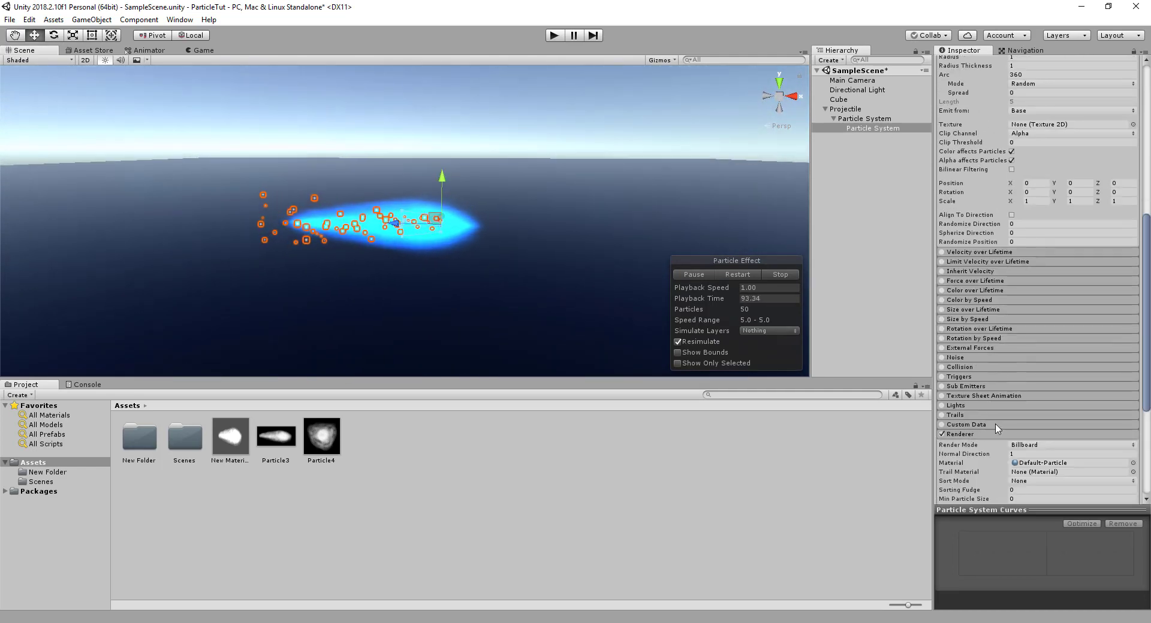
scroll(997, 360, down, 5)
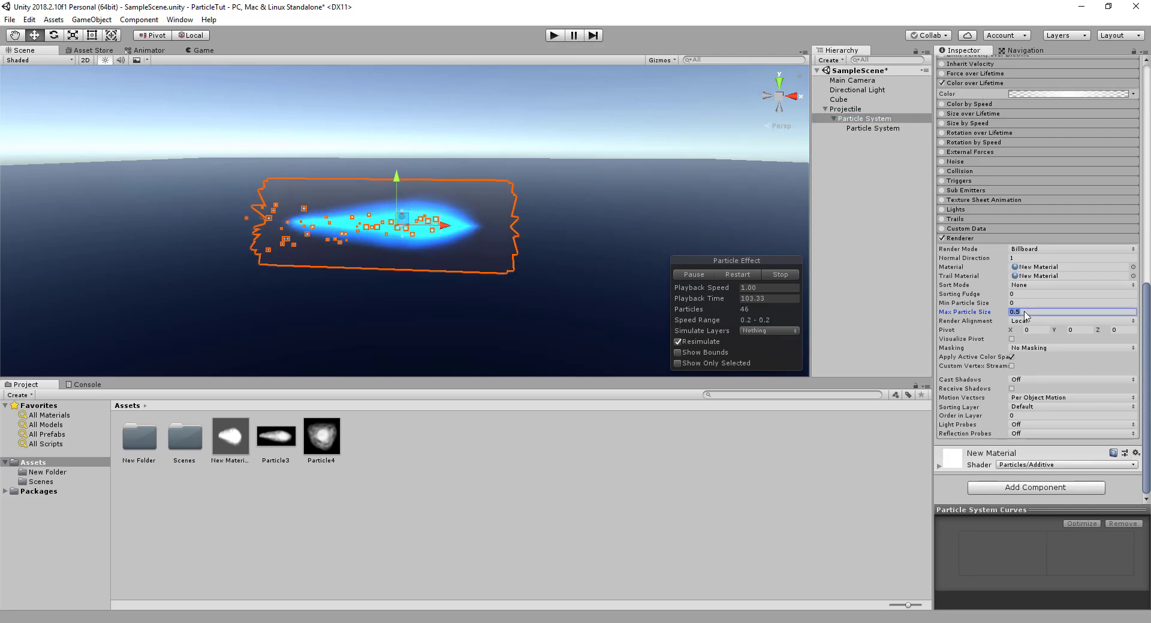
key(Return)
scroll(521, 259, up, 5)
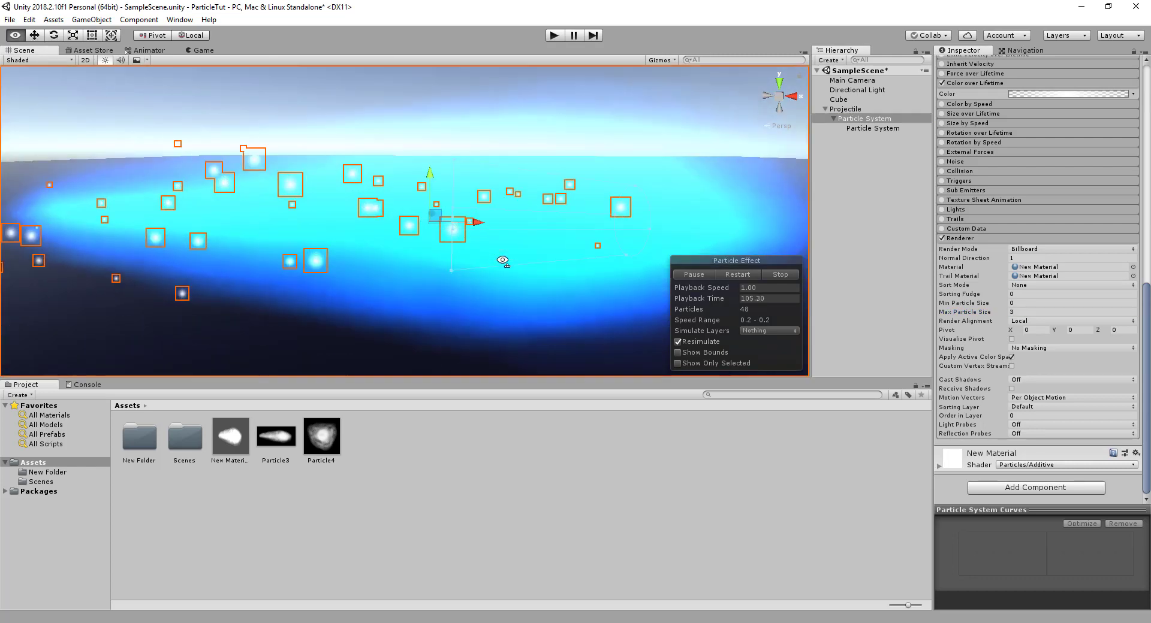
scroll(510, 259, down, 5)
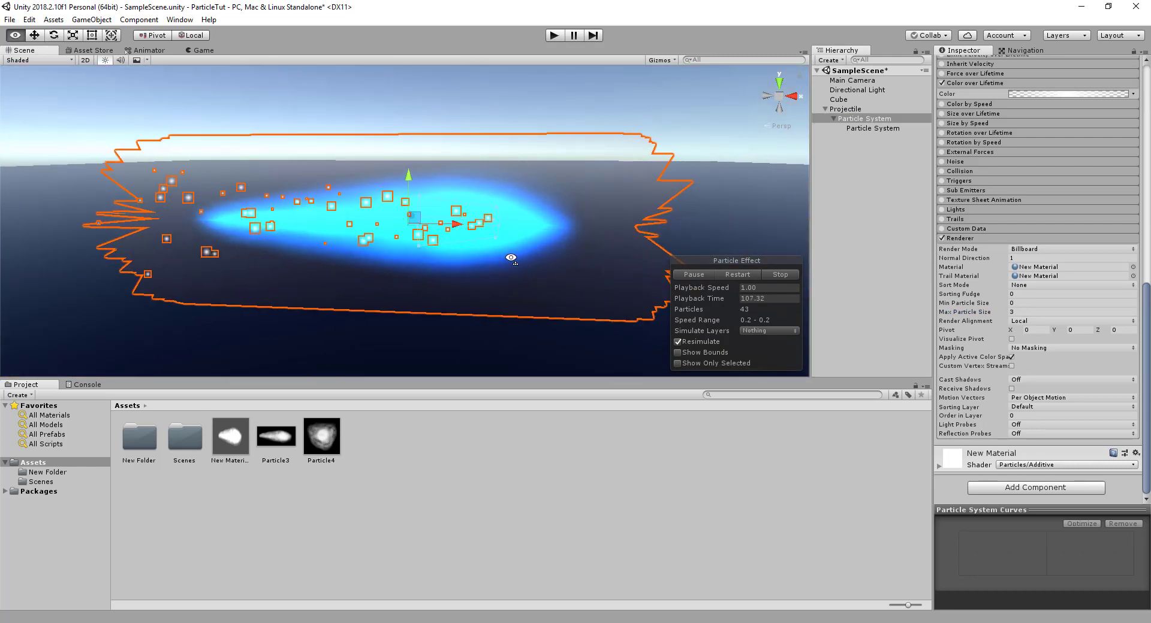
scroll(400, 263, up, 8)
mouse_move(400, 263)
alt+mouse_down()
mouse_move(455, 252)
mouse_move(478, 230)
alt+mouse_up()
scroll(589, 233, down, 4)
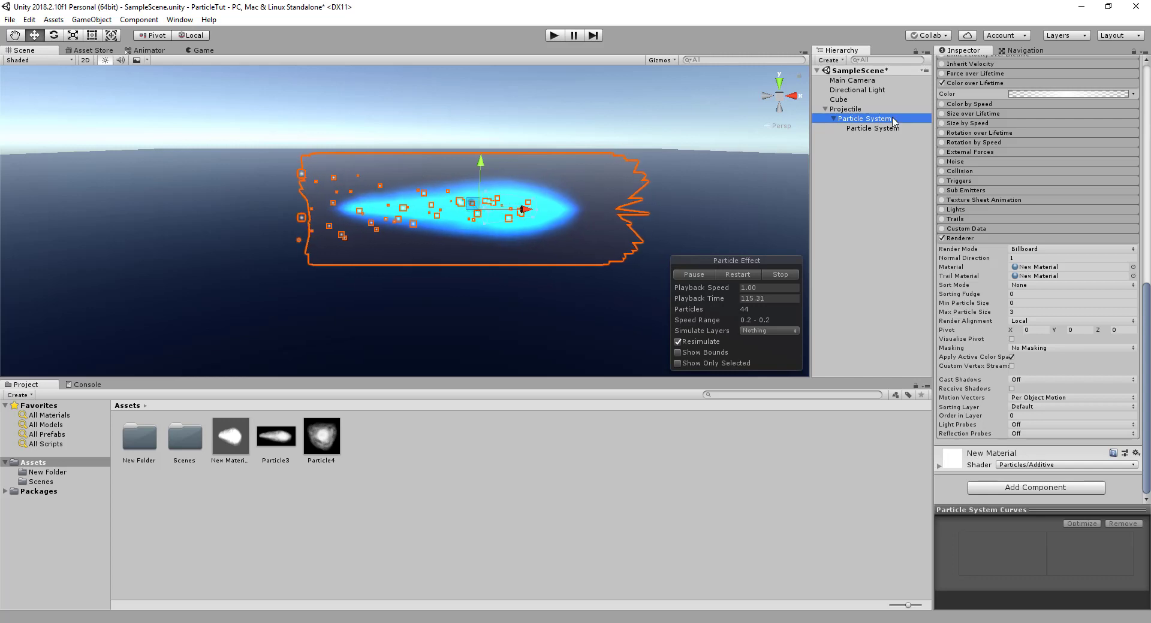
click(871, 130)
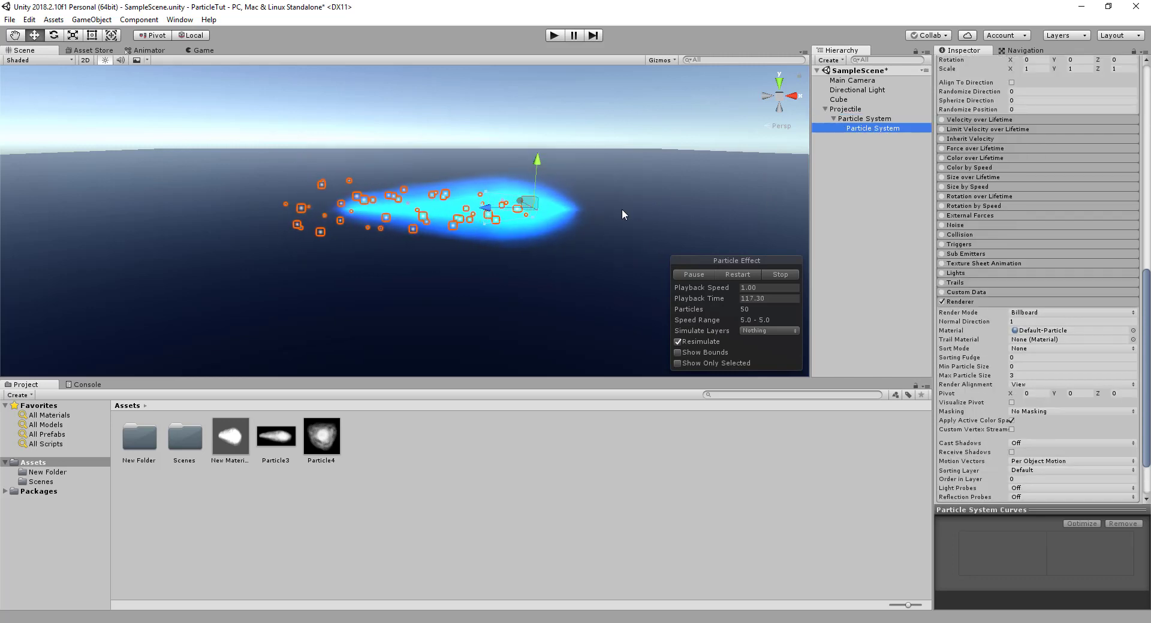
scroll(1033, 403, down, 3)
Create New Material 1 in Assets using the Particles/Additive shader.
right_click(477, 436)
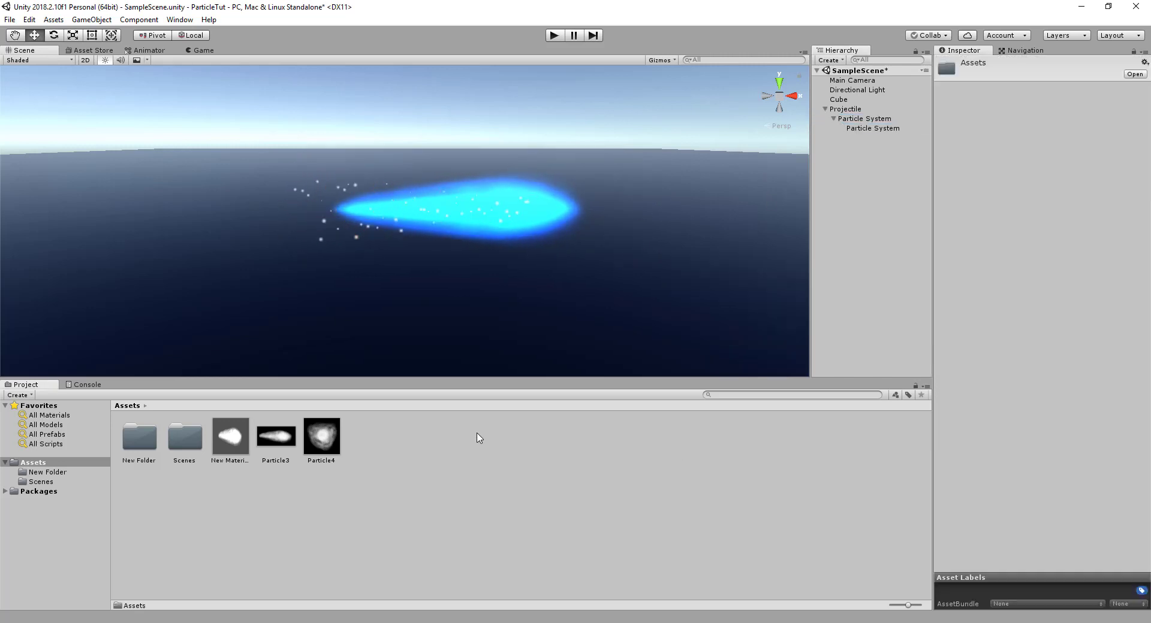
mouse_move(560, 155)
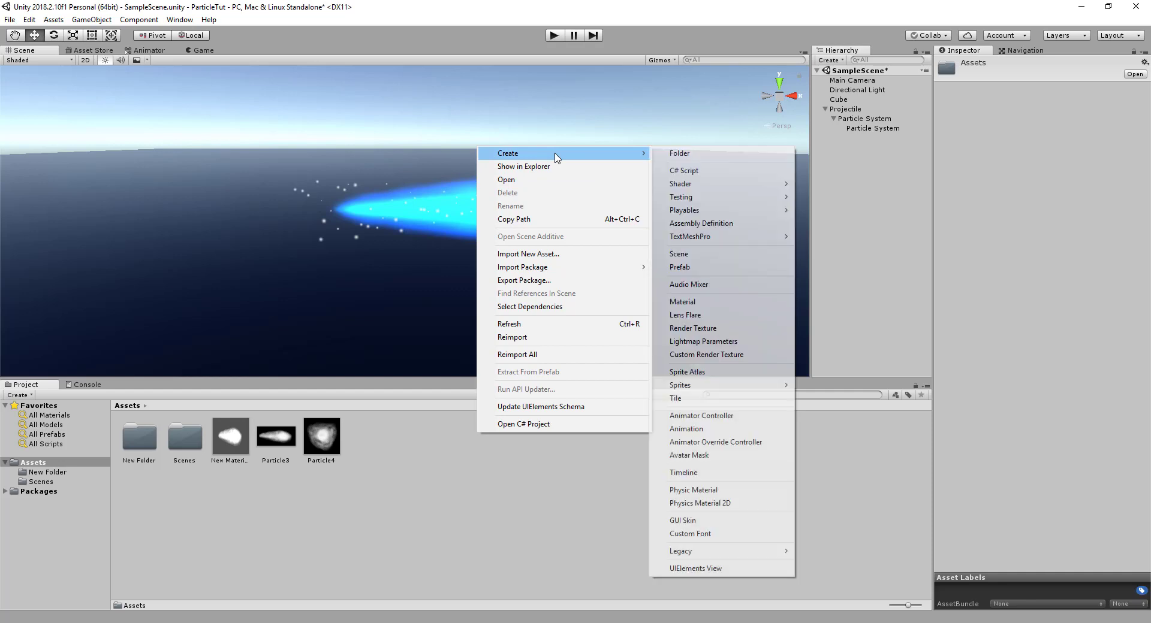
click(700, 303)
click(1062, 74)
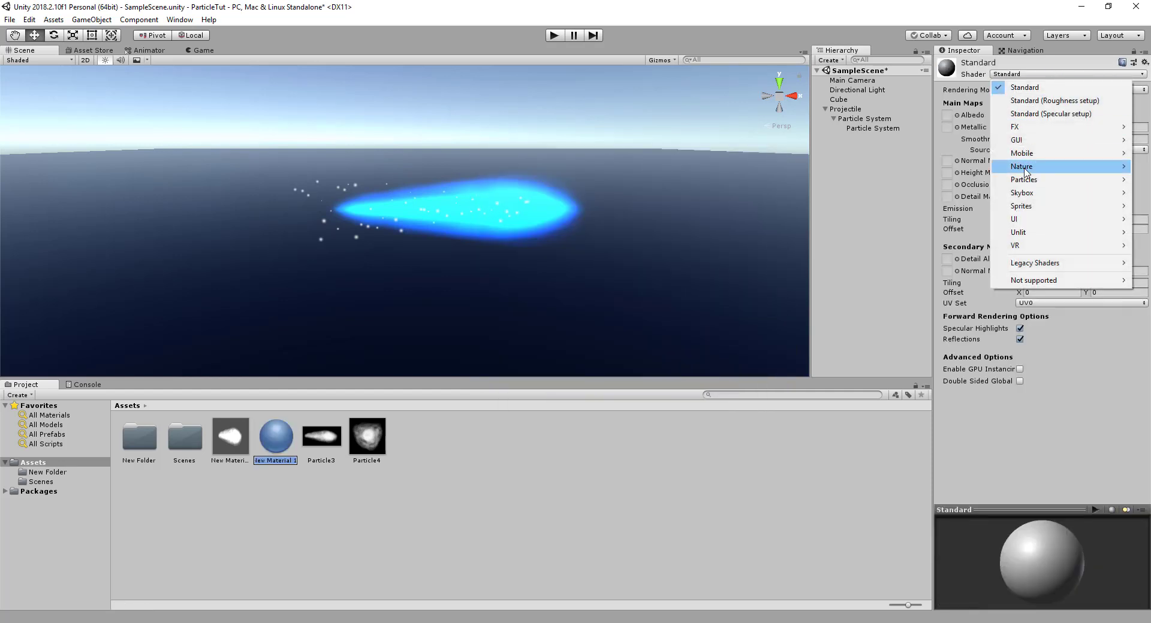
mouse_move(1028, 179)
click(908, 193)
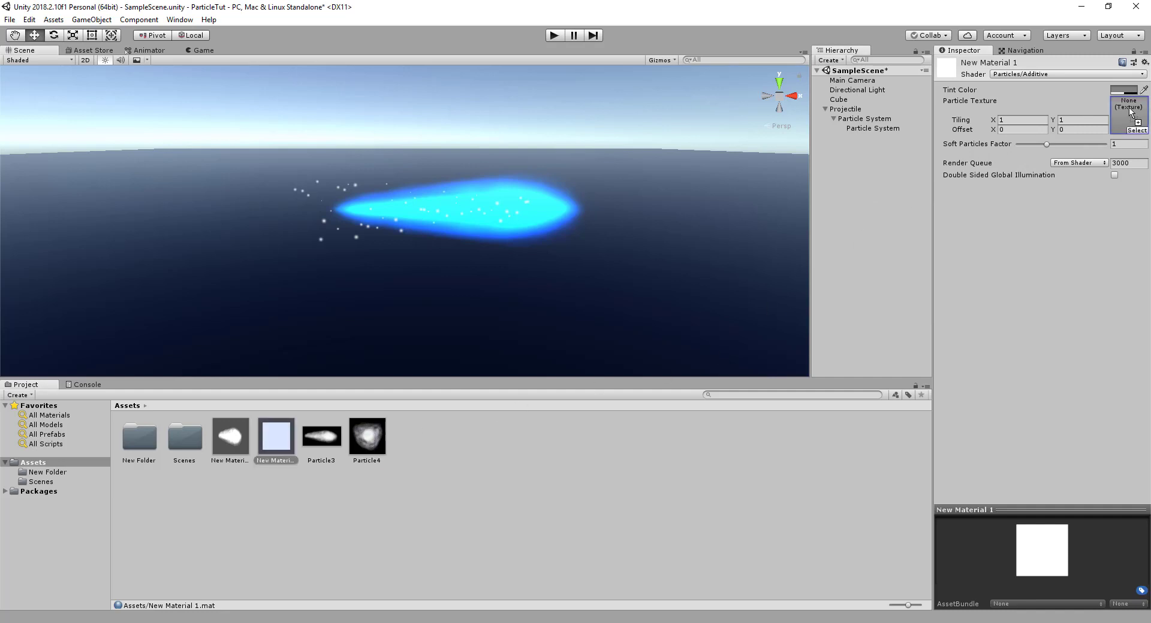
Assign New Material 1 to the child sparkle system's Renderer material and trail material.
click(863, 130)
scroll(1034, 364, down, 6)
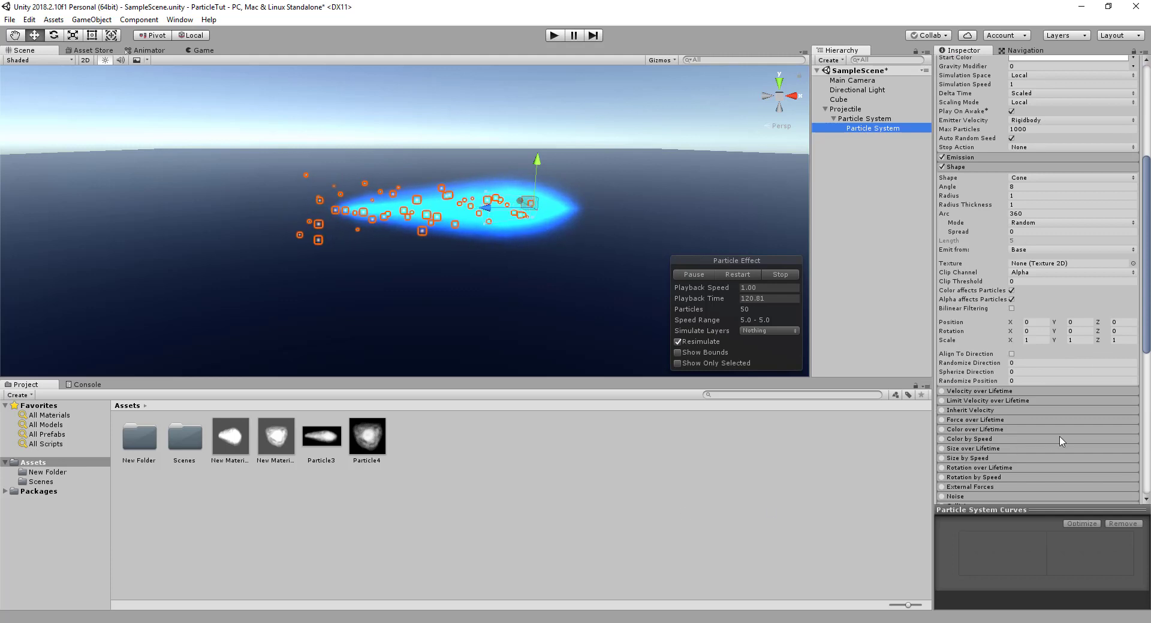
scroll(1060, 441, down, 6)
scroll(1081, 431, down, 3)
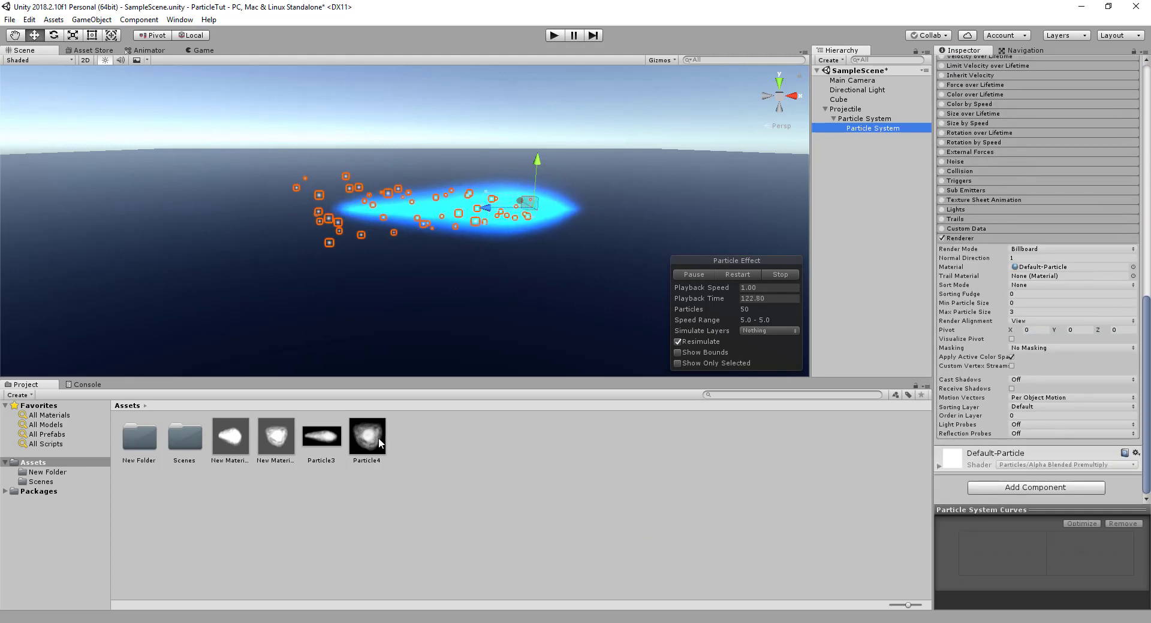
drag(273, 436, 787, 498)
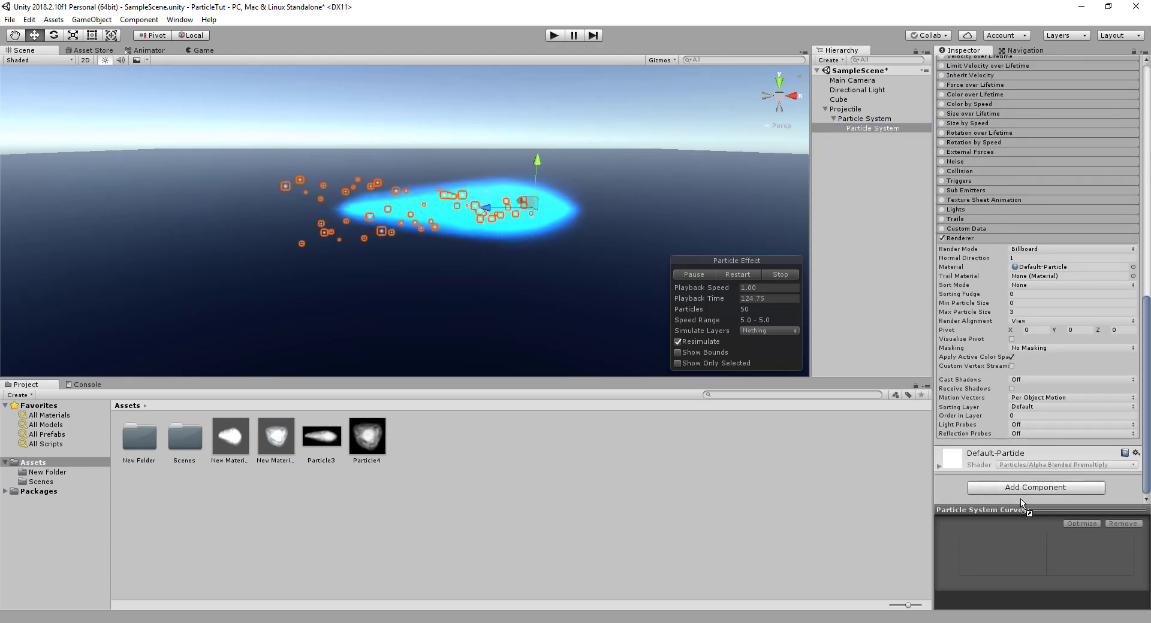
alt+scroll(472, 305, up, 5)
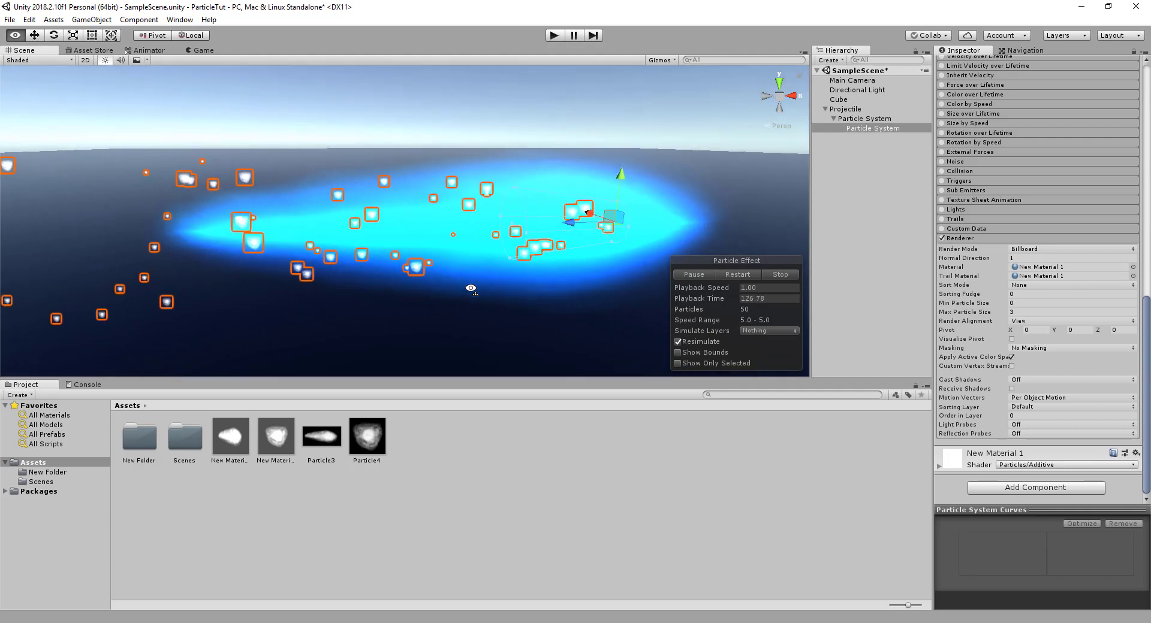
alt+drag(471, 288, 432, 281)
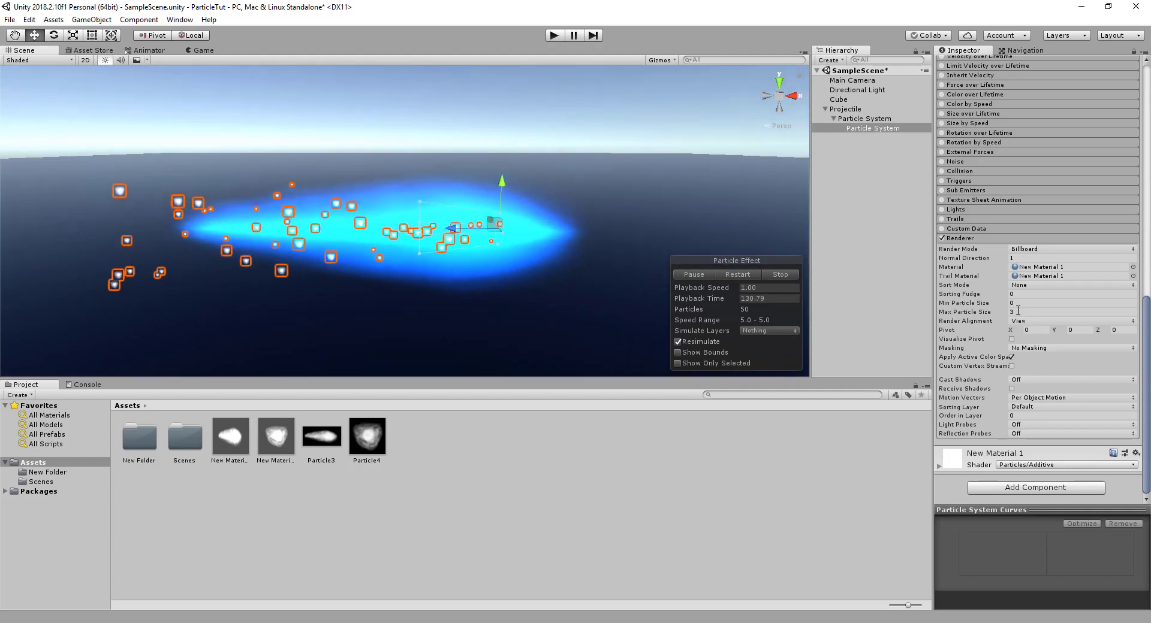
scroll(1008, 307, up, 10)
scroll(1009, 308, up, 3)
scroll(989, 281, up, 3)
scroll(965, 252, up, 3)
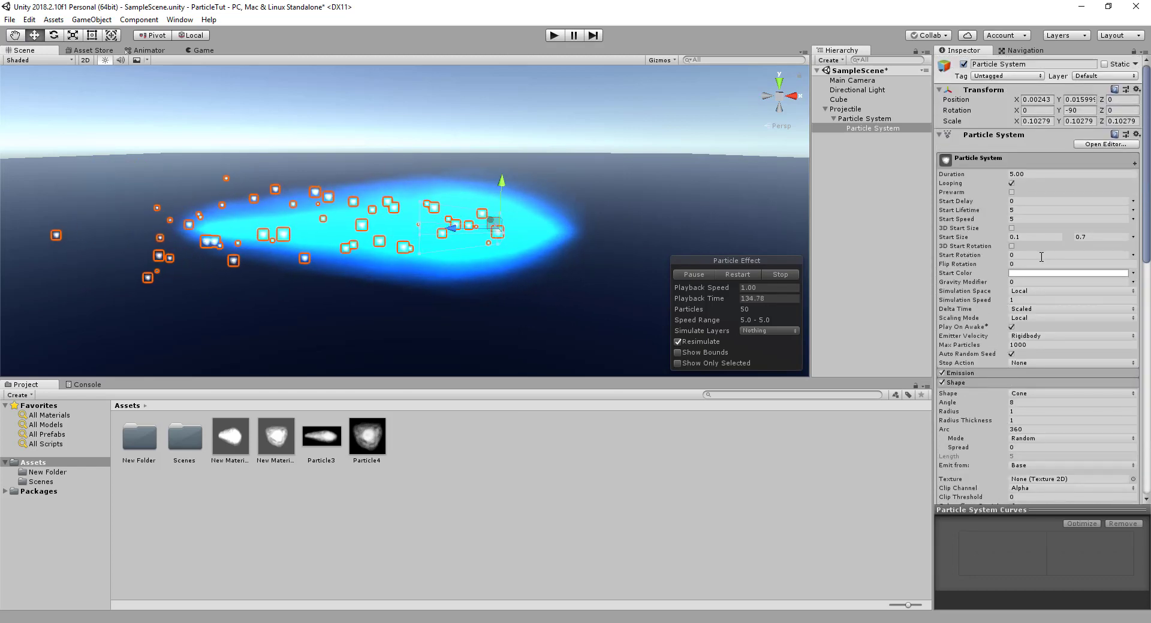
Make the child's Start Rotation random between 0 and 360.
click(1133, 256)
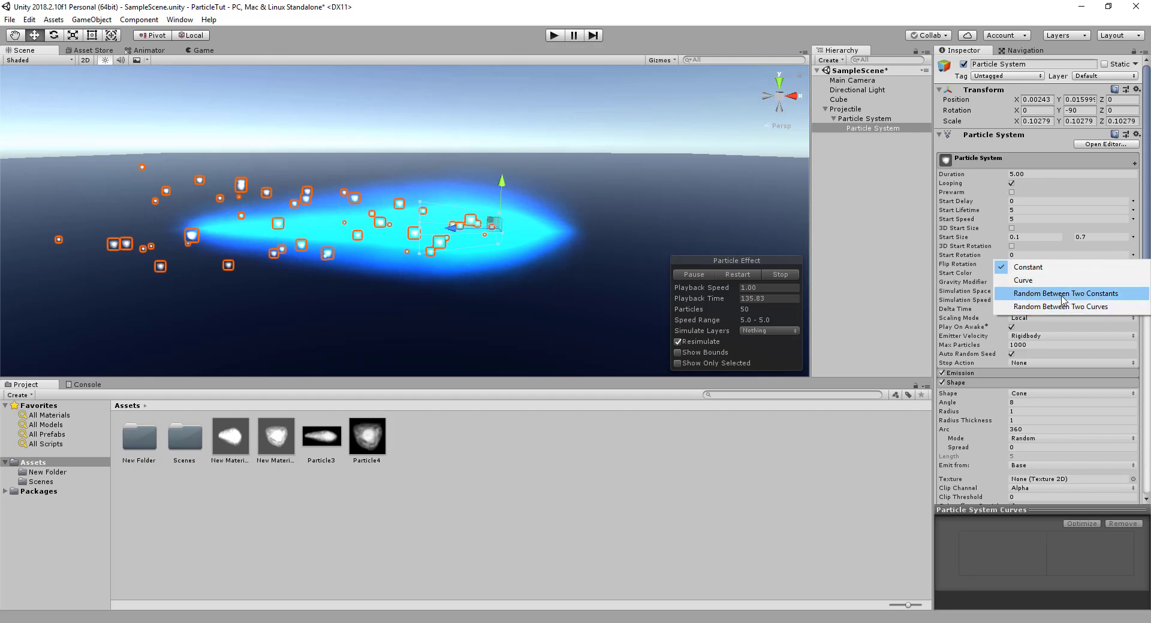
click(1062, 293)
text(360)
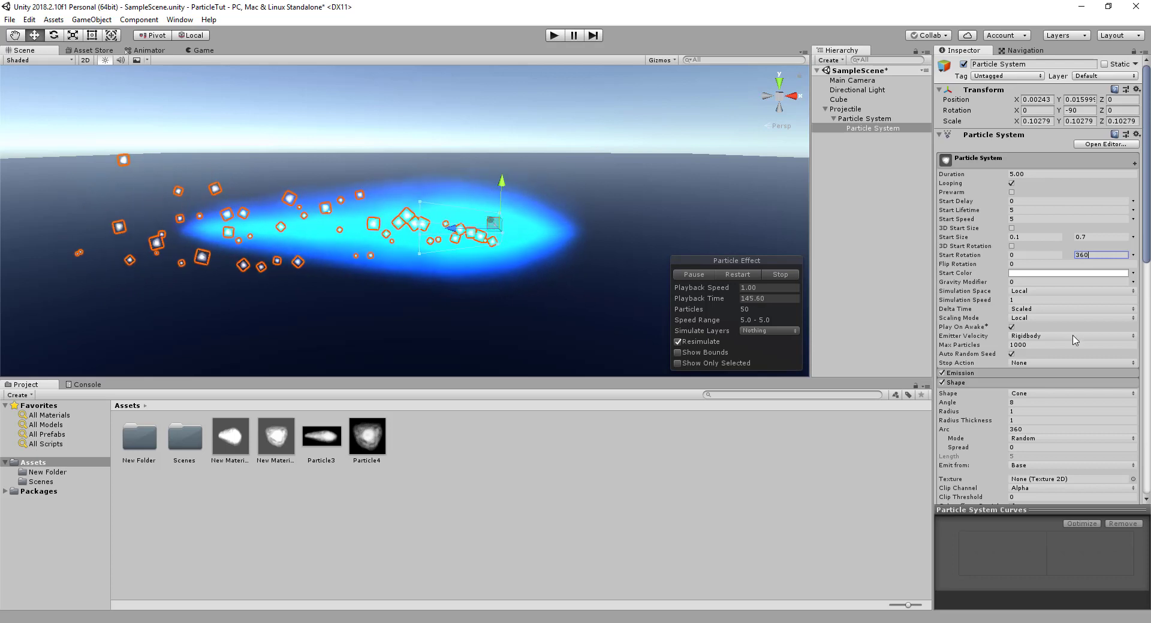
scroll(1024, 375, down, 5)
Enable Trails on the child sparkles with a Ratio of 0.5.
scroll(976, 373, down, 2)
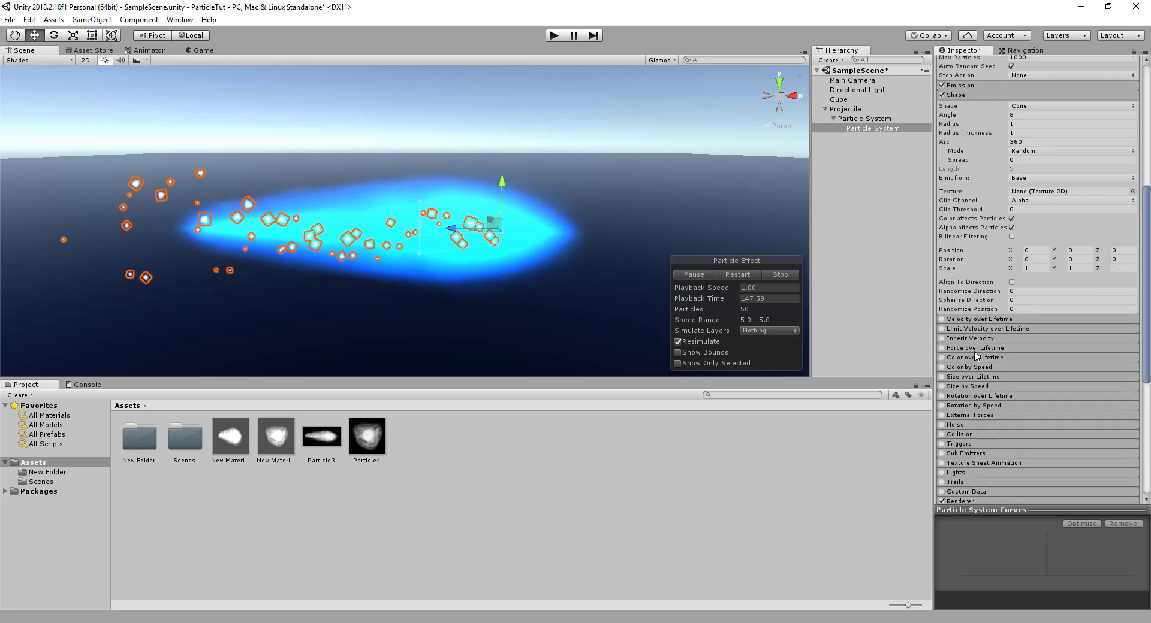
scroll(965, 327, down, 3)
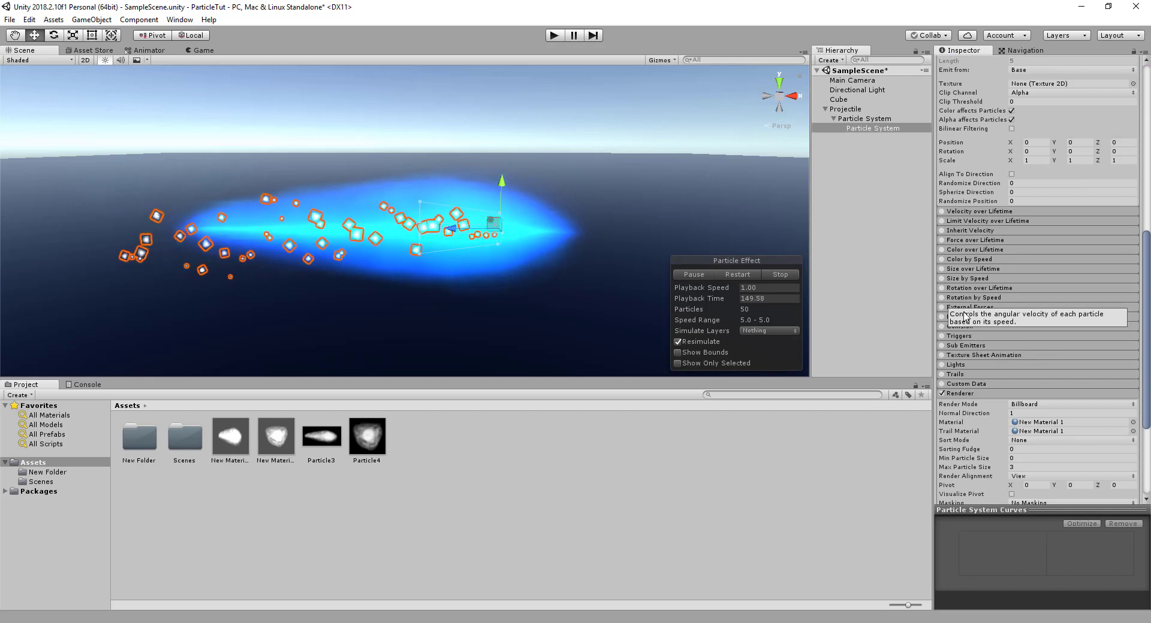
click(942, 374)
click(959, 374)
scroll(959, 375, down, 4)
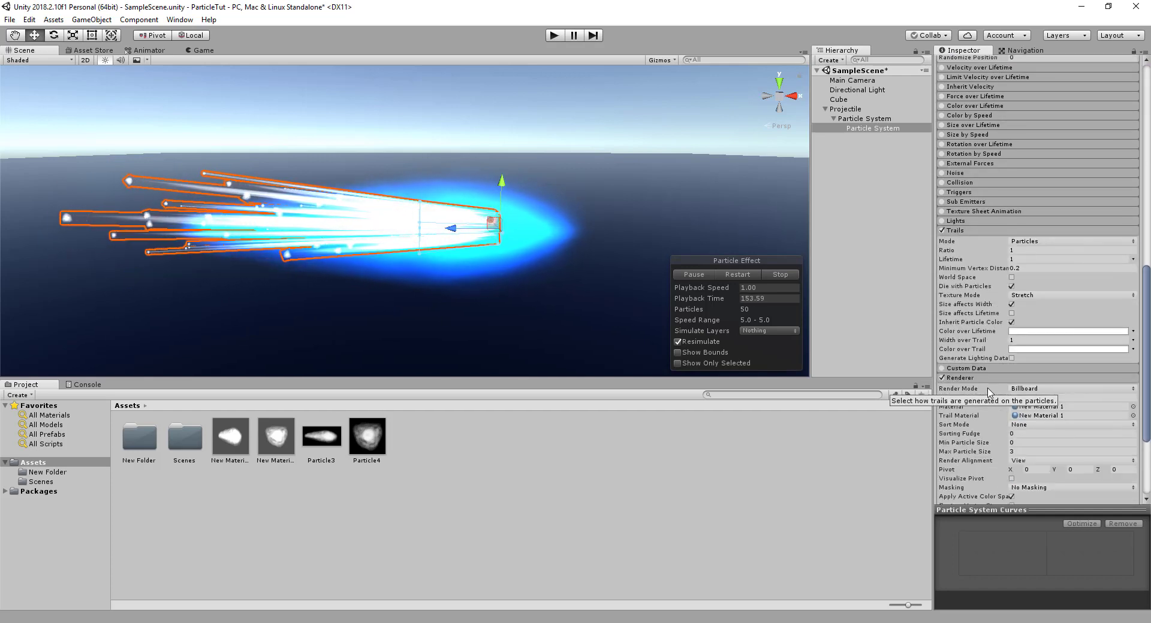
alt+drag(408, 207, 478, 150)
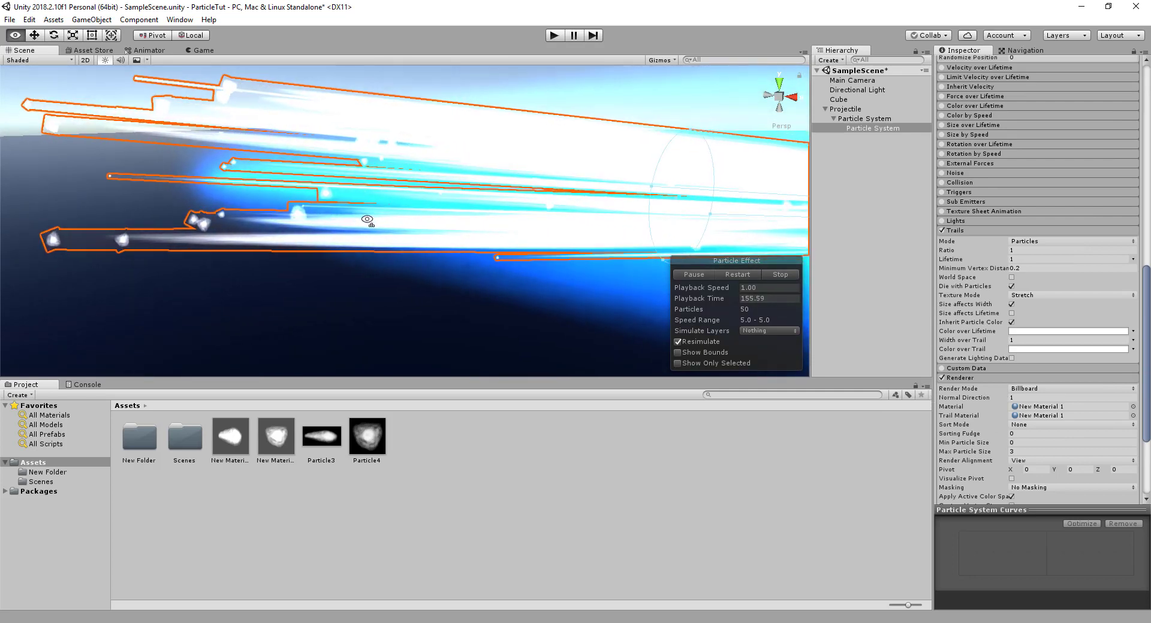
click(1017, 251)
text(0.5)
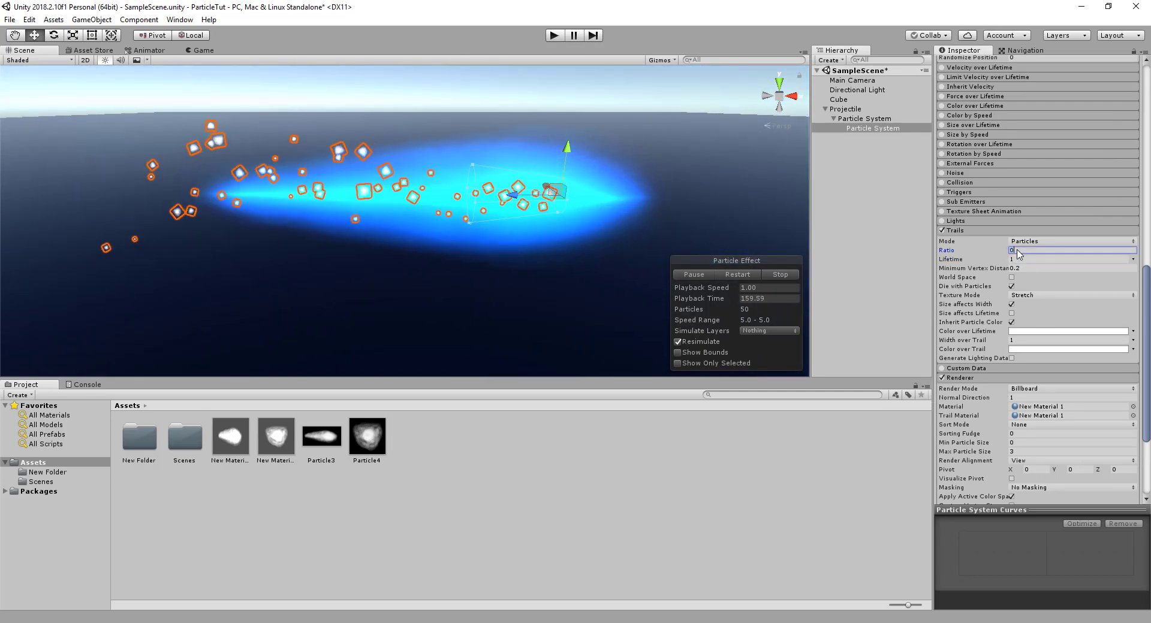
alt+drag(599, 192, 472, 191)
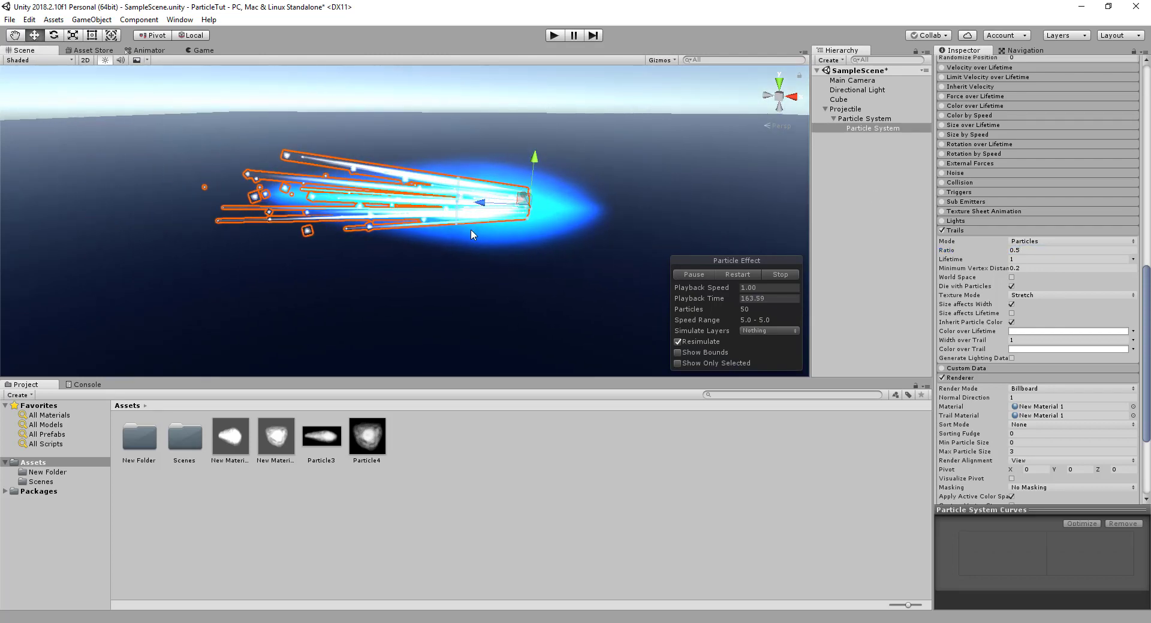
scroll(1054, 265, up, 15)
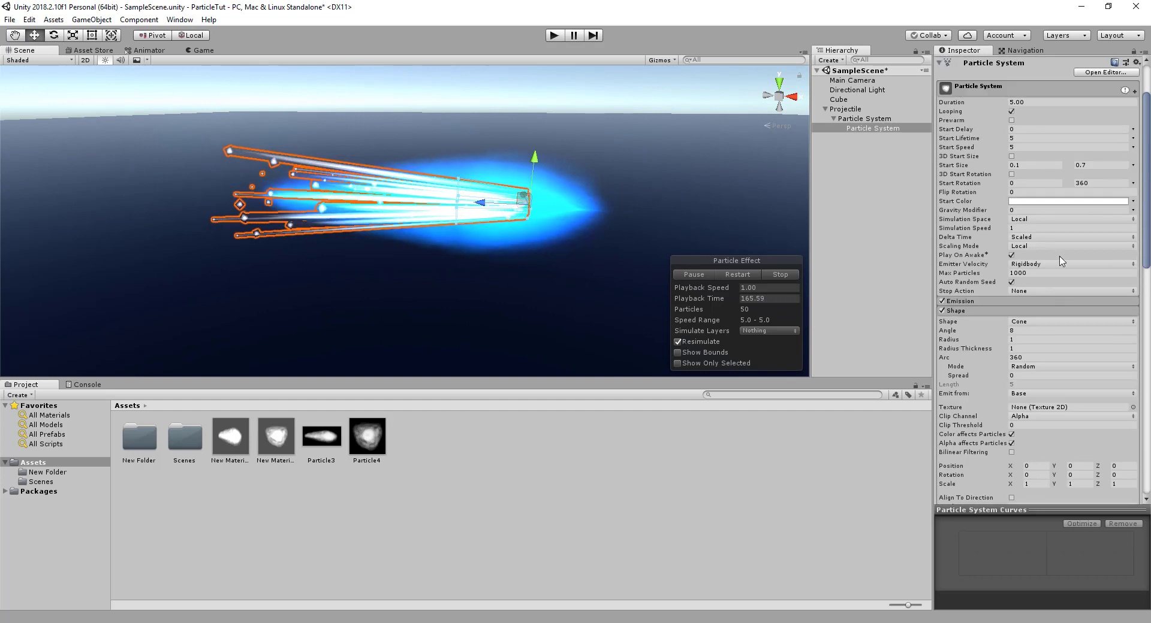
Switch Start Color to Random Between Two Colors, making the first a mostly transparent blue.
click(1133, 203)
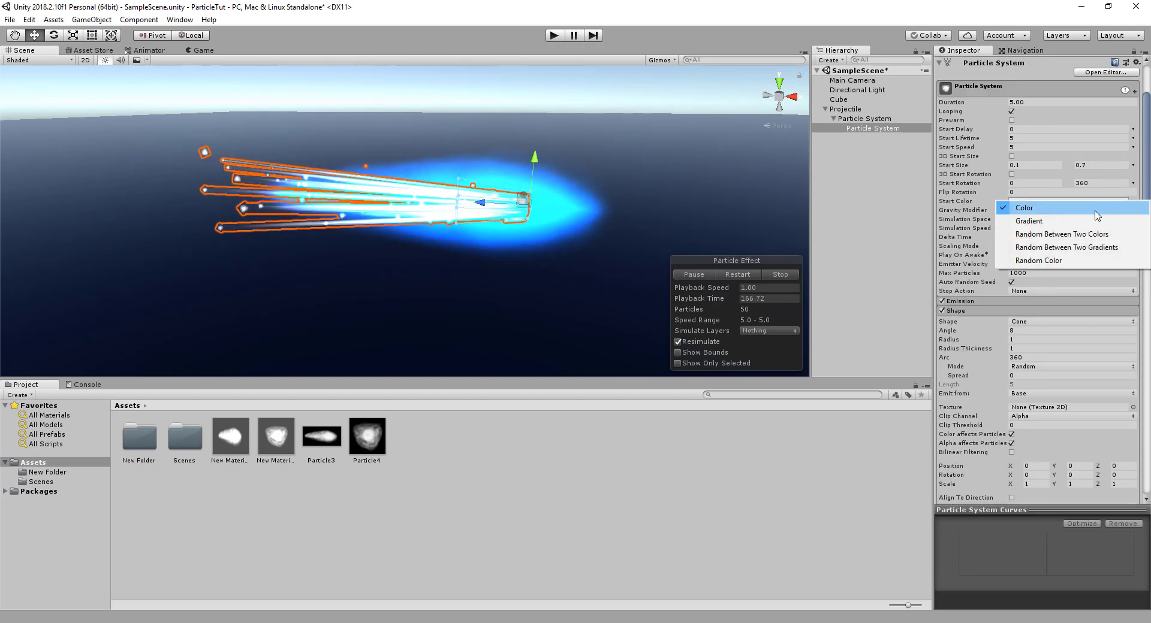
click(1065, 234)
click(1035, 203)
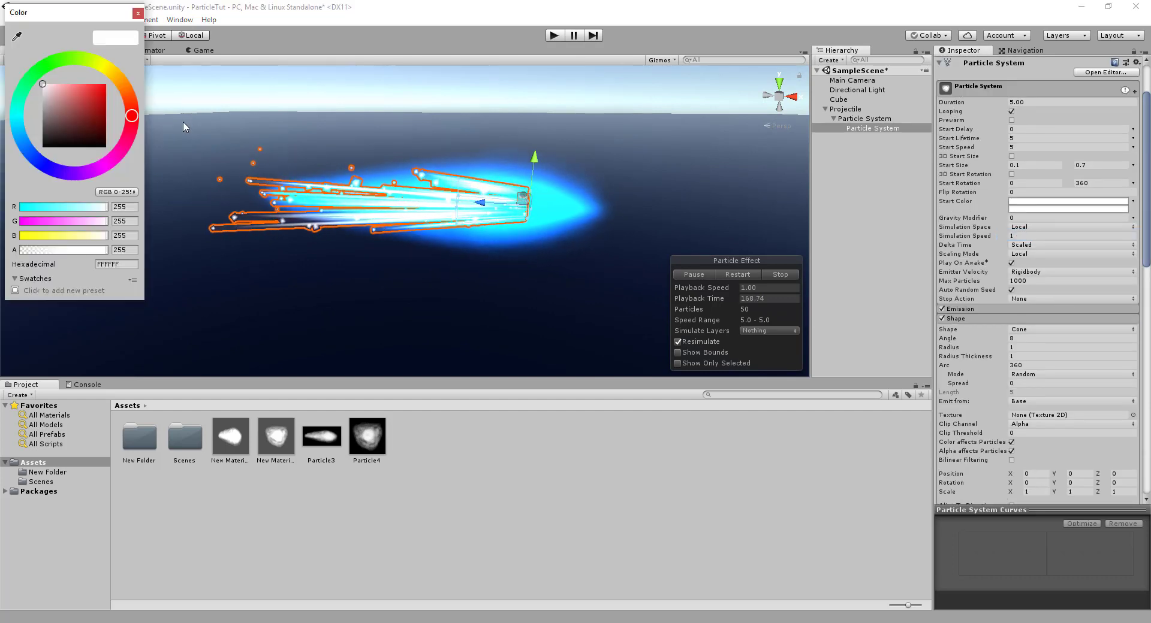
drag(27, 141, 127, 100)
drag(37, 251, 34, 250)
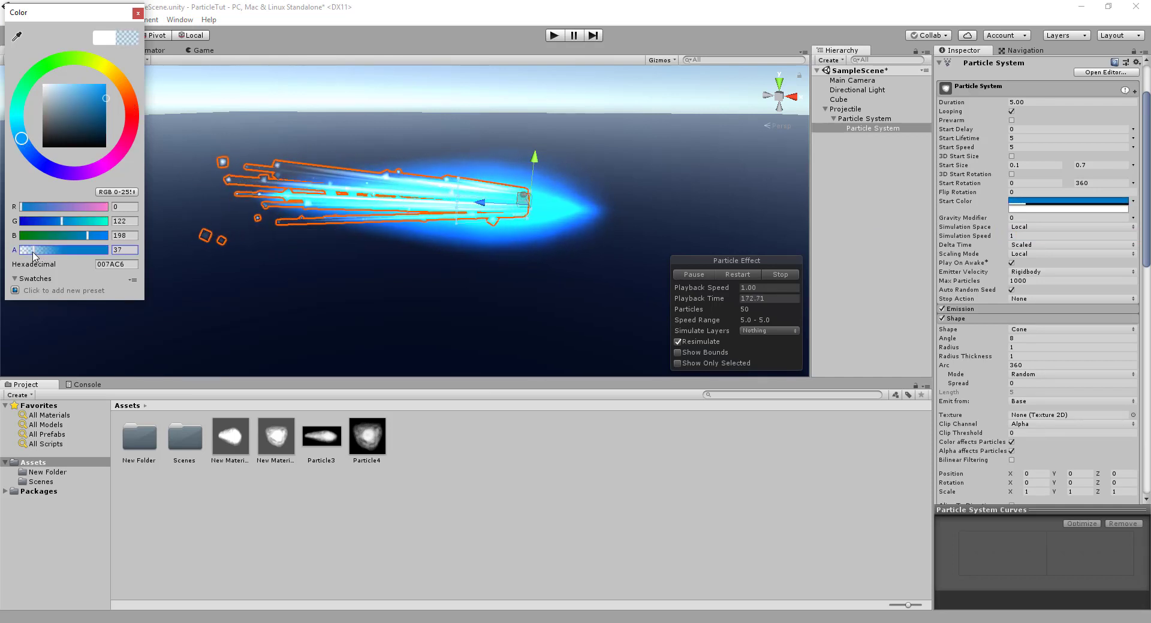
Set the second start colour to a partly transparent blue (0079C5).
click(1106, 209)
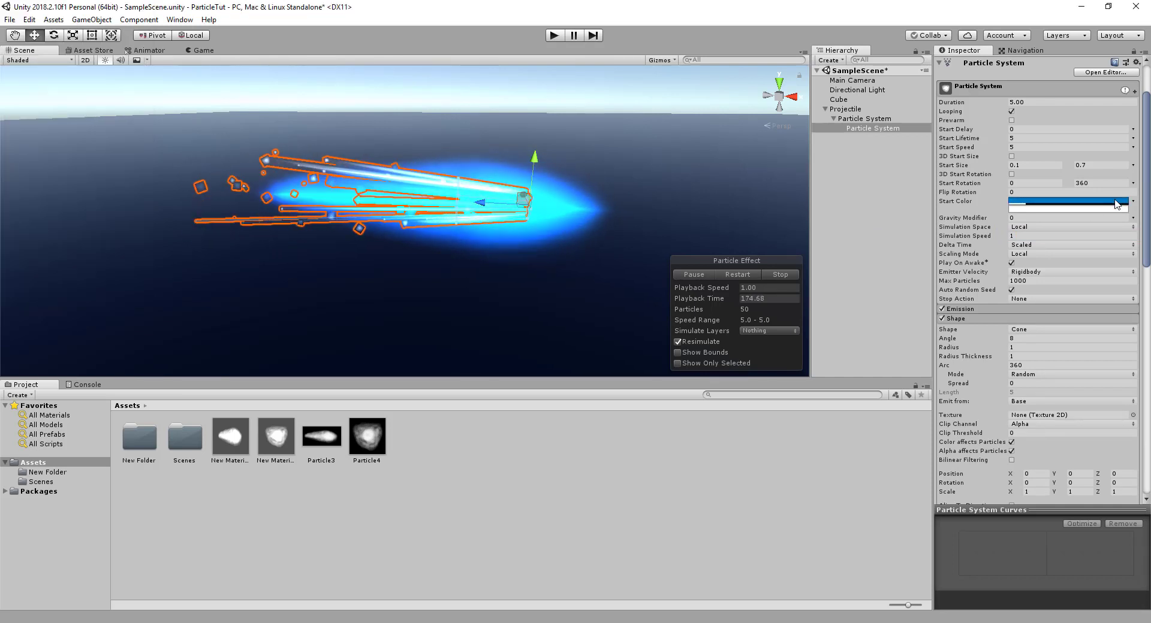
click(48, 172)
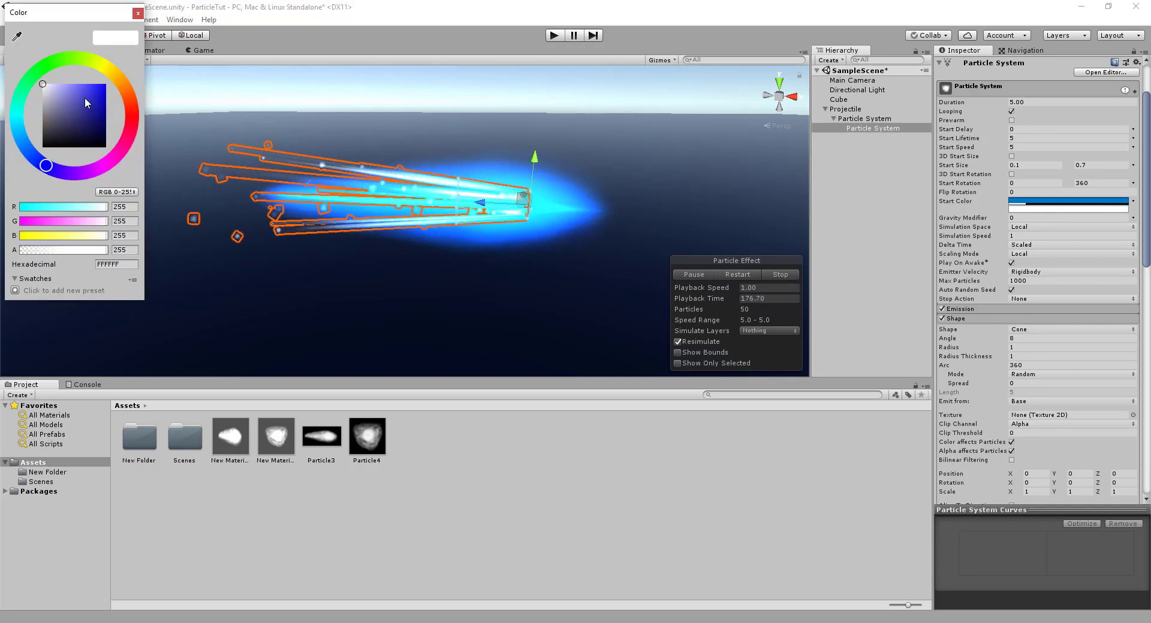
click(106, 107)
drag(49, 252, 41, 252)
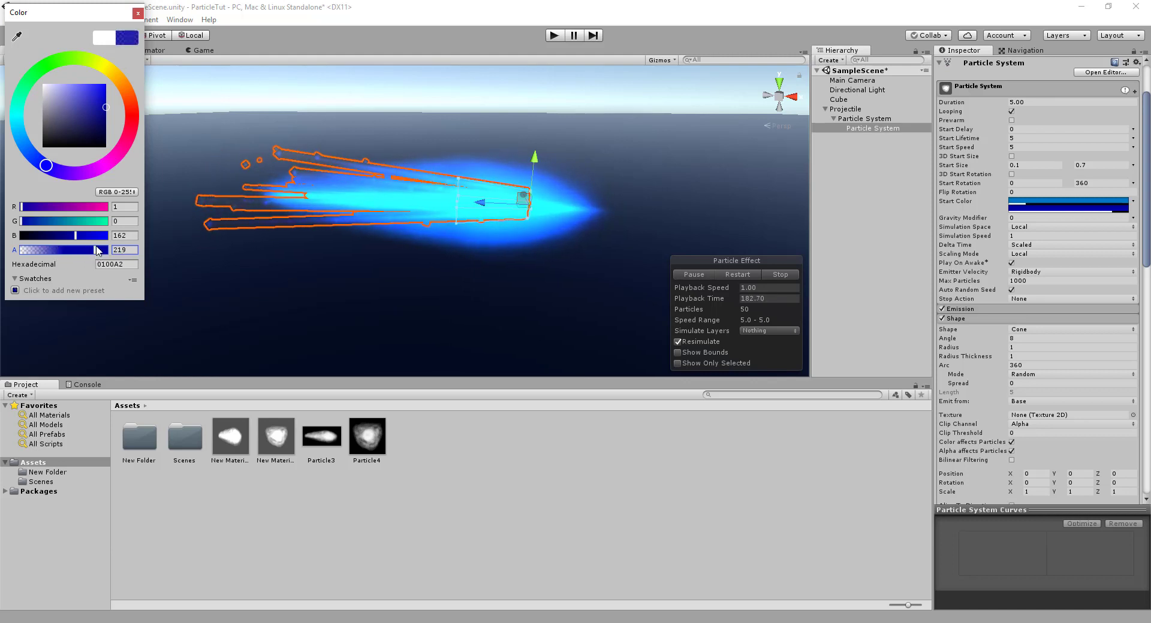
click(138, 13)
click(1112, 205)
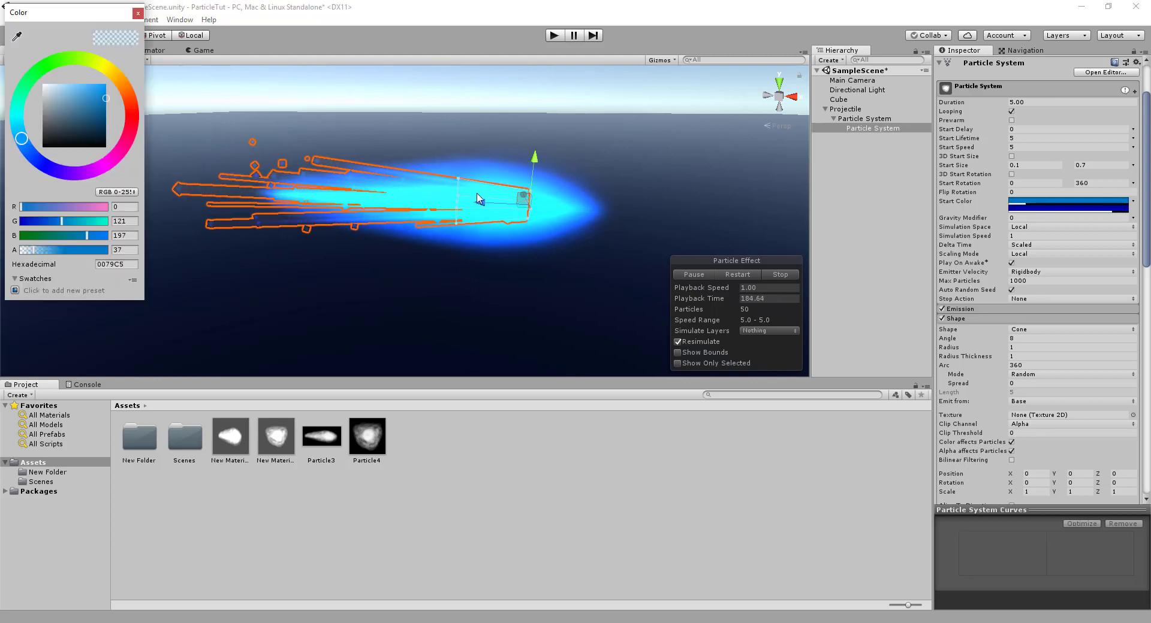
click(138, 13)
mouse_move(282, 95)
right_down()
mouse_move(519, 210)
mouse_move(742, 231)
right_up()
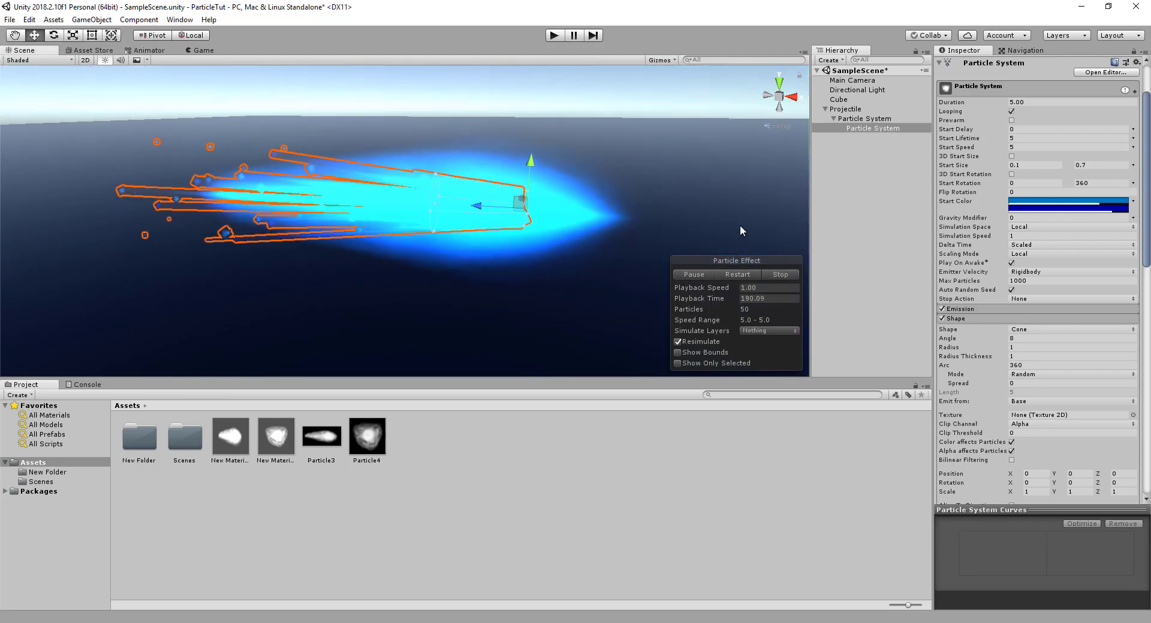
Set the parent particle system's 3D Start Size Y to 0.9, then reselect the child system.
click(862, 119)
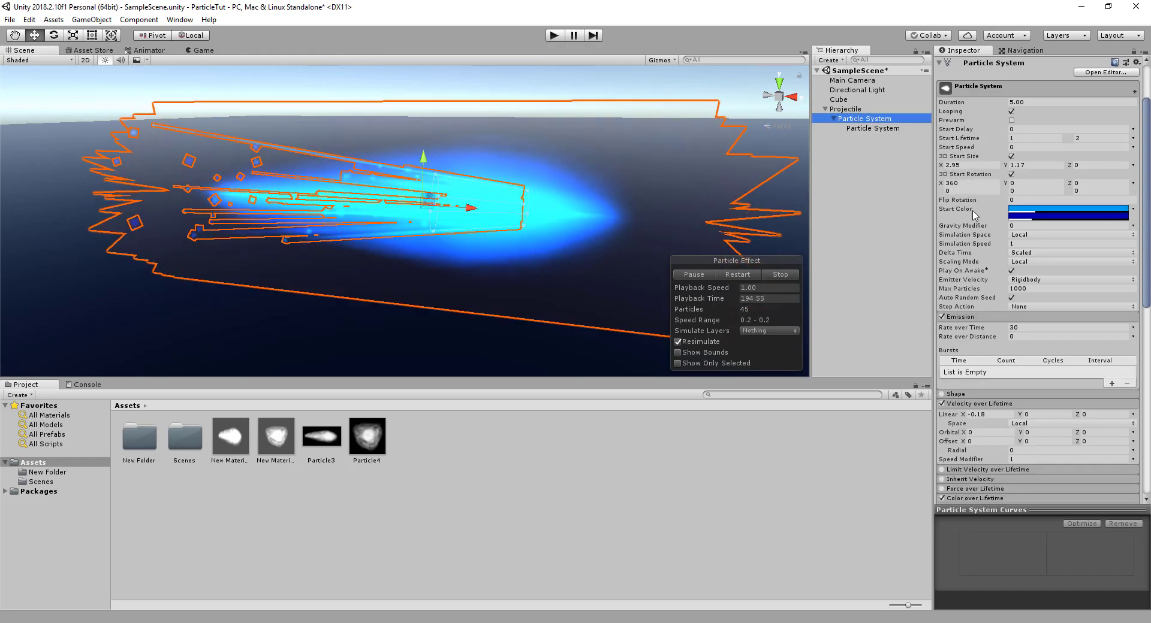
click(1007, 165)
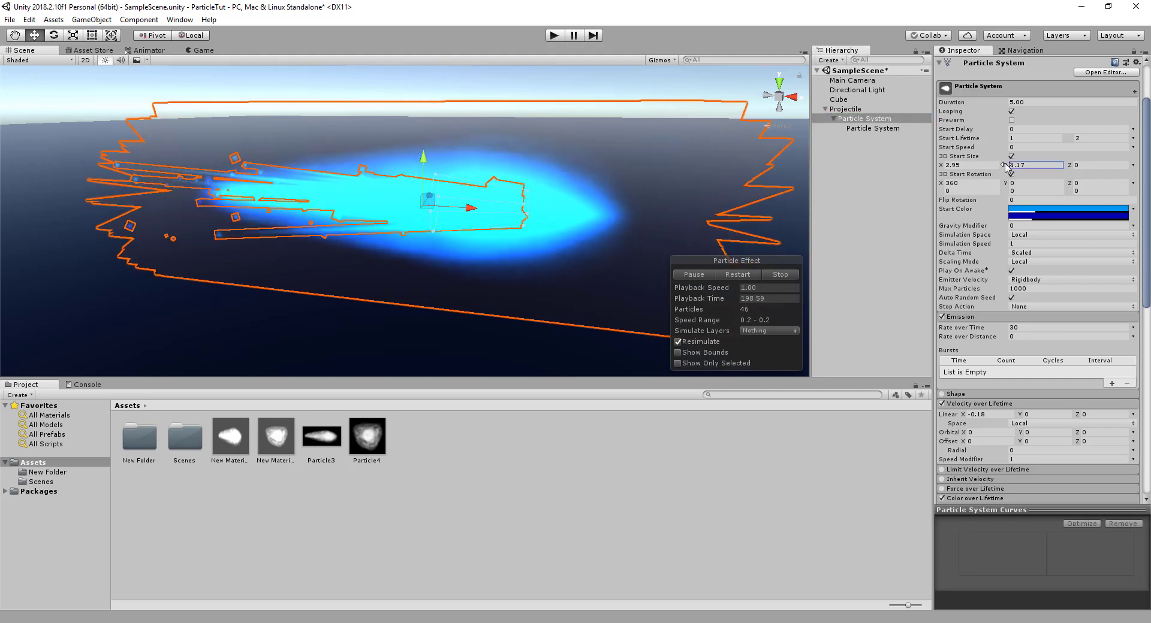
text(0.9)
mouse_move(479, 204)
alt+mouse_down()
mouse_move(443, 208)
mouse_move(484, 202)
mouse_move(495, 230)
alt+mouse_up()
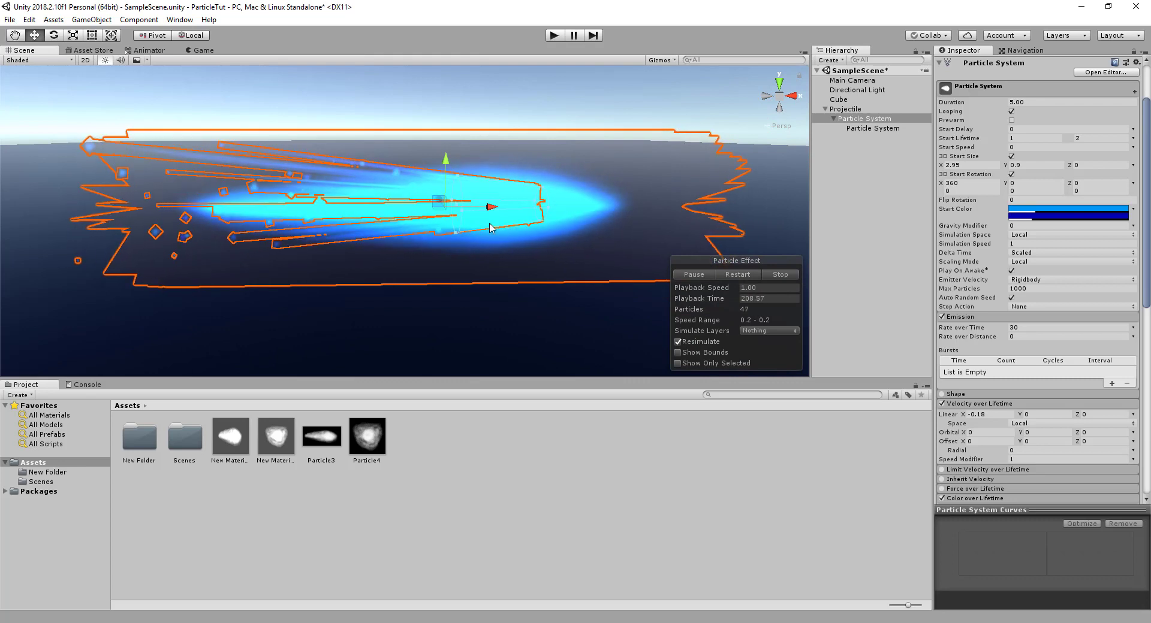
click(848, 129)
Enable the Noise module on the child particle system and expand its settings.
scroll(1016, 414, down, 5)
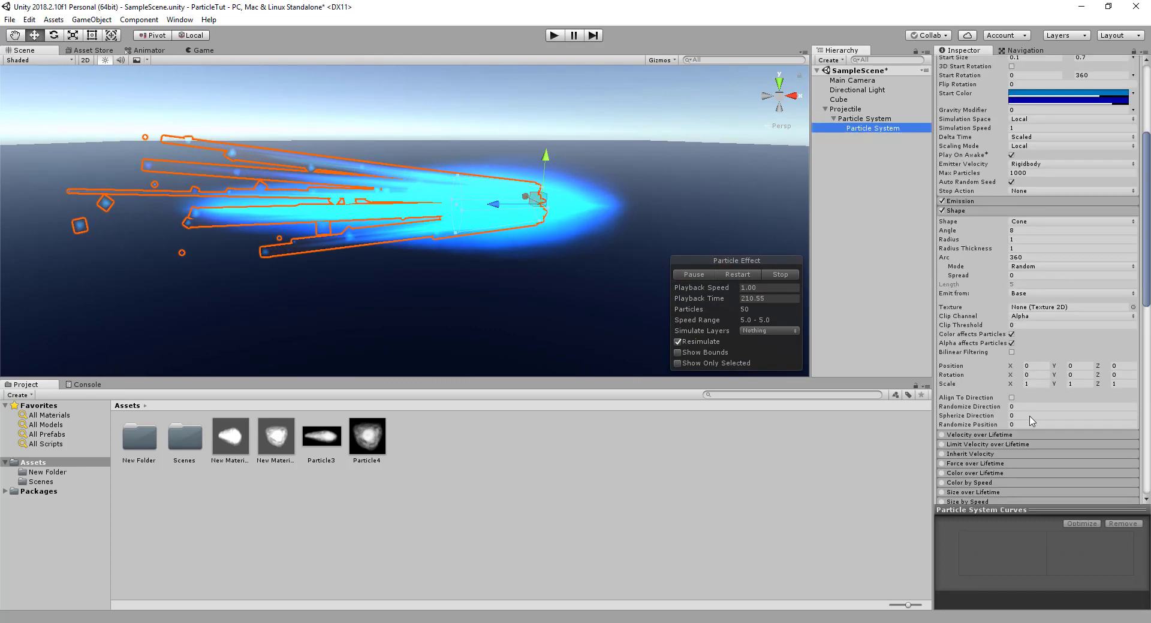
scroll(1016, 413, down, 5)
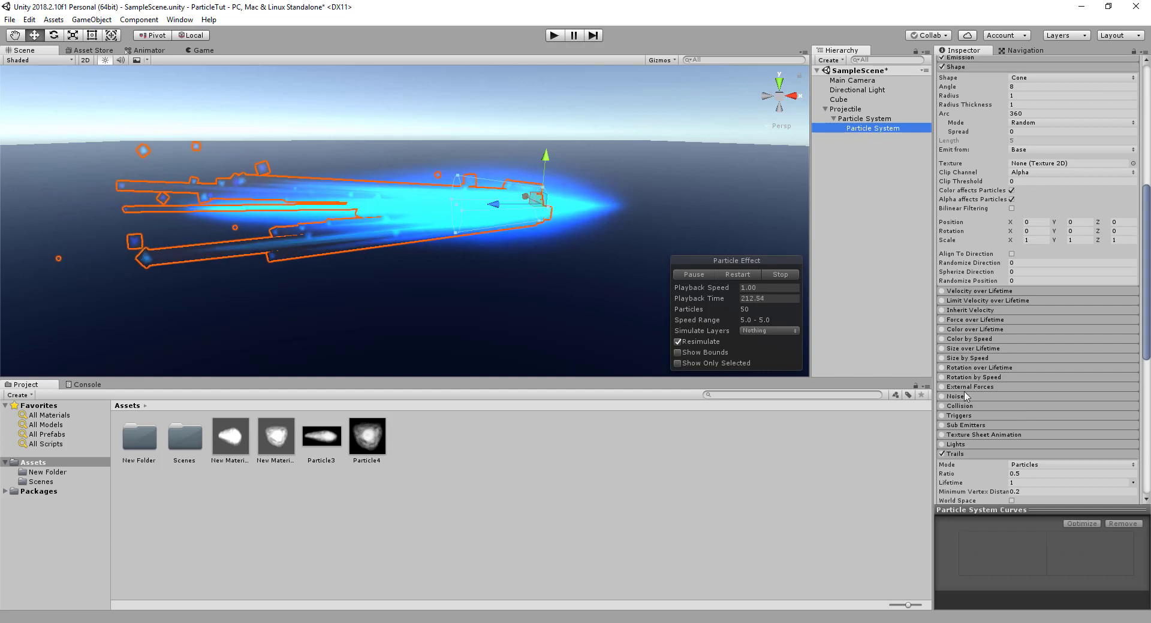
click(941, 398)
click(941, 396)
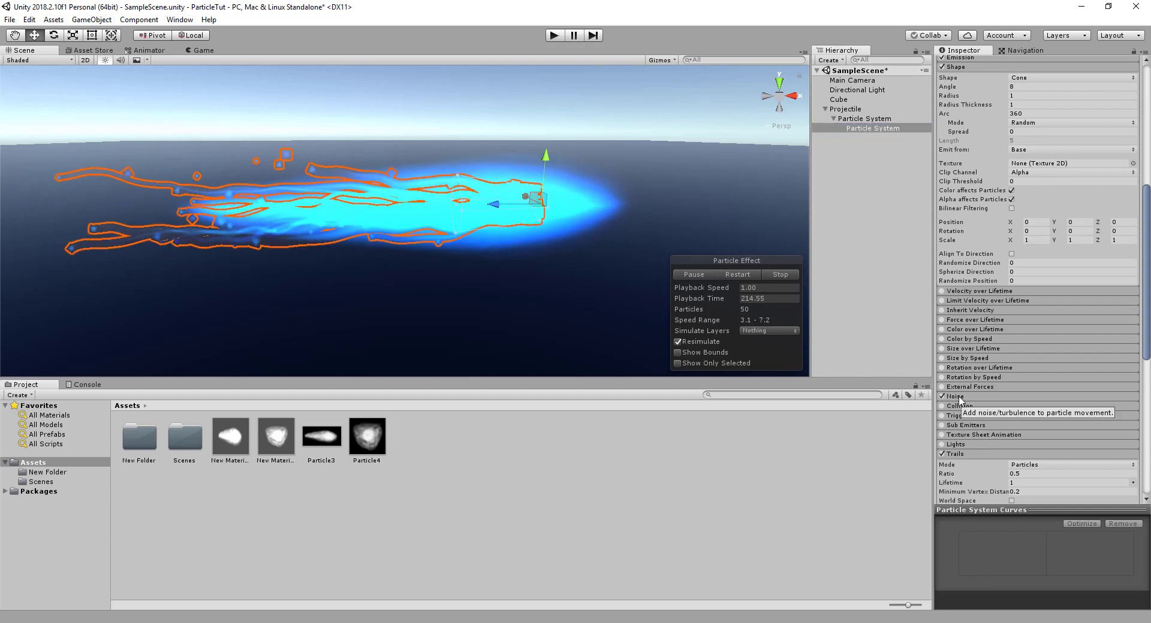
click(963, 398)
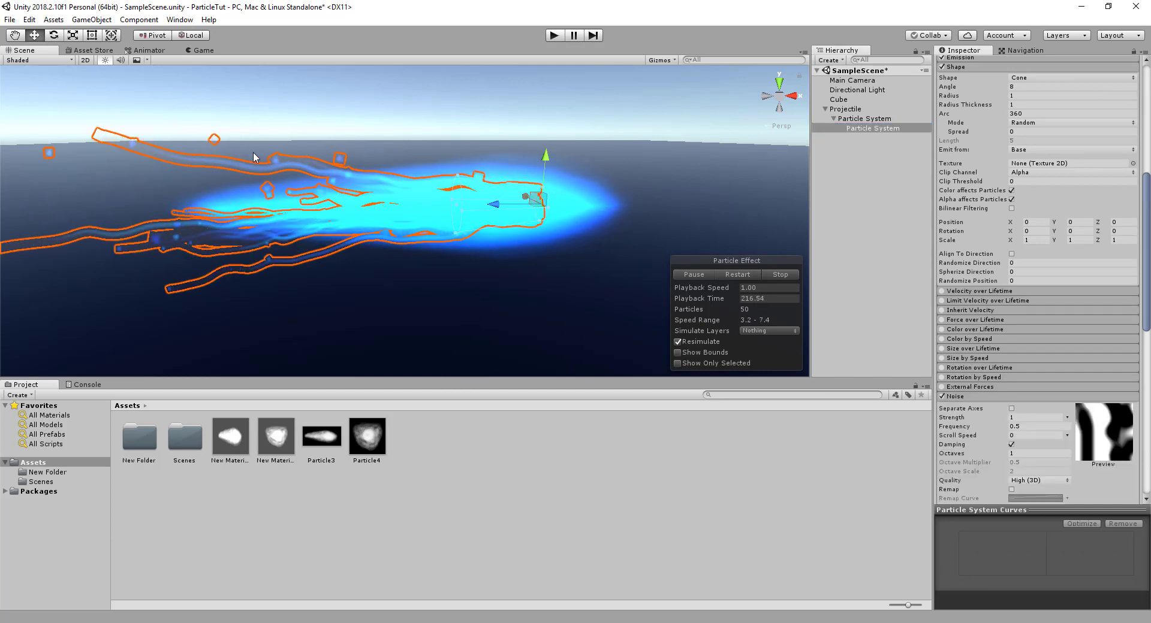
scroll(1021, 463, down, 3)
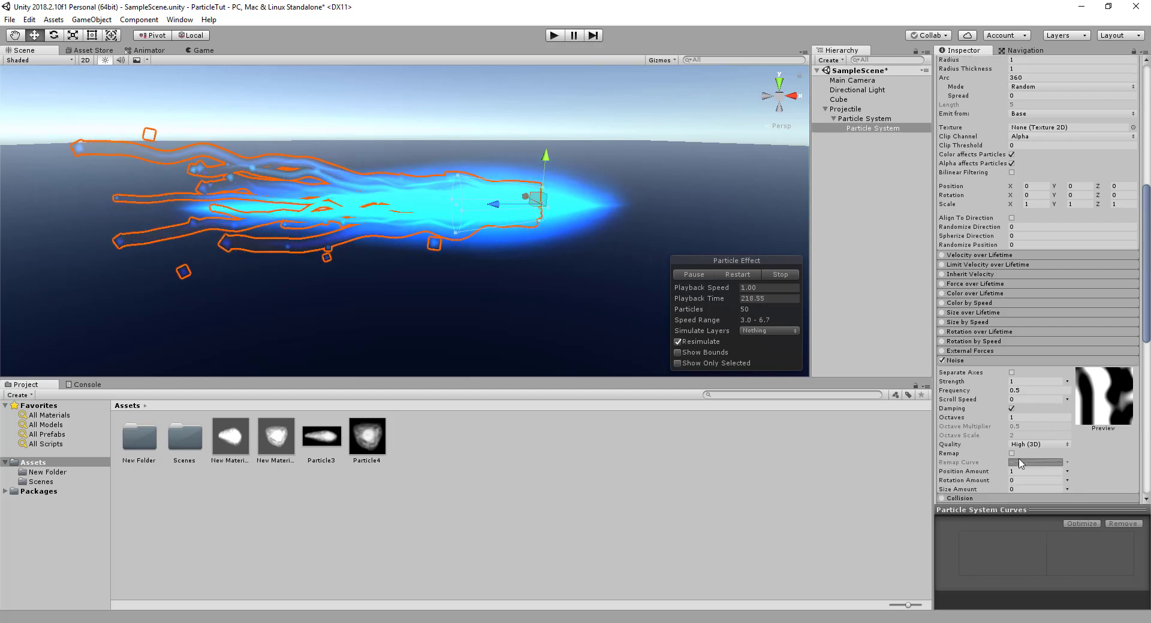
scroll(1021, 463, down, 9)
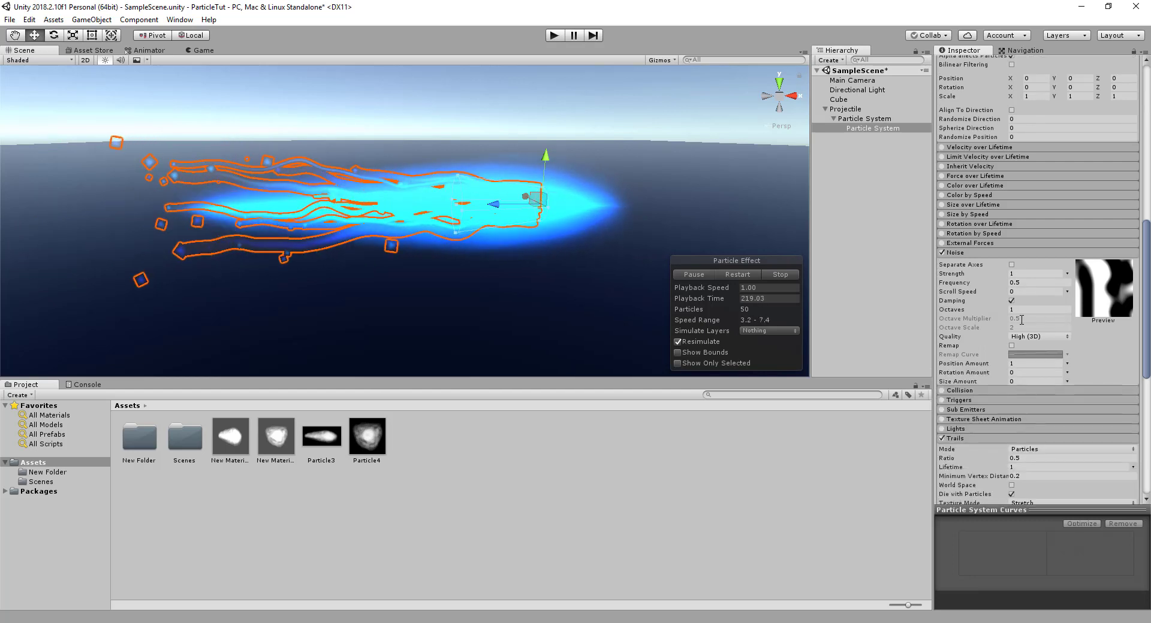
Set noise Strength to 0.27 and Frequency to 2.36, then inspect the wobbling trails.
click(1021, 274)
text(0)
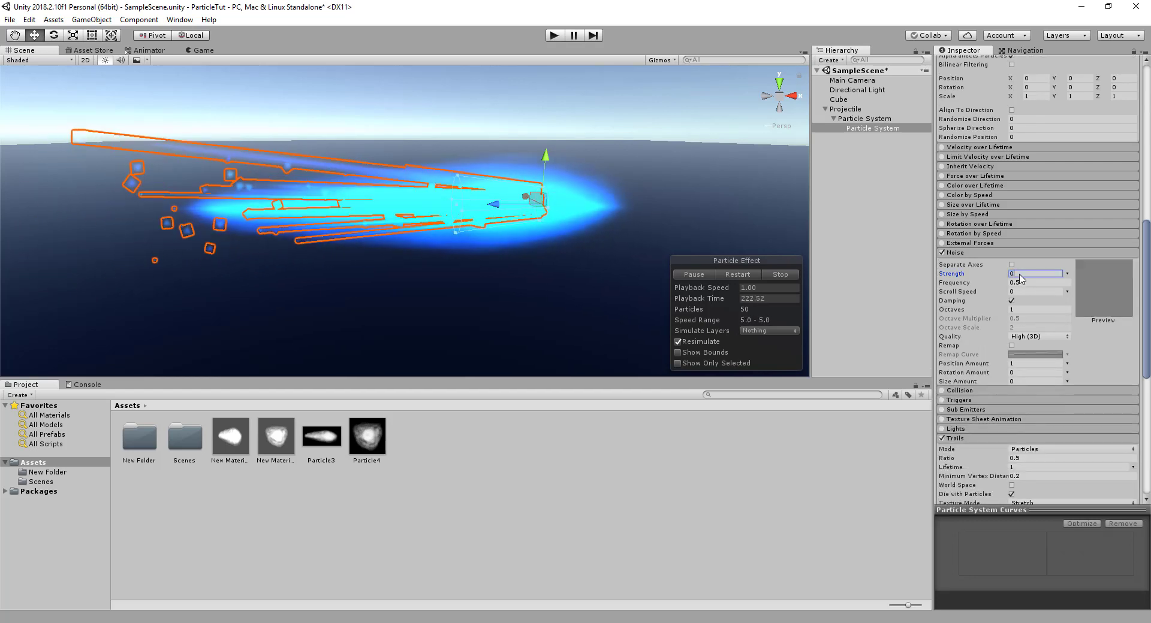
text(.4)
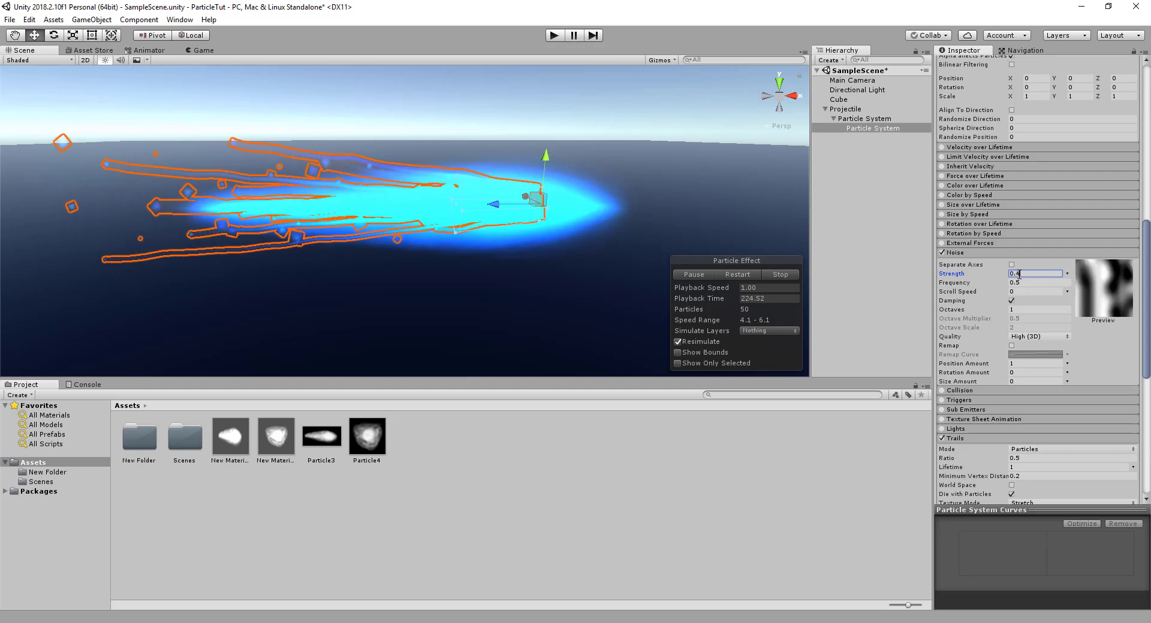
mouse_move(989, 282)
mouse_down()
mouse_move(972, 284)
mouse_move(1015, 284)
mouse_up()
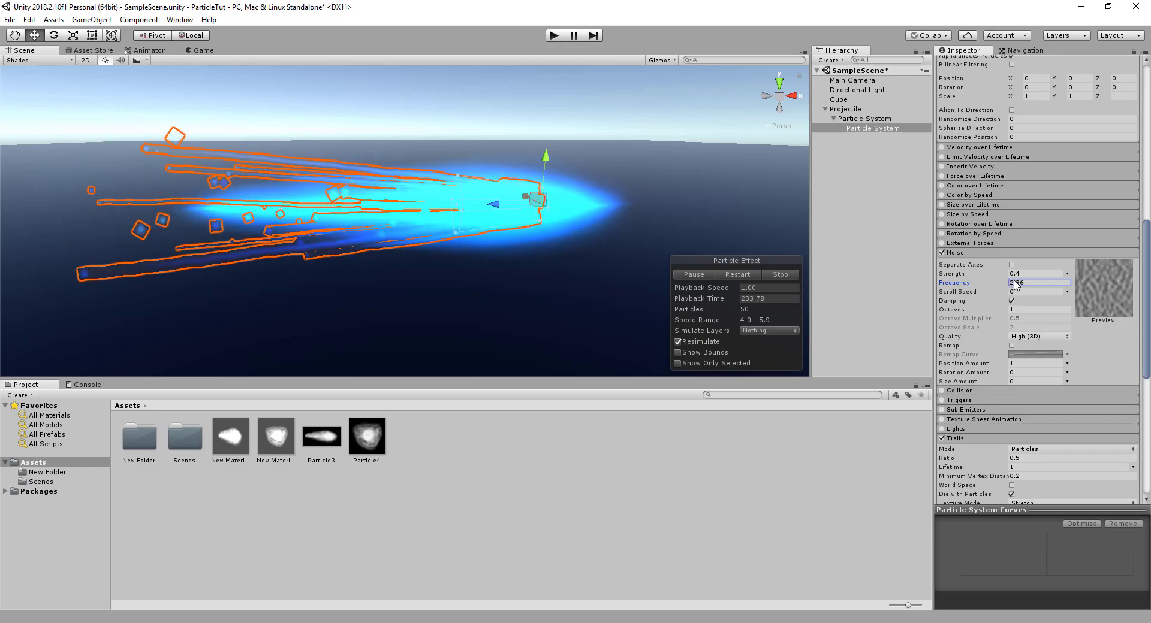
drag(981, 273, 971, 276)
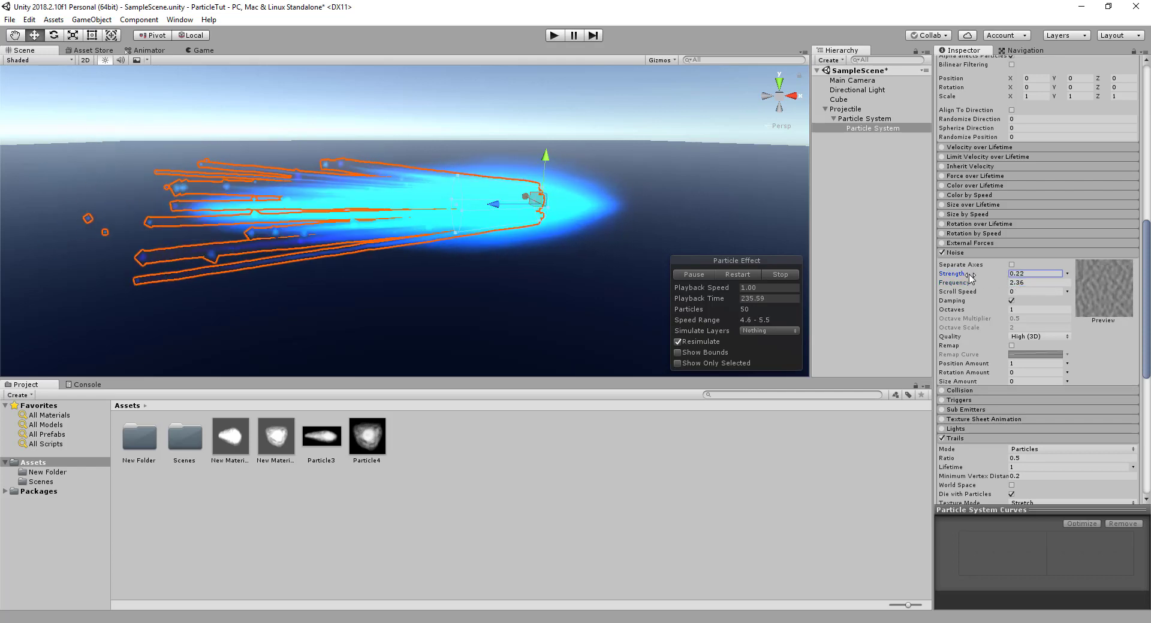
right_drag(400, 225, 916, 300)
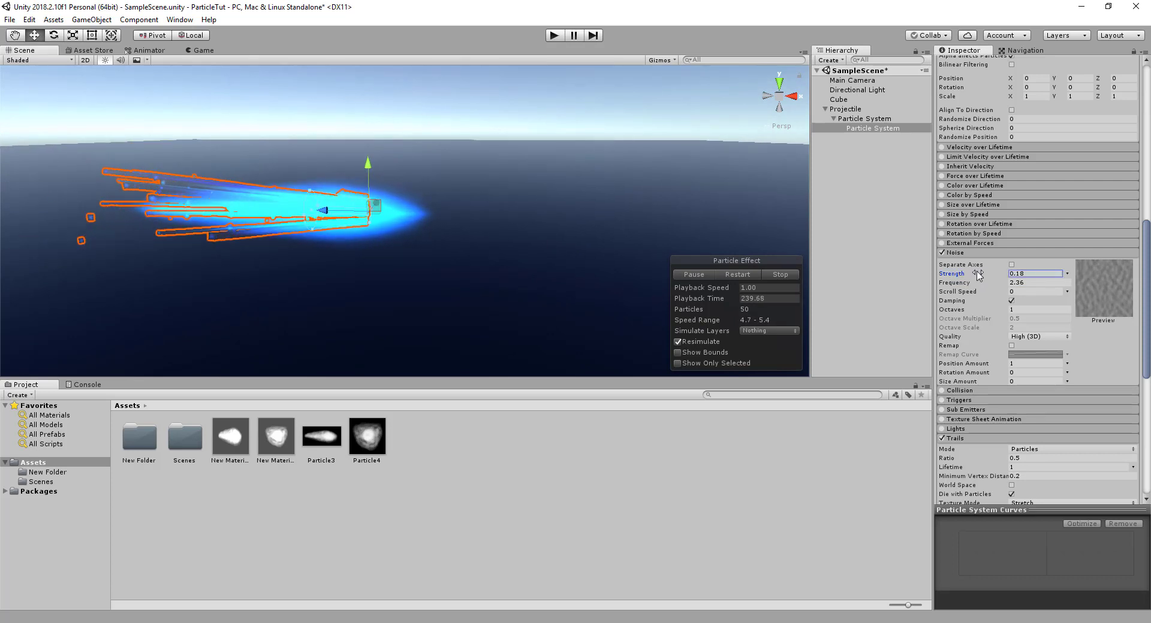
right_drag(687, 247, 501, 249)
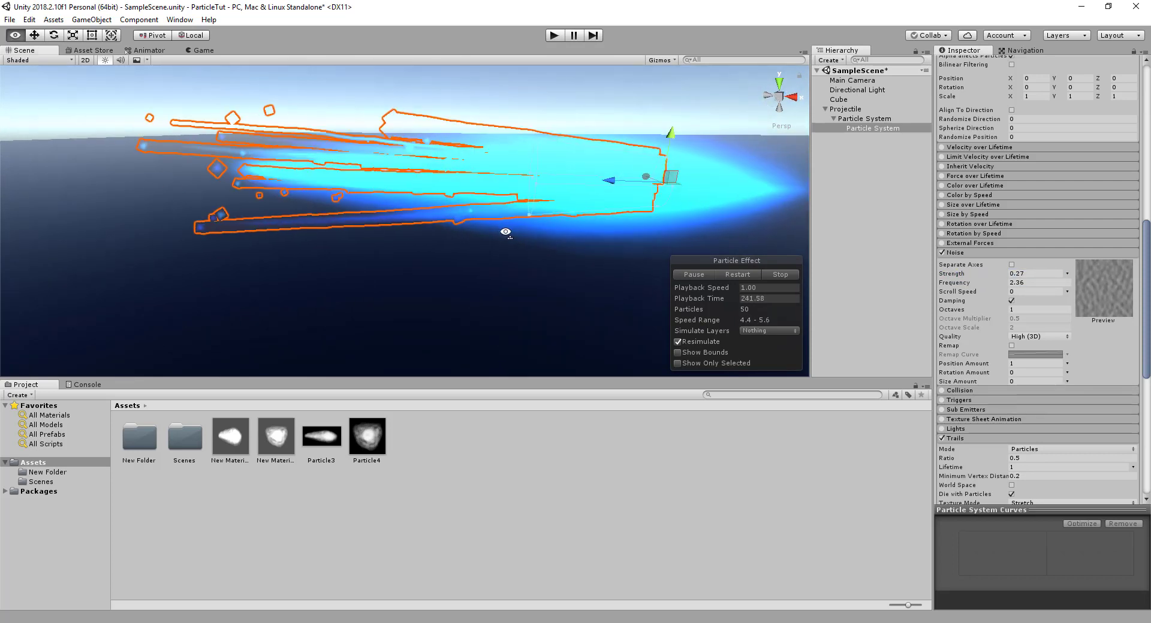
scroll(1028, 342, down, 5)
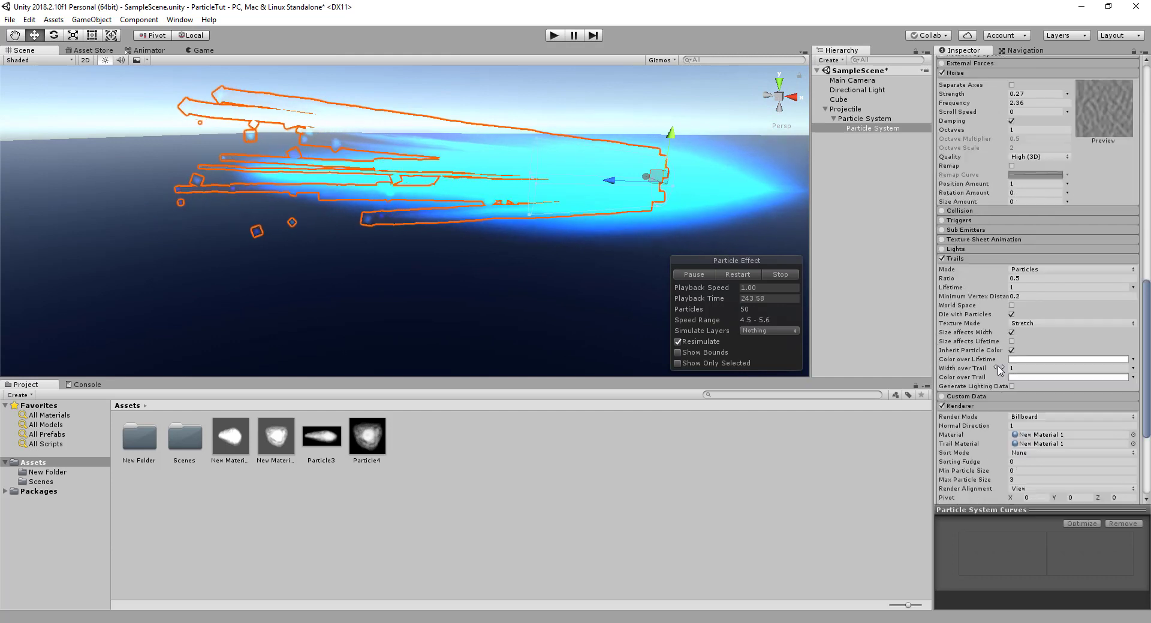
scroll(999, 370, down, 2)
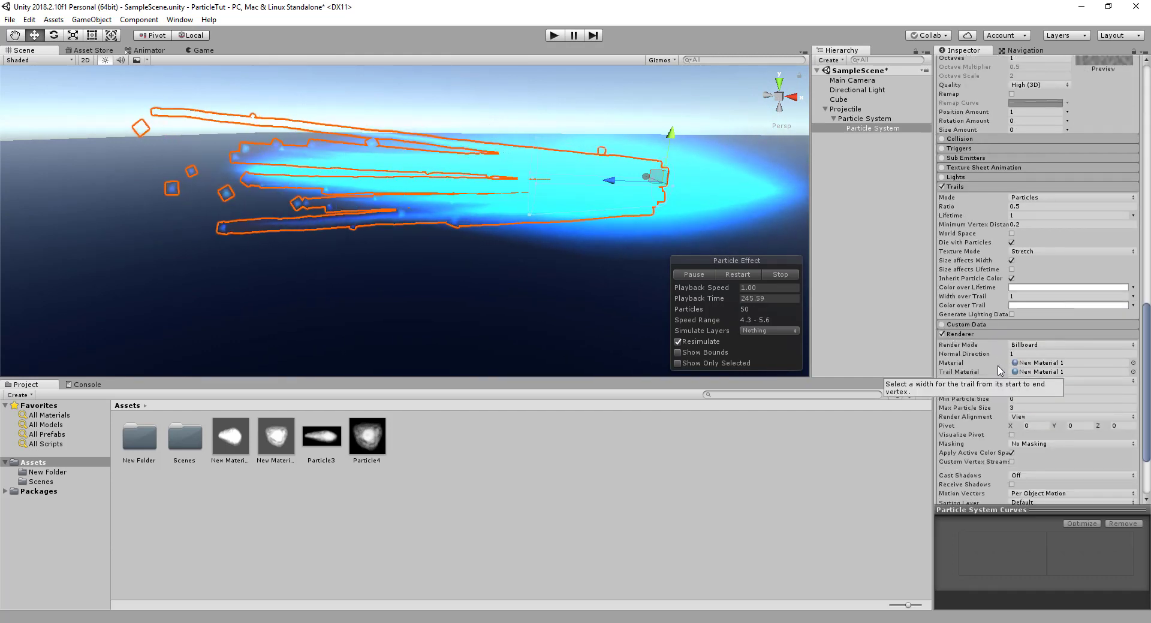
scroll(999, 369, down, 3)
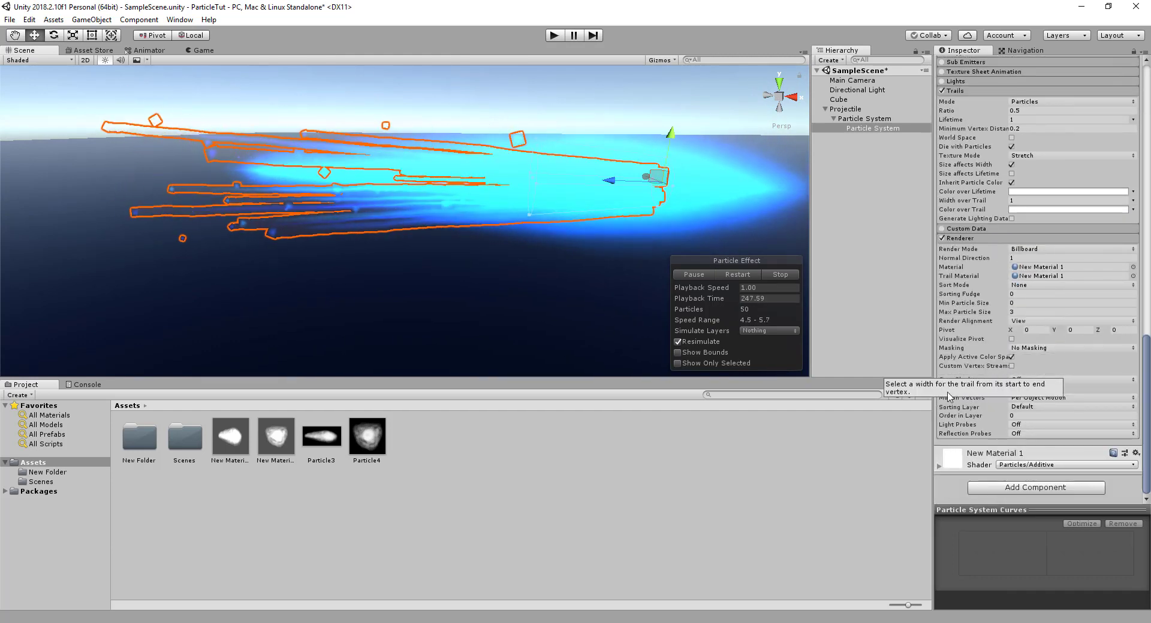
scroll(999, 422, up, 6)
scroll(1000, 422, up, 5)
scroll(965, 396, up, 4)
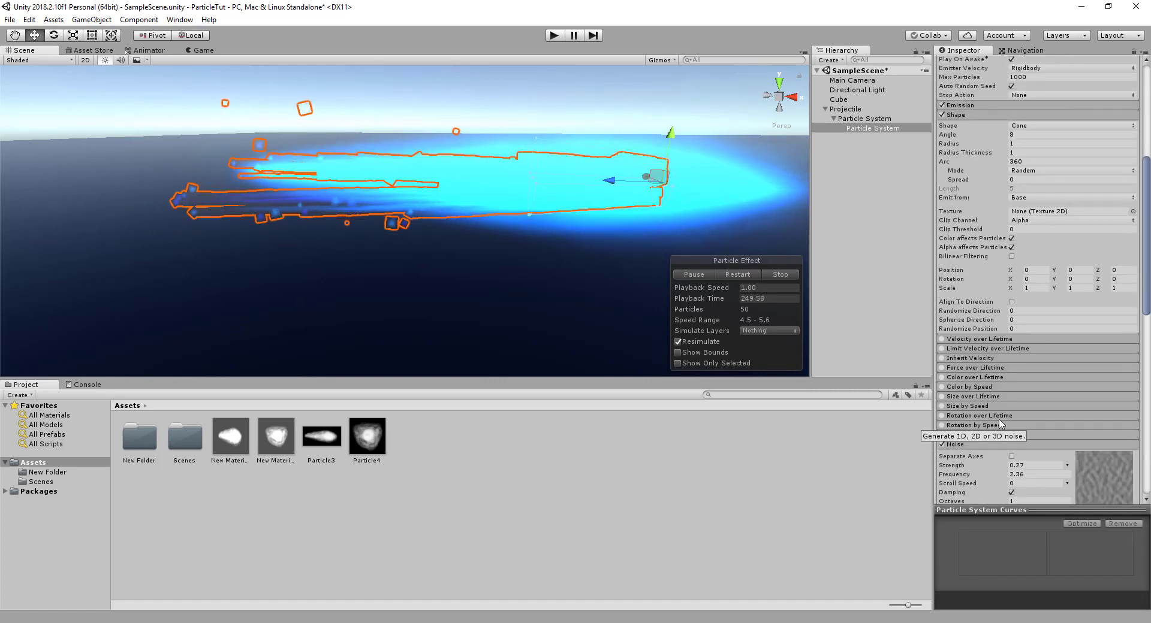
Enable Color over Lifetime with alpha fading from 0 at birth to opaque mid-life and back to 0.
click(942, 378)
click(1040, 390)
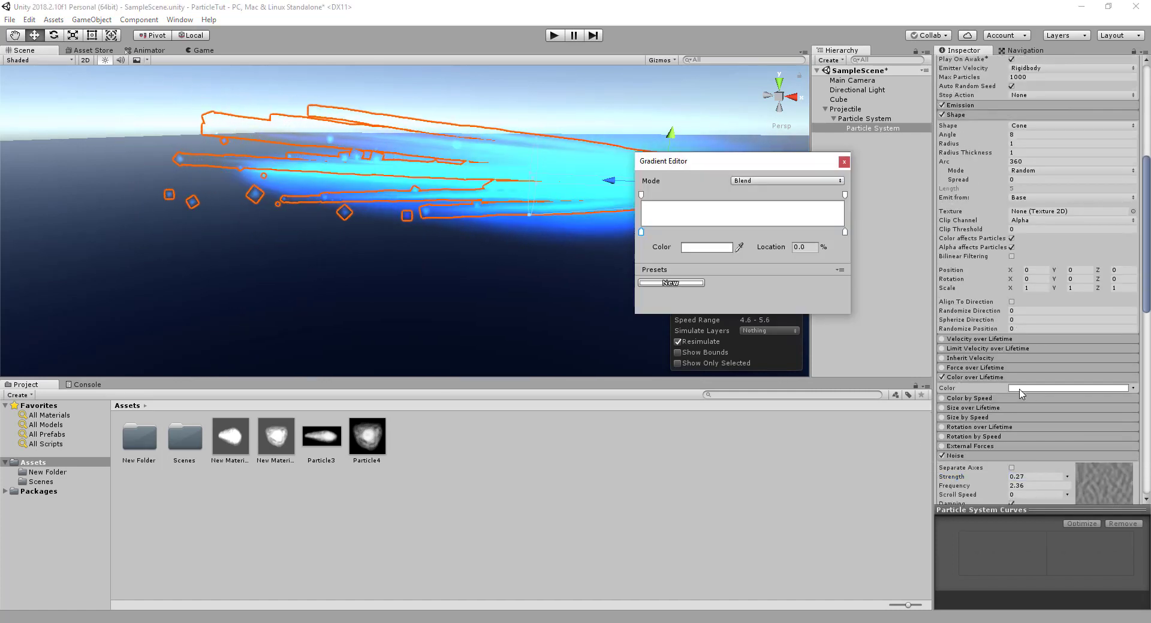
click(743, 196)
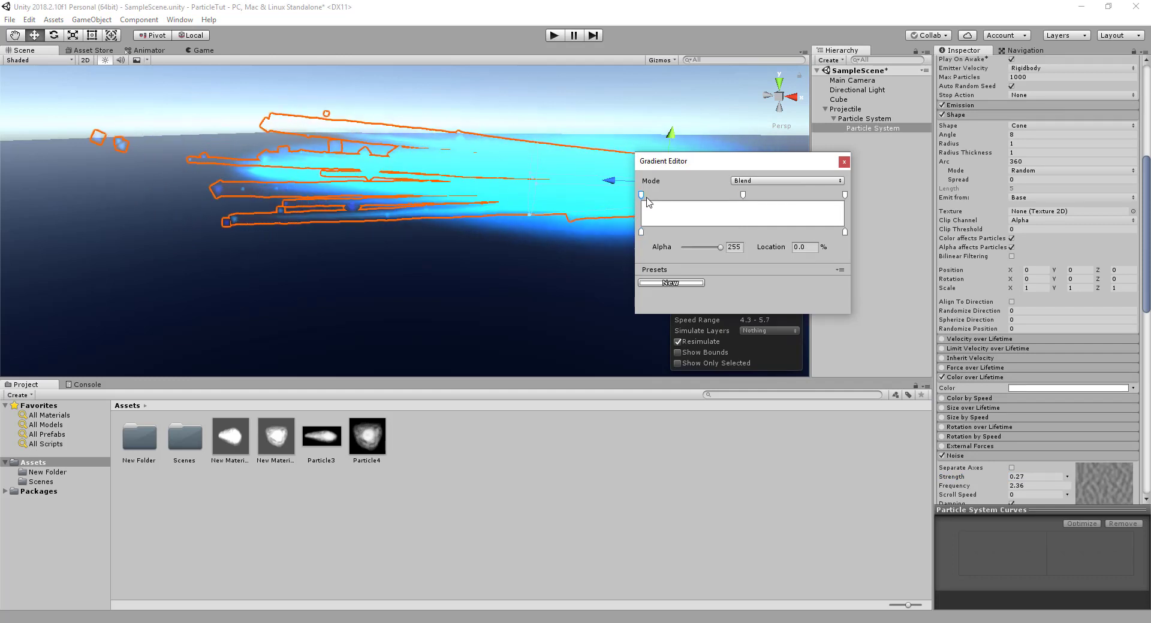
drag(673, 251, 647, 253)
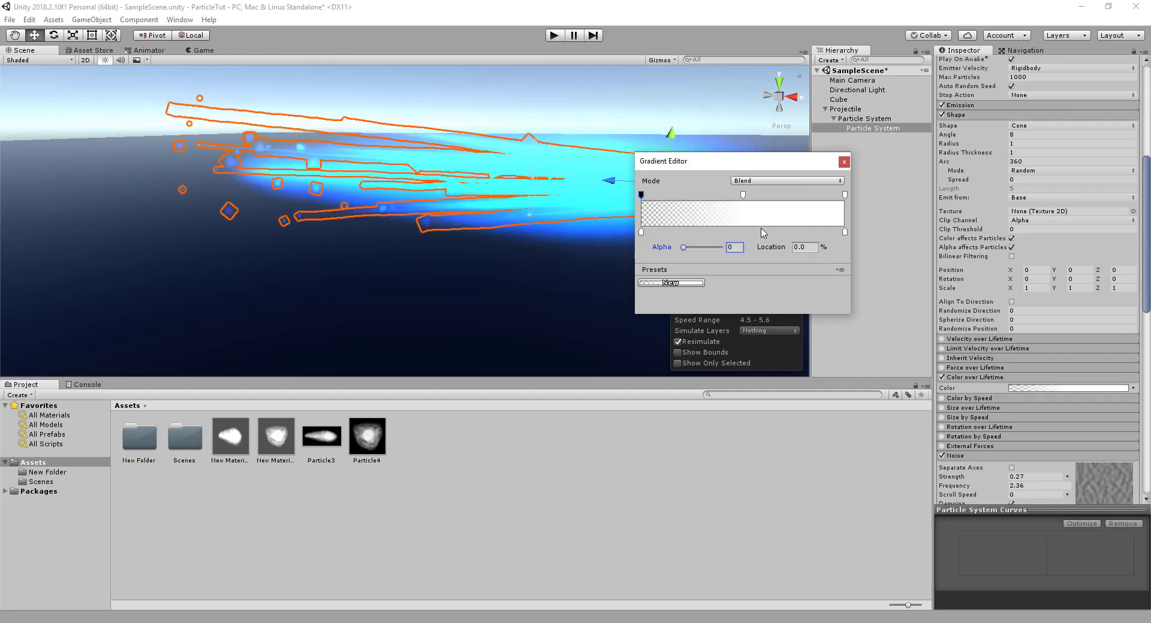
click(845, 194)
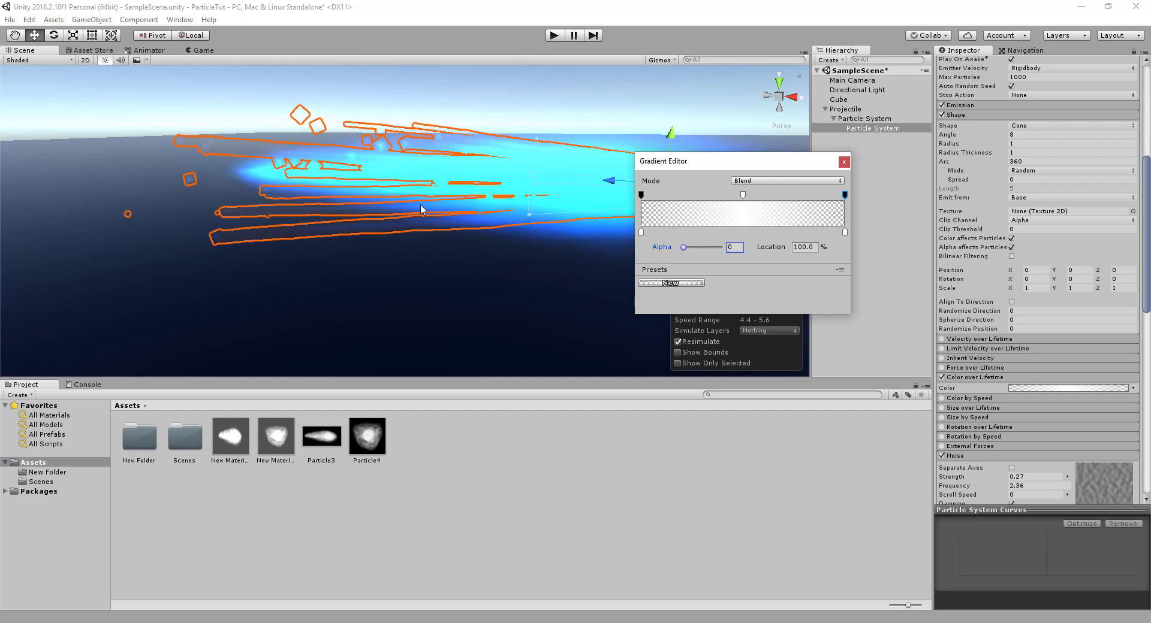
click(473, 238)
key(f)
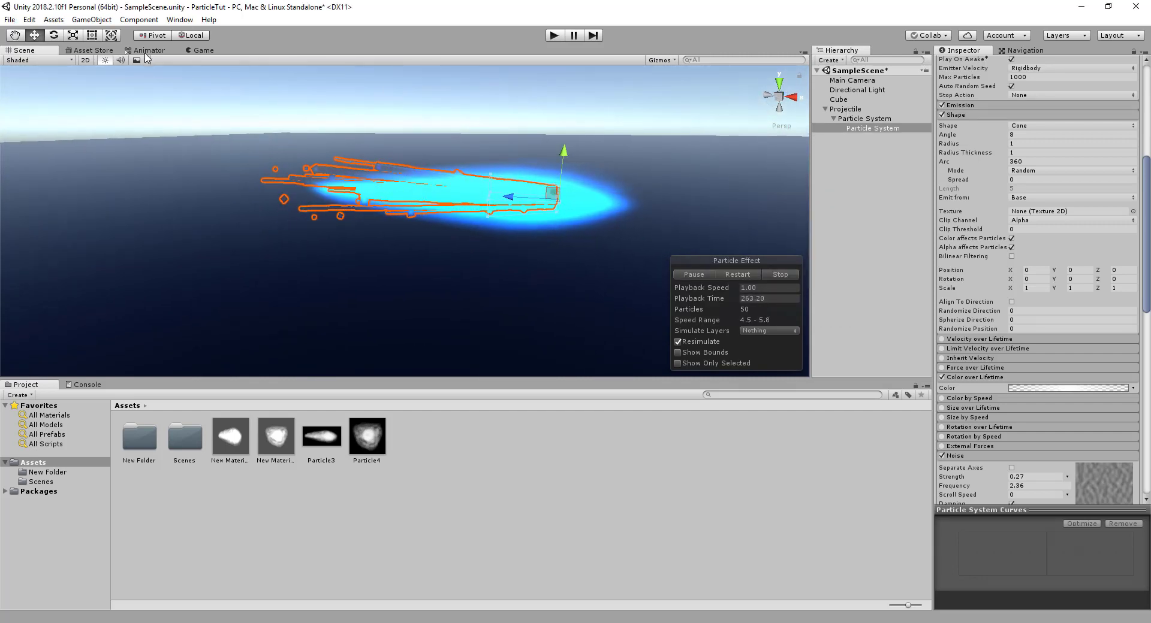
click(202, 52)
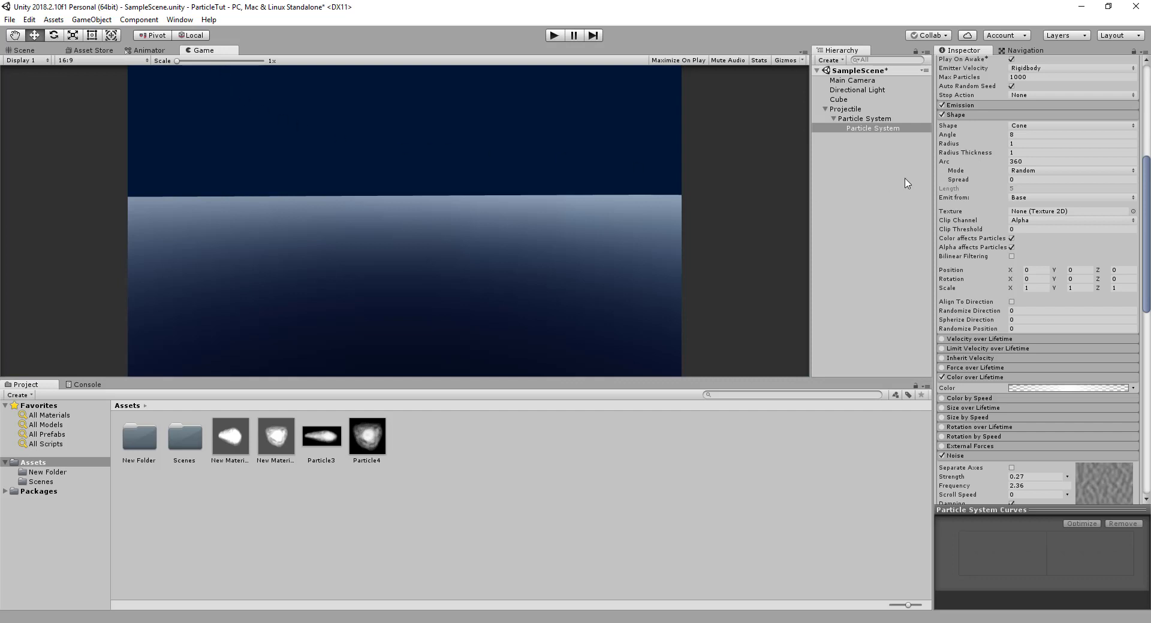
click(24, 50)
scroll(476, 244, down, 3)
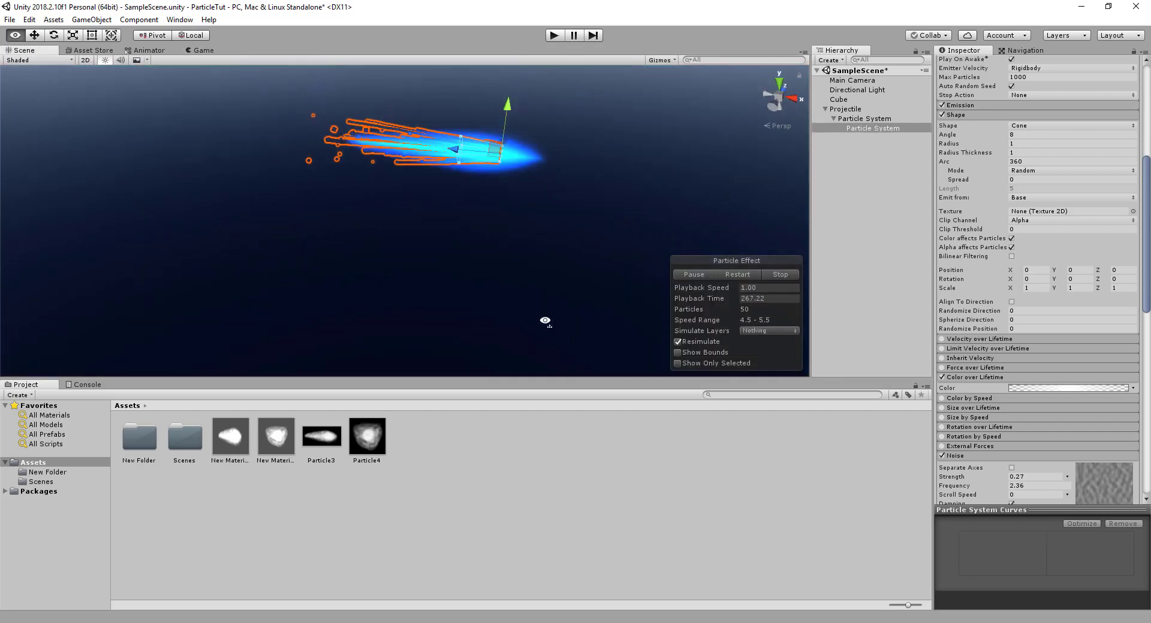
scroll(541, 318, down, 3)
click(373, 296)
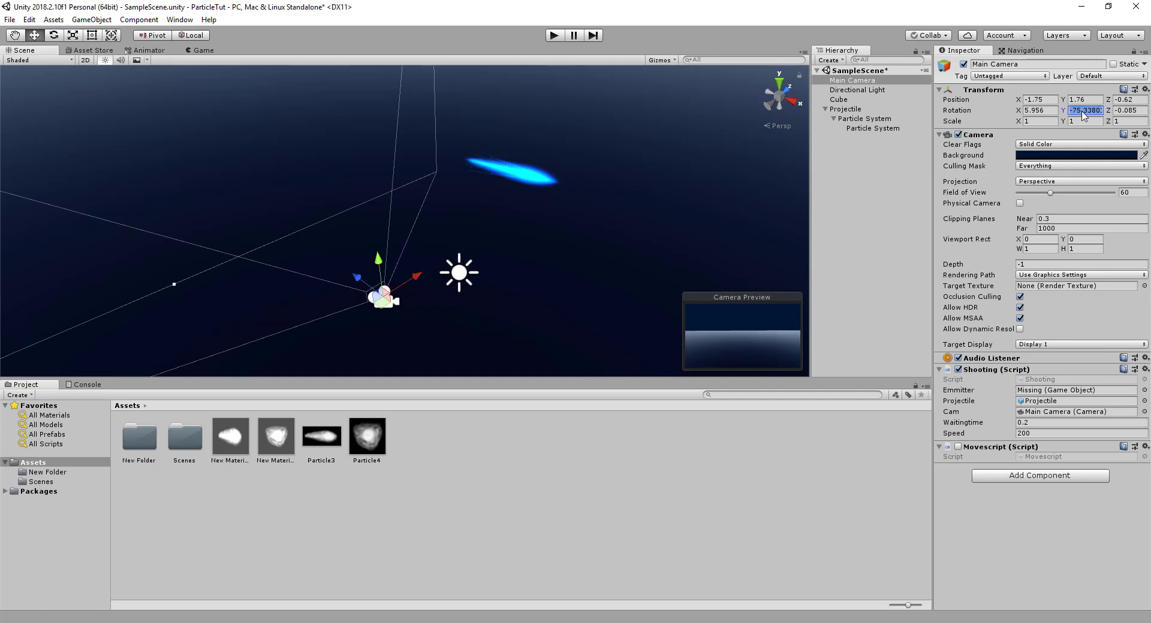
text(0)
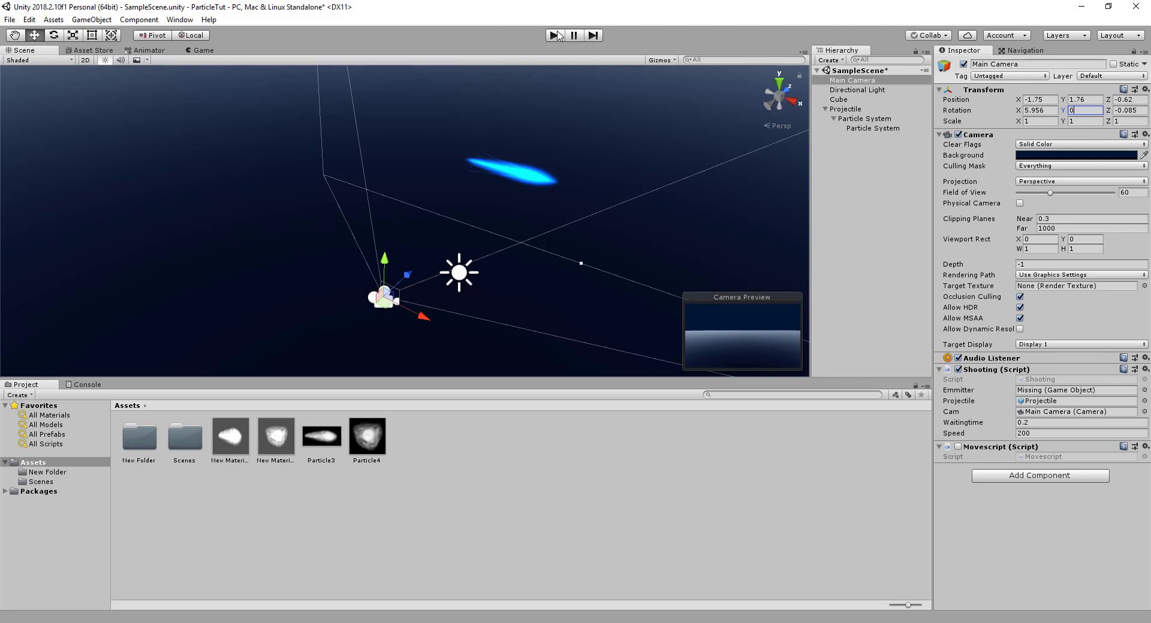
click(555, 35)
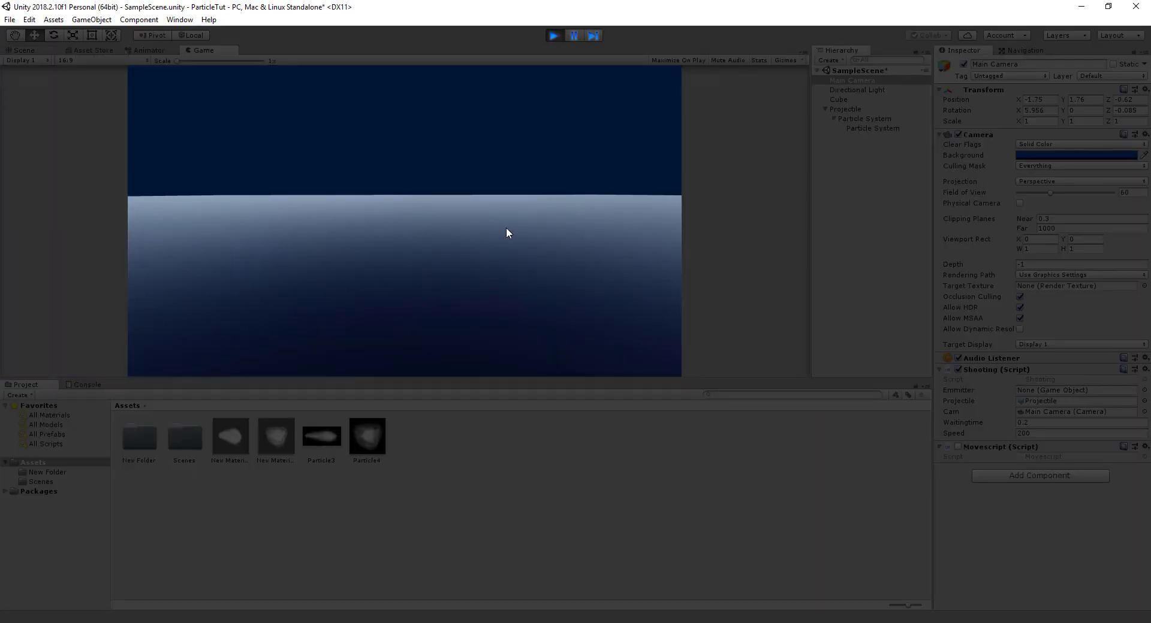
click(16, 50)
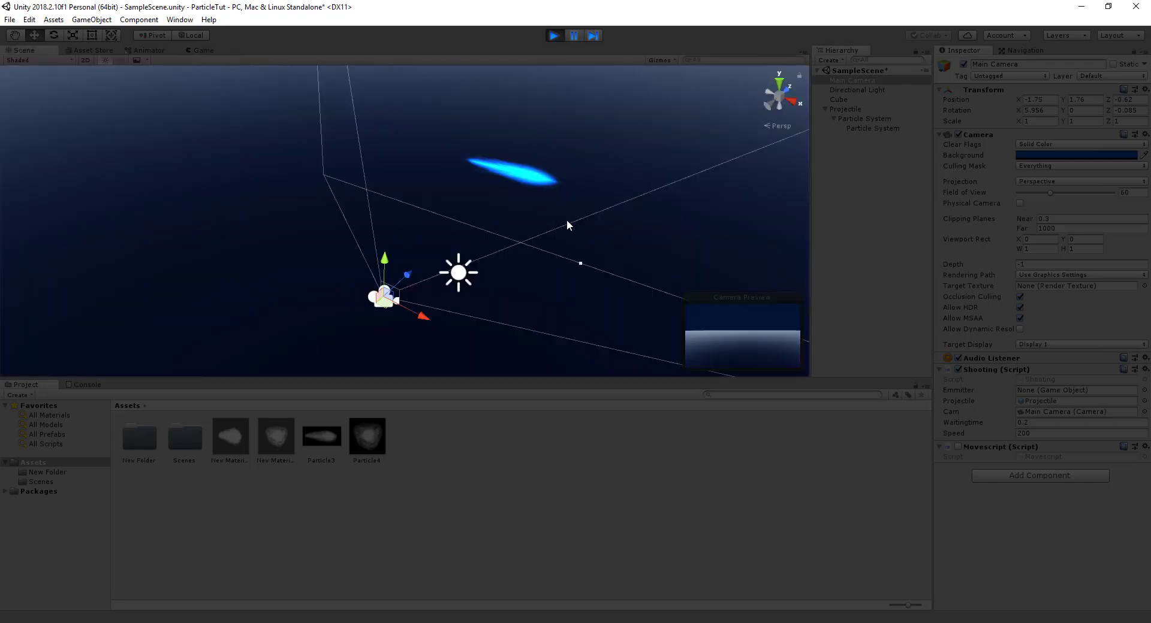
right_drag(568, 226, 474, 236)
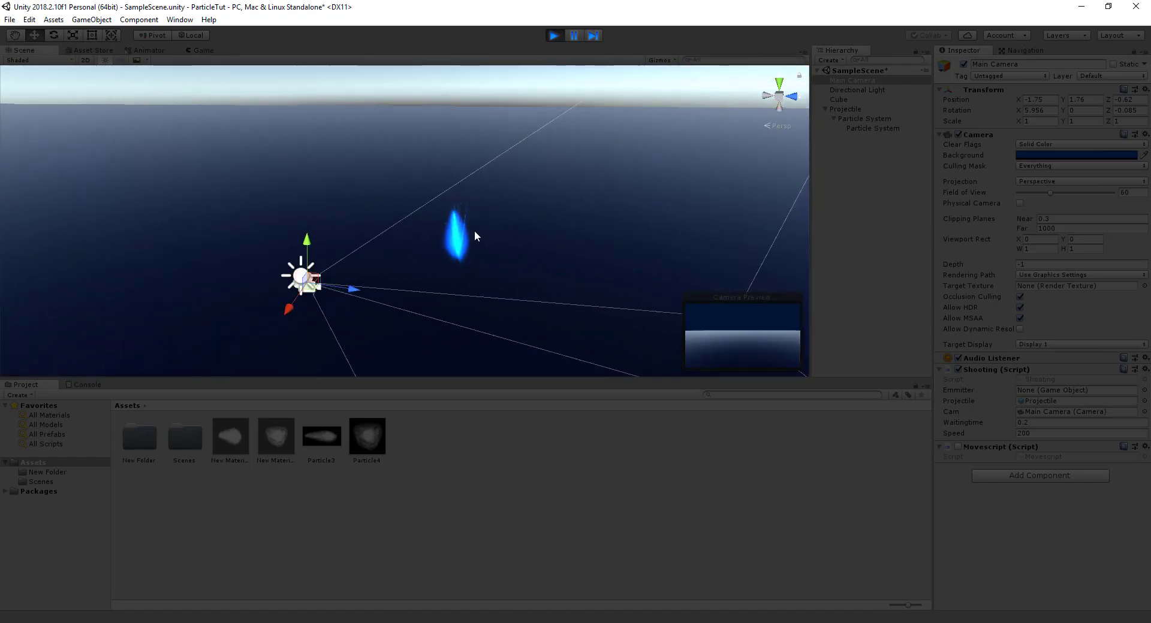
click(465, 238)
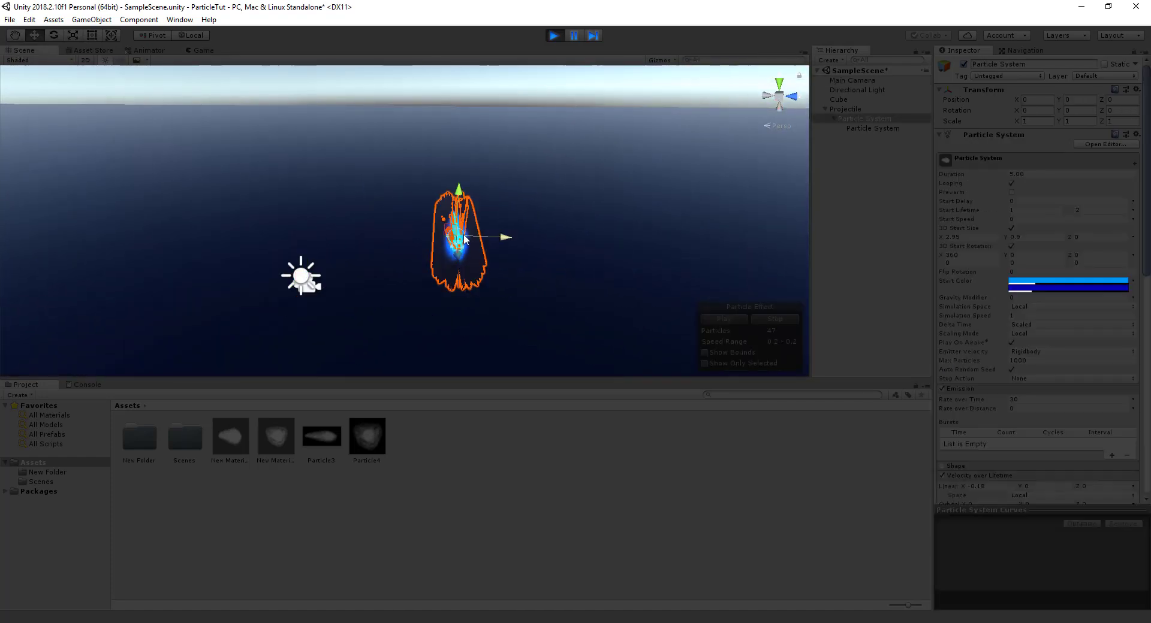
click(887, 108)
drag(457, 195, 455, 256)
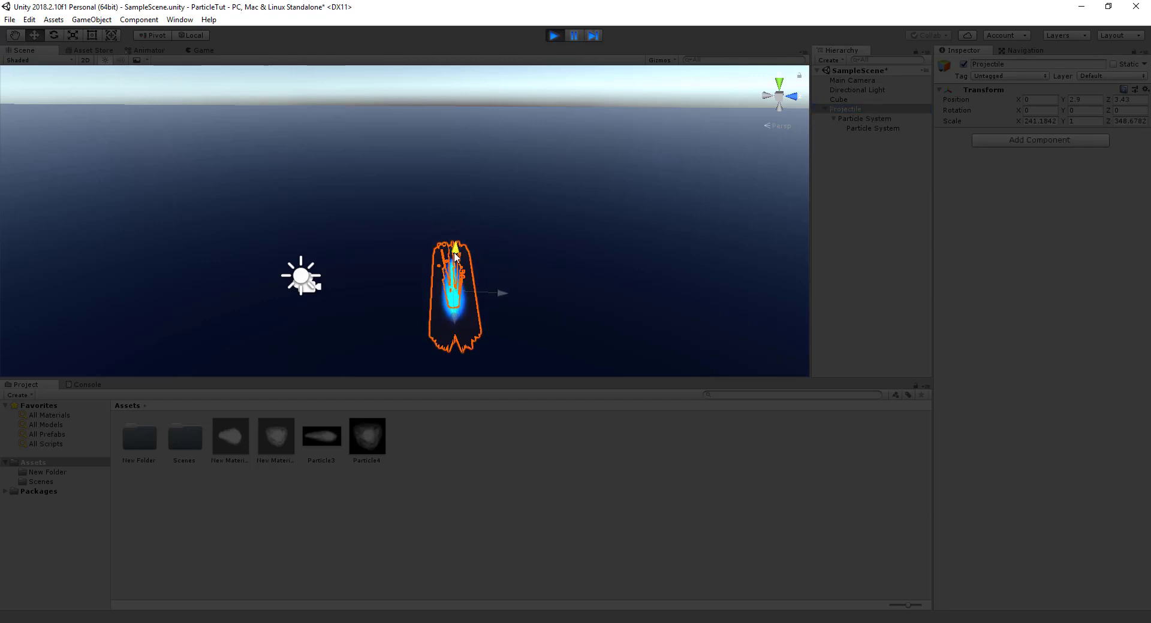
click(193, 50)
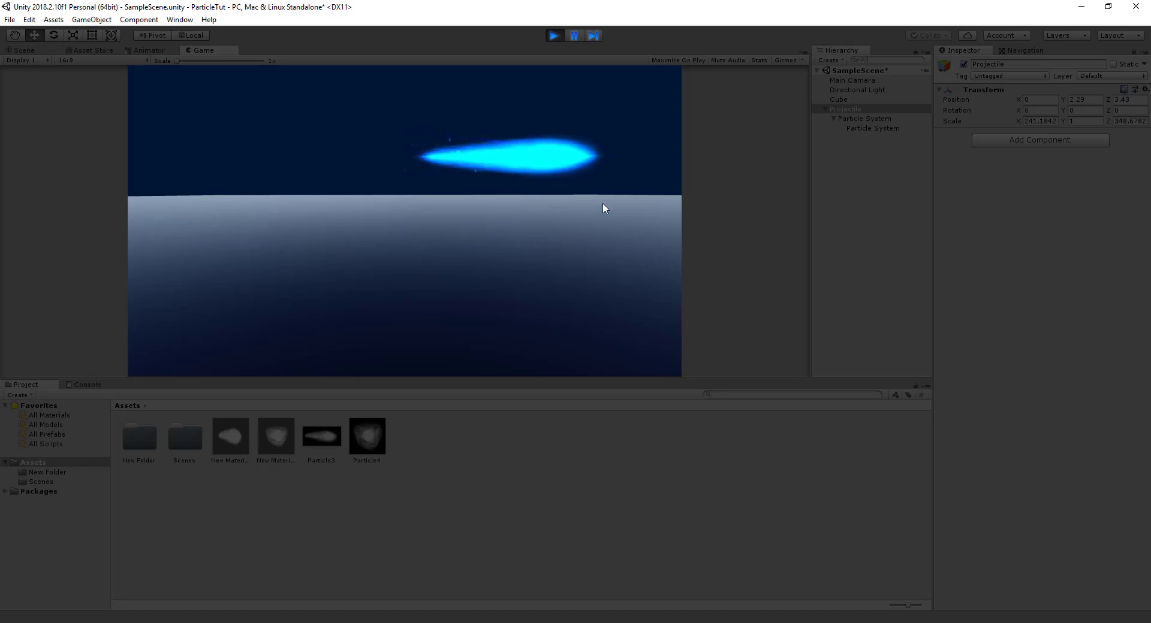
click(554, 35)
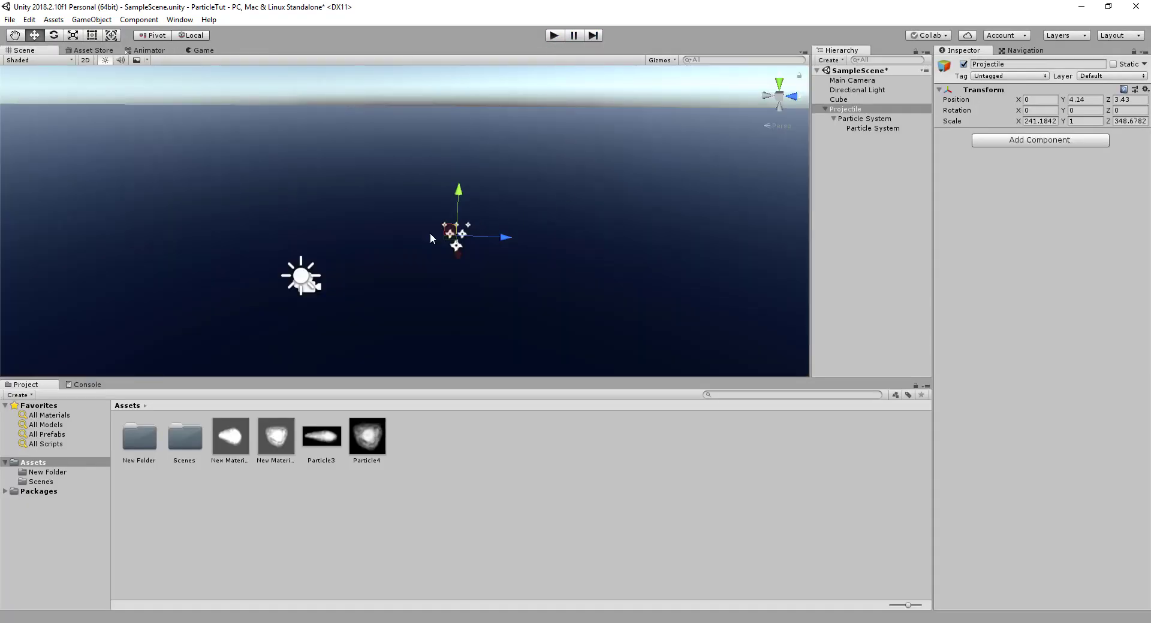
Duplicate the child sparkle Particle System to create Particle System (1).
click(867, 120)
alt+drag(506, 237, 712, 246)
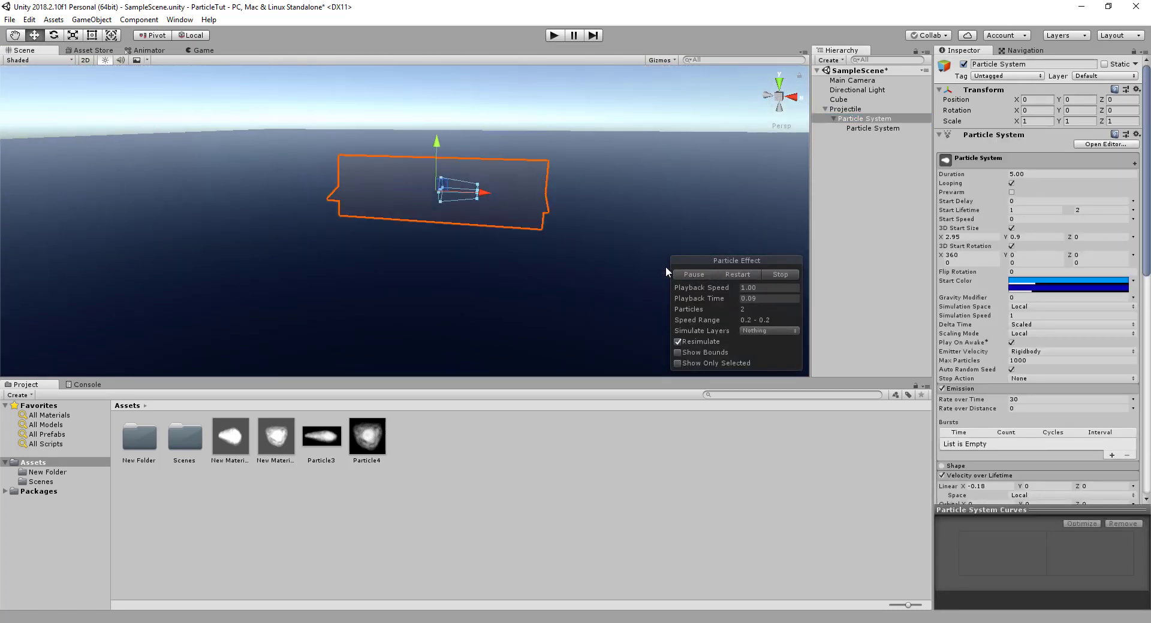
right_drag(666, 270, 586, 226)
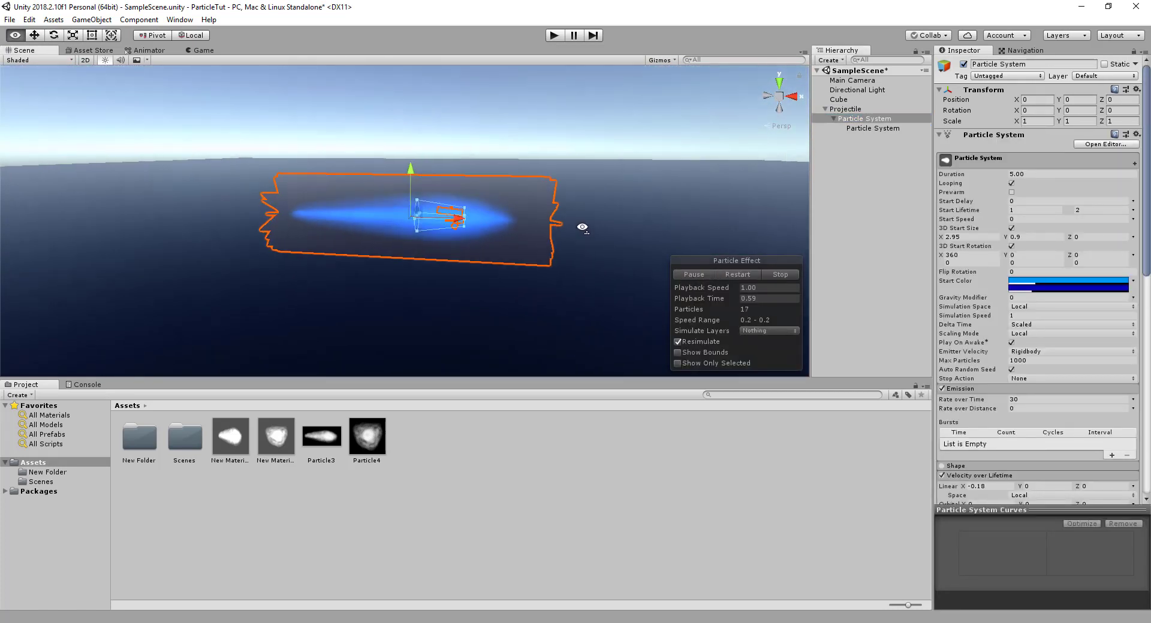
right_click(858, 133)
click(881, 179)
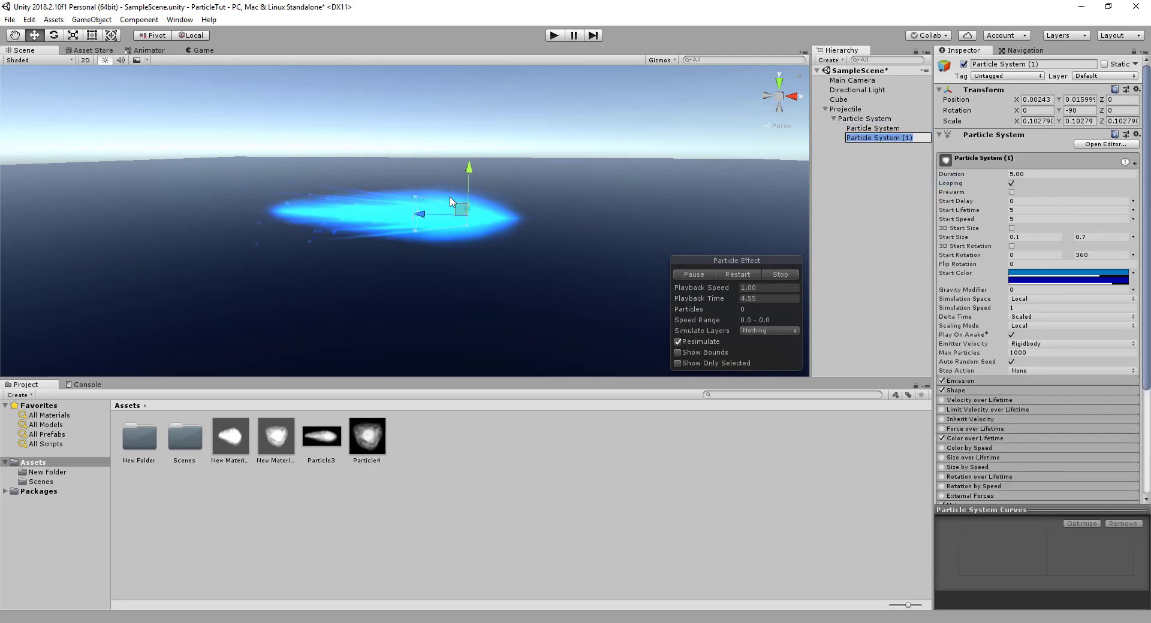
click(423, 214)
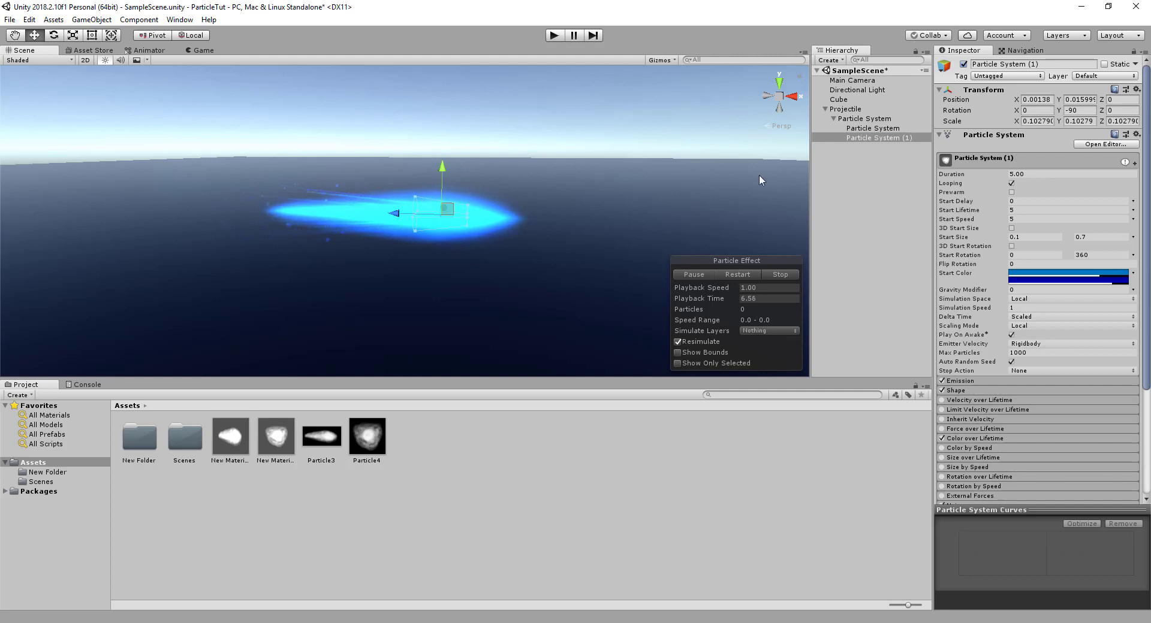
scroll(988, 360, down, 5)
Expand the Shape module and stretch Particle System (1) along Z with the Scale tool.
click(953, 247)
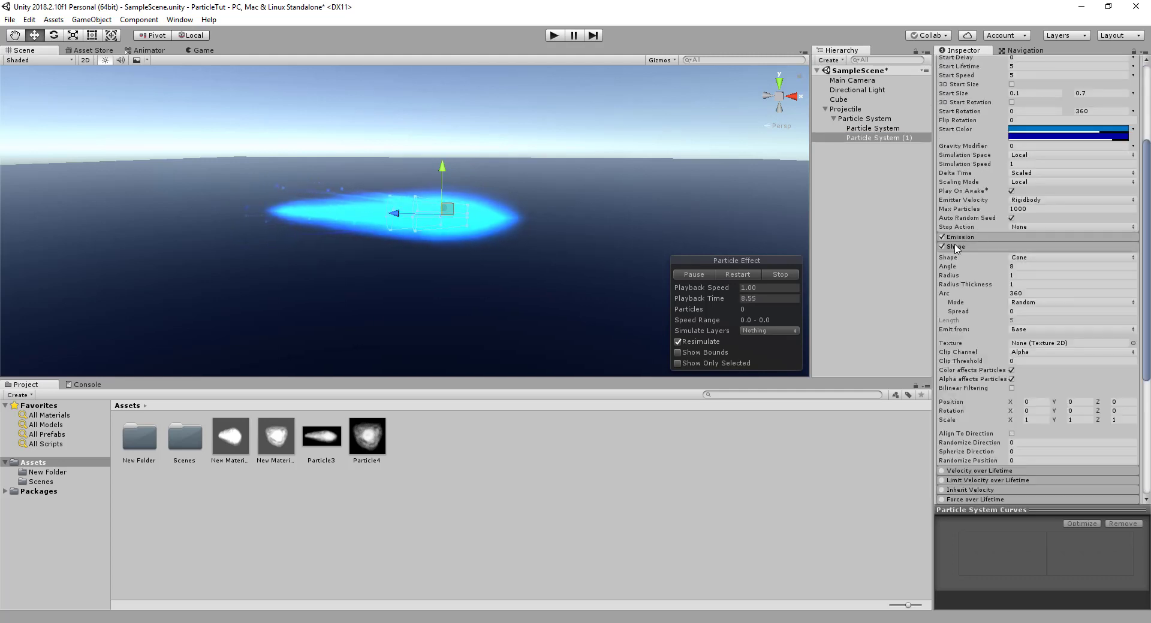
click(1017, 267)
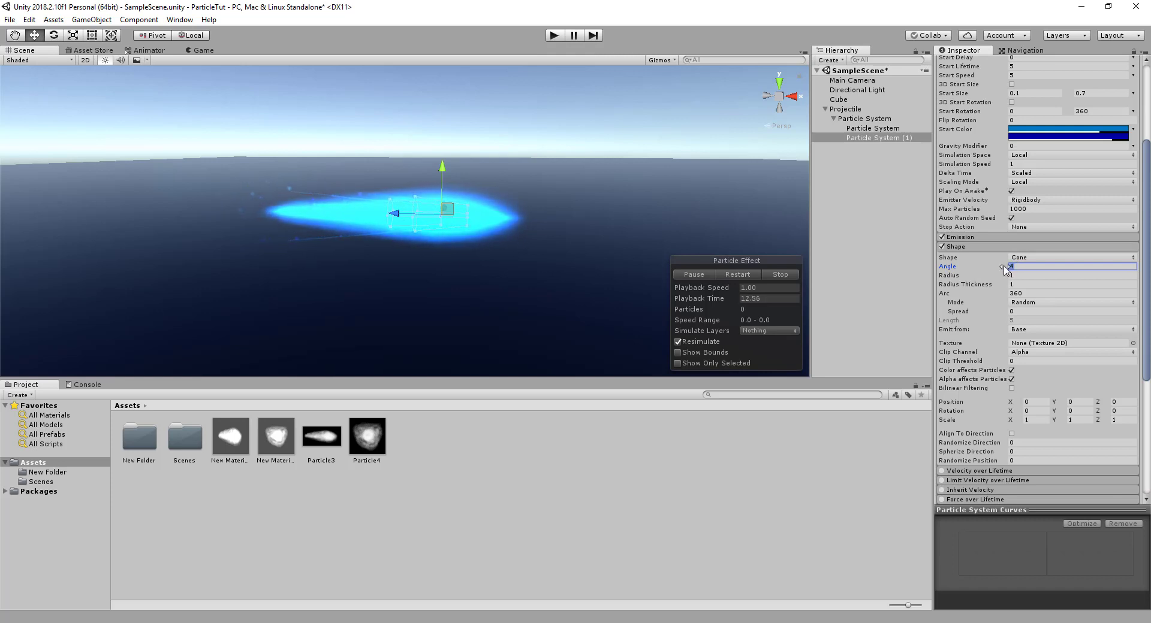
drag(1016, 267, 910, 265)
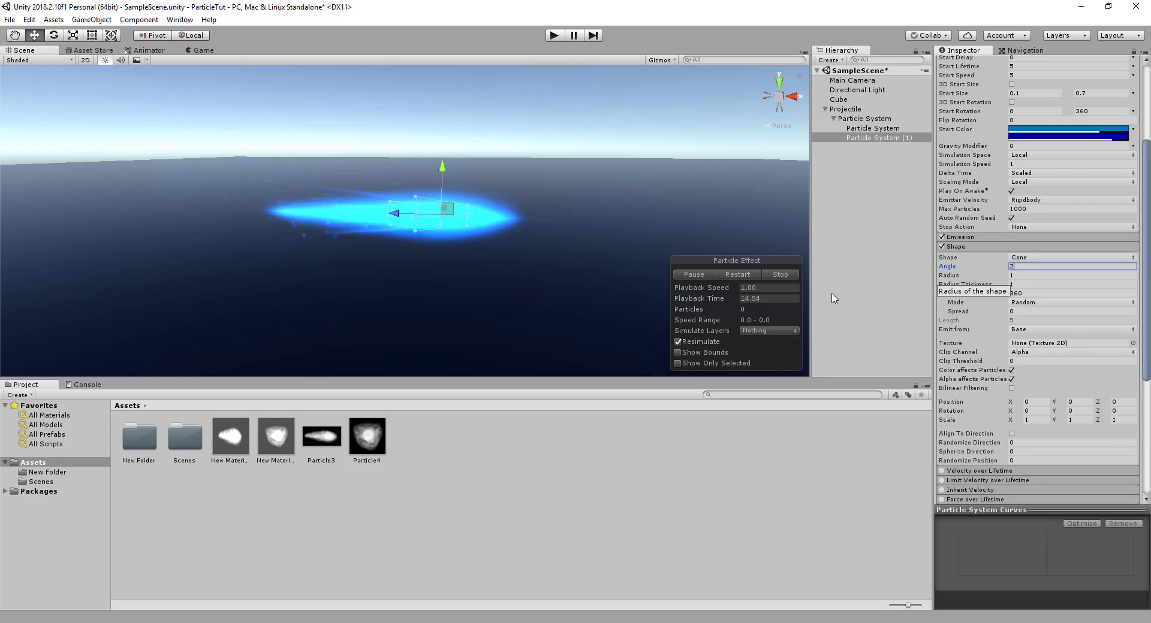
click(73, 34)
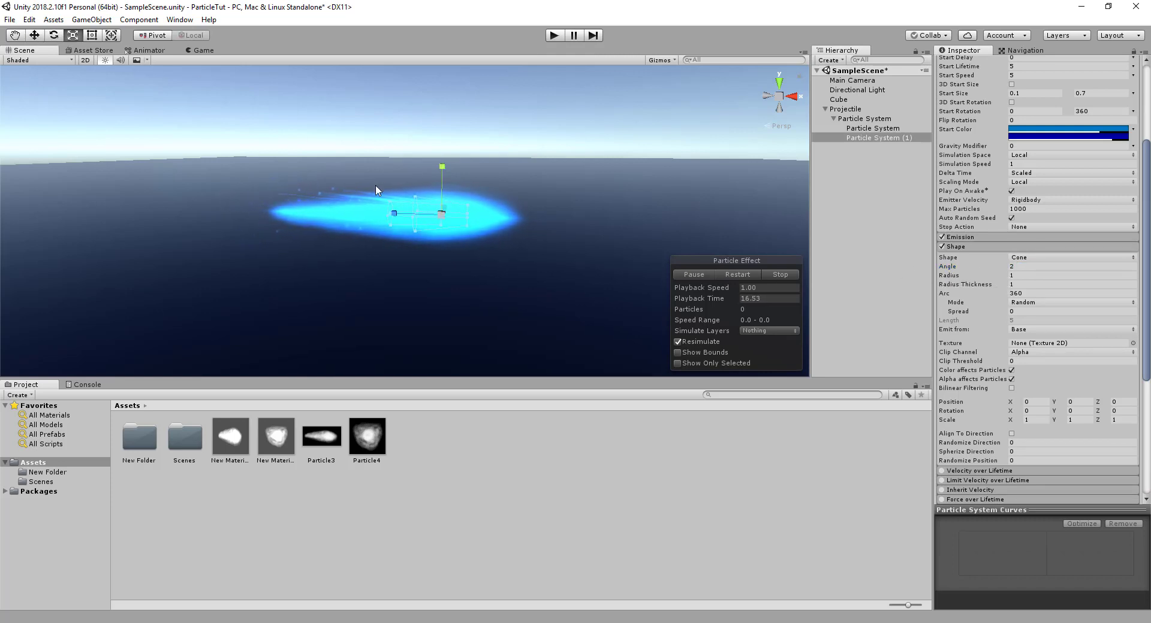
drag(394, 214, 322, 217)
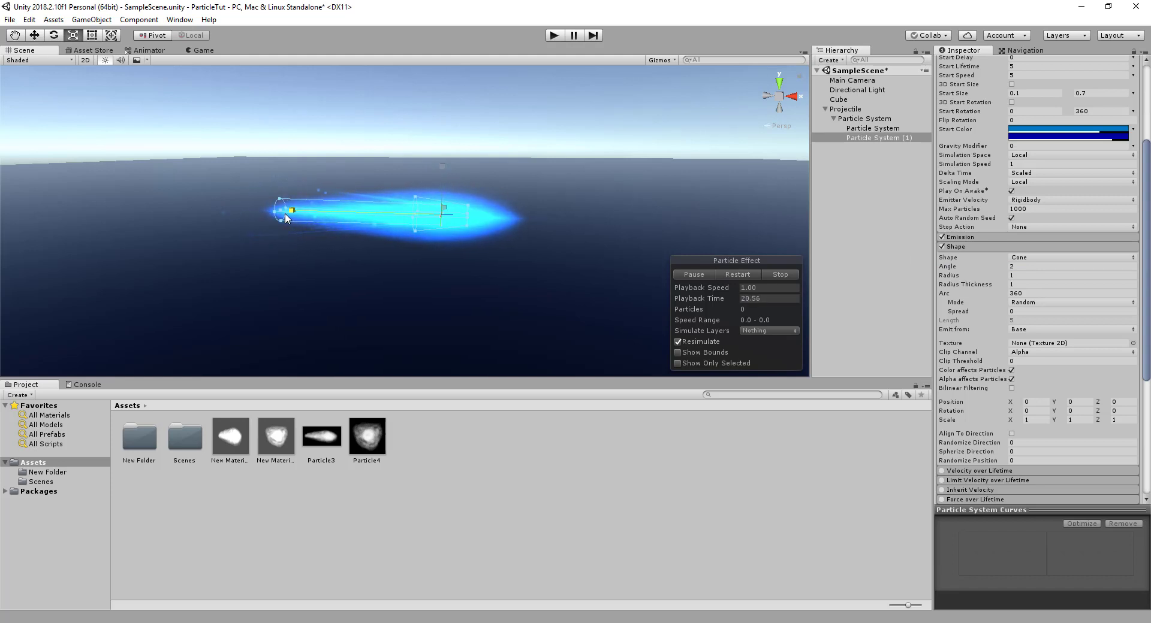
drag(268, 218, 276, 218)
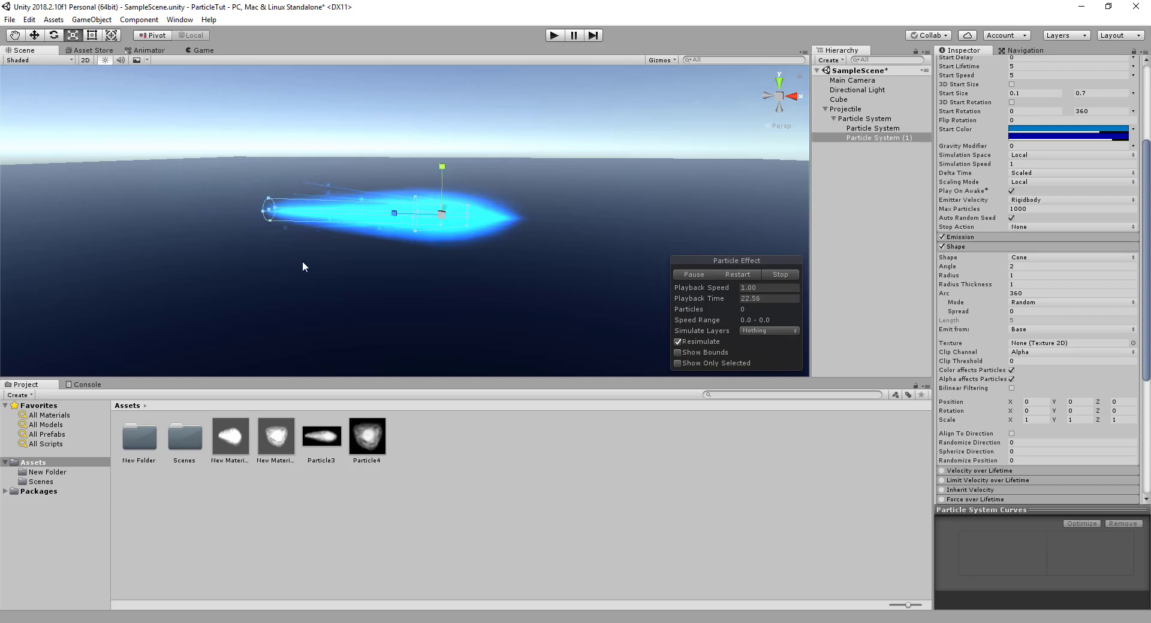
right_drag(600, 197, 500, 210)
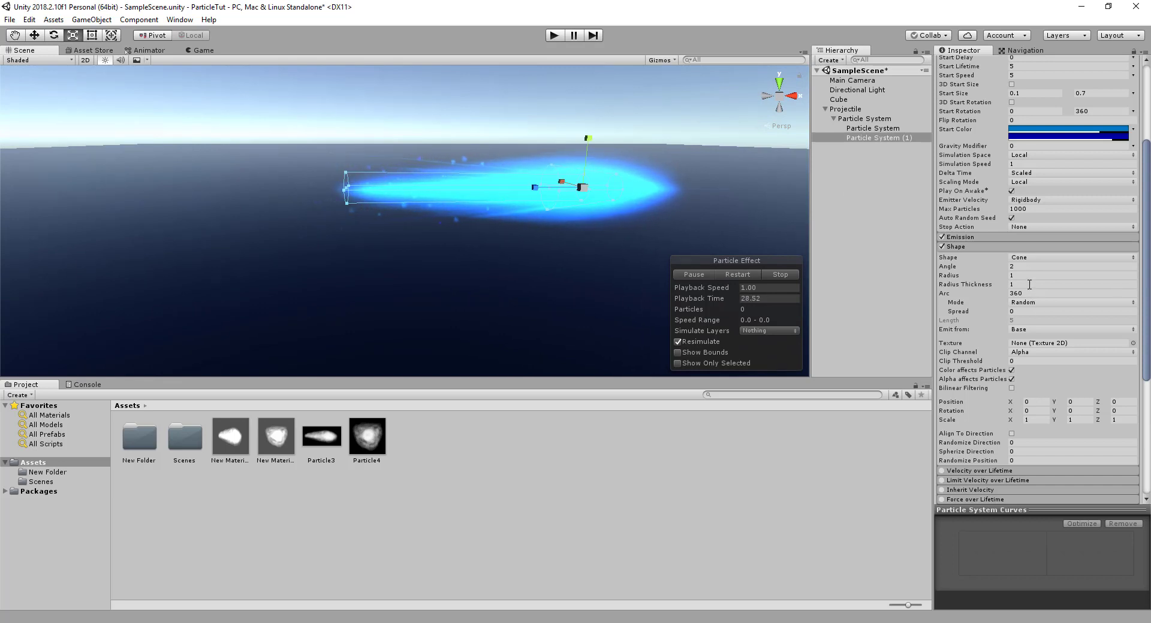
Make the cone emit from Volume with Angle 8.45 and play the effect to preview the trail.
click(1027, 330)
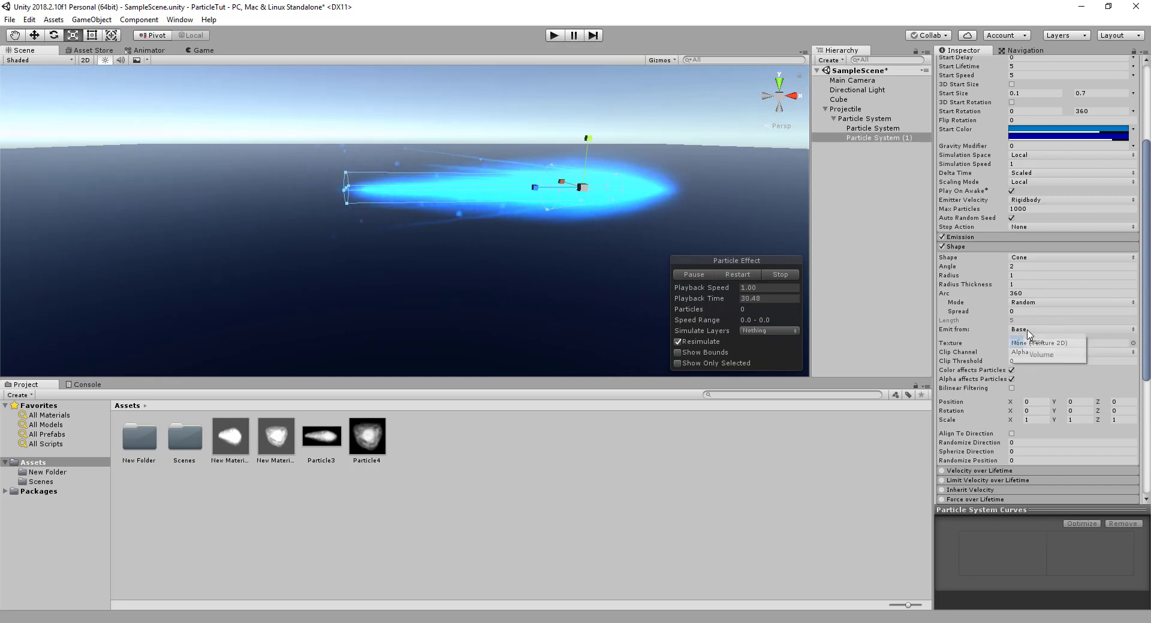
click(1039, 355)
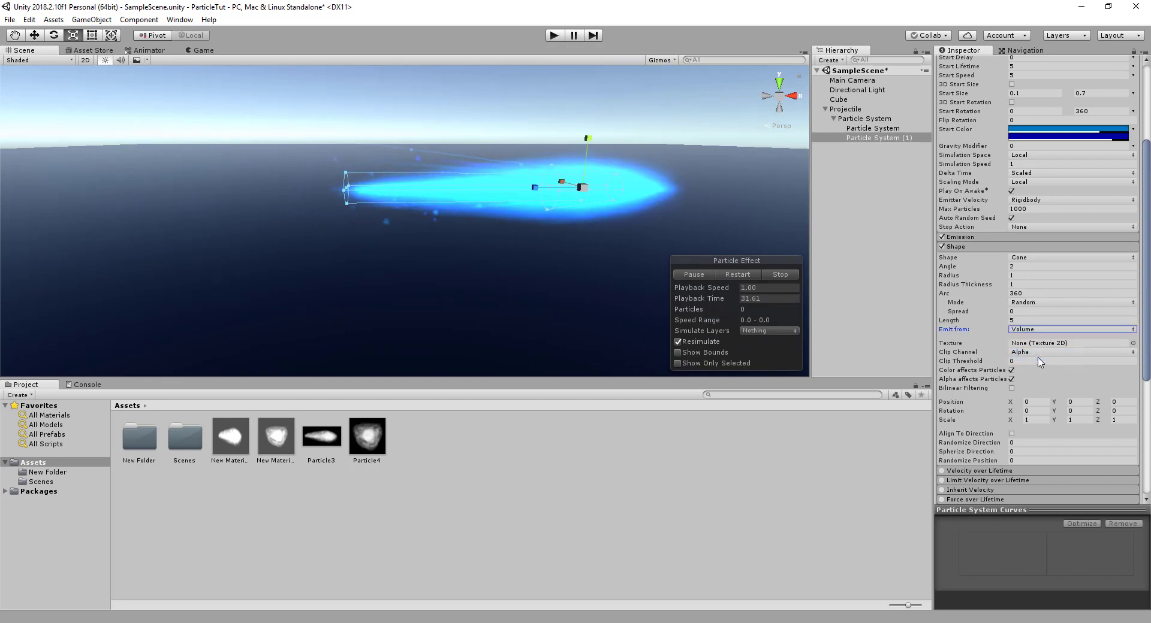
right_drag(476, 200, 473, 205)
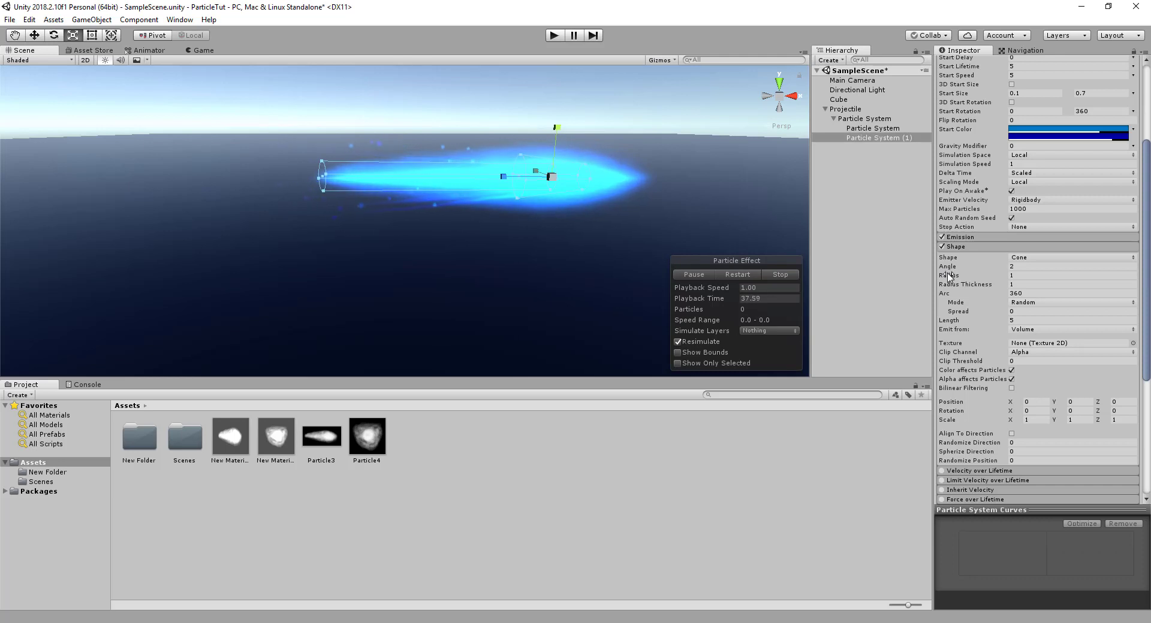
drag(950, 267, 1082, 277)
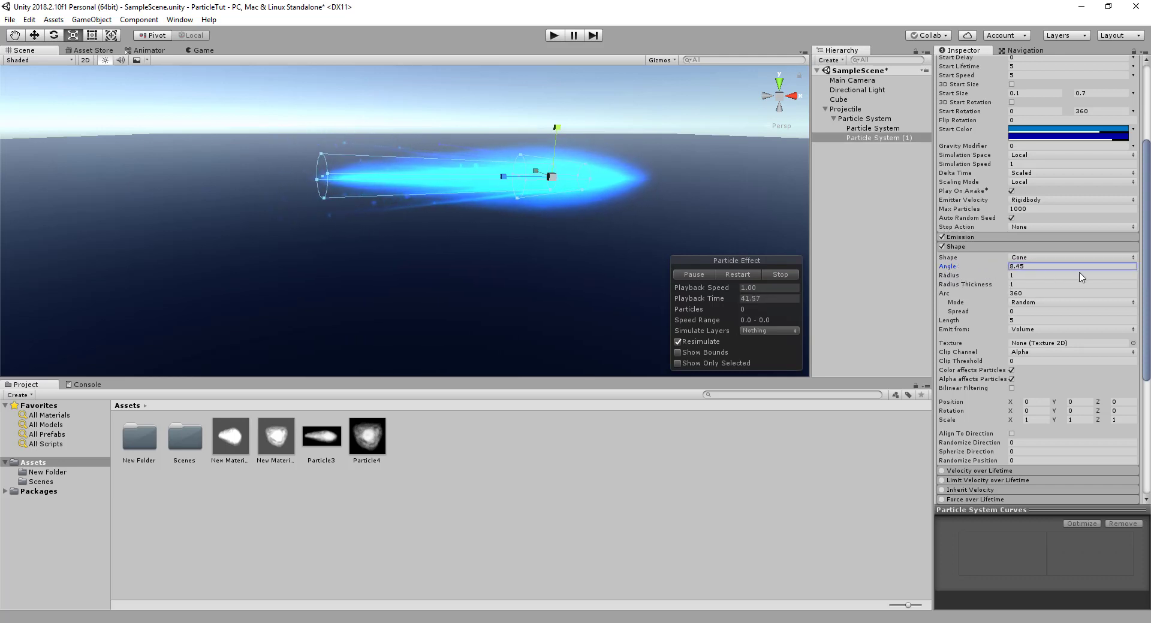
click(697, 275)
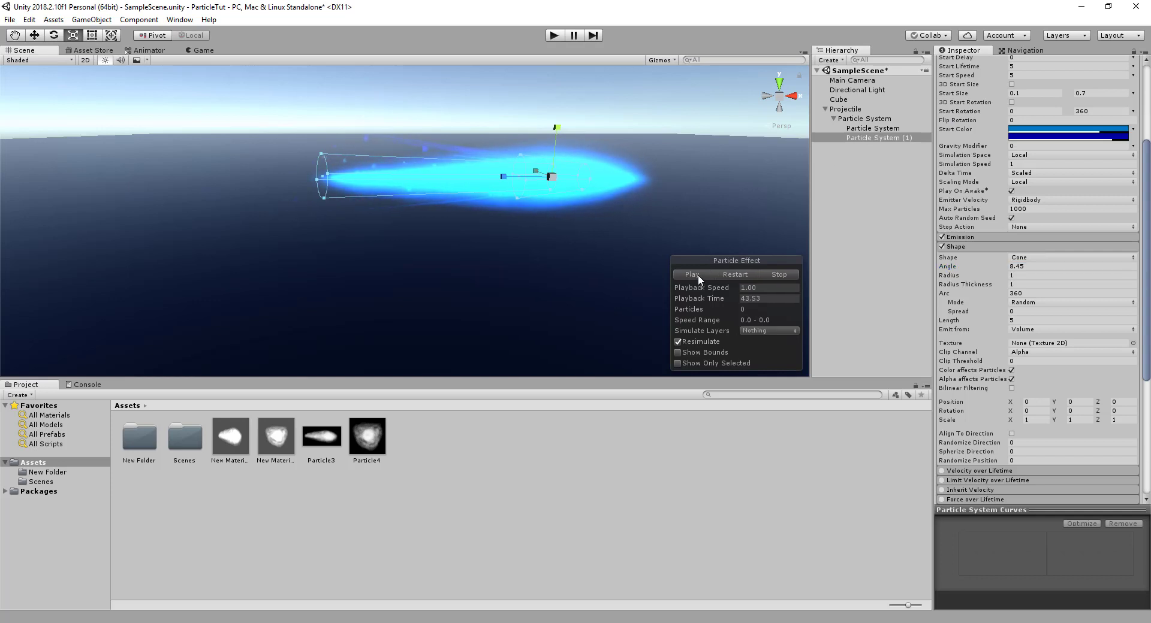
alt+drag(481, 243, 431, 242)
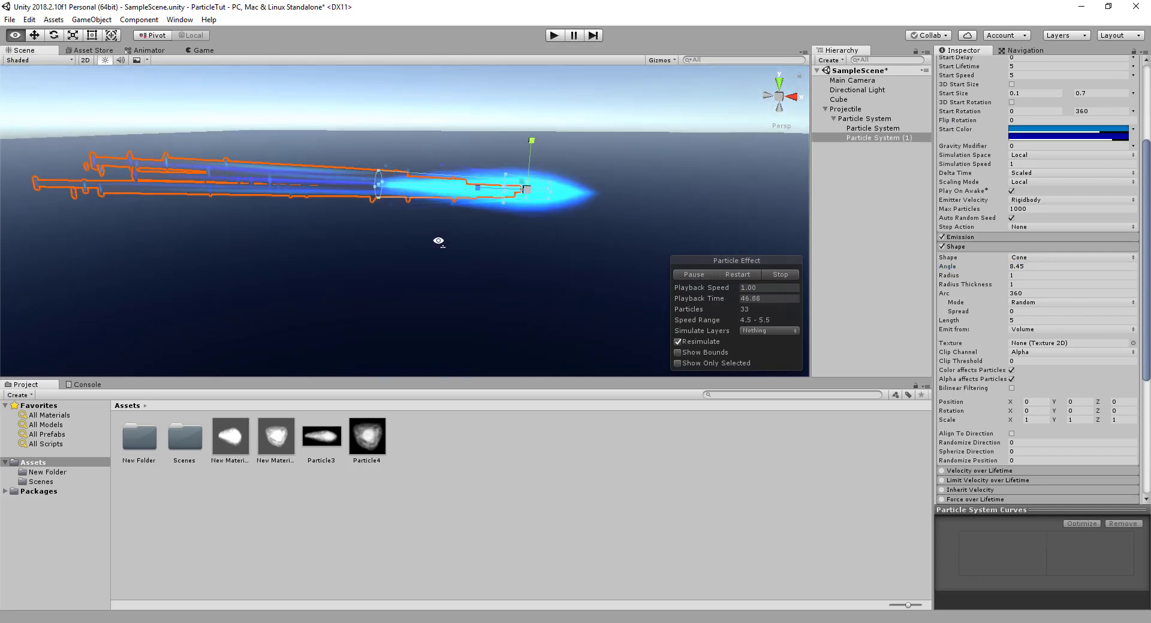
alt+drag(431, 242, 189, 149)
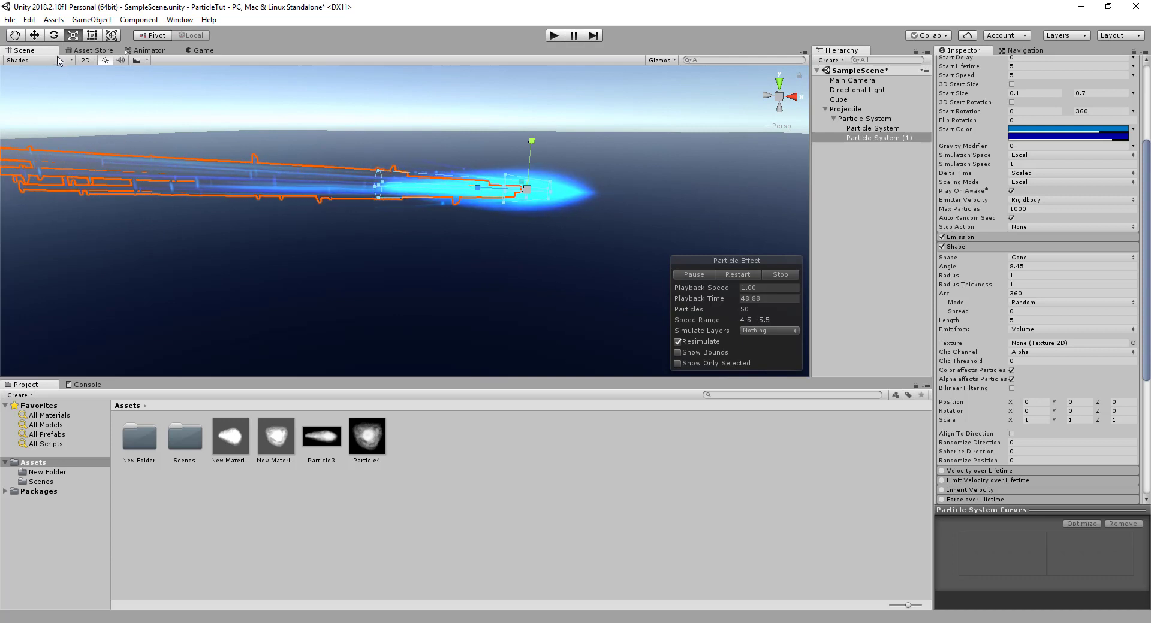
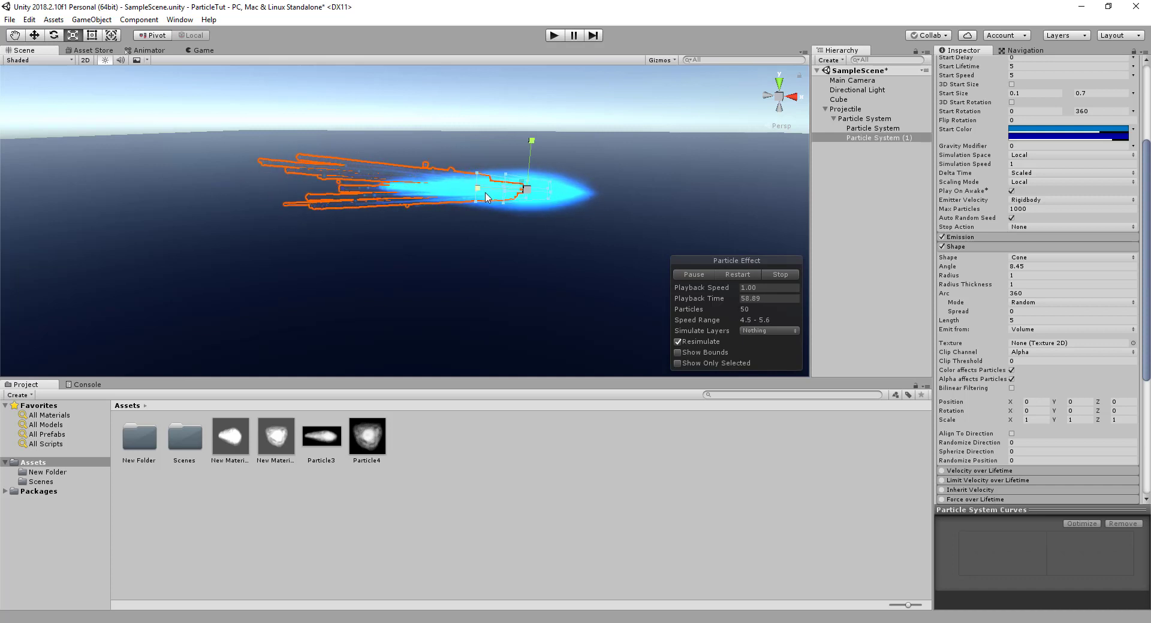
Set Particle System (1)'s Shape cone angle to 1 and orbit to inspect the narrower beam.
click(1038, 264)
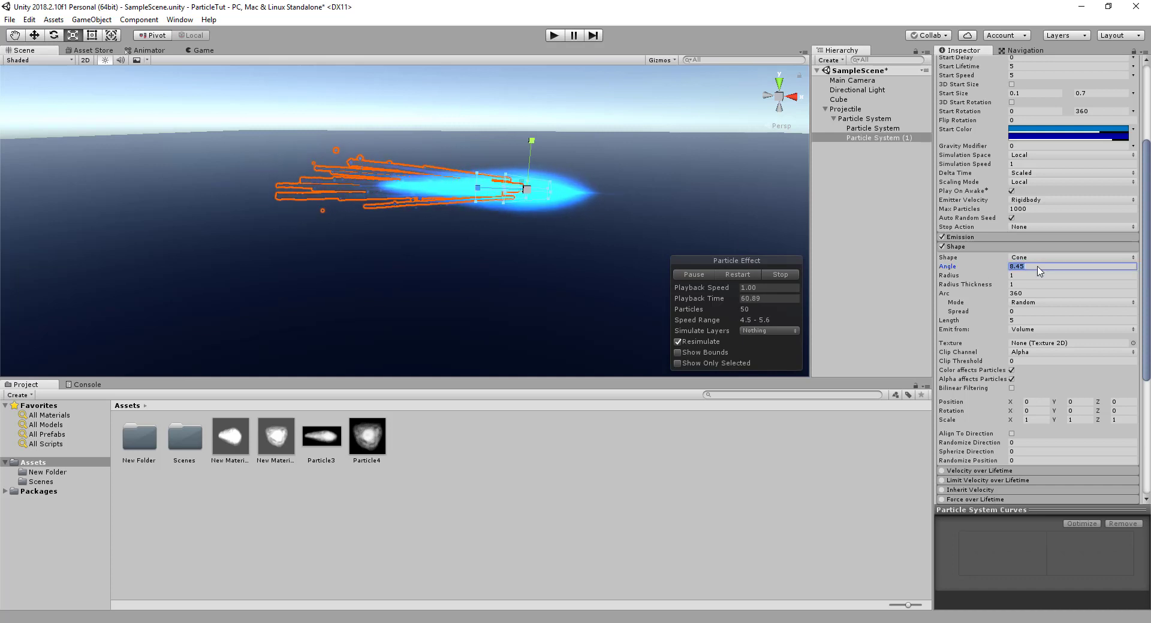
text(2)
key(BackSpace)
text(1)
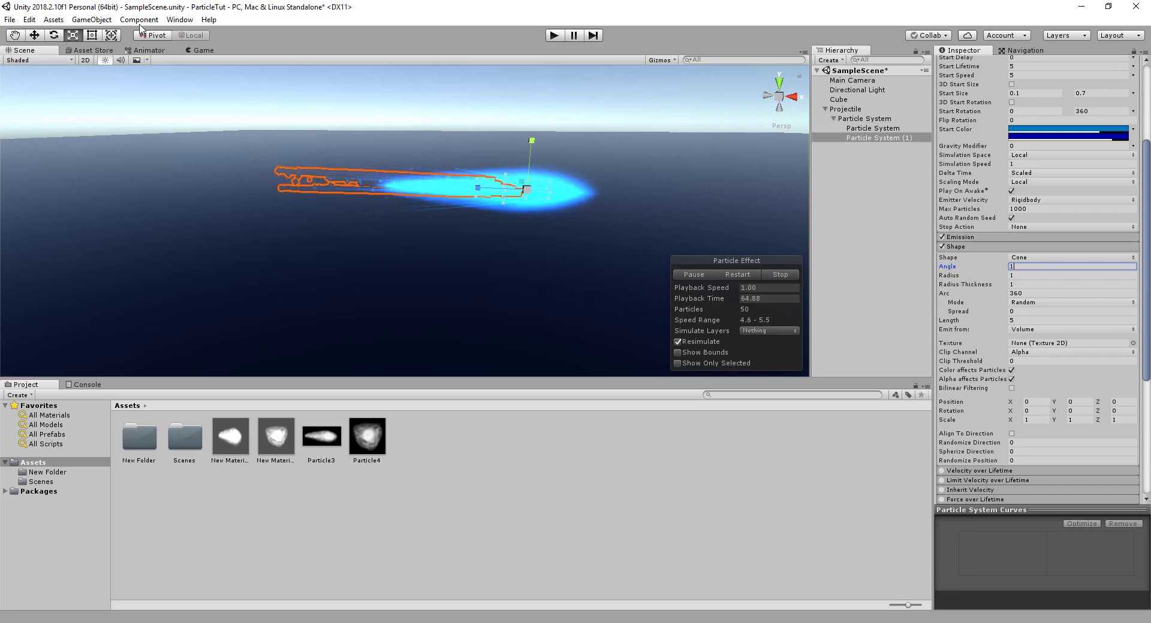
click(198, 50)
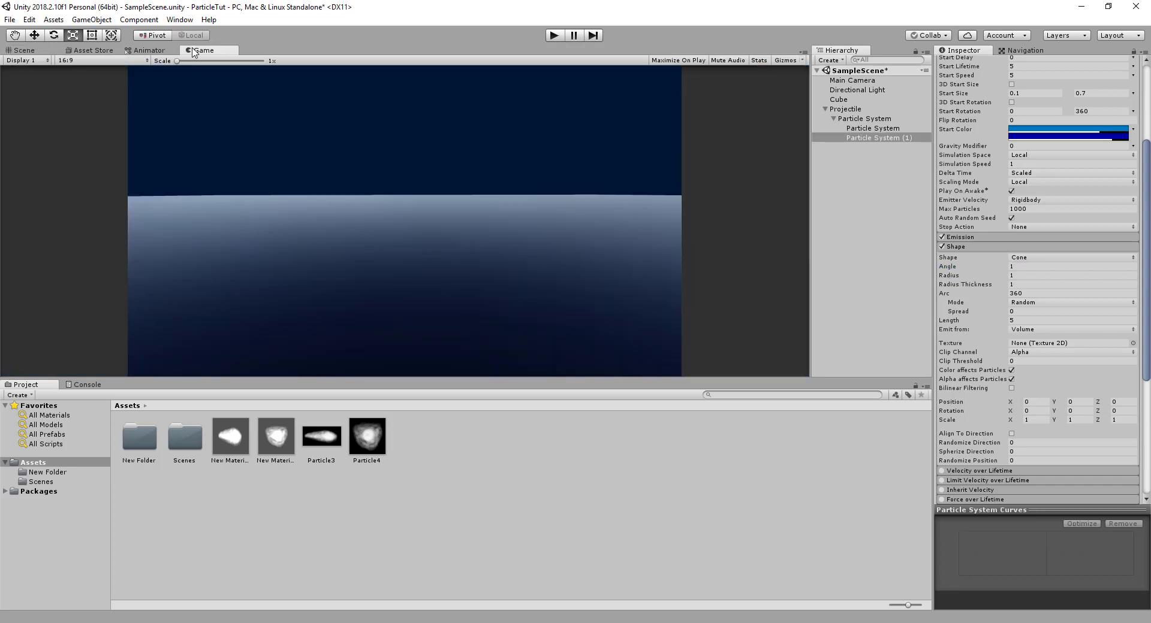
click(27, 51)
alt+drag(539, 243, 275, 256)
alt+drag(370, 246, 28, 43)
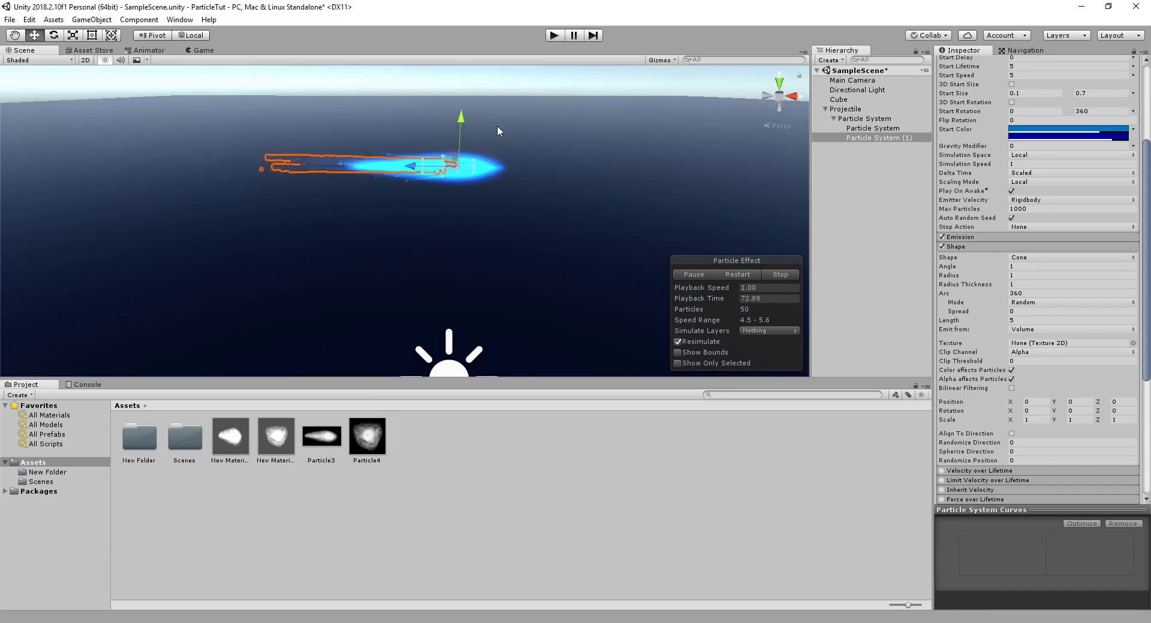
Lower the Projectile to Position Y 2.39, checking its height through the camera.
click(845, 109)
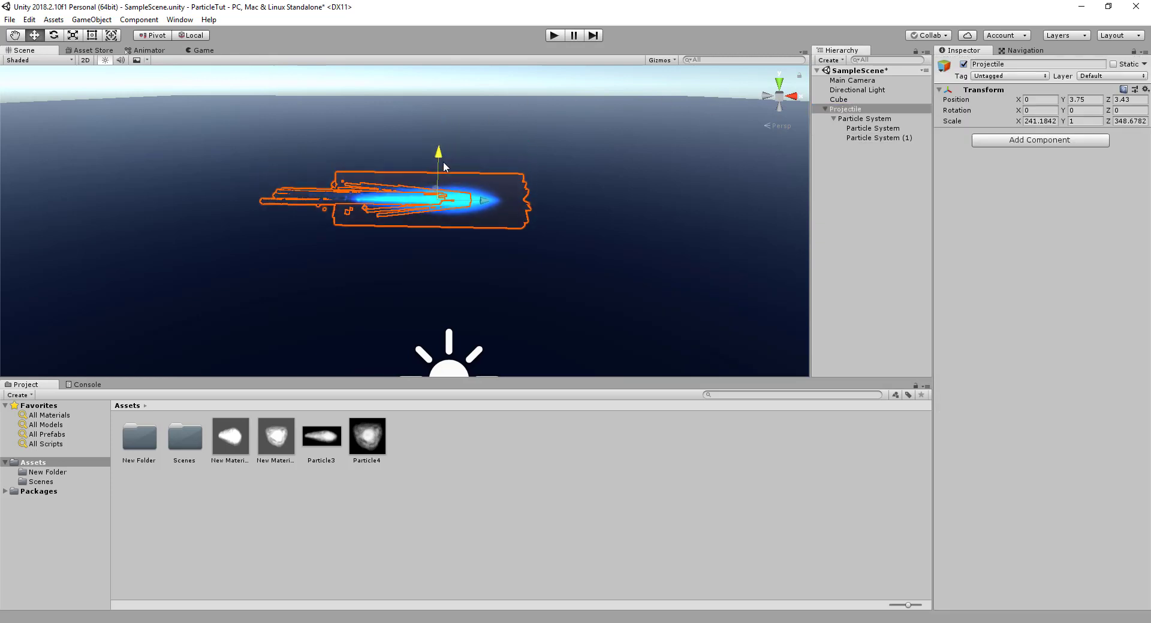
drag(444, 125, 442, 183)
click(201, 51)
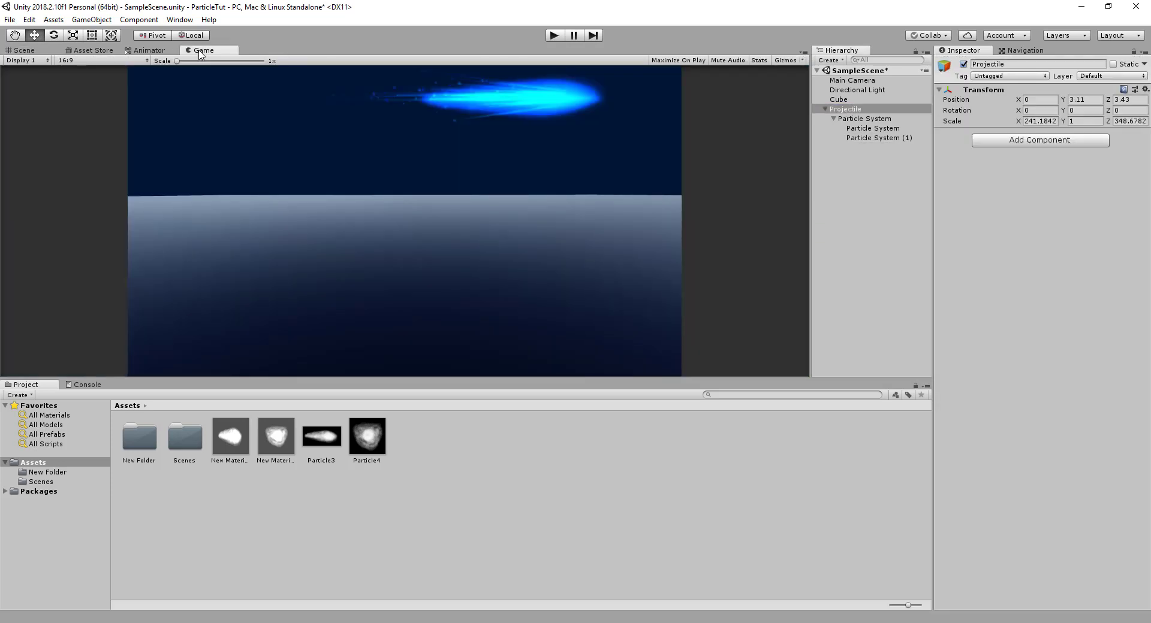
click(30, 51)
drag(438, 183, 438, 219)
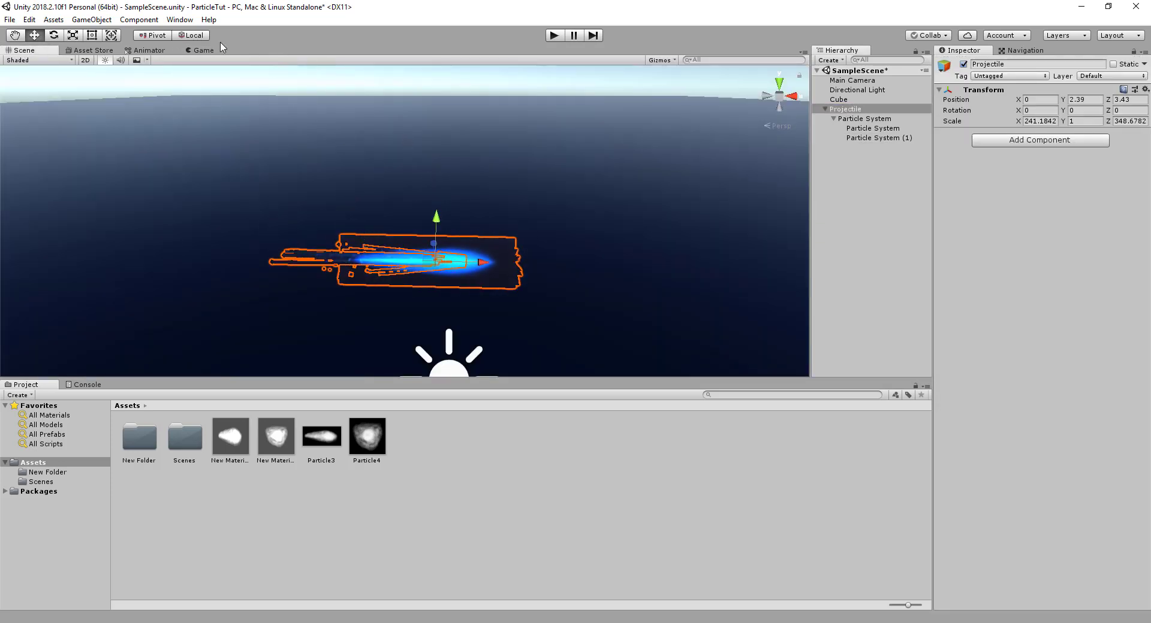
click(204, 52)
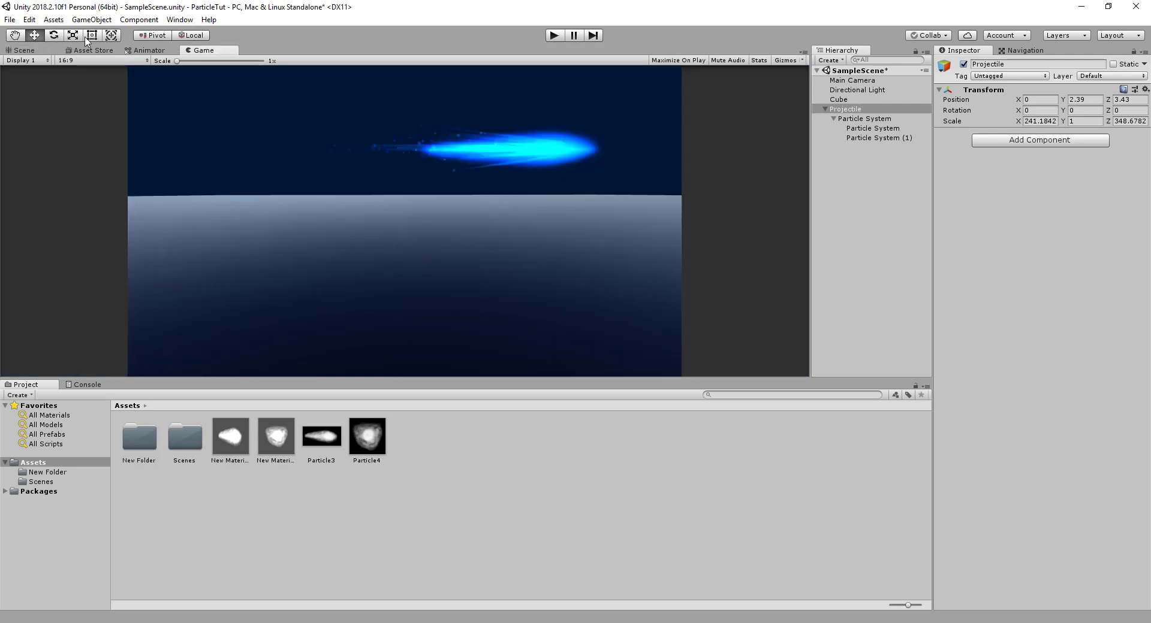
click(47, 51)
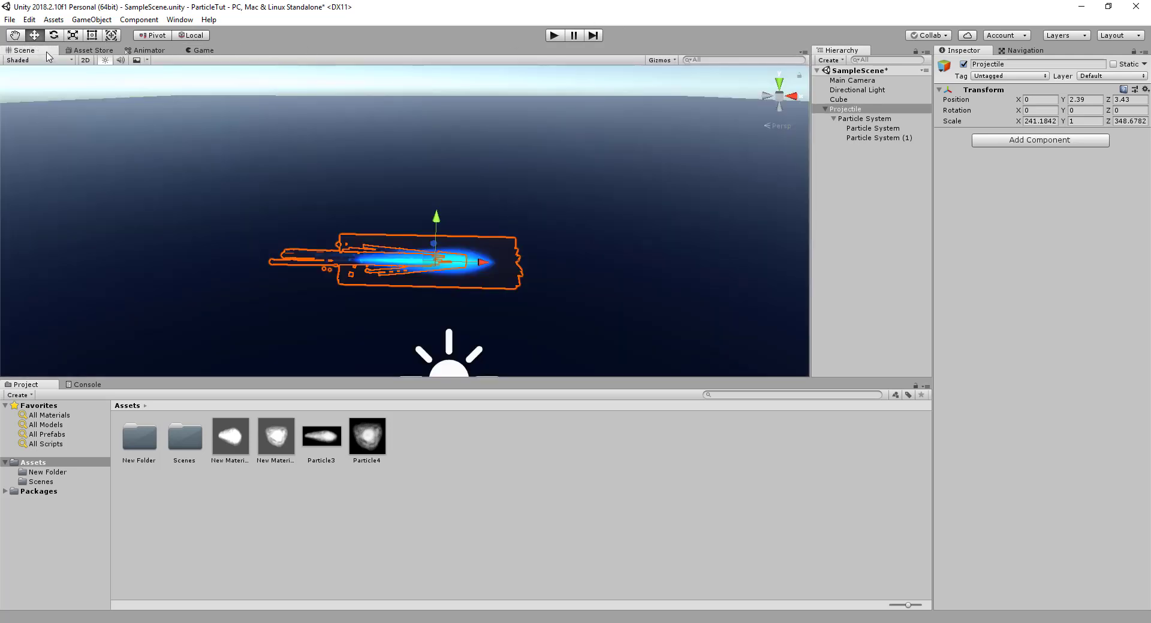
Stretch the streak emitter along Z to about 0.163 and preview it in the Game view.
click(863, 119)
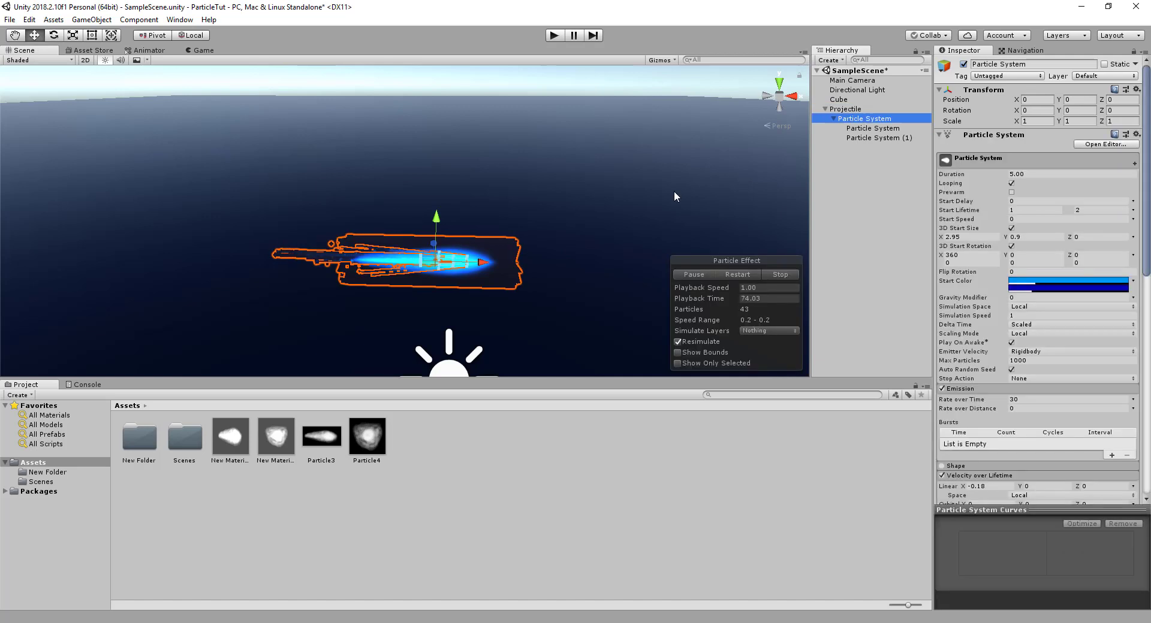
mouse_move(673, 193)
alt+mouse_down()
mouse_move(524, 257)
mouse_move(544, 249)
alt+mouse_up()
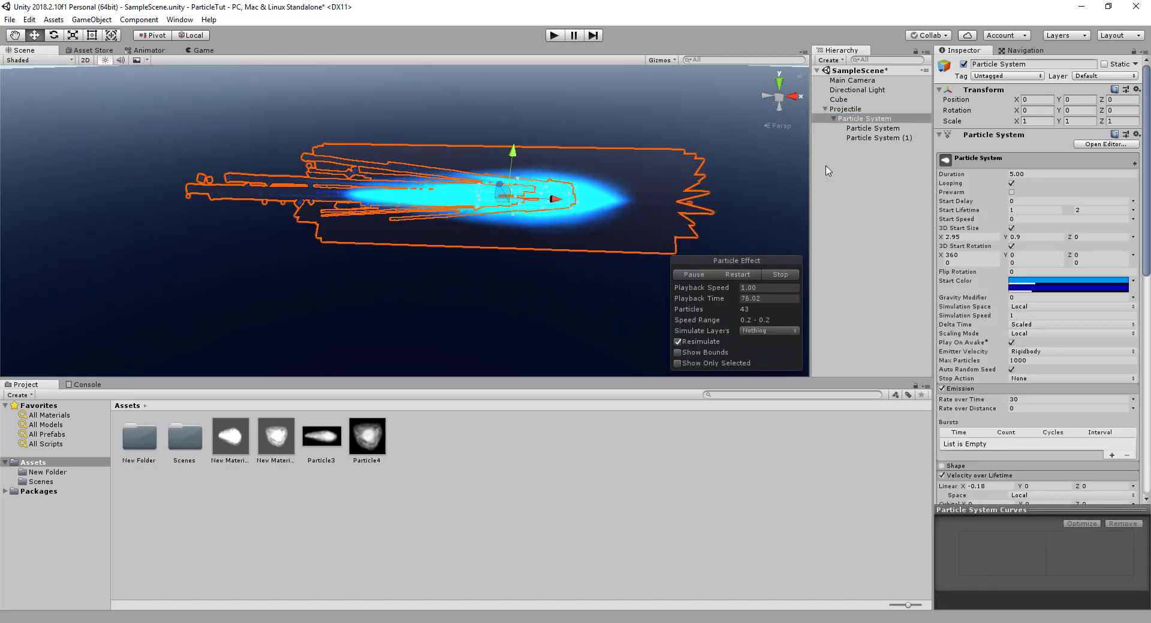
click(872, 138)
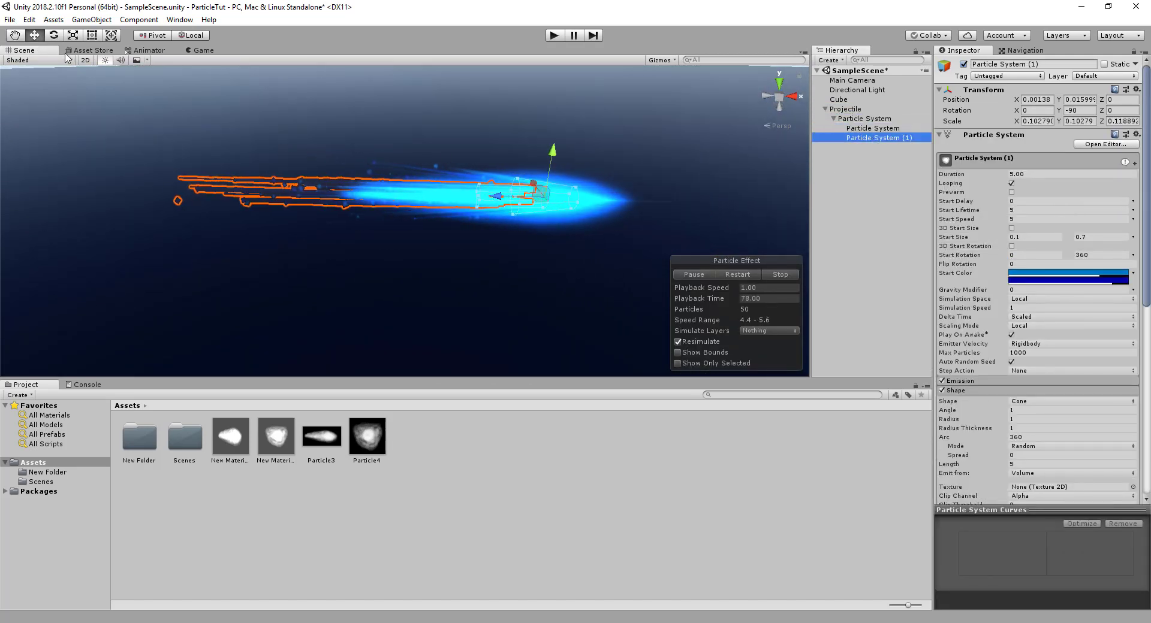
key(r)
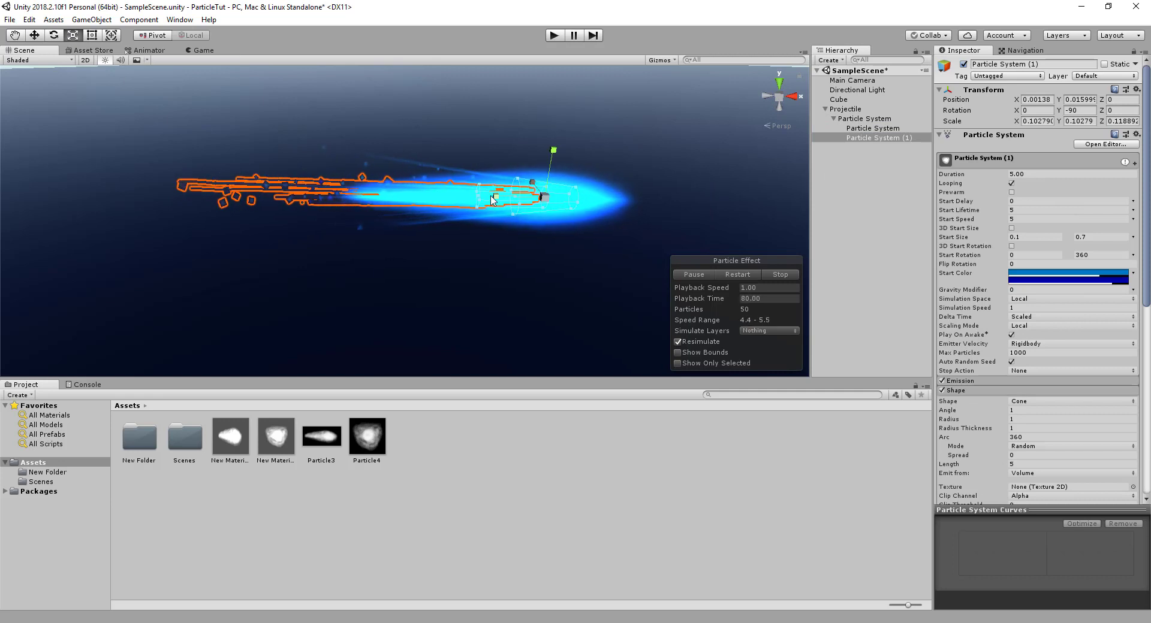
drag(495, 196, 478, 199)
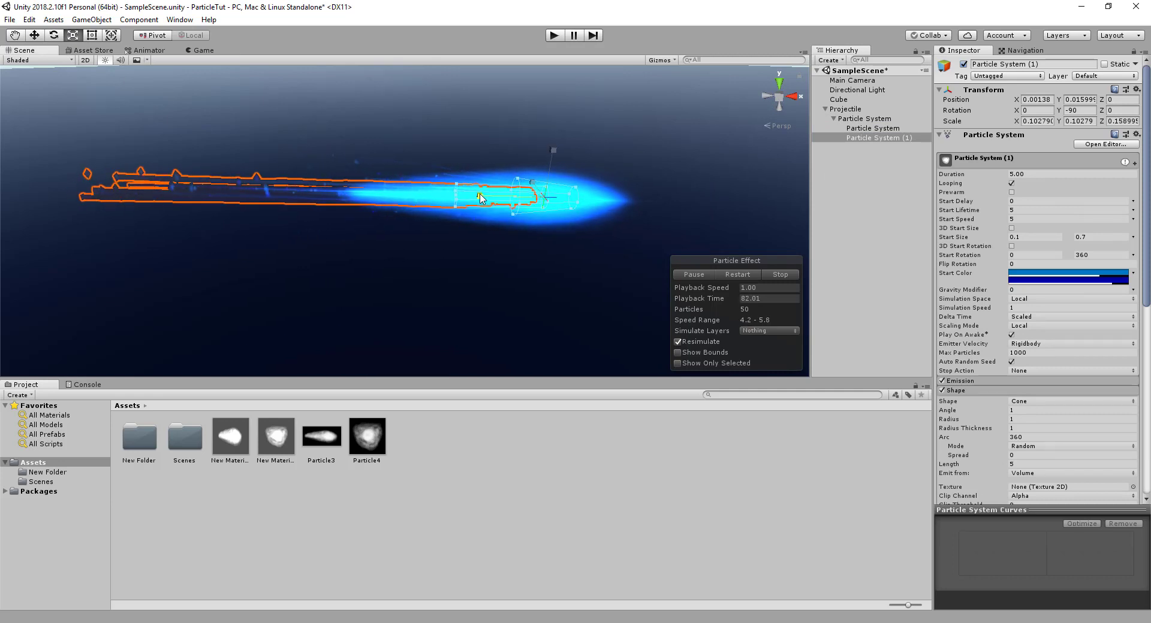
key(ctrl+2)
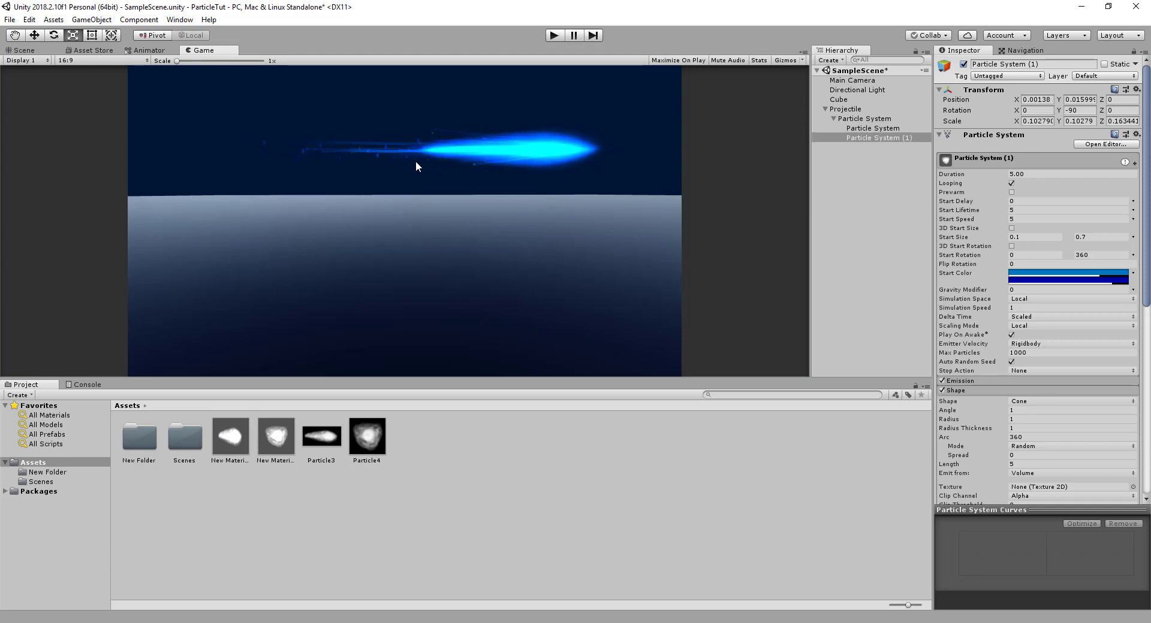
Raise the streak emitter's Noise Strength from 0.27 to 0.67.
scroll(984, 405, down, 5)
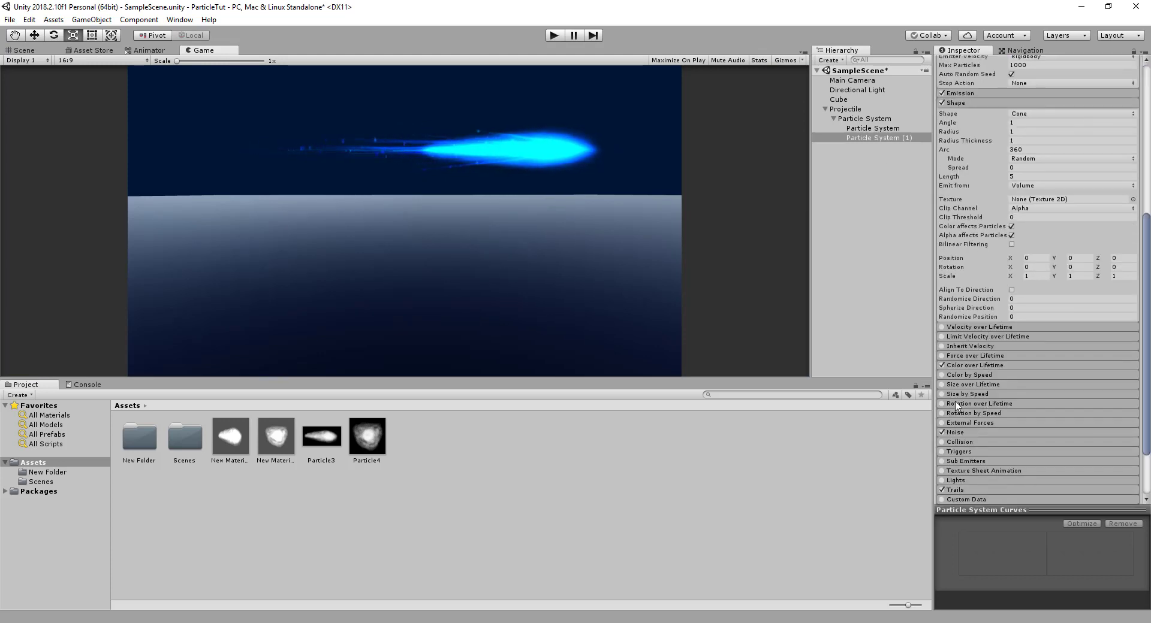
scroll(978, 388, down, 3)
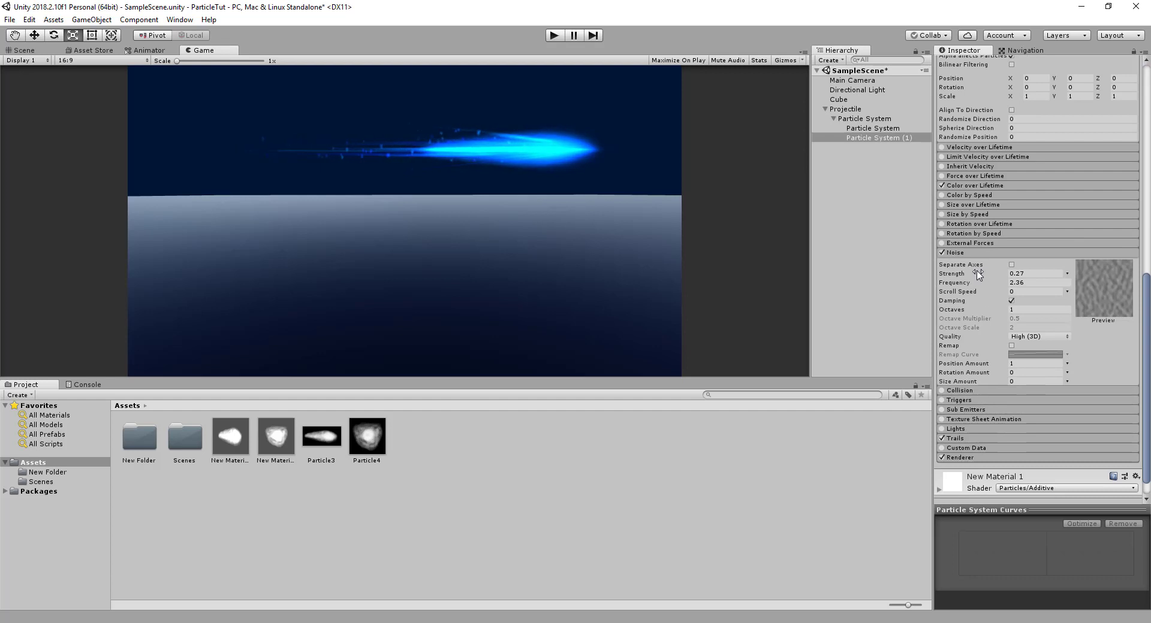
click(962, 275)
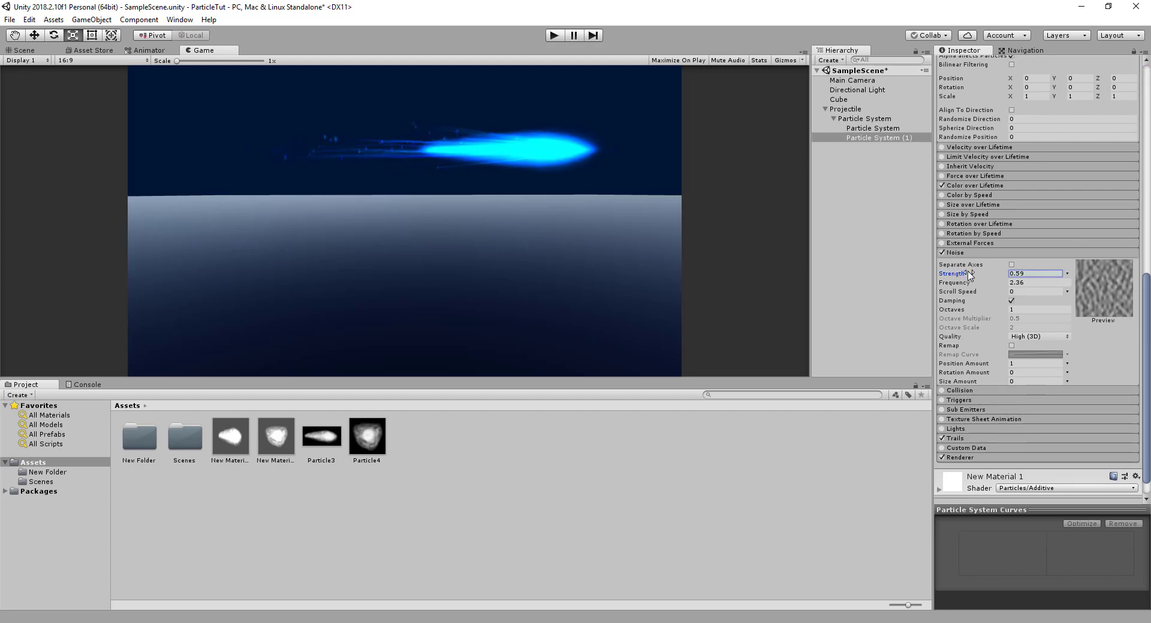
drag(969, 275, 970, 276)
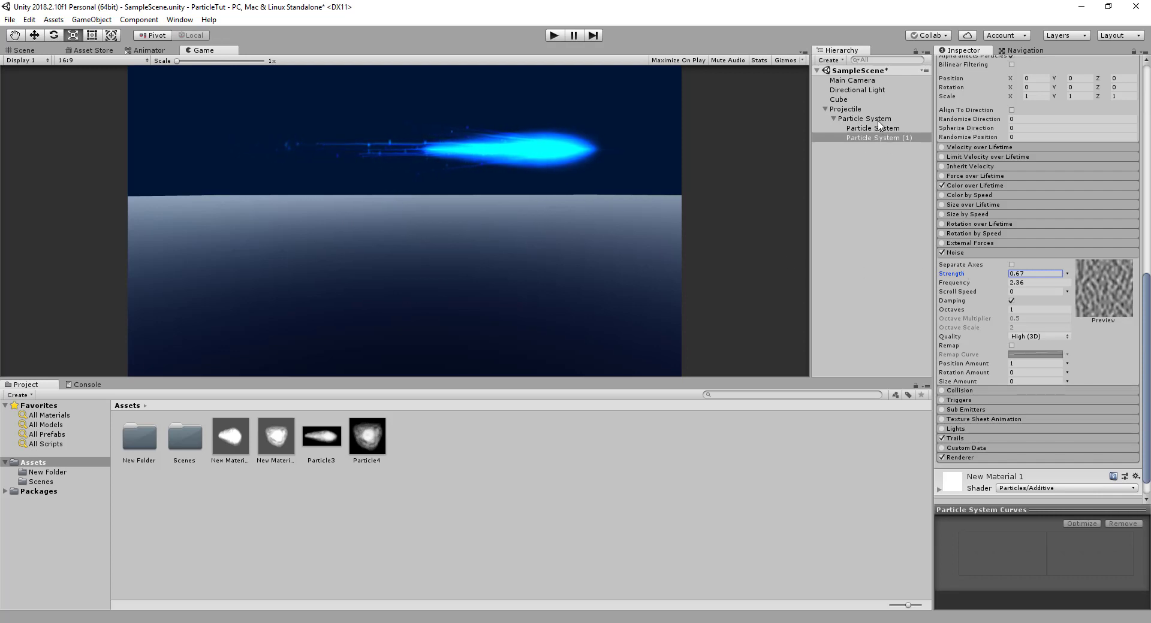
Select the core Particle System under Projectile and review its settings.
click(845, 108)
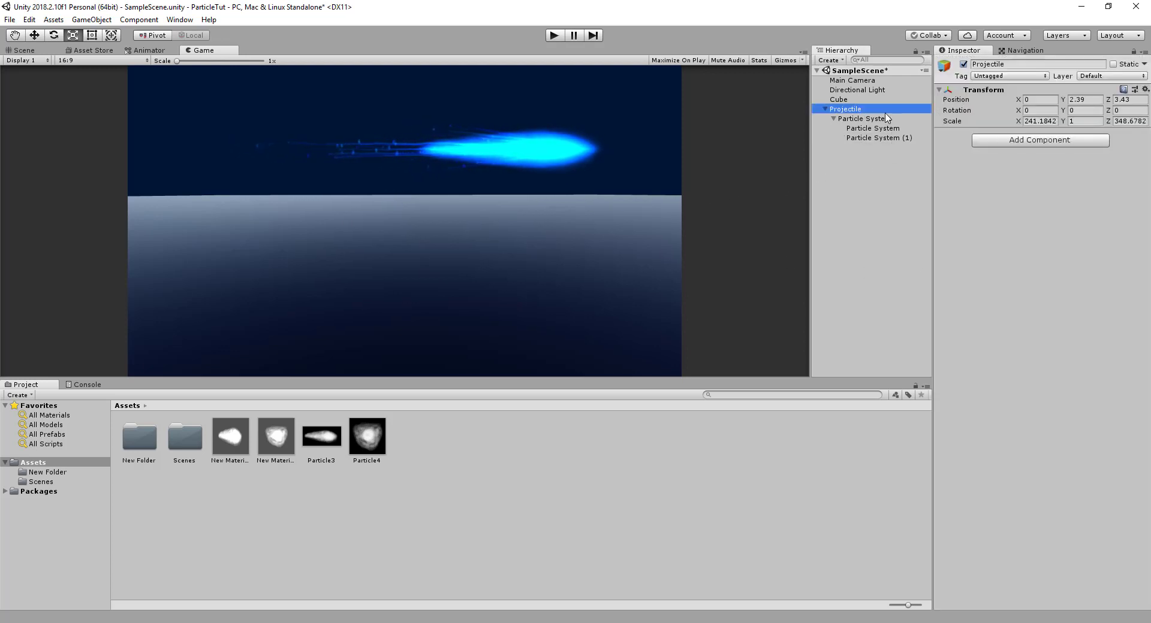
click(886, 118)
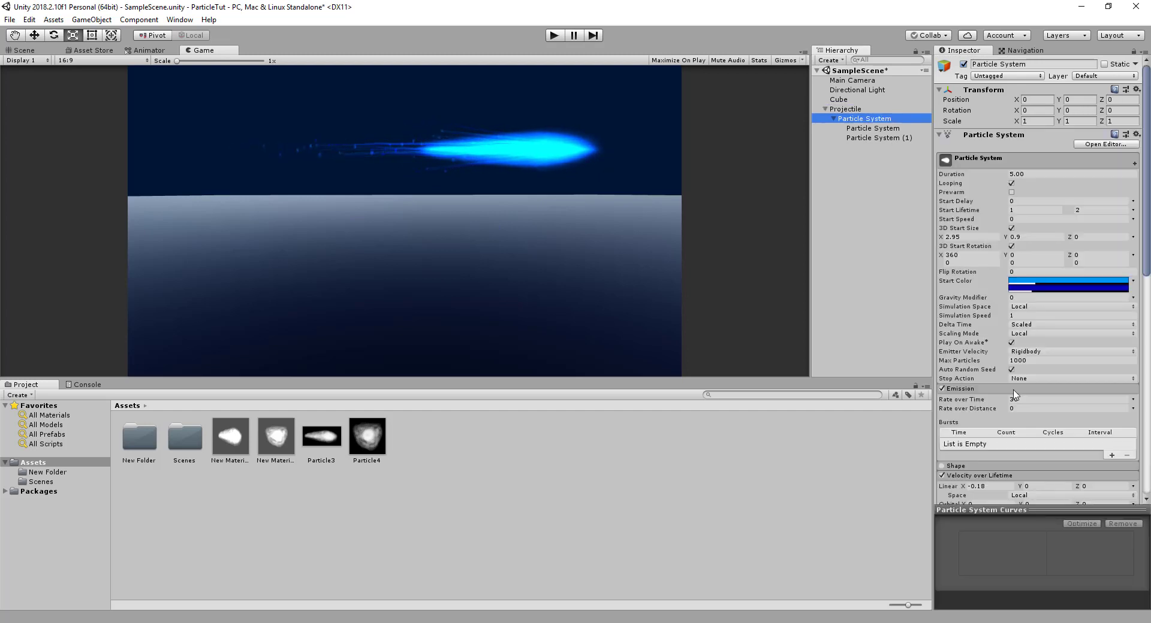
scroll(1014, 395, down, 5)
scroll(1017, 405, down, 5)
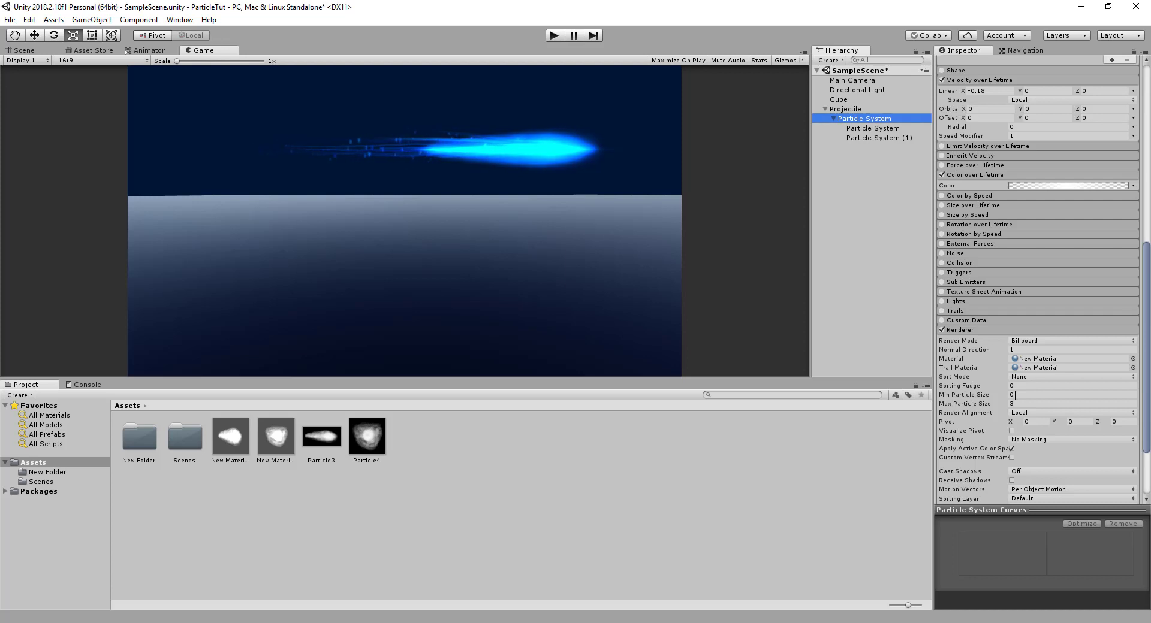
scroll(1014, 395, down, 2)
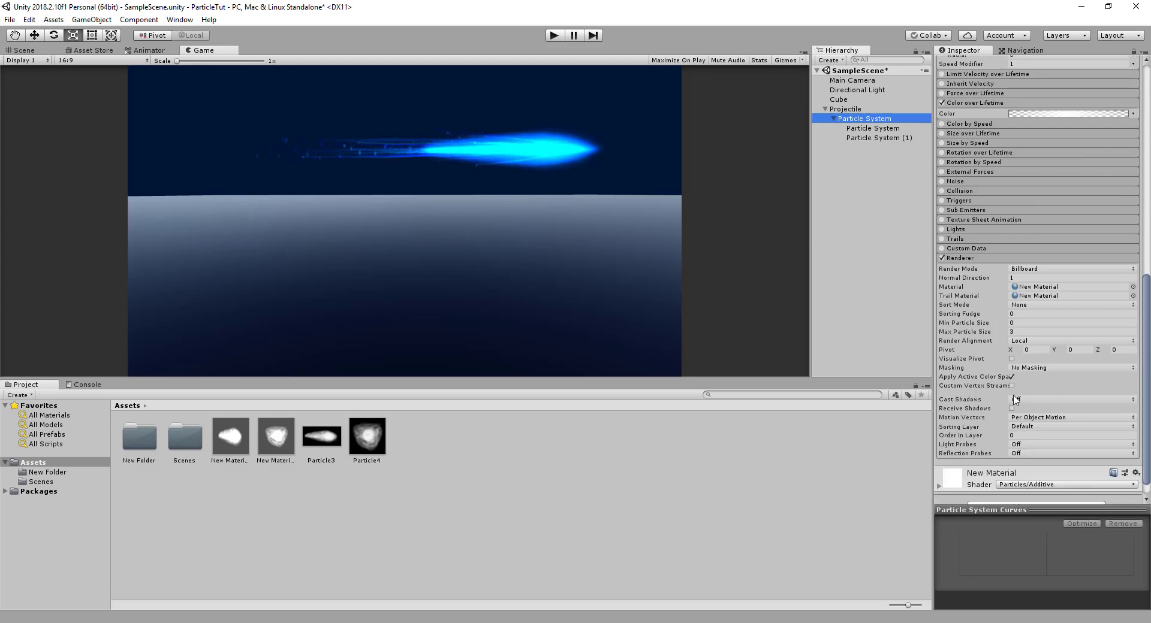
scroll(1015, 399, up, 3)
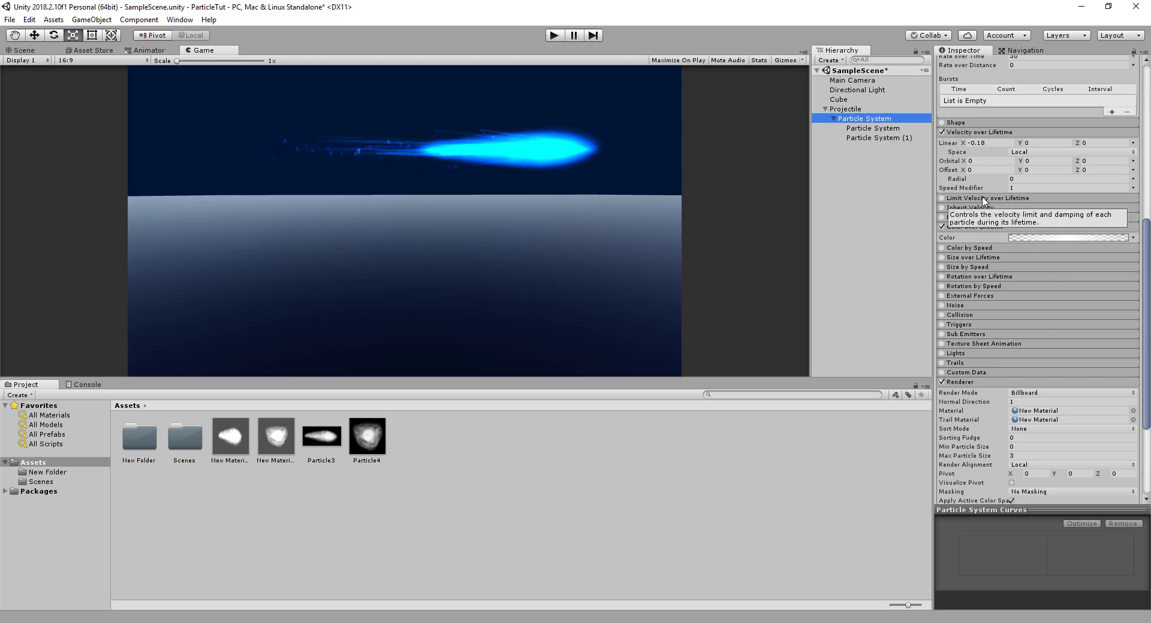
Duplicate the core Particle System and delete both child emitters from the copy.
right_click(859, 120)
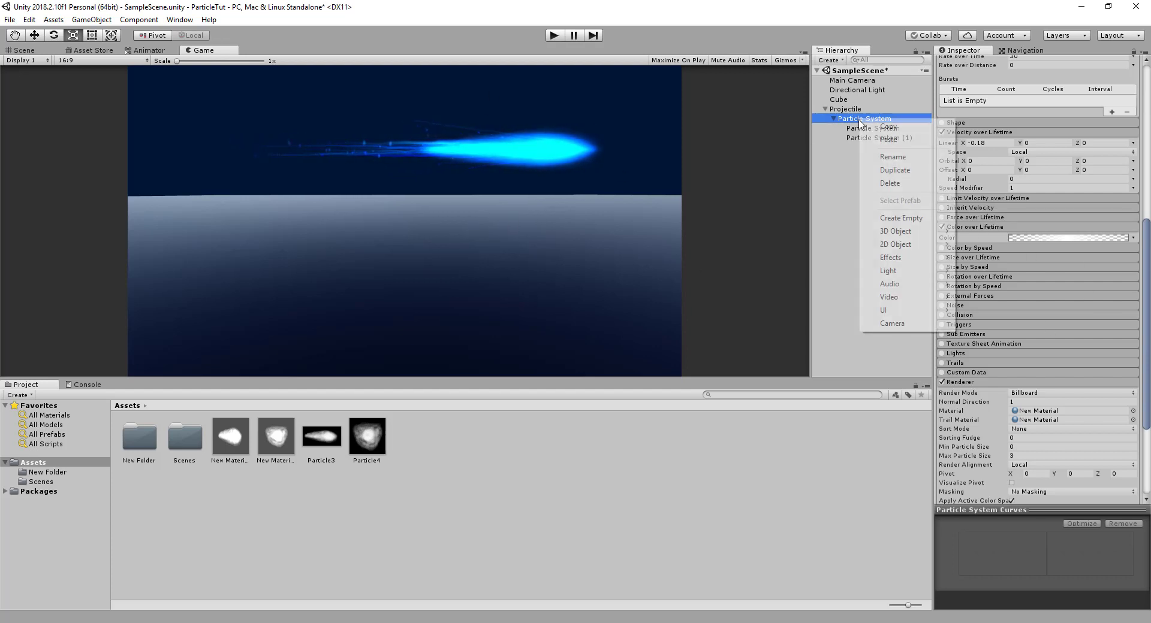
click(893, 171)
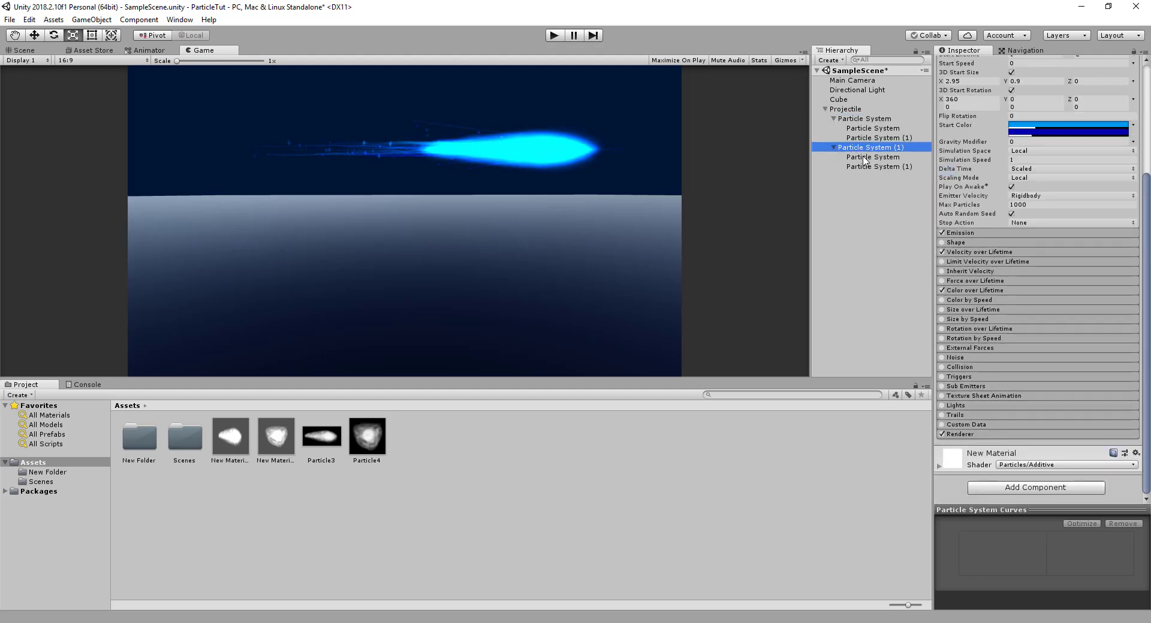
click(865, 157)
key(Delete)
click(872, 158)
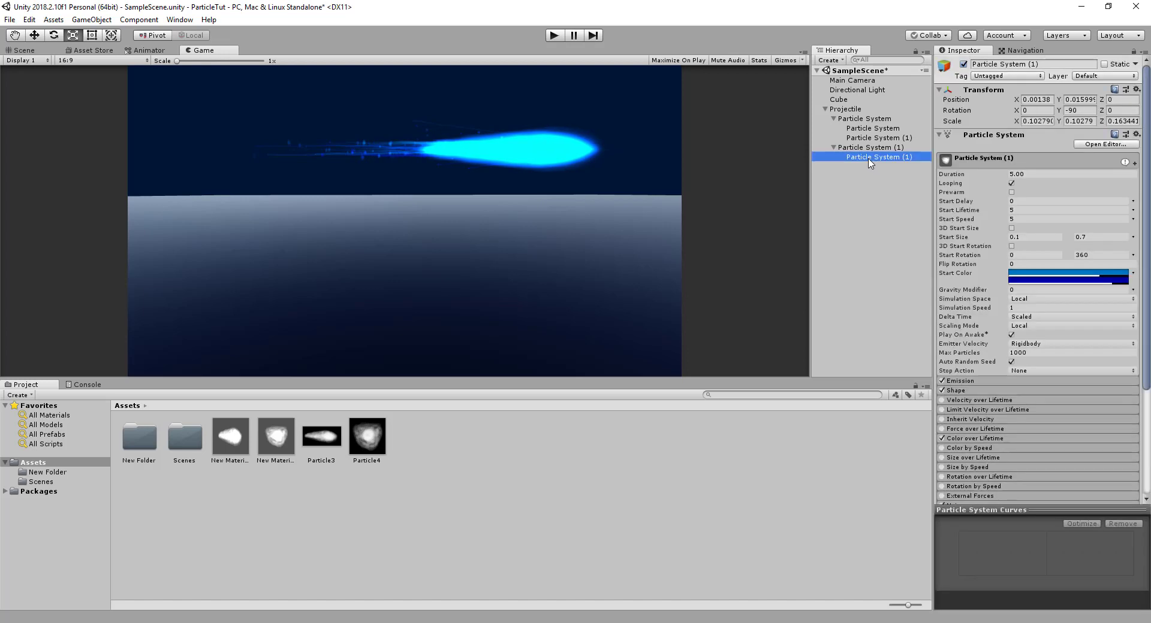
key(Delete)
click(845, 148)
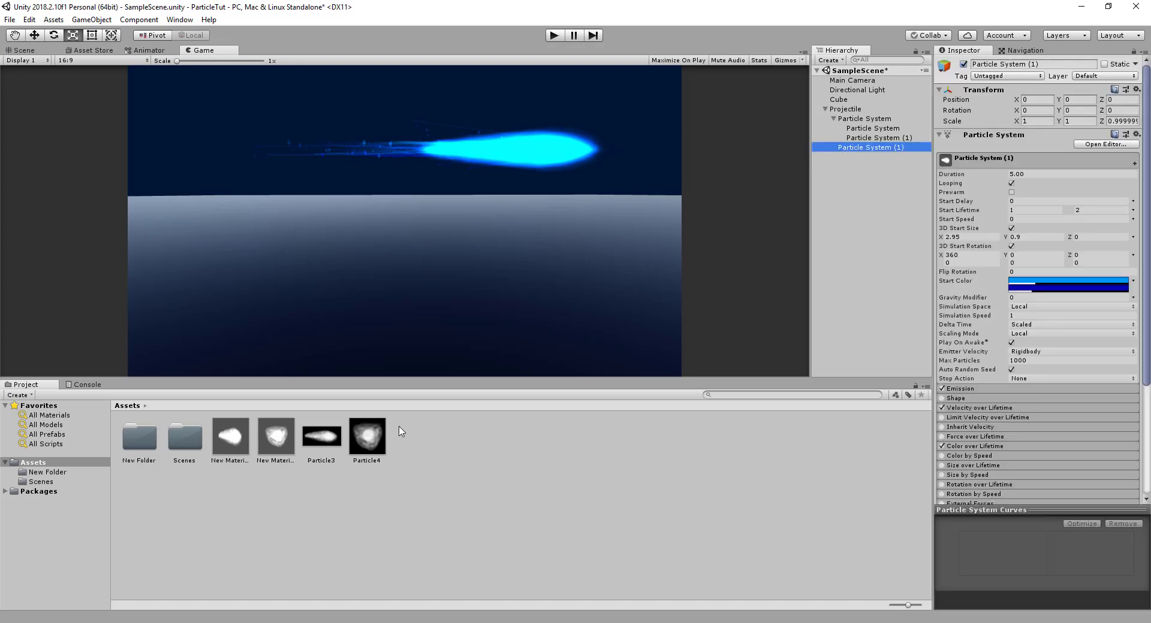
Assign New Material 1 to the duplicate's Renderer.
scroll(1107, 472, down, 5)
drag(375, 446, 373, 442)
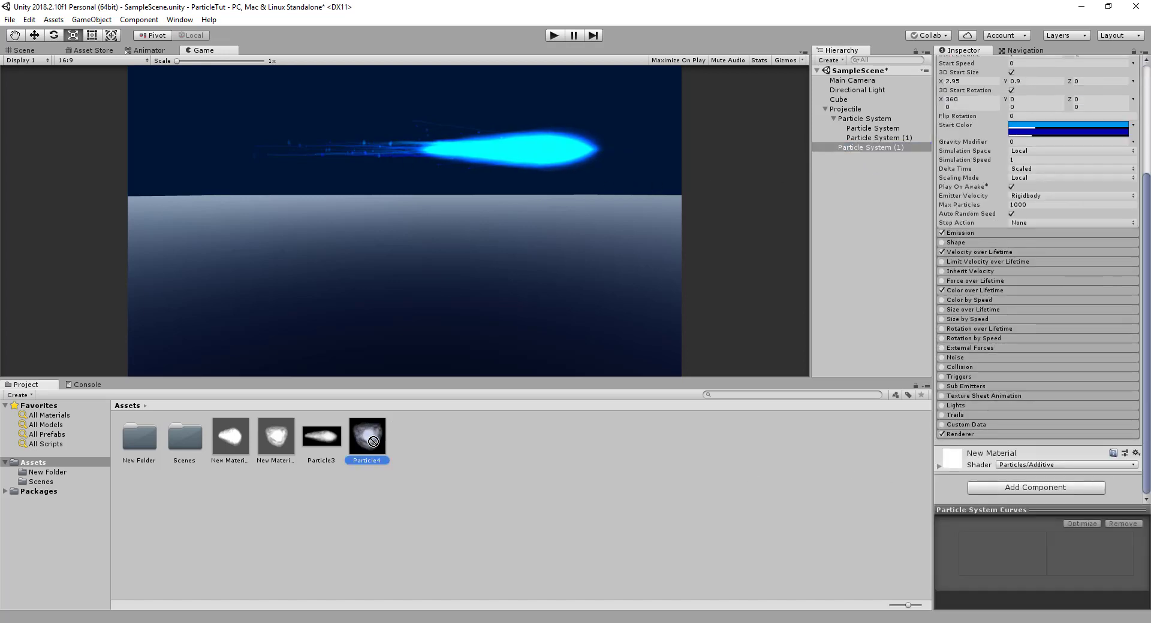
drag(276, 436, 995, 513)
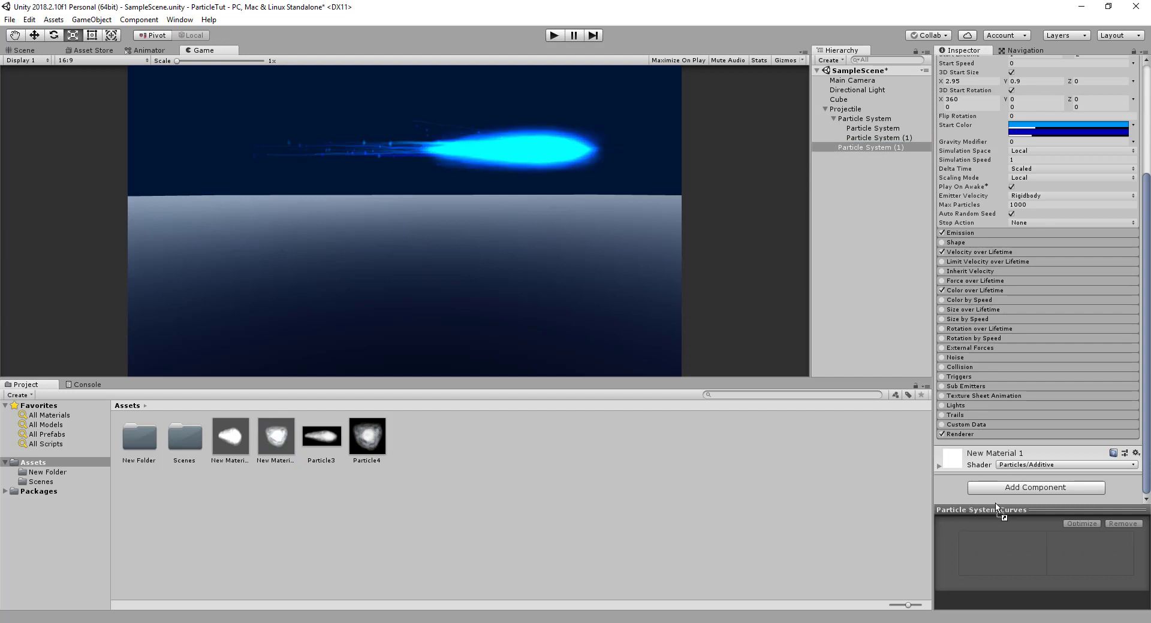
Set Particle System (1)'s 3D Start Size X to 1 in the Scene view.
click(26, 51)
key(f)
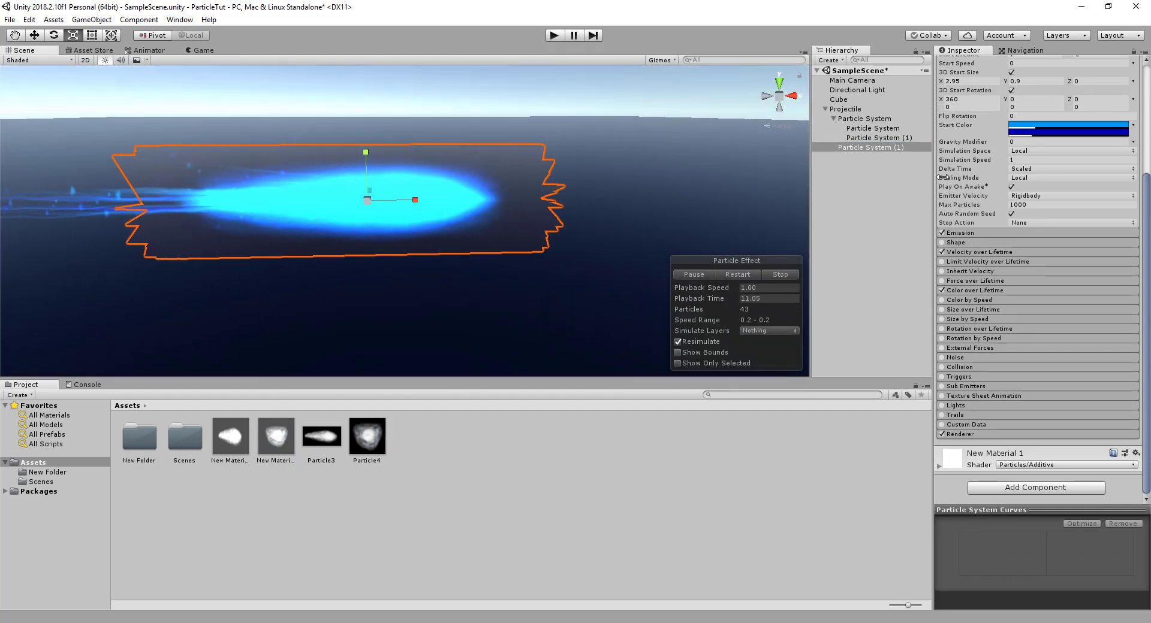
scroll(1007, 218, up, 5)
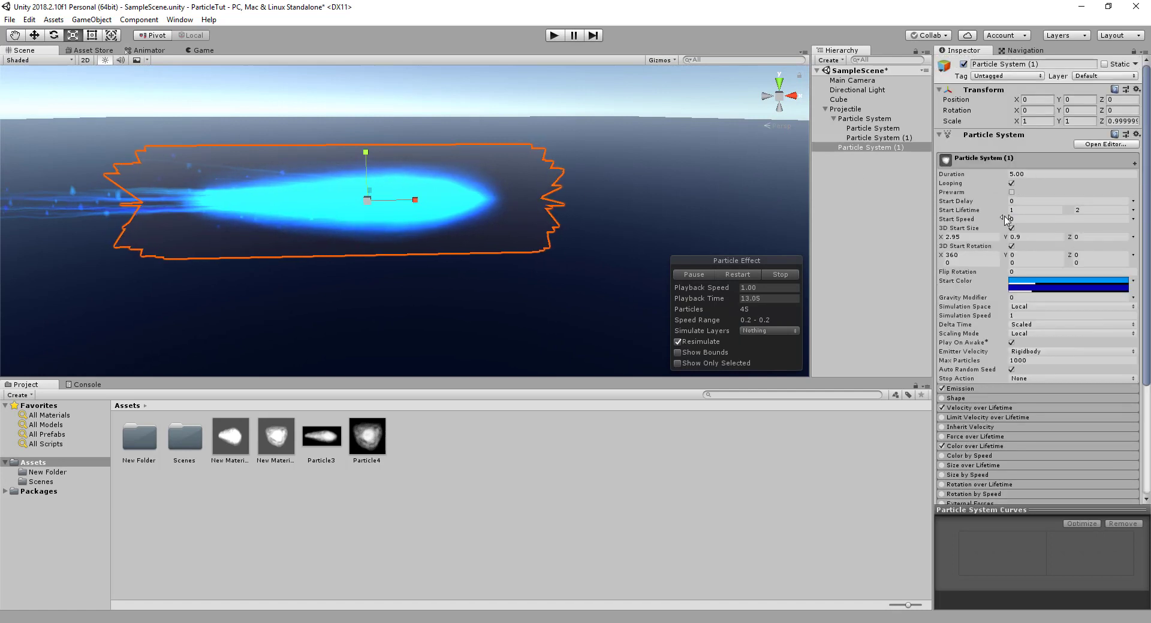
scroll(1007, 219, down, 3)
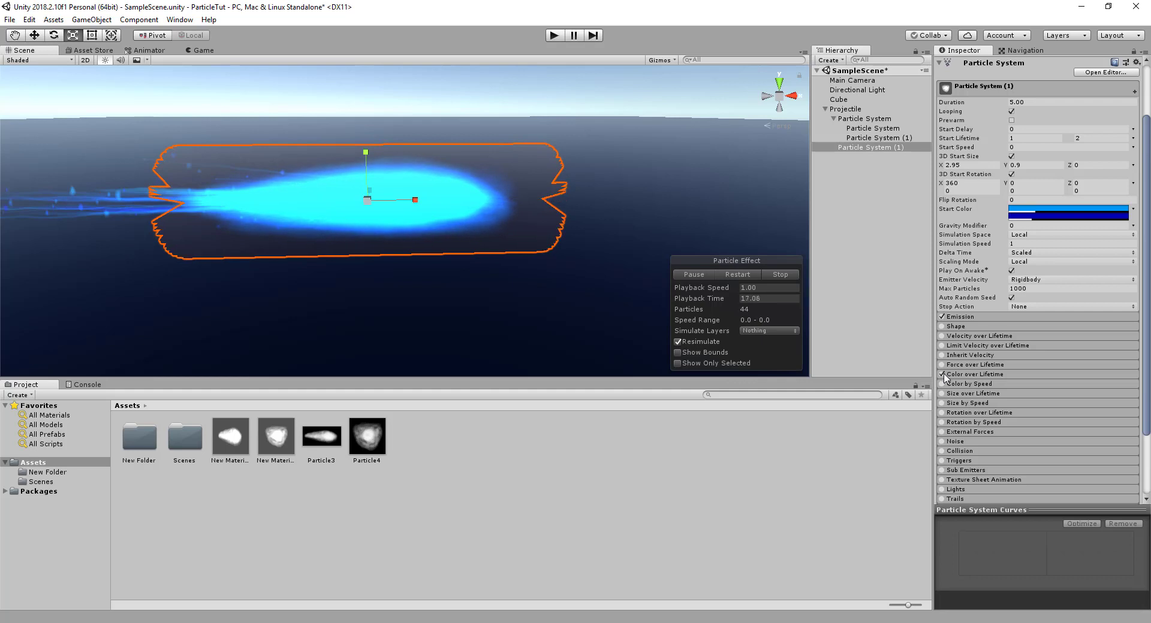
scroll(946, 377, down, 3)
scroll(943, 410, up, 5)
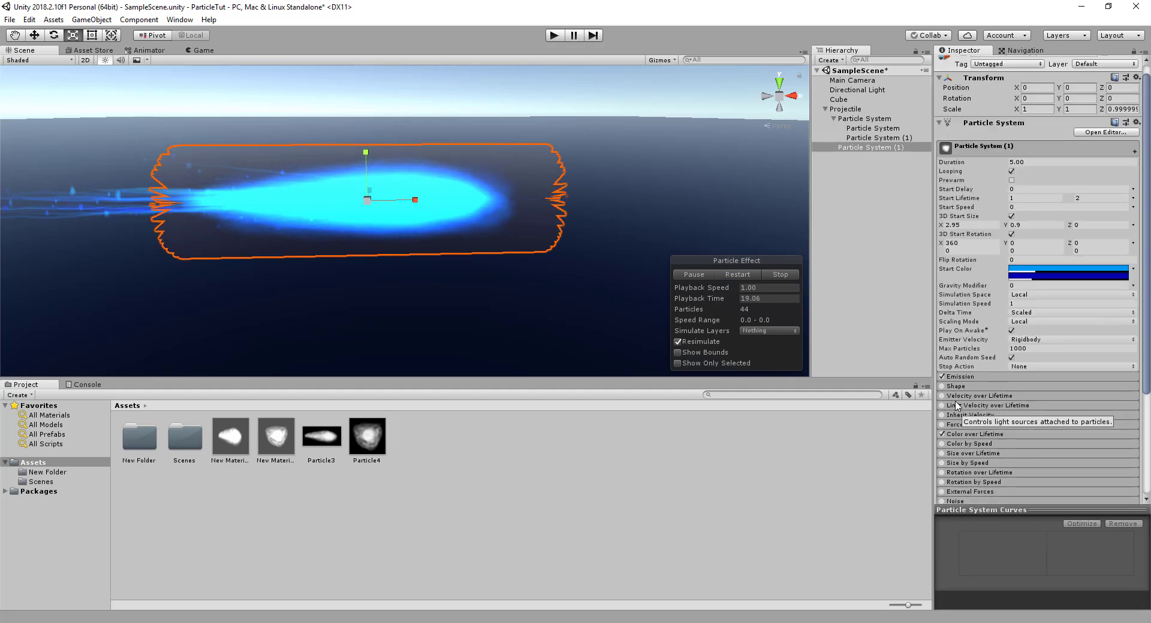
scroll(974, 420, down, 4)
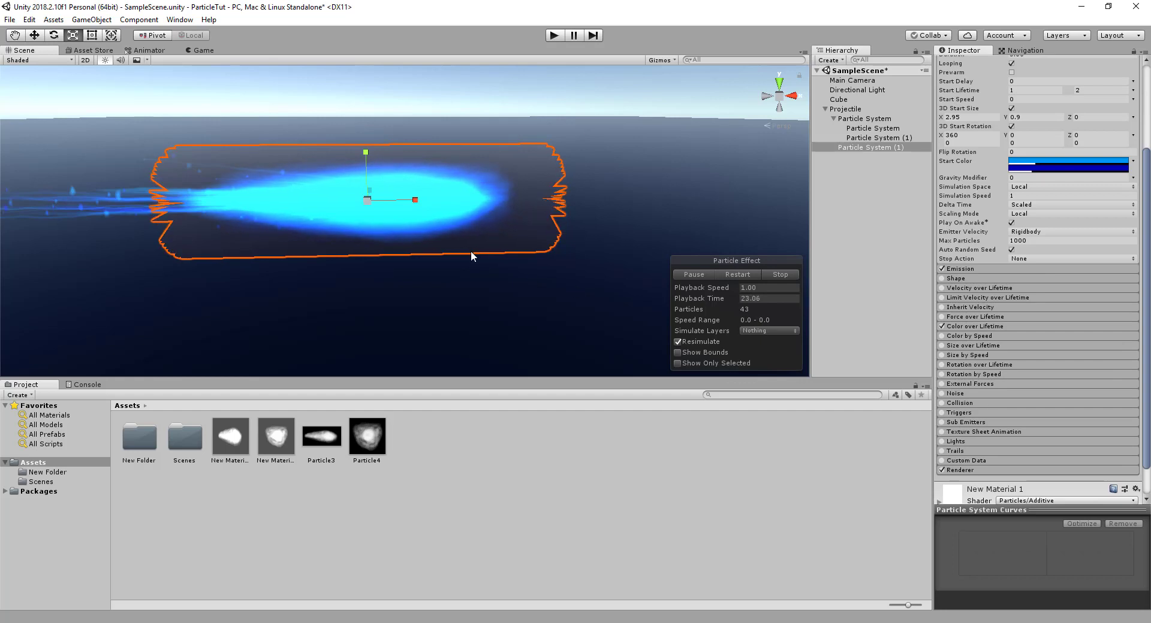
scroll(1019, 150, up, 4)
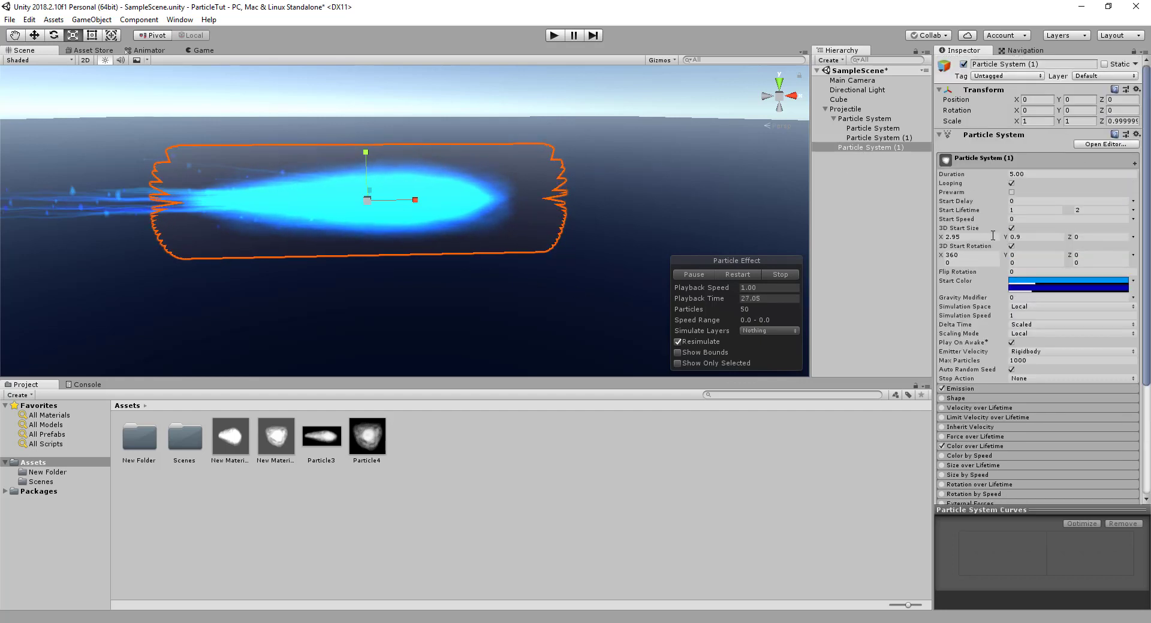
click(1012, 229)
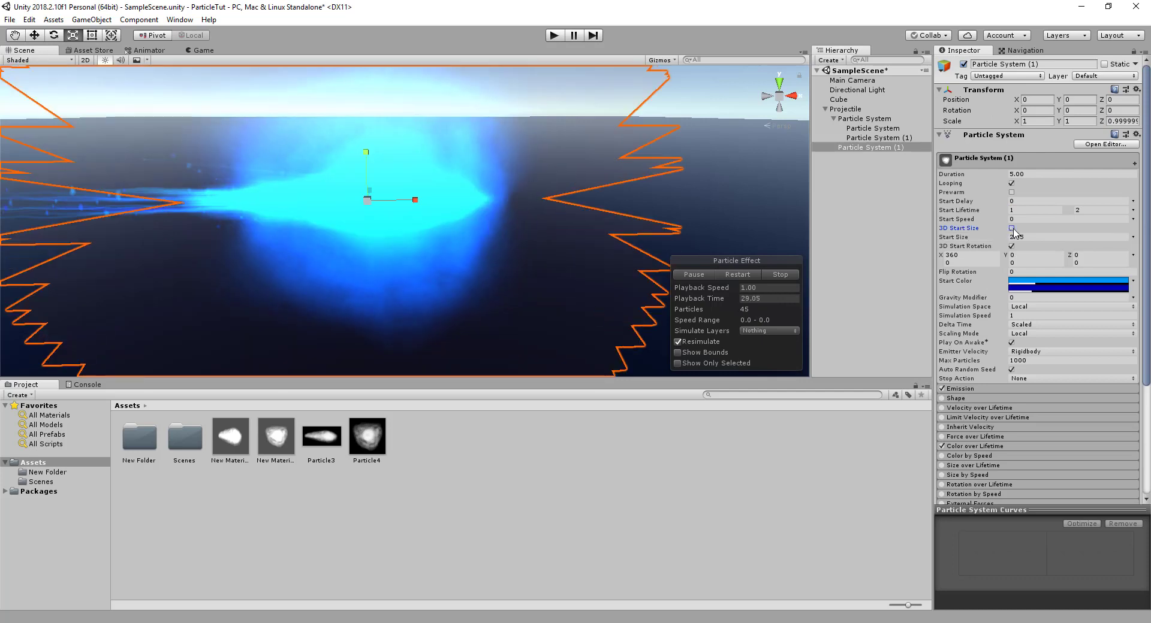
click(1012, 229)
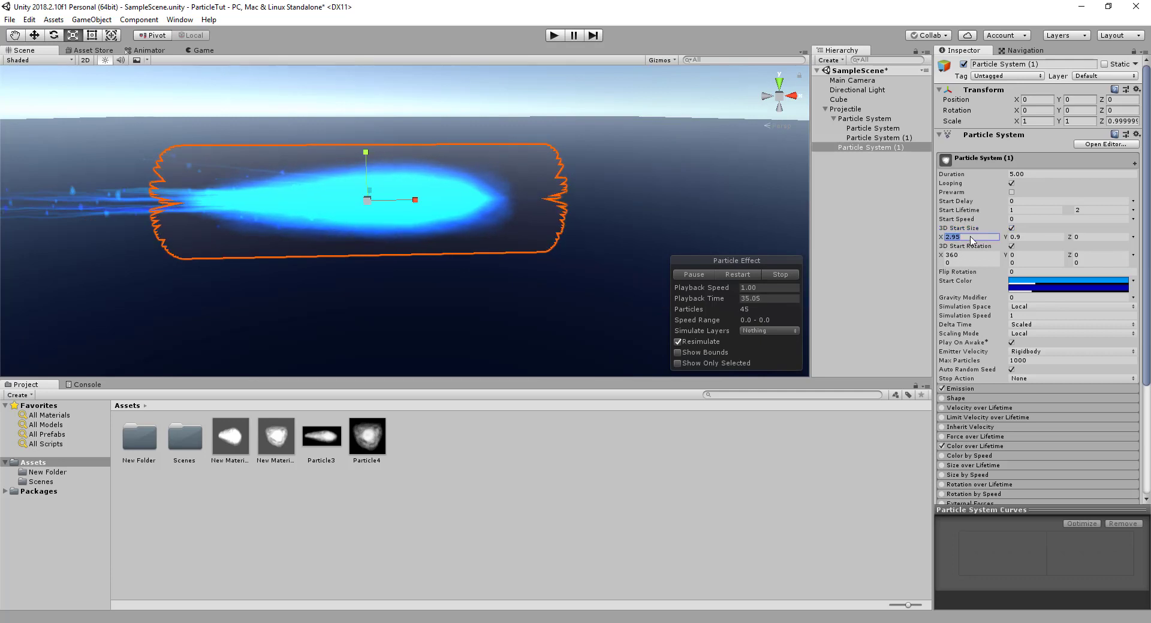
Nudge Particle System (1) along X and scale it down to about 0.58.
text(1)
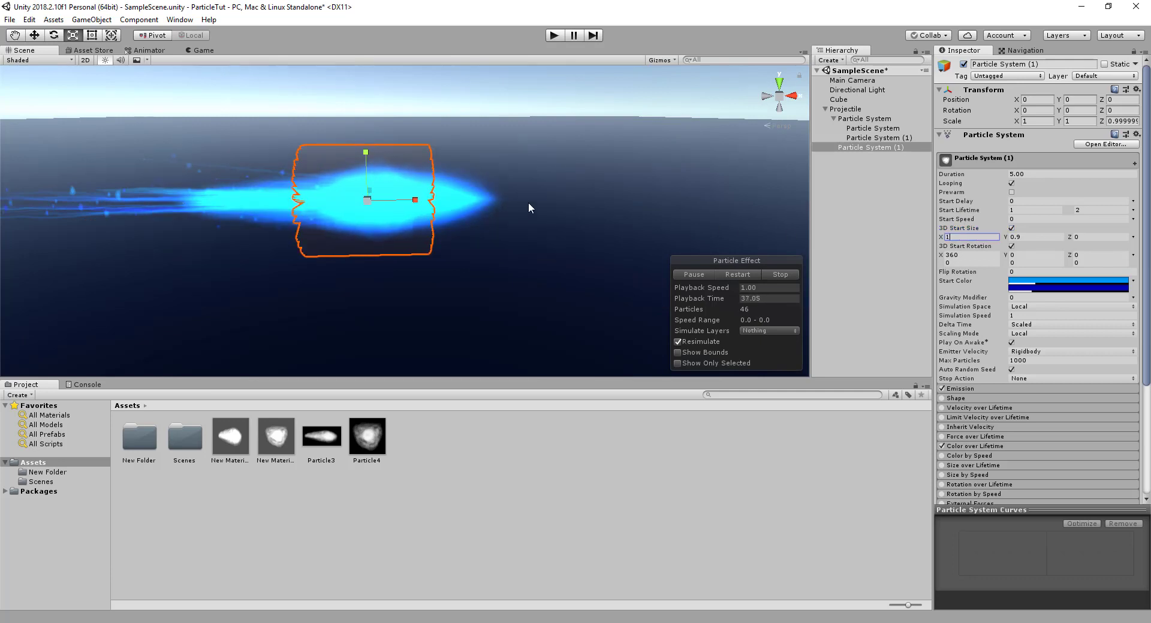
text(w)
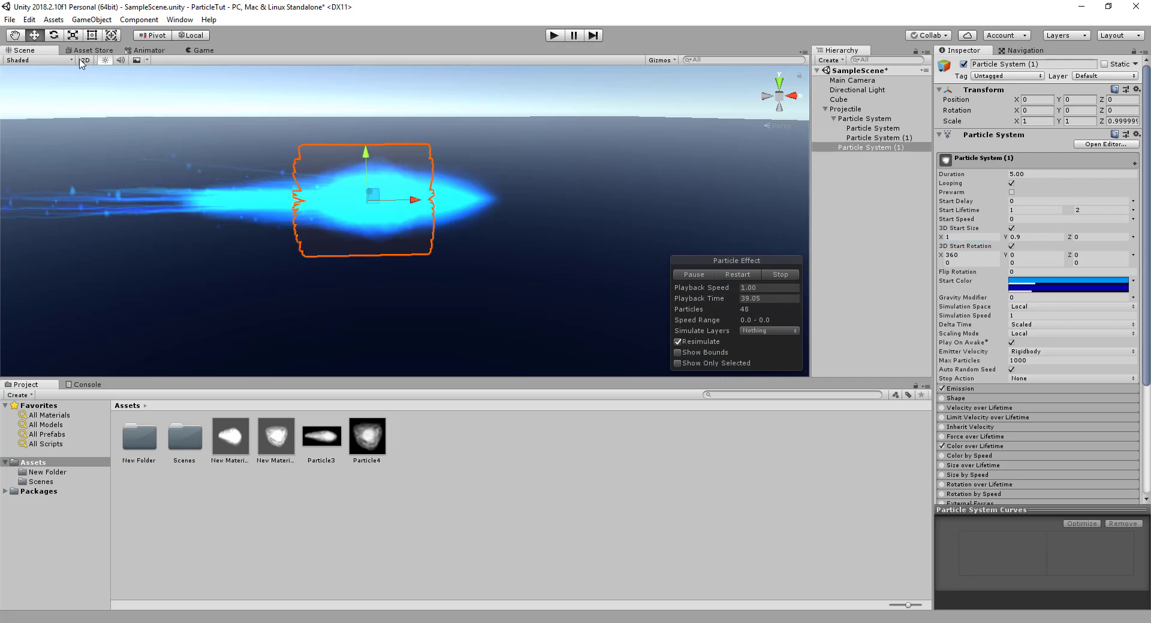
drag(427, 208, 488, 207)
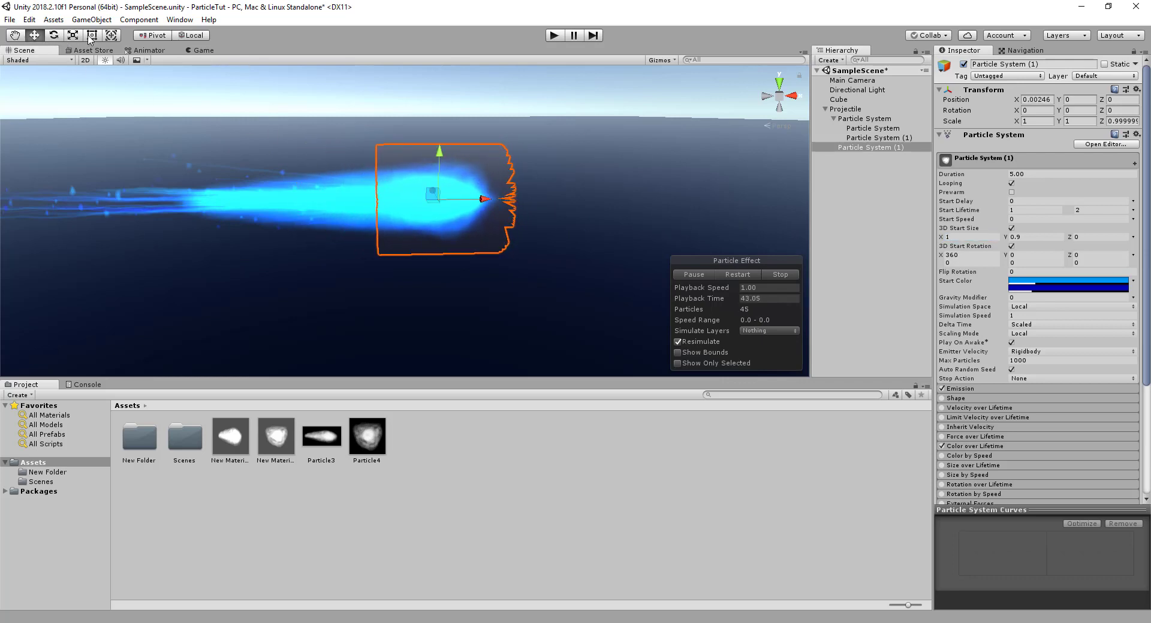
key(r)
drag(437, 199, 414, 207)
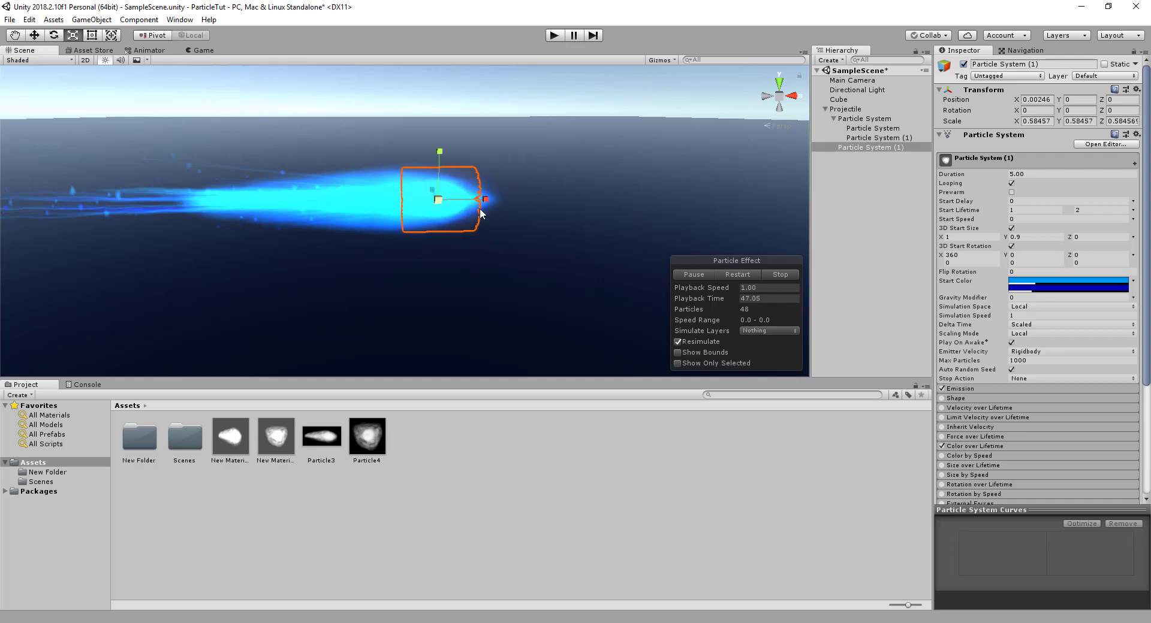
scroll(994, 406, down, 5)
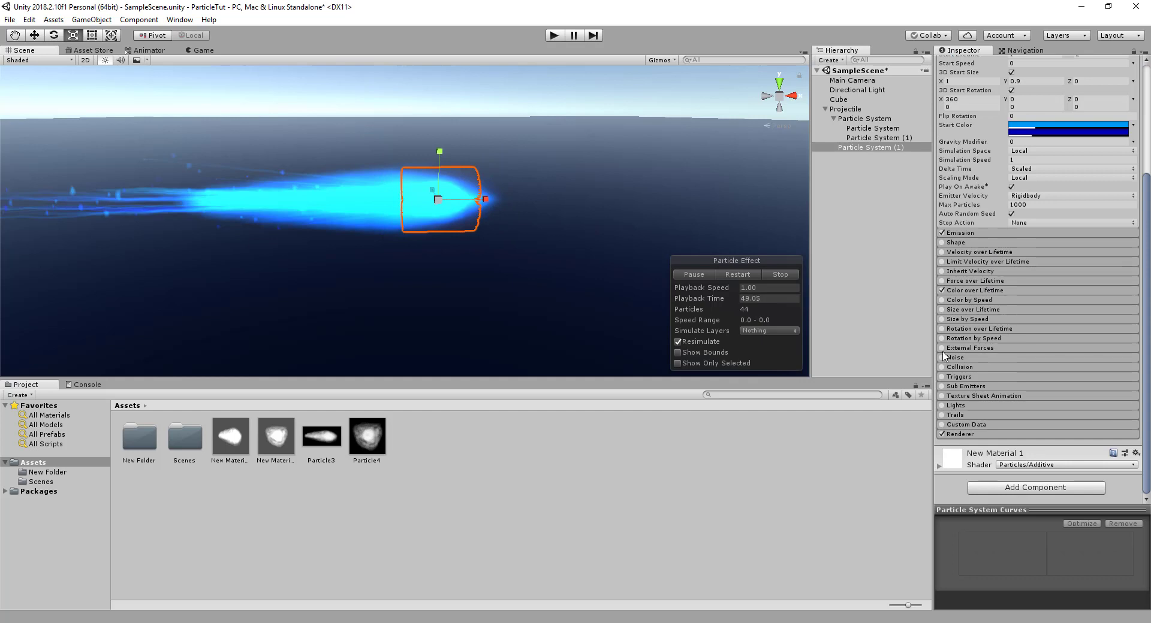
Enable the Lights module and add a white Point Light to the scene.
click(956, 406)
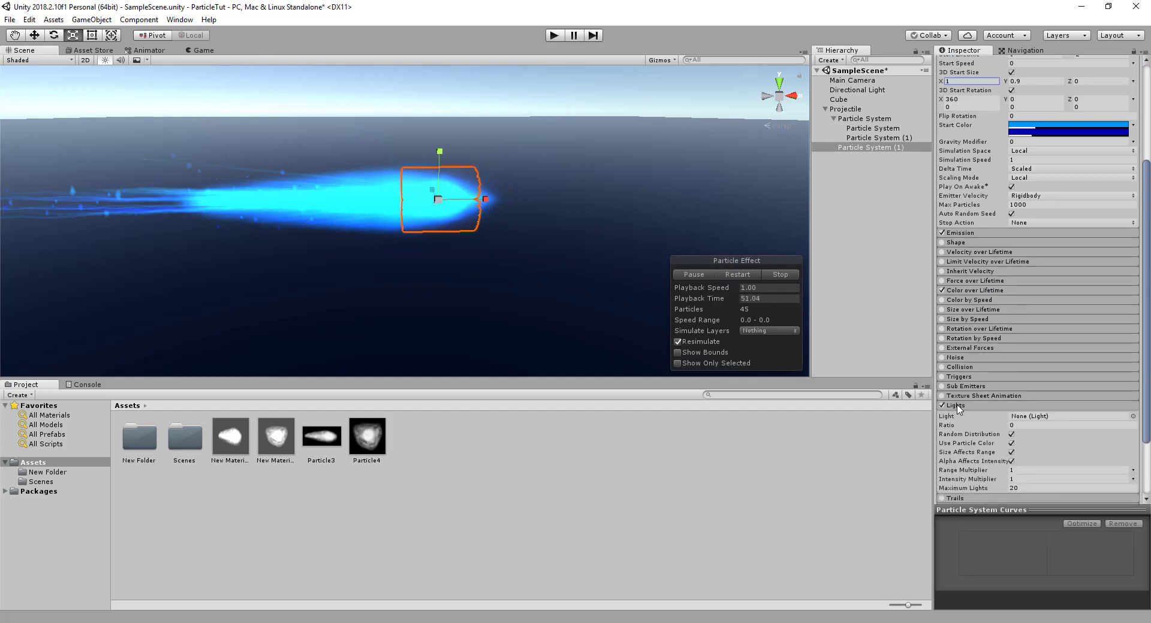
right_click(852, 209)
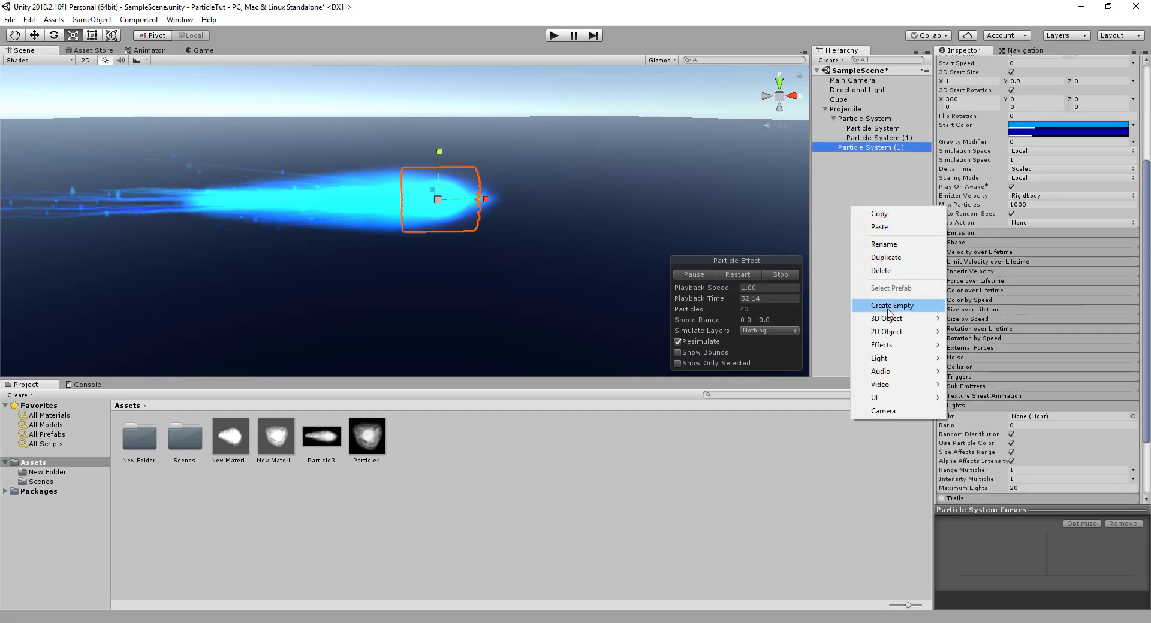
mouse_move(899, 358)
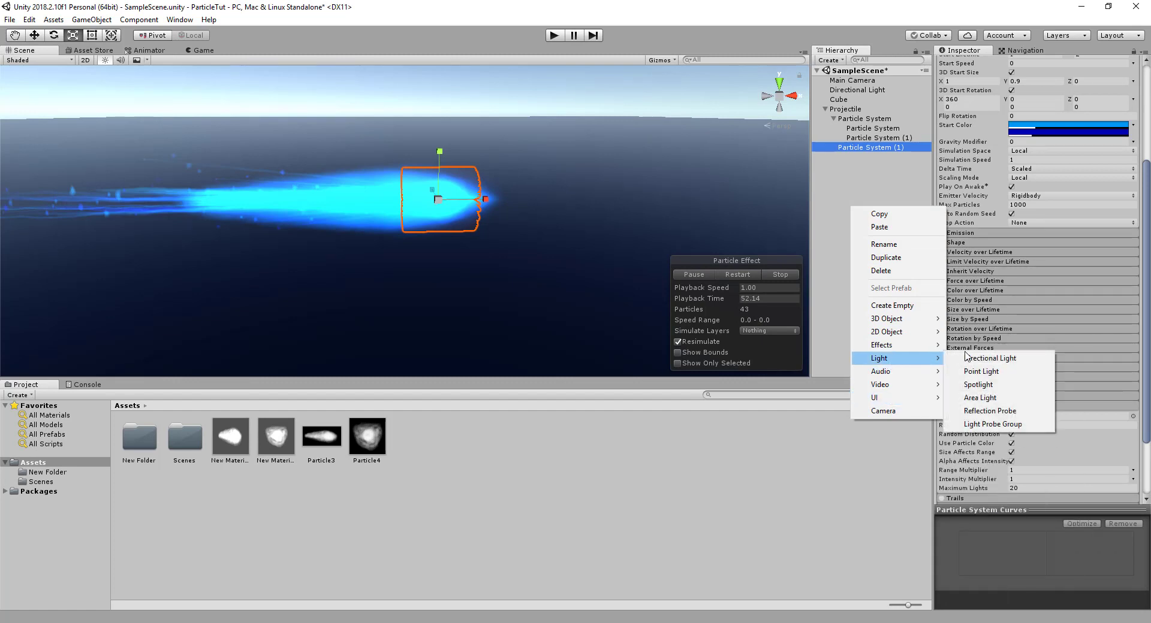
click(976, 370)
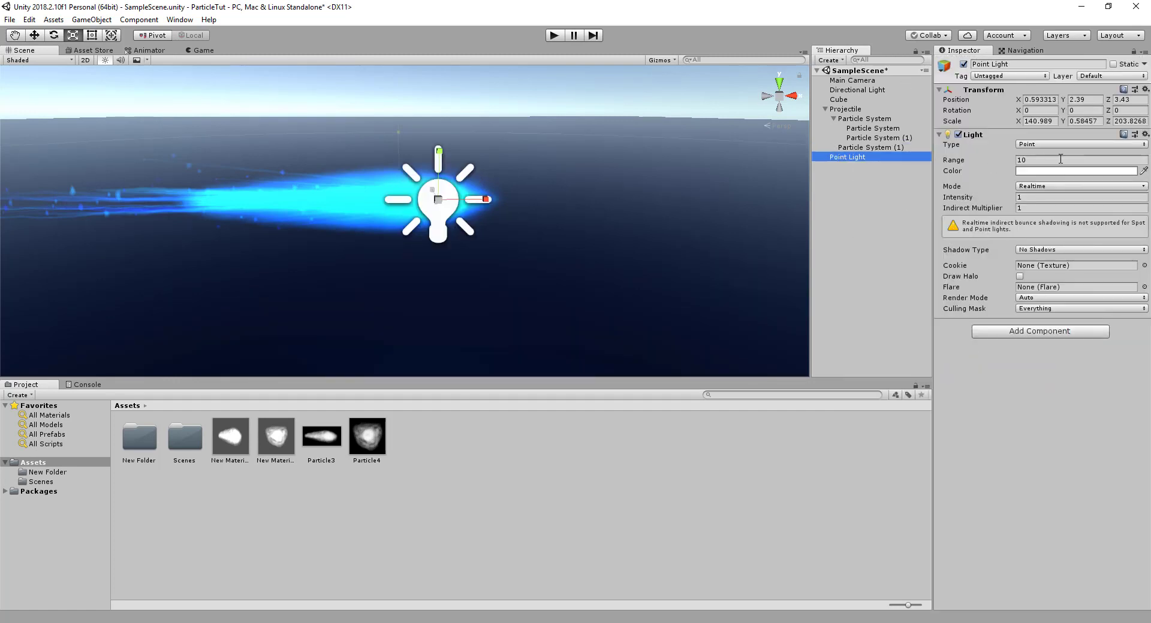
click(1045, 173)
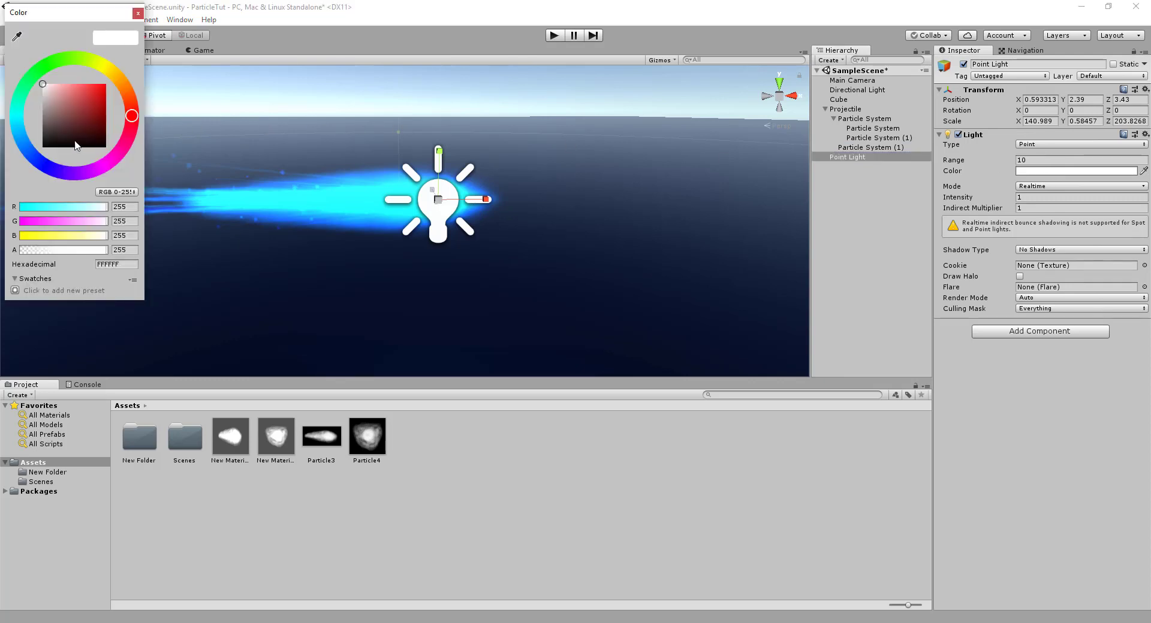
drag(42, 83, 157, 80)
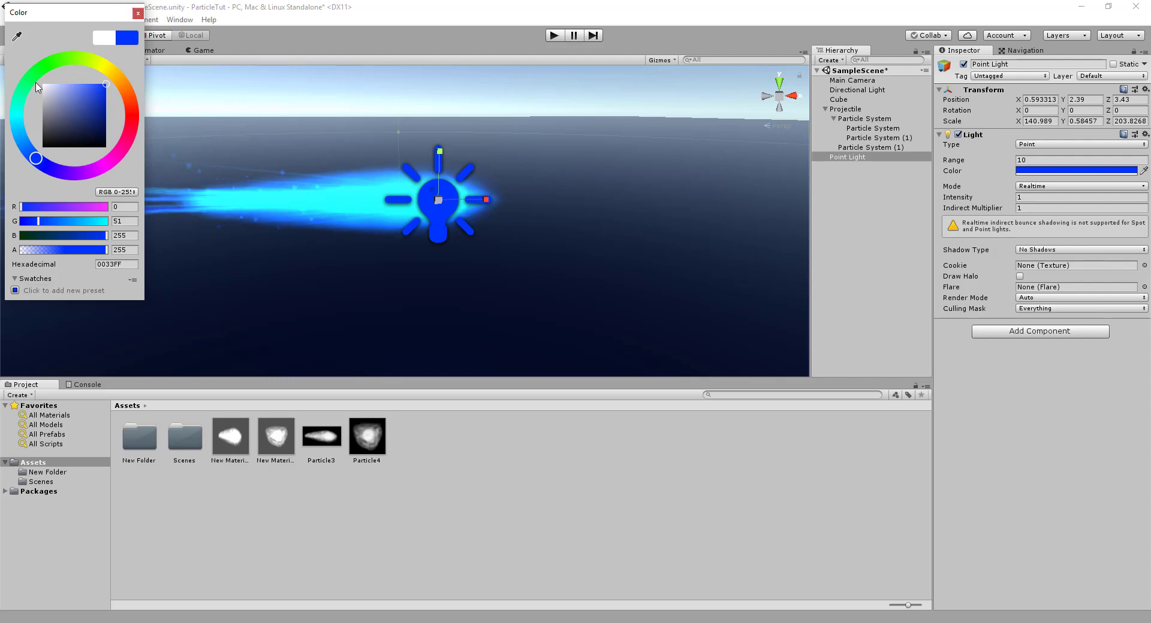
drag(36, 86, 9, 71)
click(138, 12)
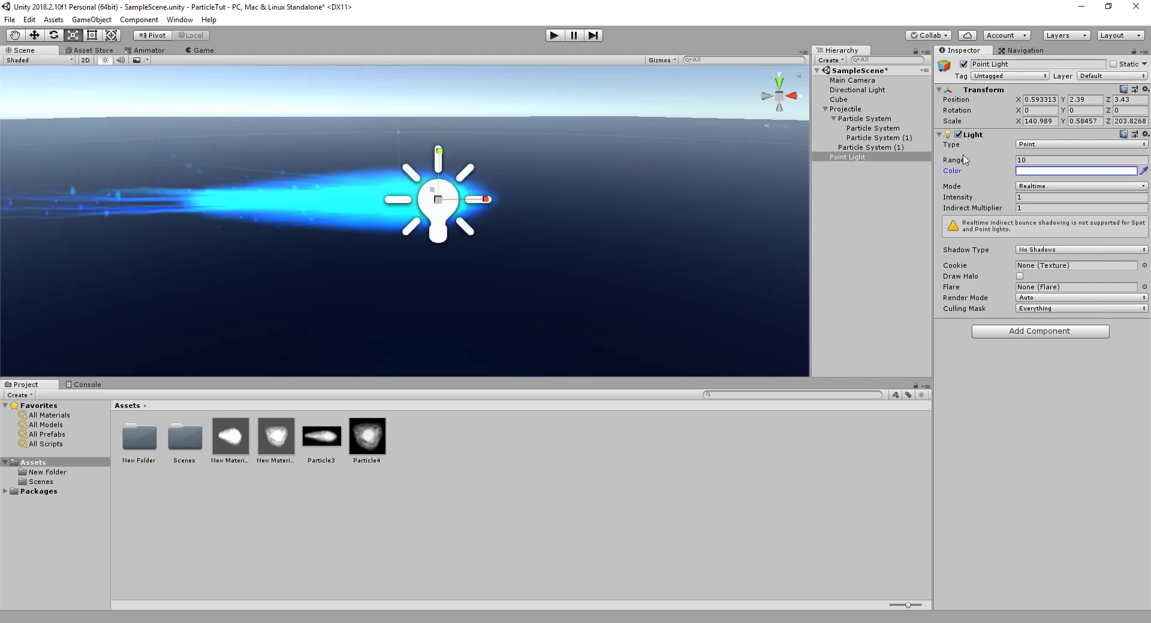
Save the Point Light as a prefab in Assets and delete it from the scene.
drag(822, 158, 482, 477)
click(844, 158)
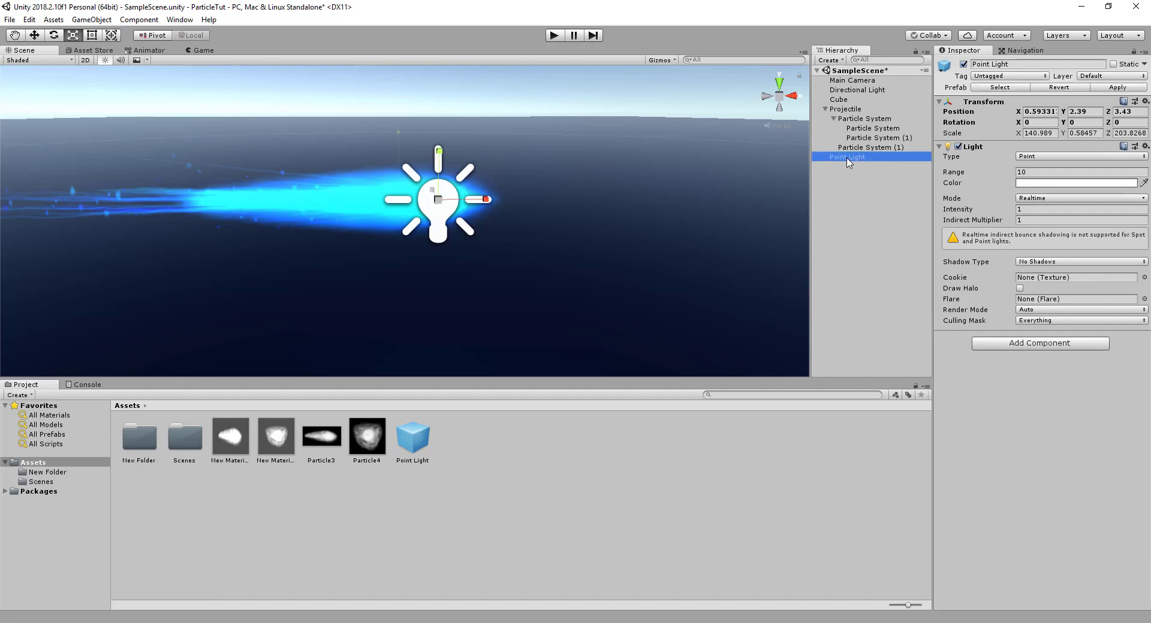
key(Delete)
Assign the Point Light prefab to Particle System (1)'s Lights module Light field.
click(871, 147)
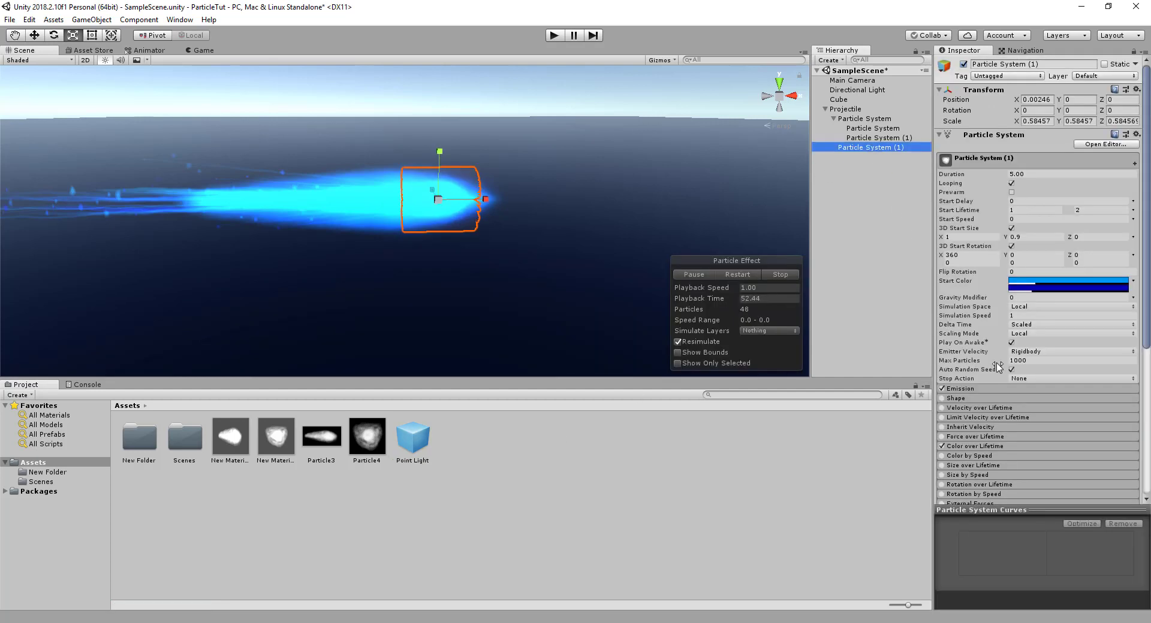
scroll(1063, 421, down, 5)
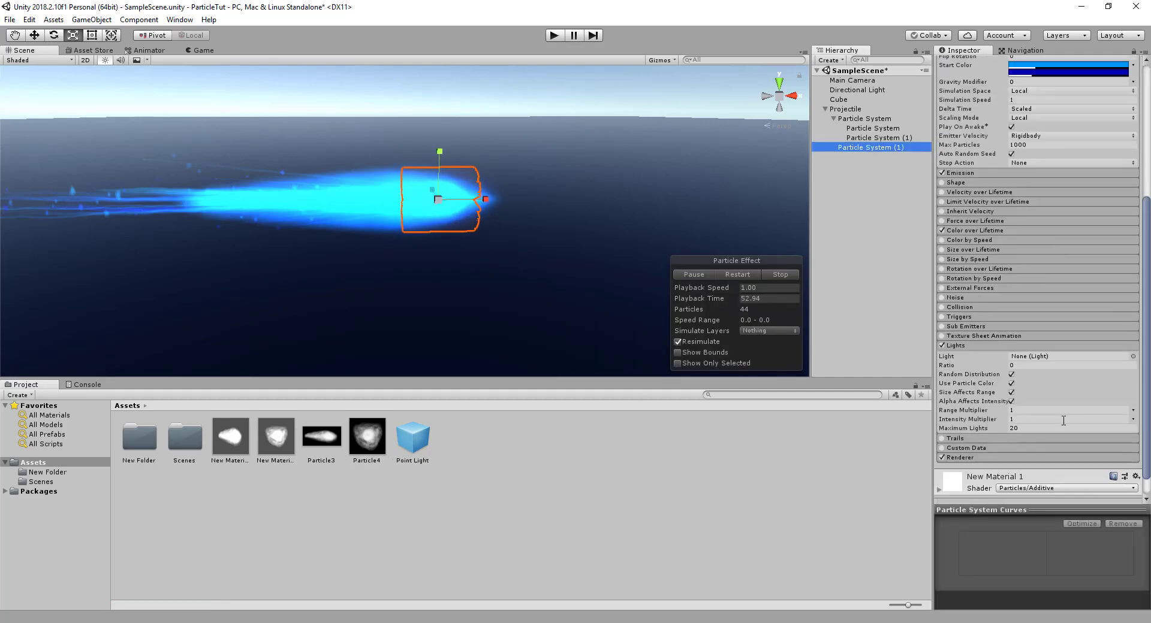
click(394, 445)
click(855, 146)
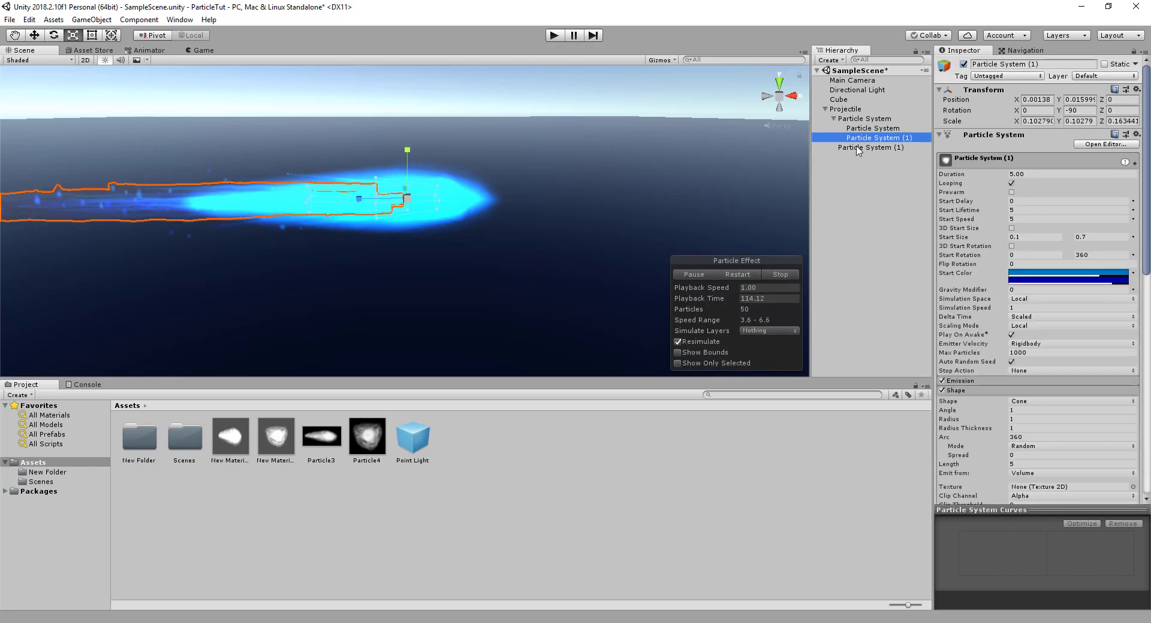
drag(399, 444, 1022, 393)
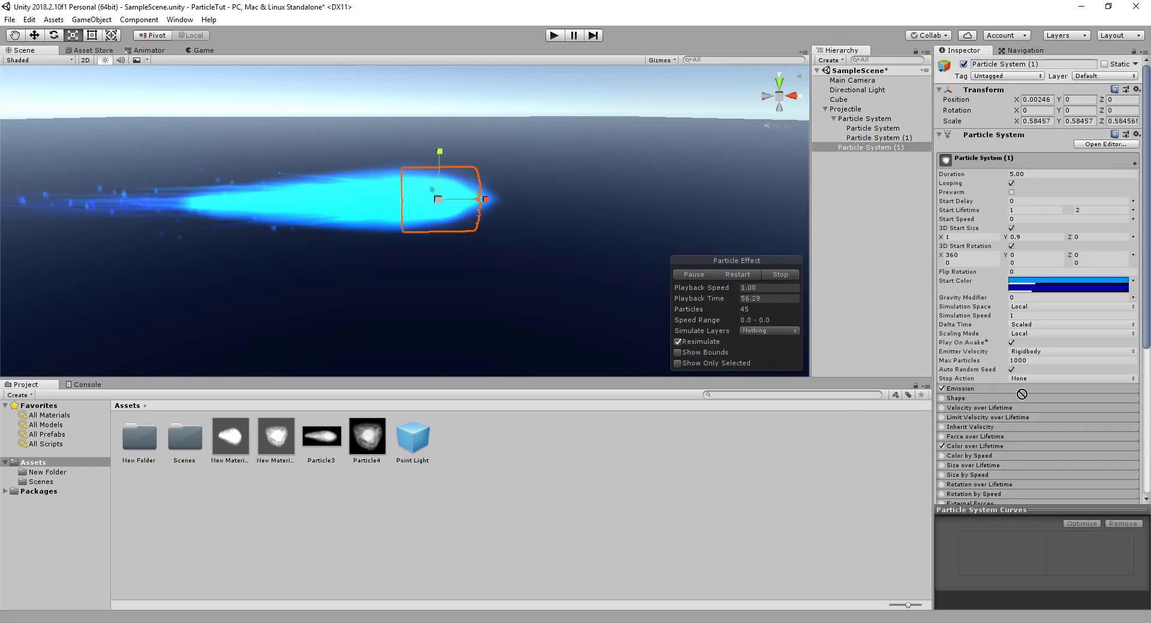
scroll(1028, 443, down, 4)
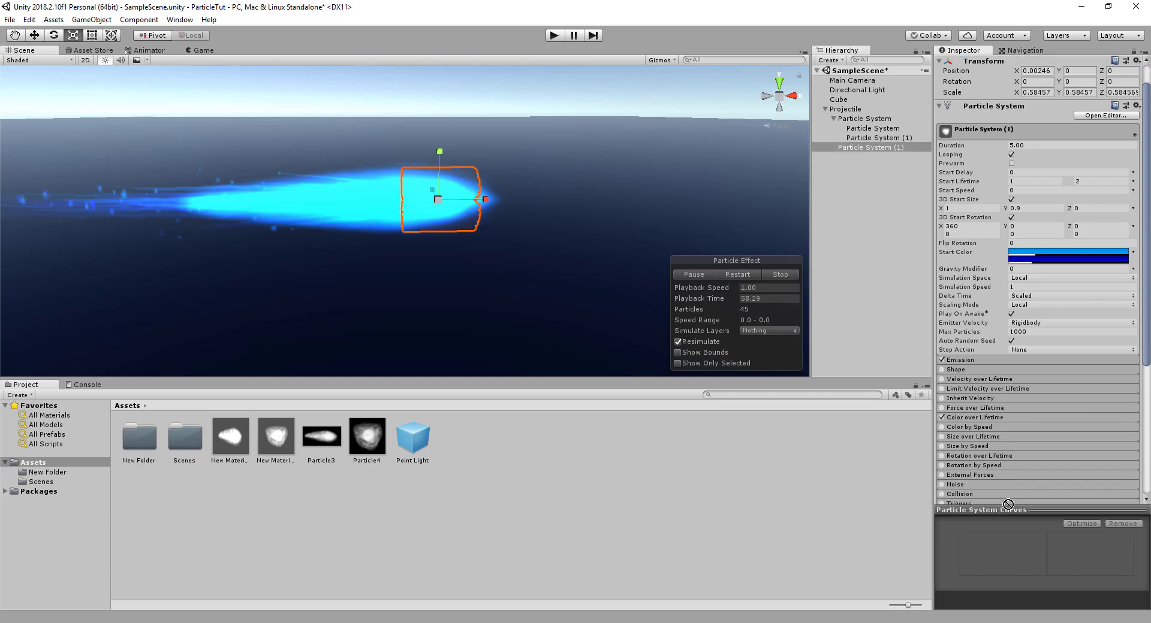
drag(1026, 438, 1037, 458)
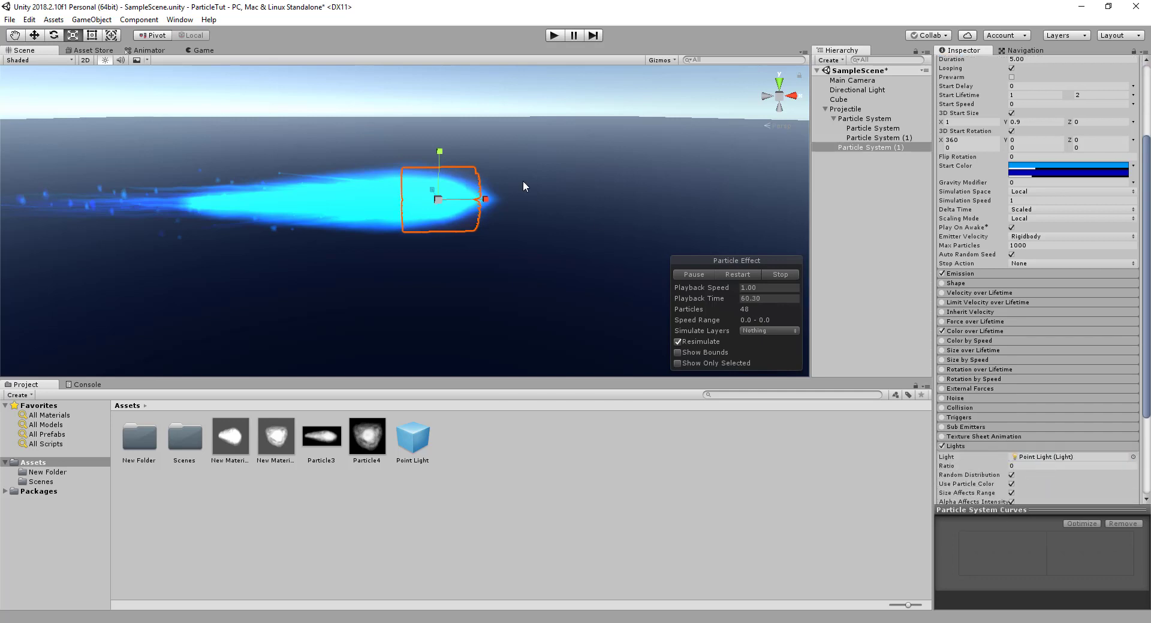
mouse_move(522, 181)
alt+mouse_down()
mouse_move(503, 216)
mouse_move(537, 206)
alt+mouse_up()
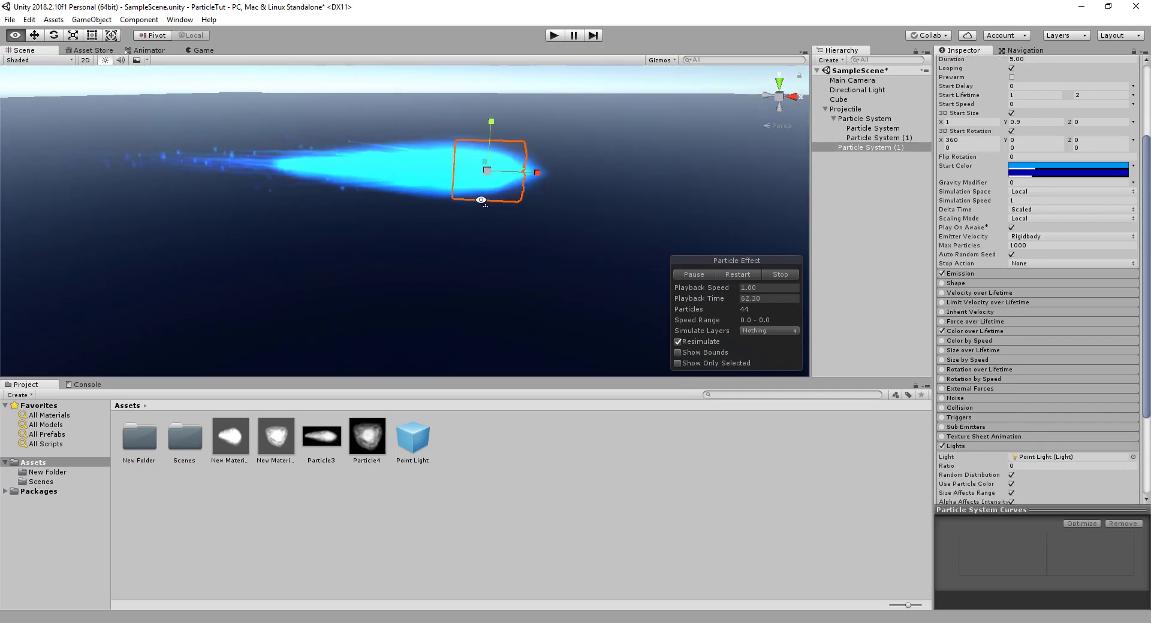
click(553, 35)
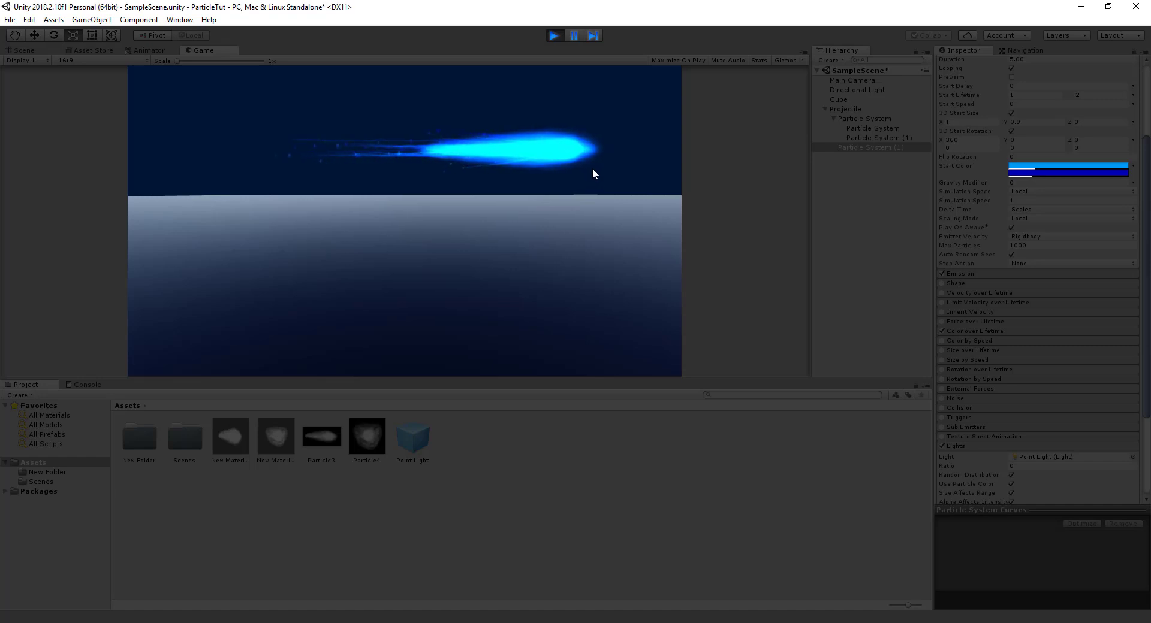
click(554, 36)
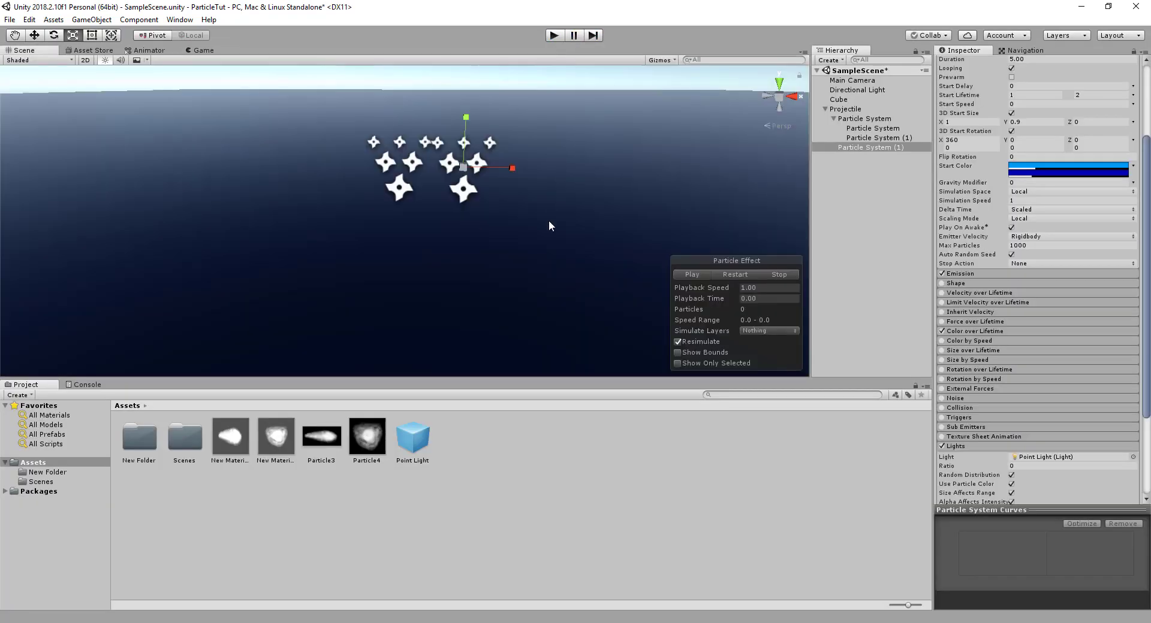
Raise the alpha of the particles' start colour.
click(1058, 163)
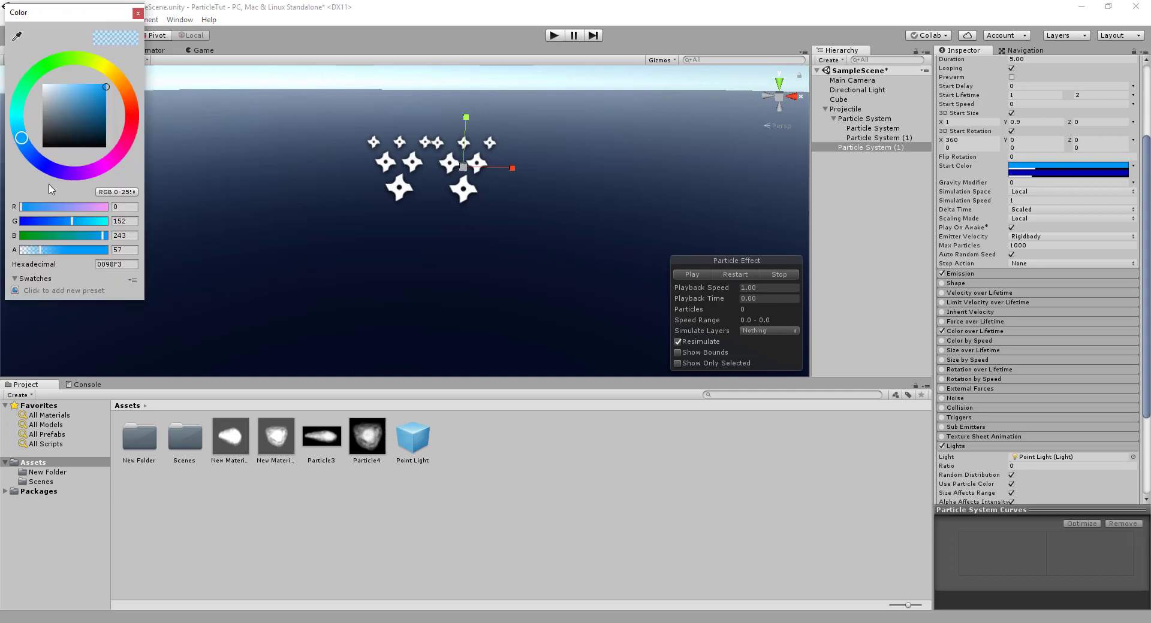
drag(43, 255, 75, 258)
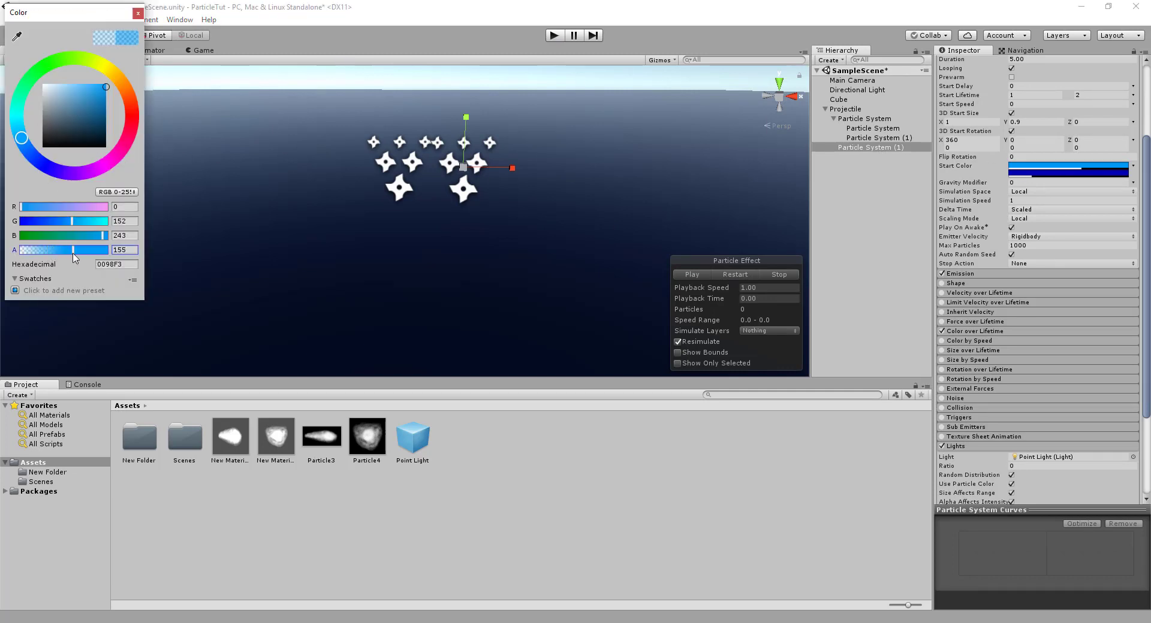
click(857, 115)
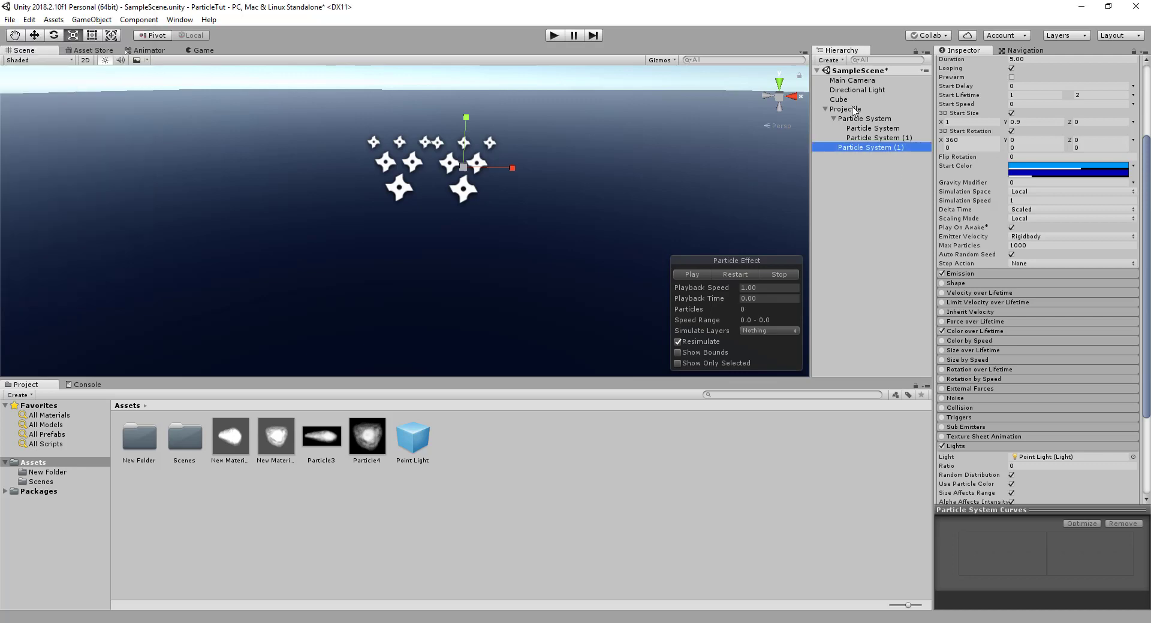
Set Particle System (1)'s start colour to a brighter blue, 2C9DE0 with alpha 153.
click(851, 109)
click(865, 118)
scroll(473, 218, up, 3)
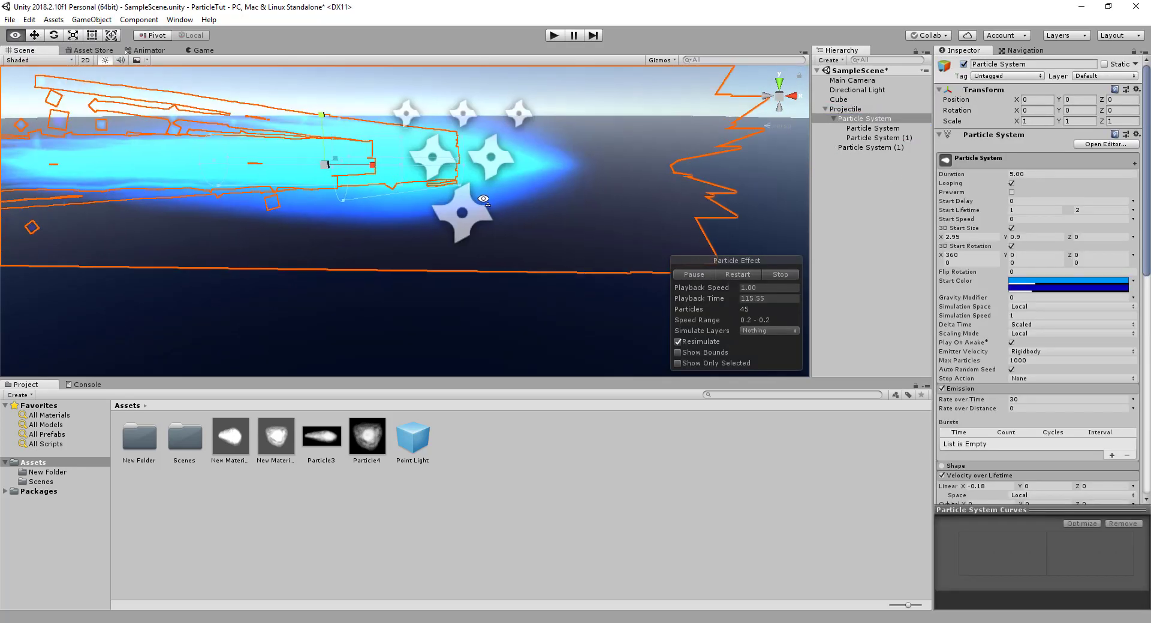
right_drag(483, 203, 496, 184)
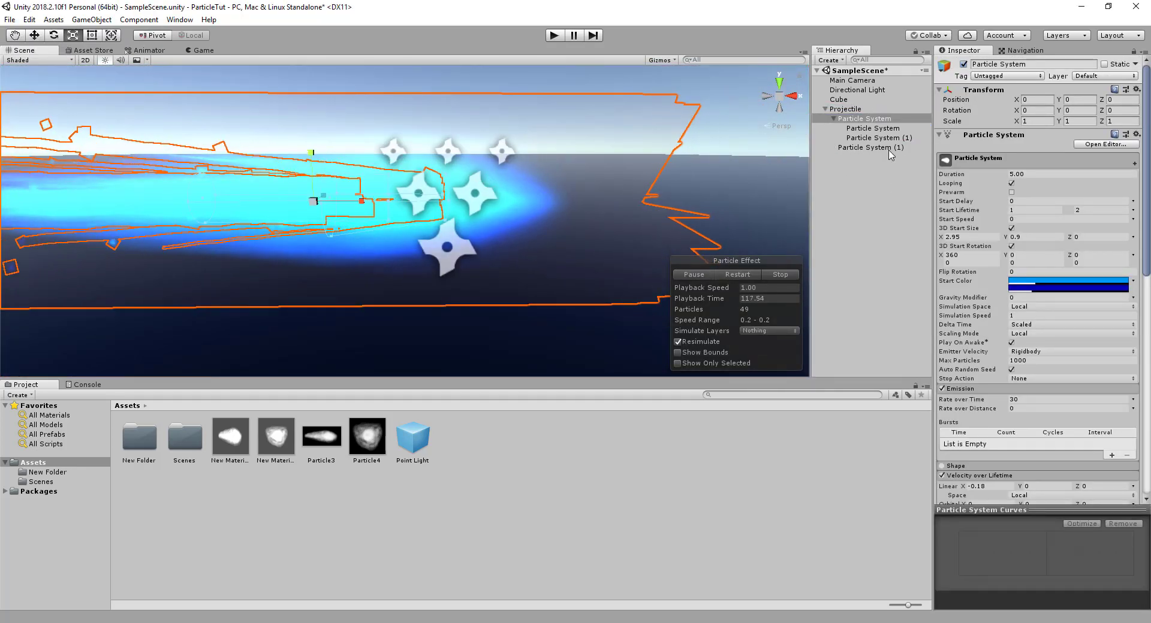
click(528, 189)
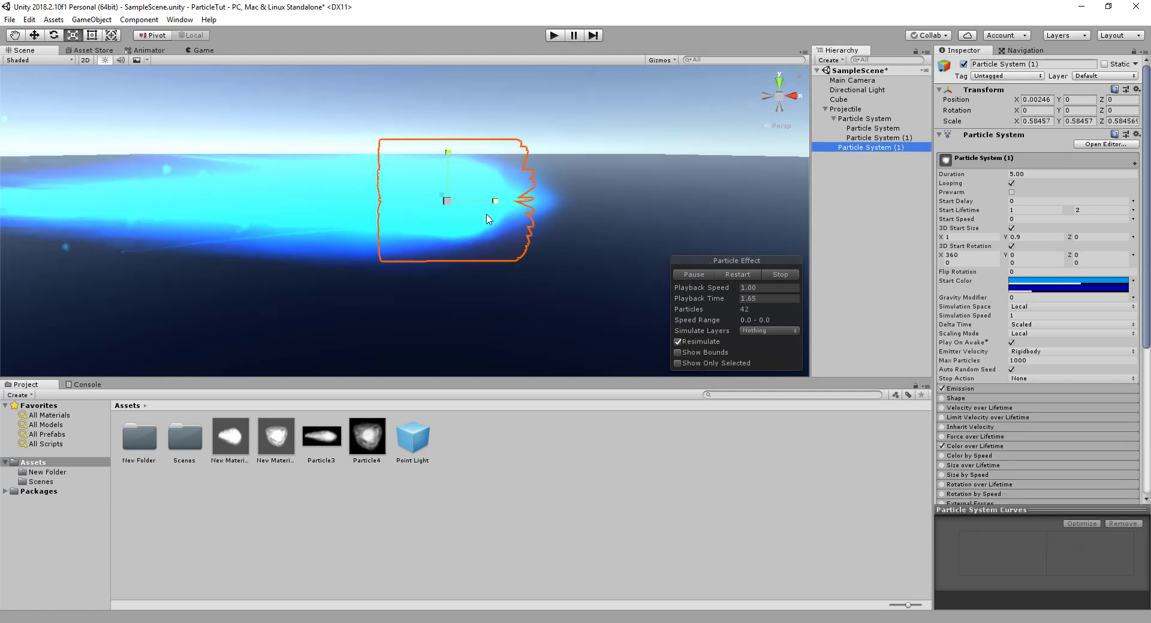
click(1040, 283)
mouse_move(83, 105)
mouse_down()
mouse_move(84, 87)
mouse_move(99, 98)
mouse_up()
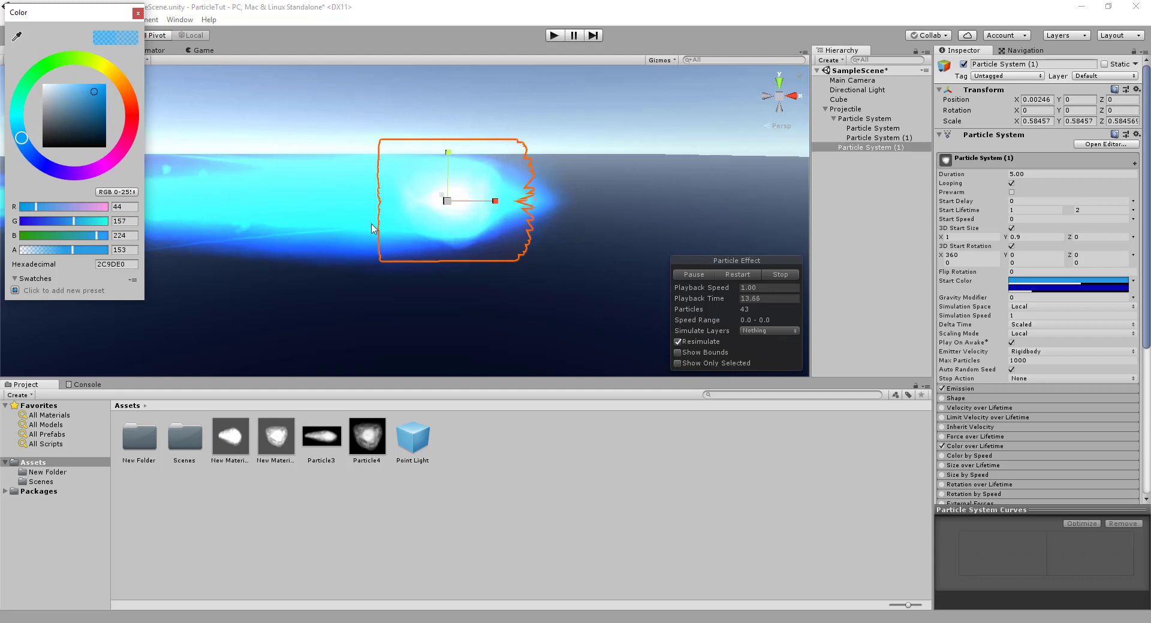
click(137, 15)
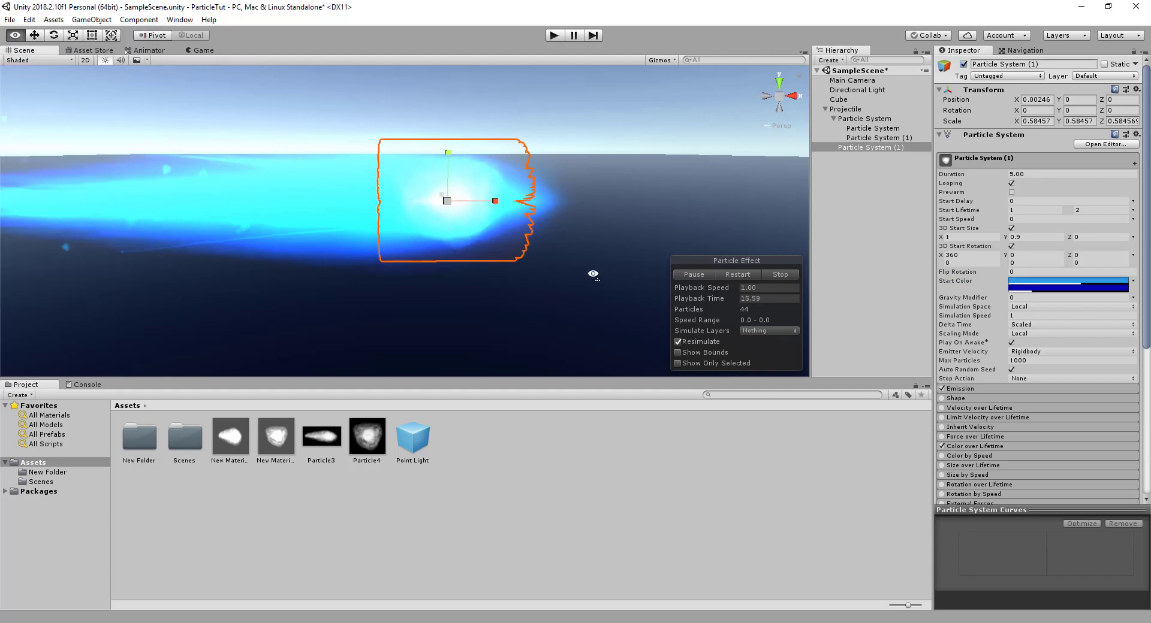
mouse_move(591, 272)
right_down()
mouse_move(402, 268)
mouse_move(578, 276)
right_up()
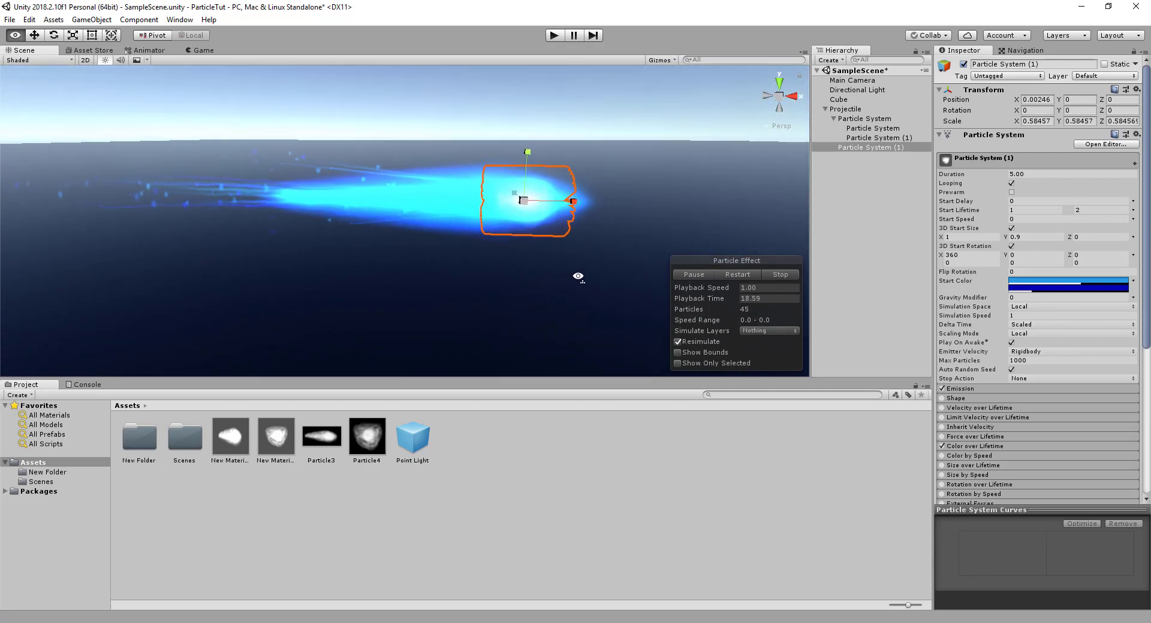
Shrink the glowing head to about 0.38, stretch it lengthwise and nudge it left.
click(874, 119)
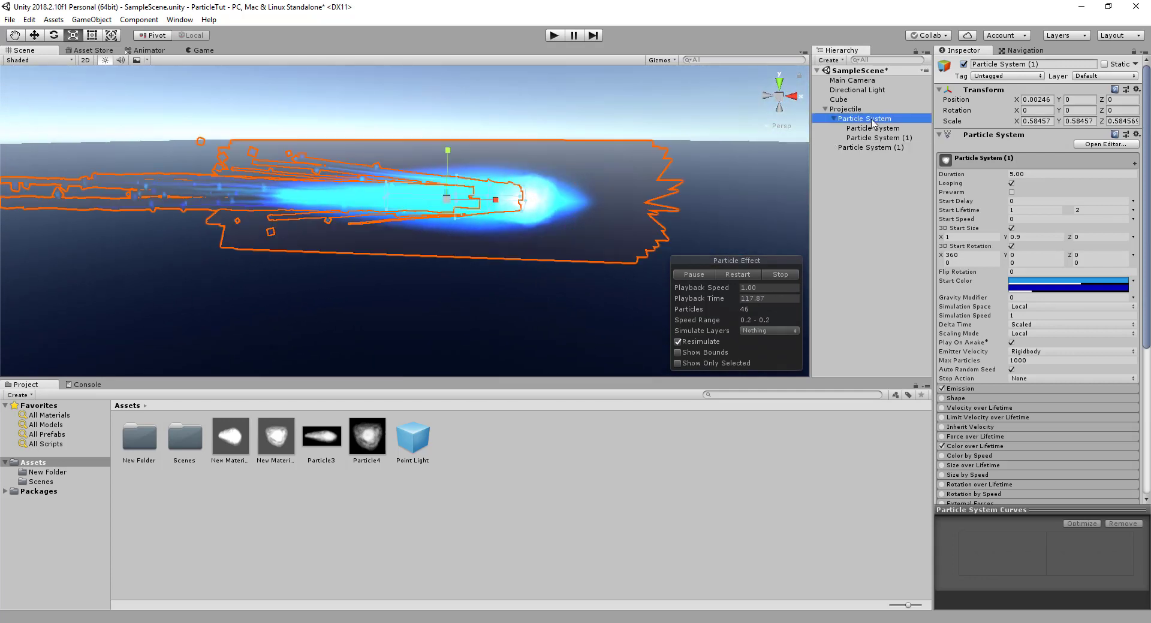
click(855, 149)
drag(524, 205, 506, 211)
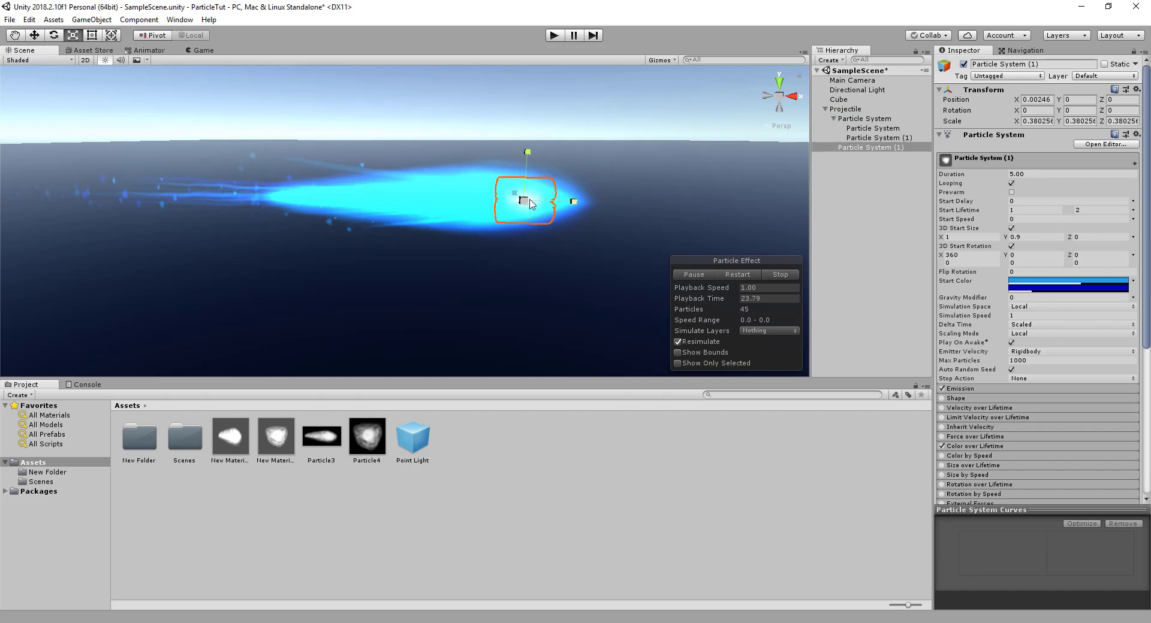
drag(575, 202, 622, 212)
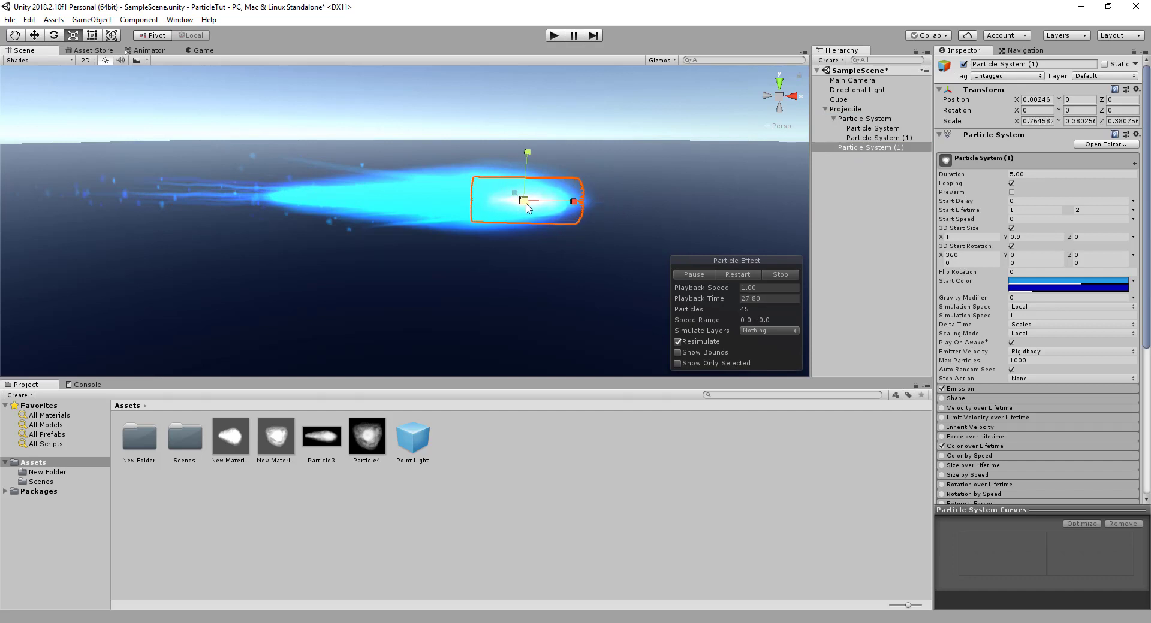
click(39, 37)
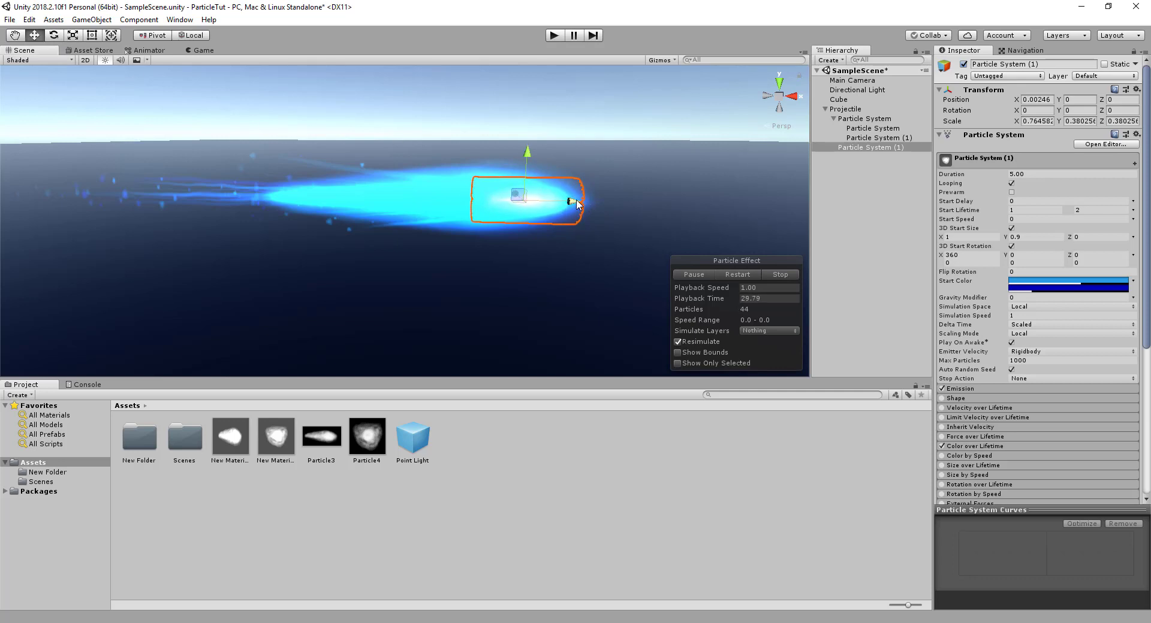
drag(578, 204, 563, 204)
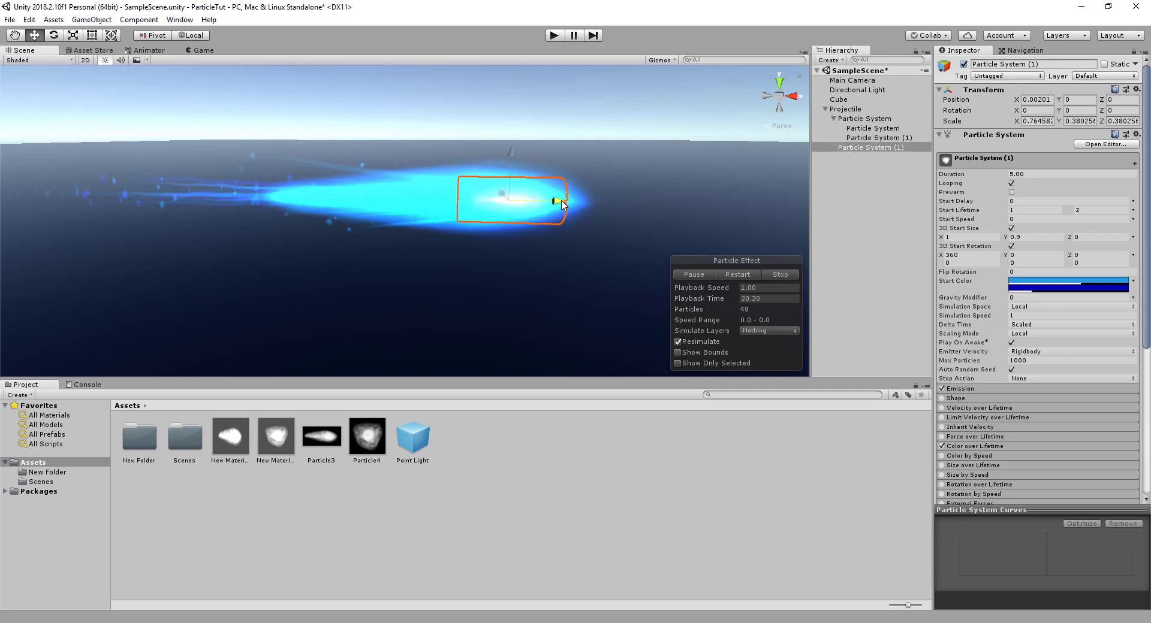
Check the glow's start delay, then set the main system's Simulation Speed to 2.
click(879, 120)
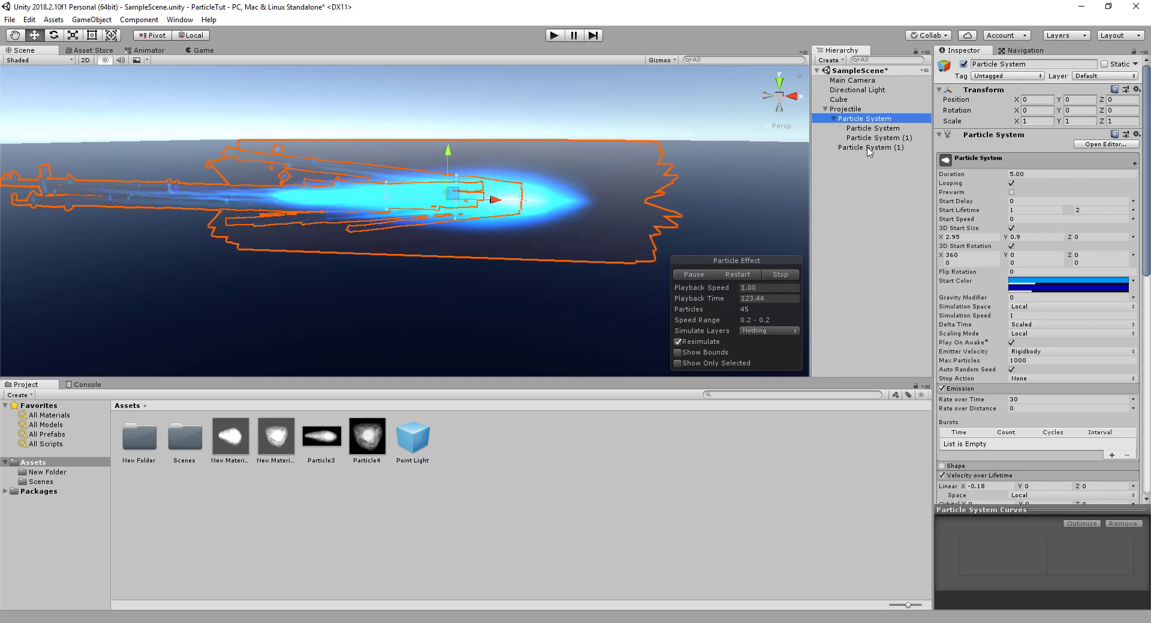
click(869, 148)
click(1025, 202)
text(.5)
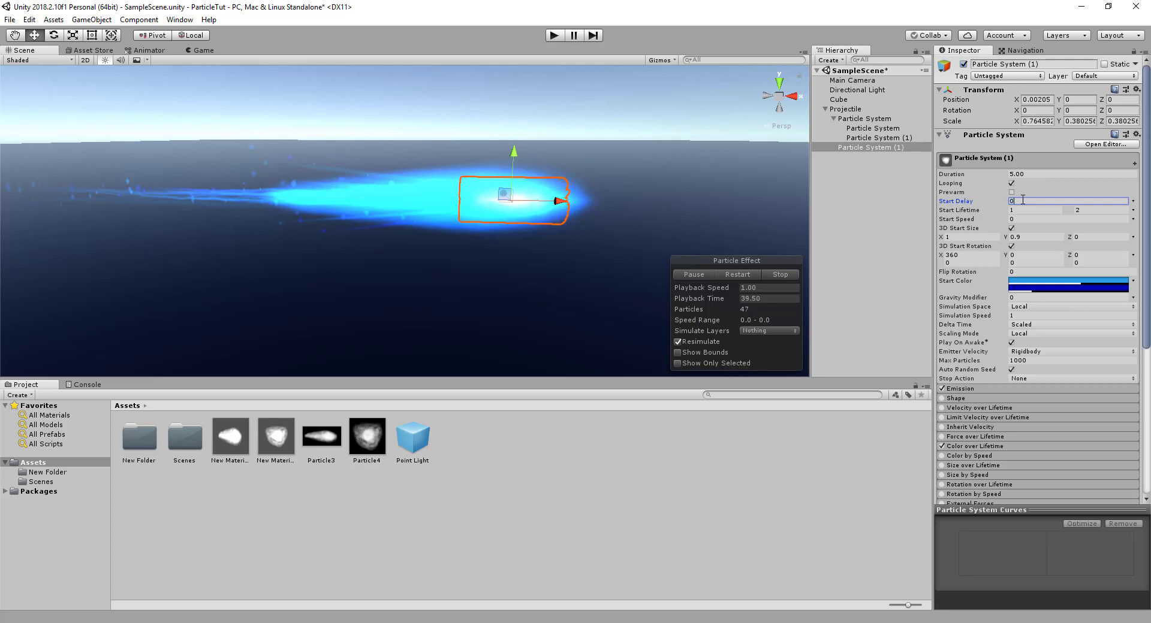
click(865, 118)
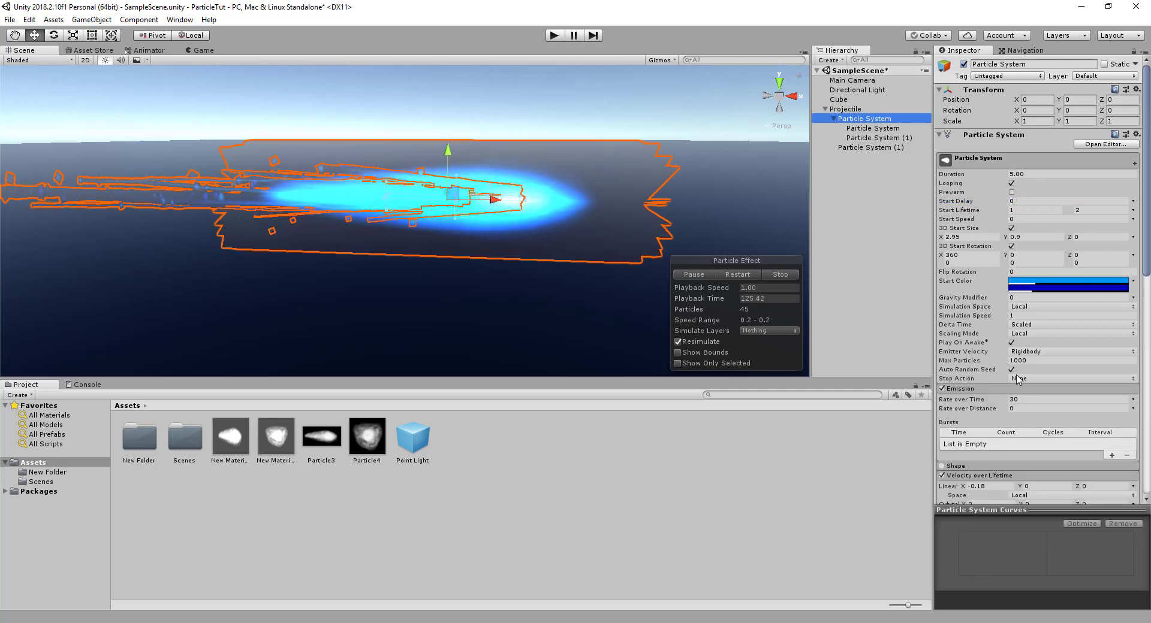
scroll(1016, 378, down, 3)
click(1019, 244)
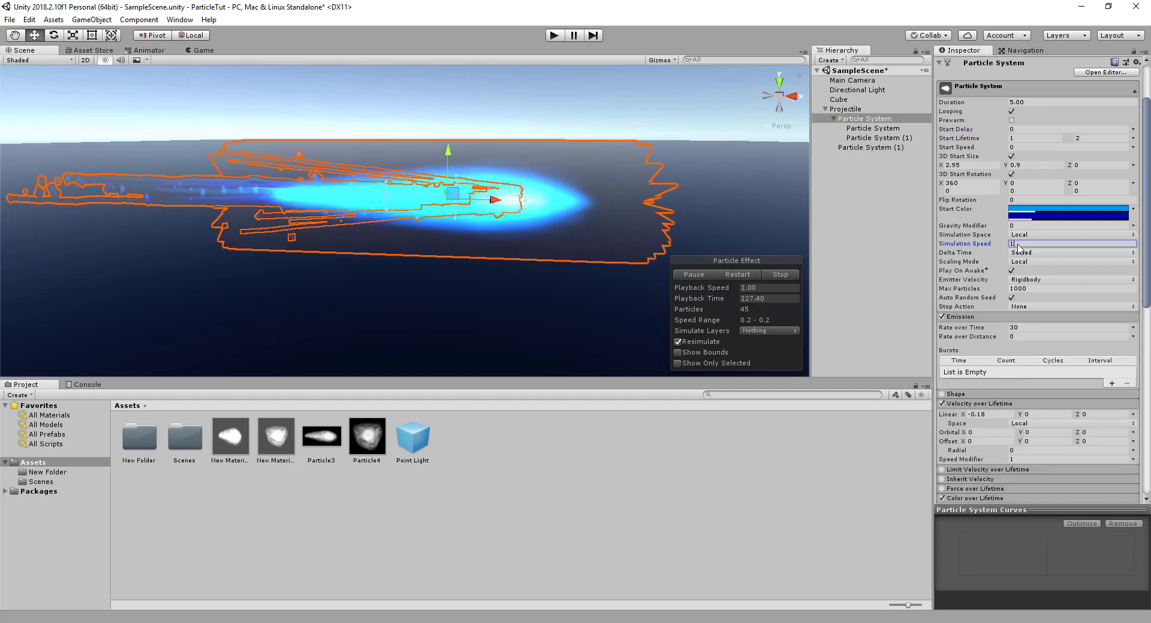
text(3)
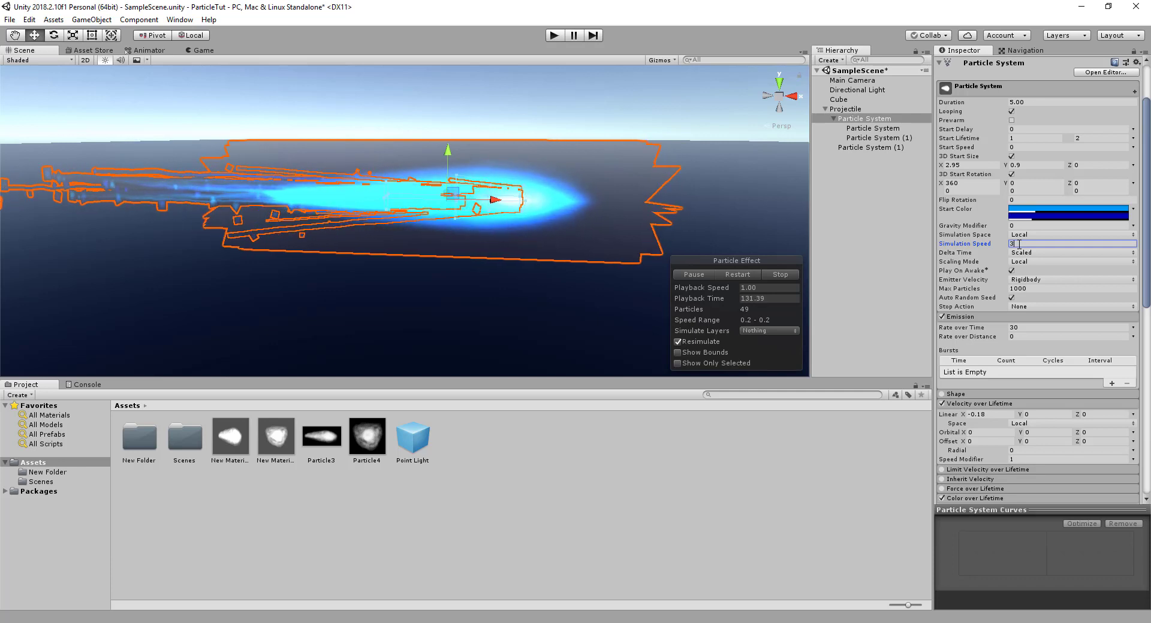
key(BackSpace)
text(2)
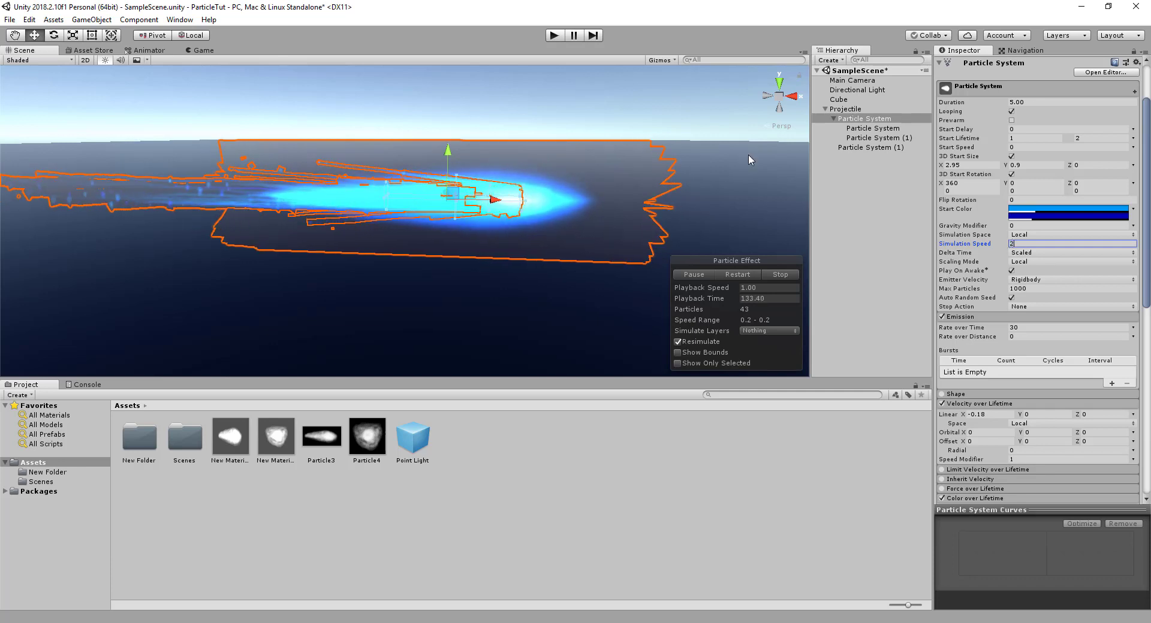
Set Start Delay to 0.5 on both child trail systems.
click(873, 128)
click(1024, 129)
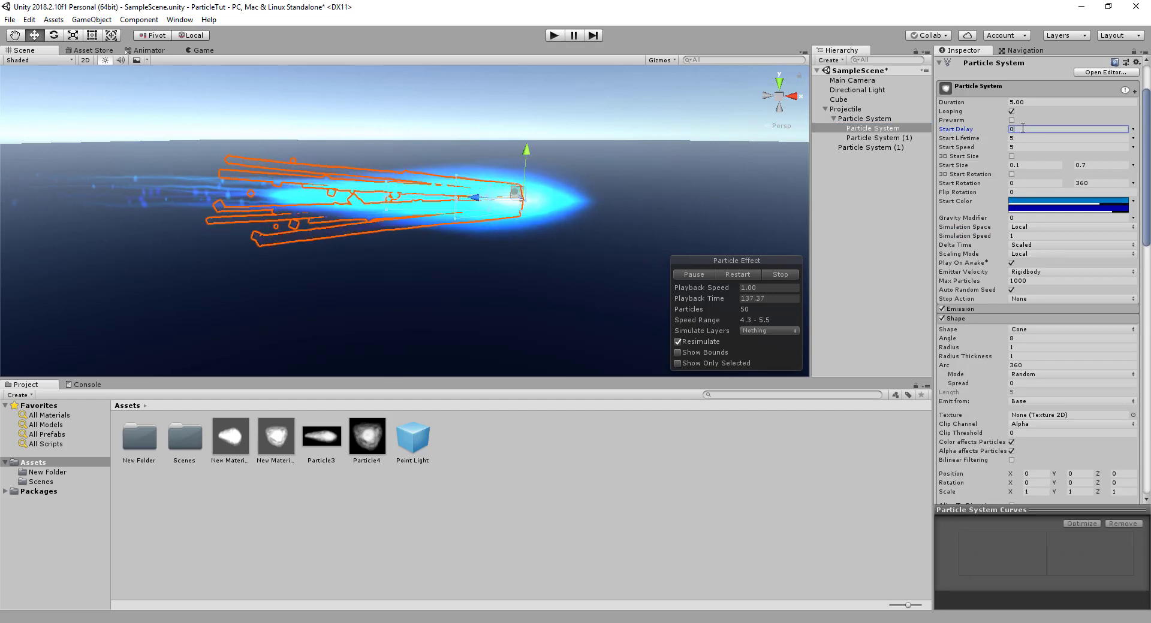
text(.5)
click(890, 139)
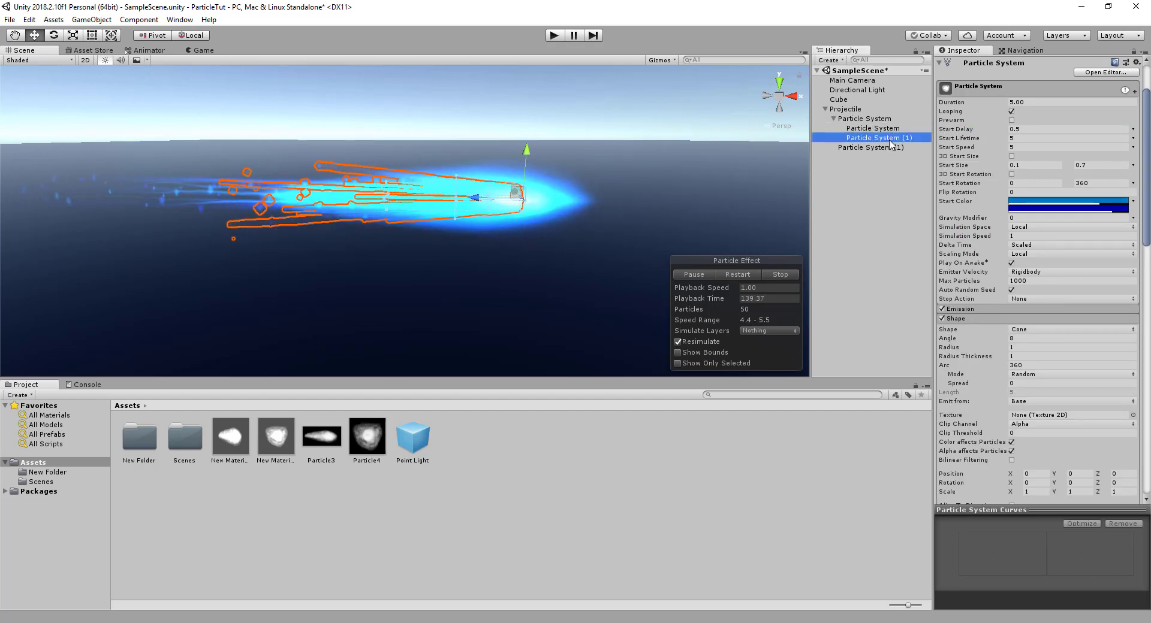
click(1022, 128)
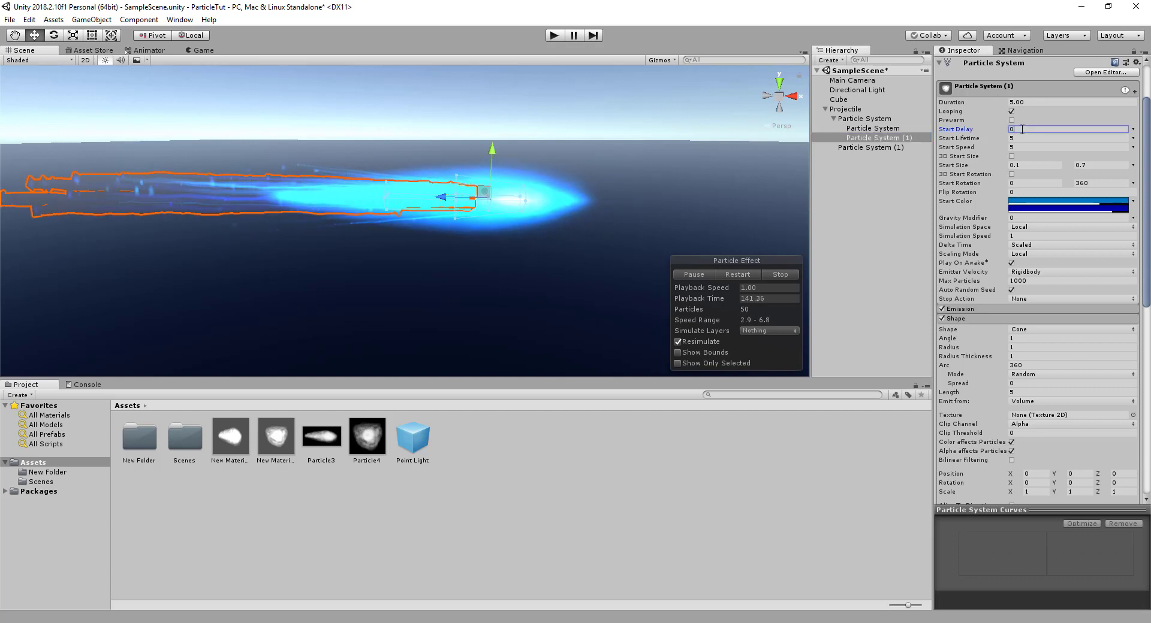
text(.5)
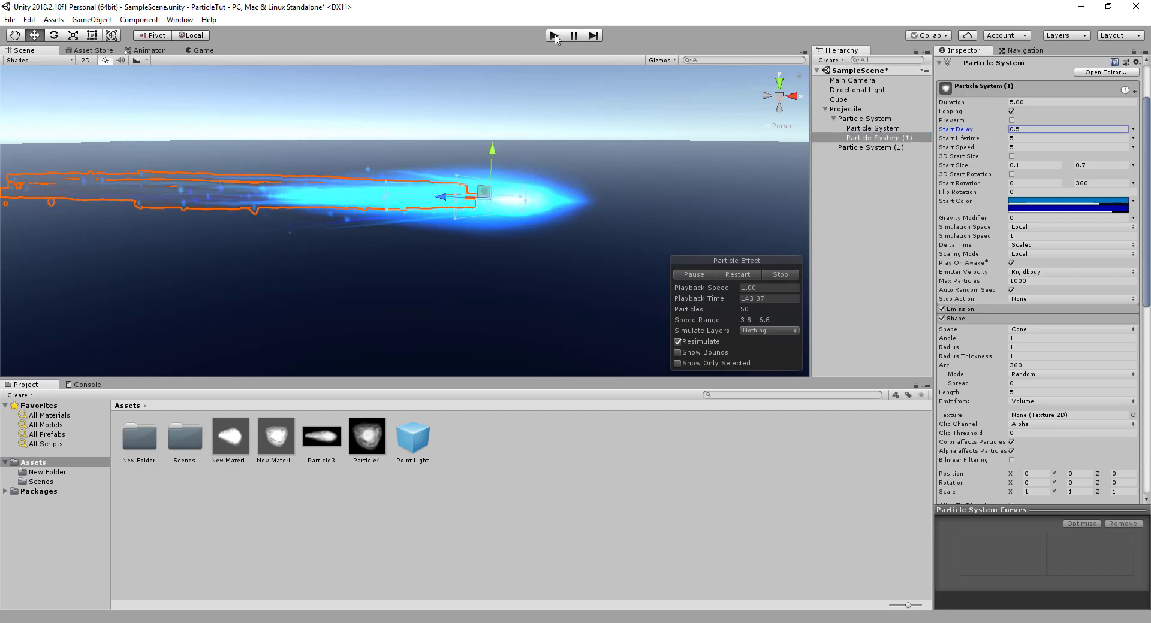
click(554, 35)
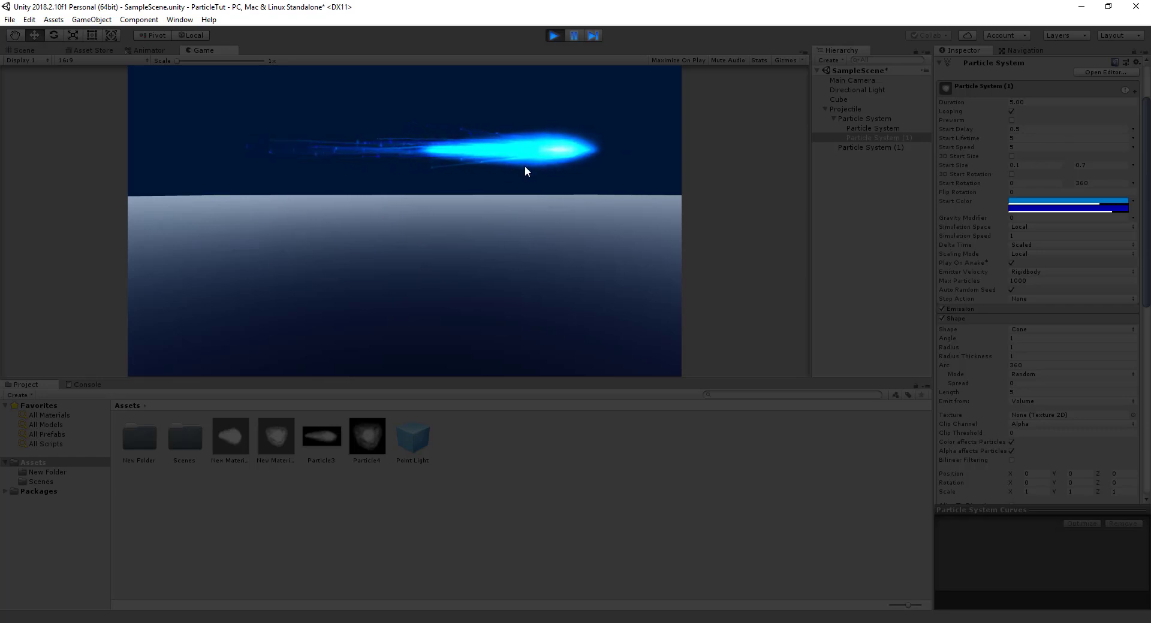
click(554, 35)
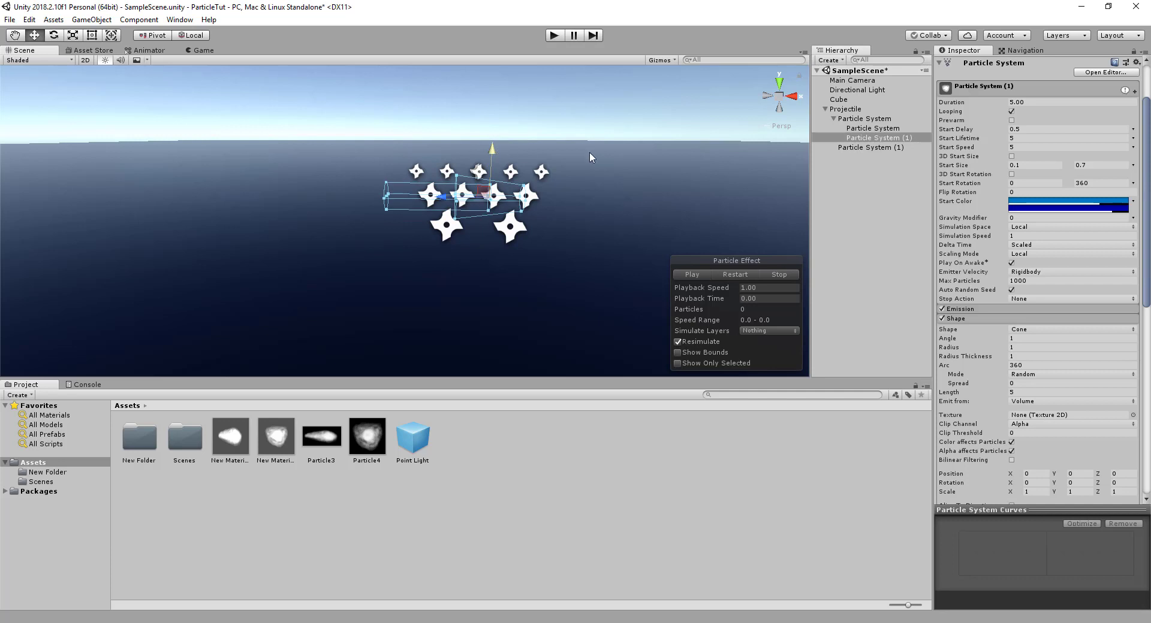
Lower the Projectile in the scene and preview it in Play mode.
click(857, 109)
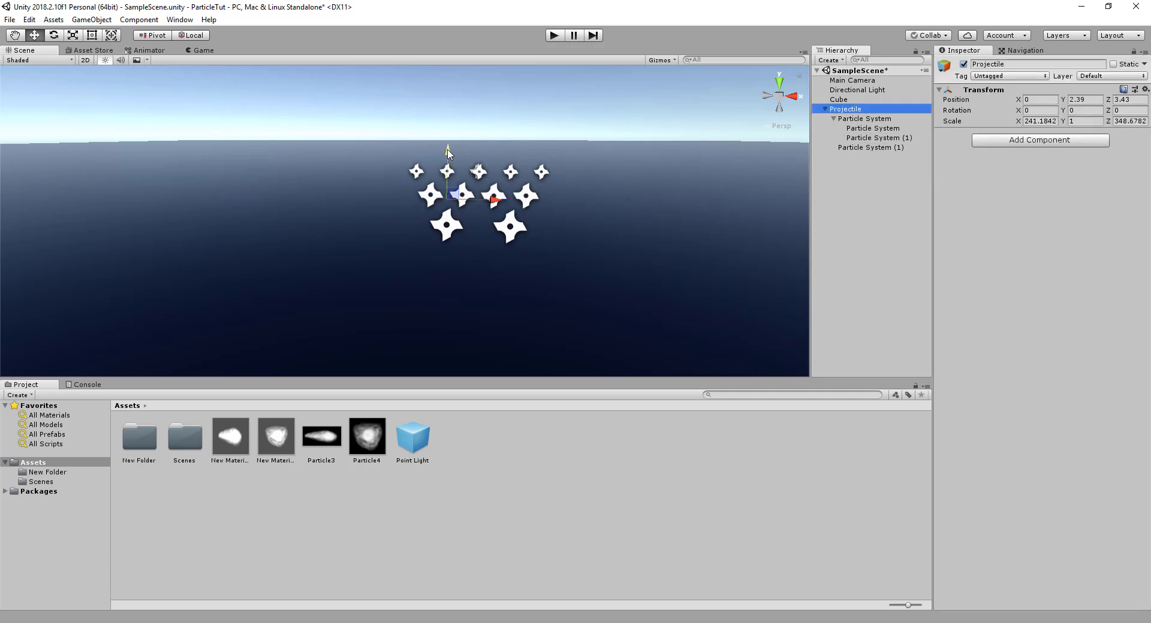
mouse_move(448, 154)
mouse_down()
mouse_move(444, 226)
mouse_move(732, 349)
mouse_move(687, 231)
mouse_up()
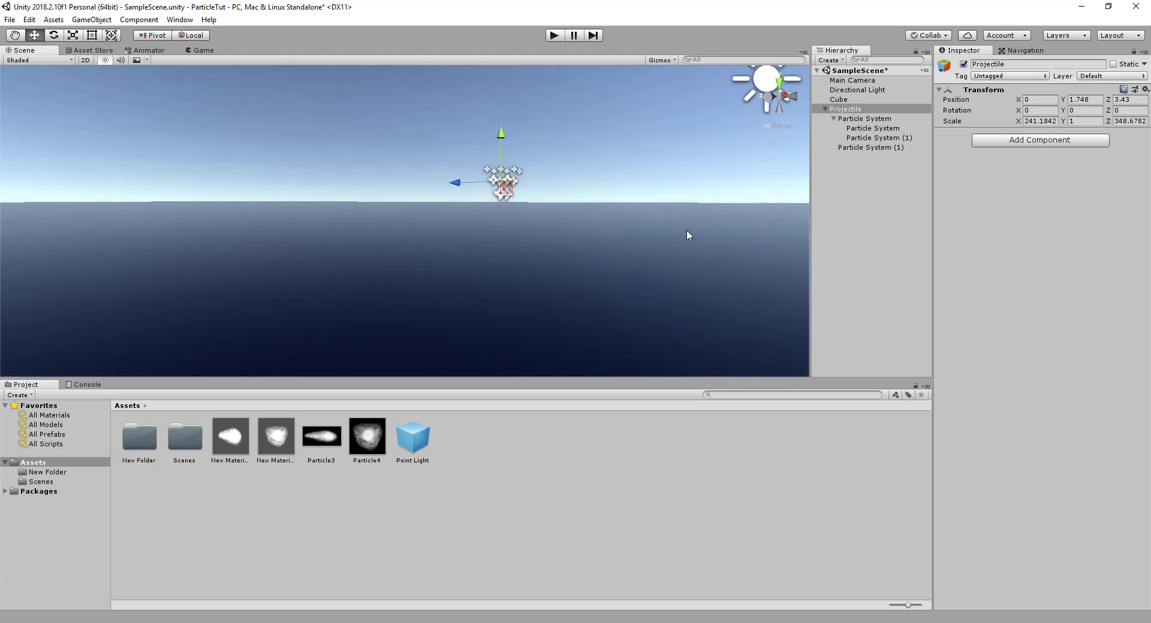
drag(502, 142, 502, 154)
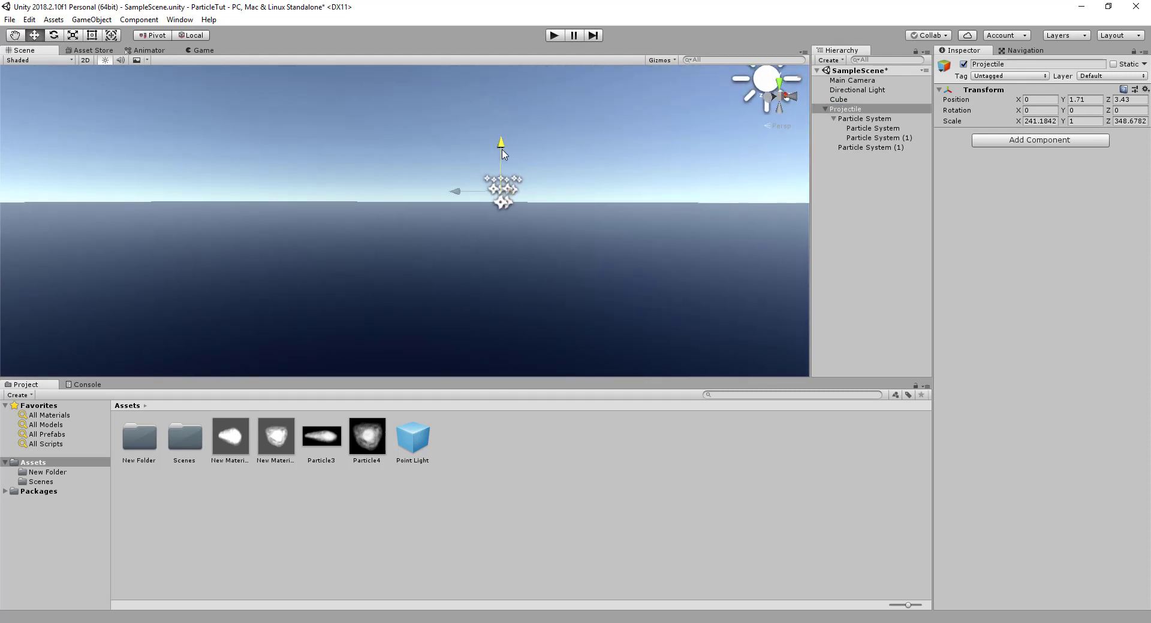
click(556, 36)
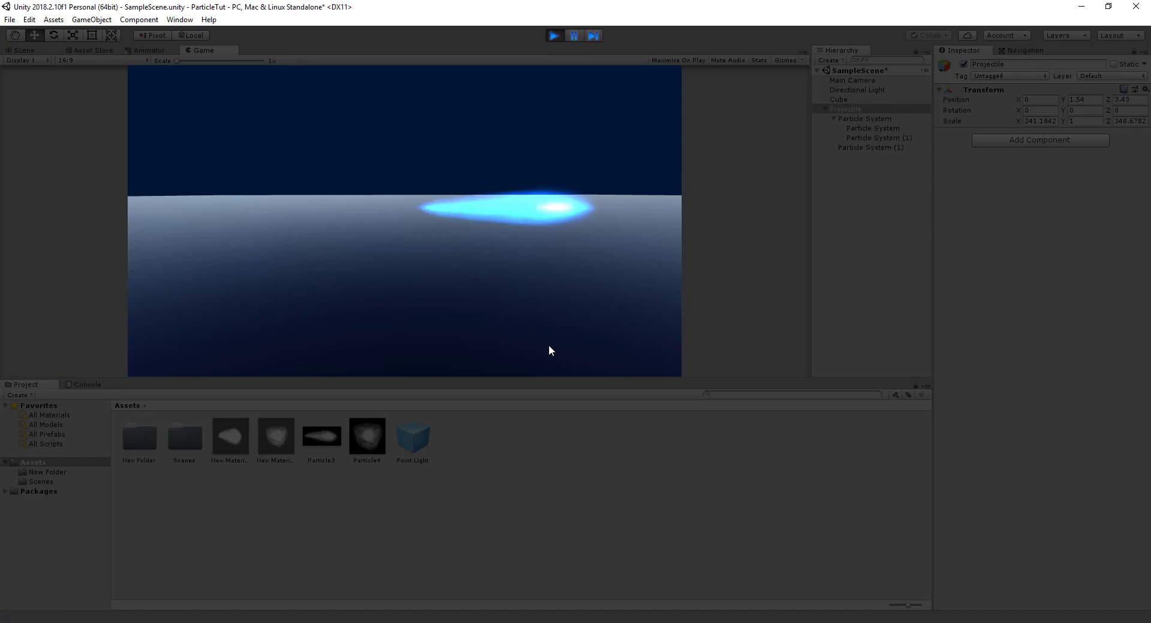
Adjust Particle System (1)'s Lights ratio and rerun Play mode to see the blue glow.
click(865, 147)
scroll(998, 413, down, 5)
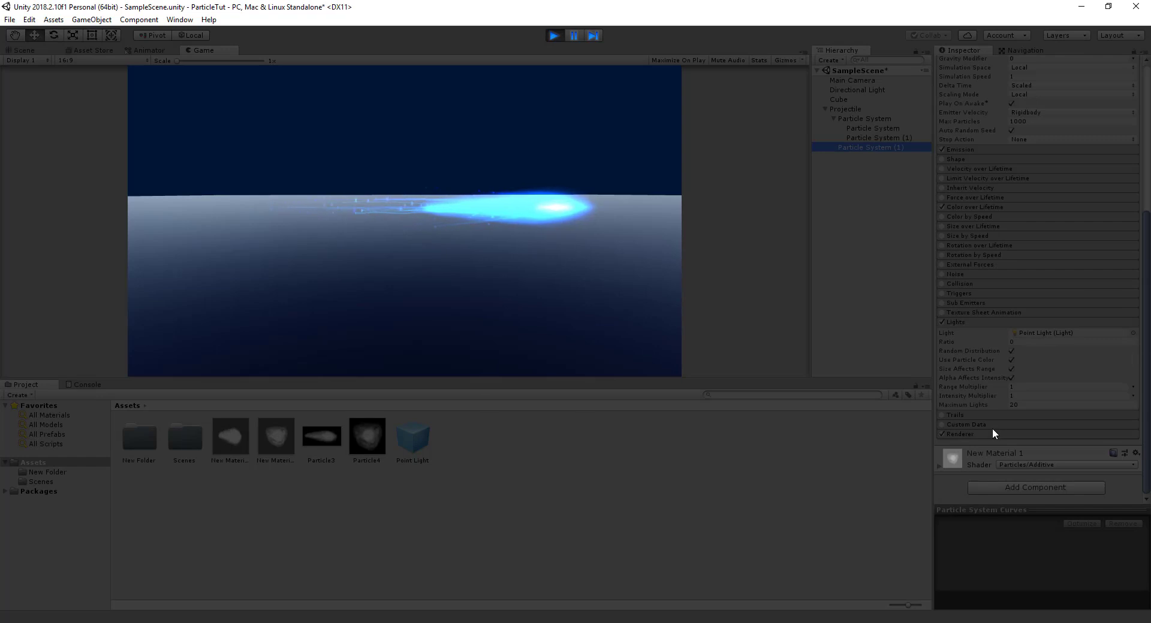
click(561, 35)
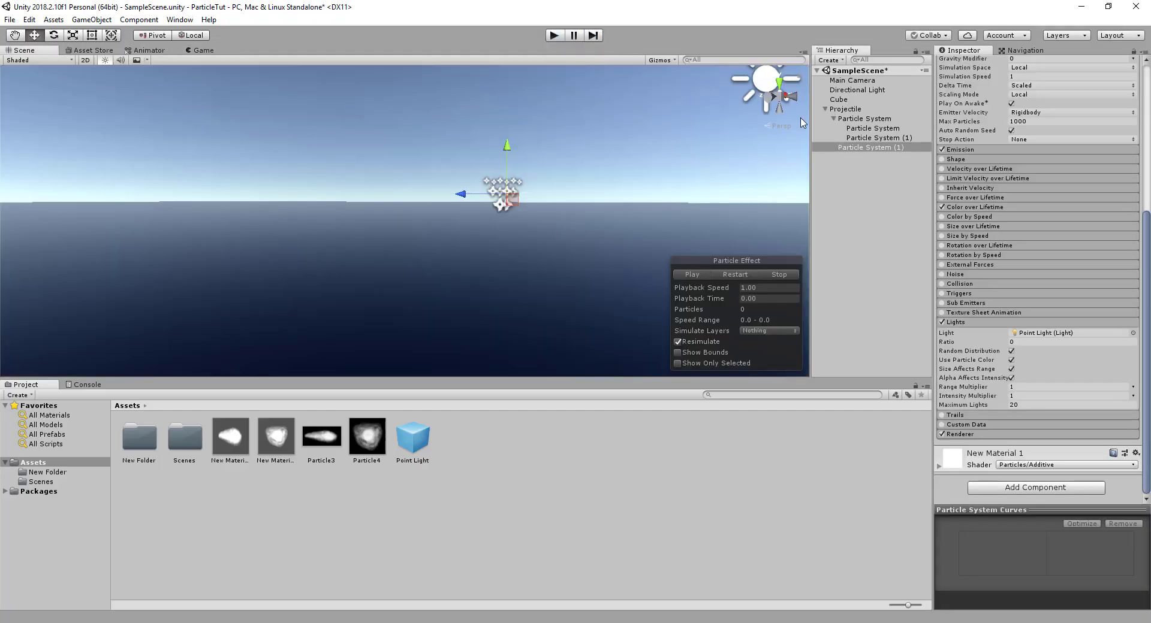
click(1014, 342)
text(1)
click(554, 35)
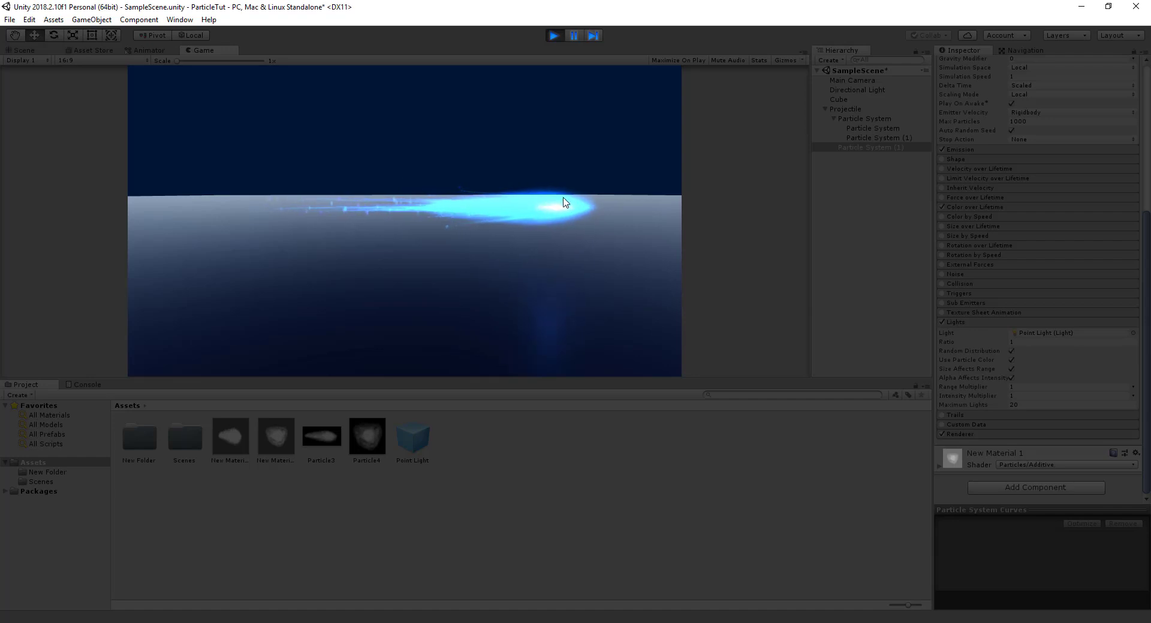
Open New Folder in the Project panel and select the flying projectile copy in the Scene view.
click(142, 450)
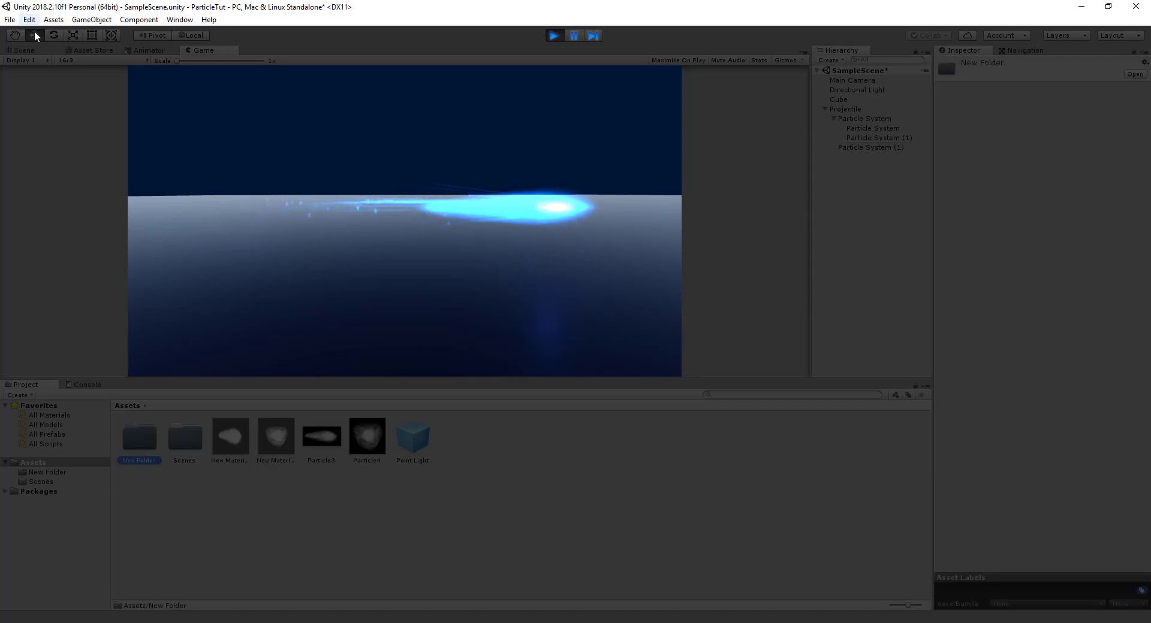
click(36, 50)
alt+drag(545, 220, 352, 293)
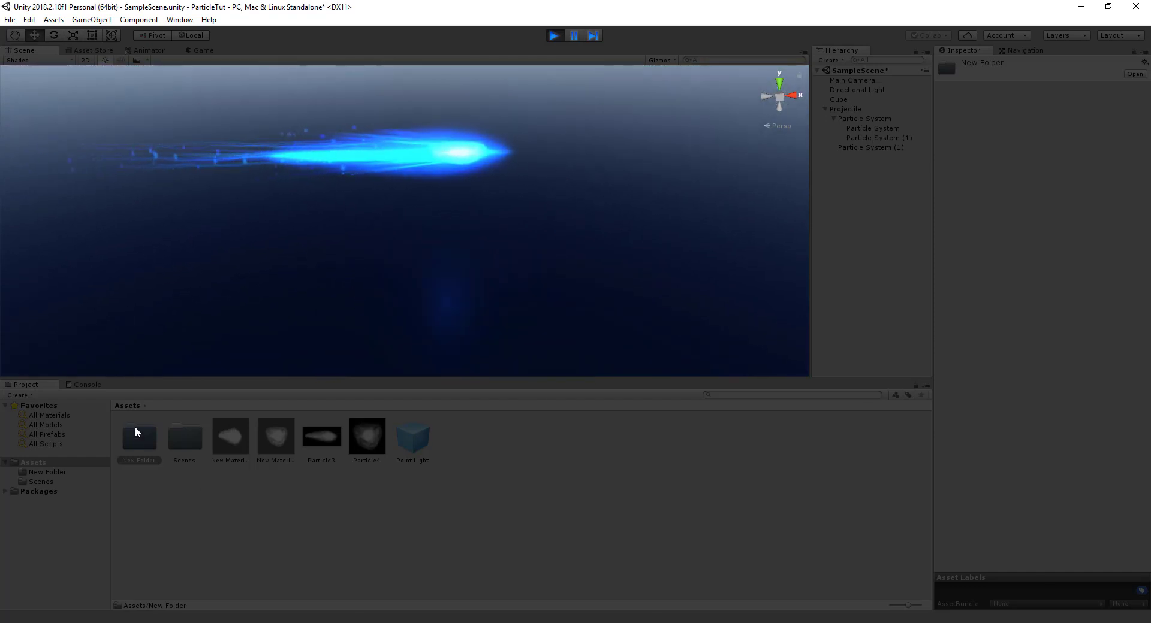
click(132, 433)
double_click(135, 439)
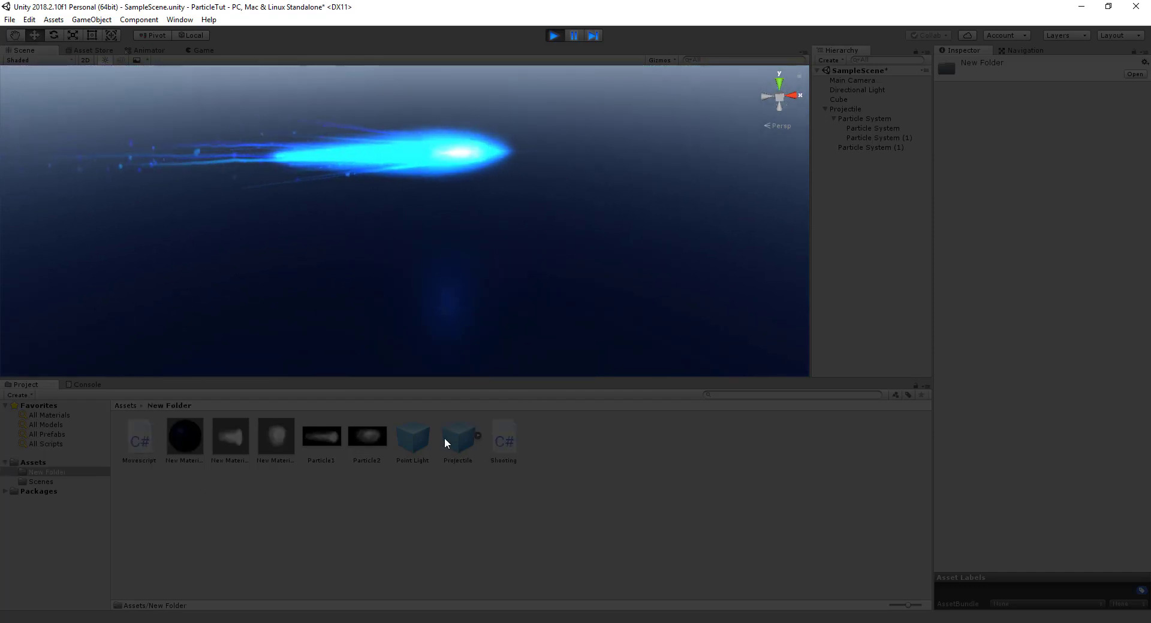
click(448, 298)
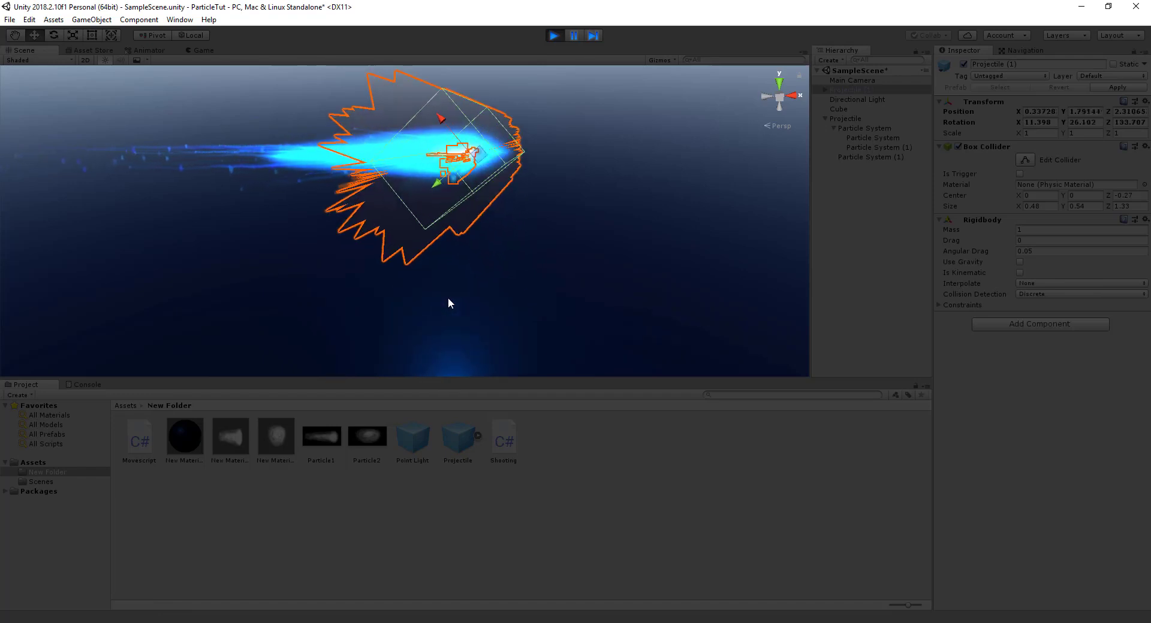
Stop play mode and place a Projectile copy at Y 2.69 above the original, rotated 90° on Y.
click(553, 36)
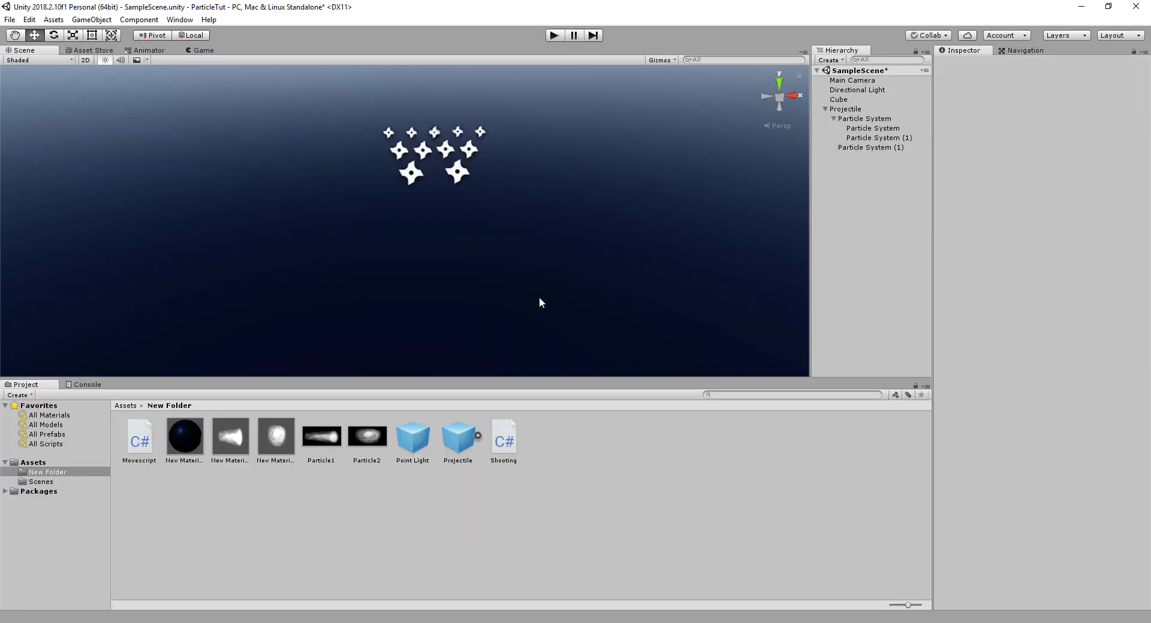
mouse_move(458, 441)
mouse_down()
mouse_move(438, 228)
mouse_move(678, 232)
mouse_move(540, 207)
mouse_move(542, 138)
mouse_move(569, 239)
mouse_move(461, 259)
mouse_up()
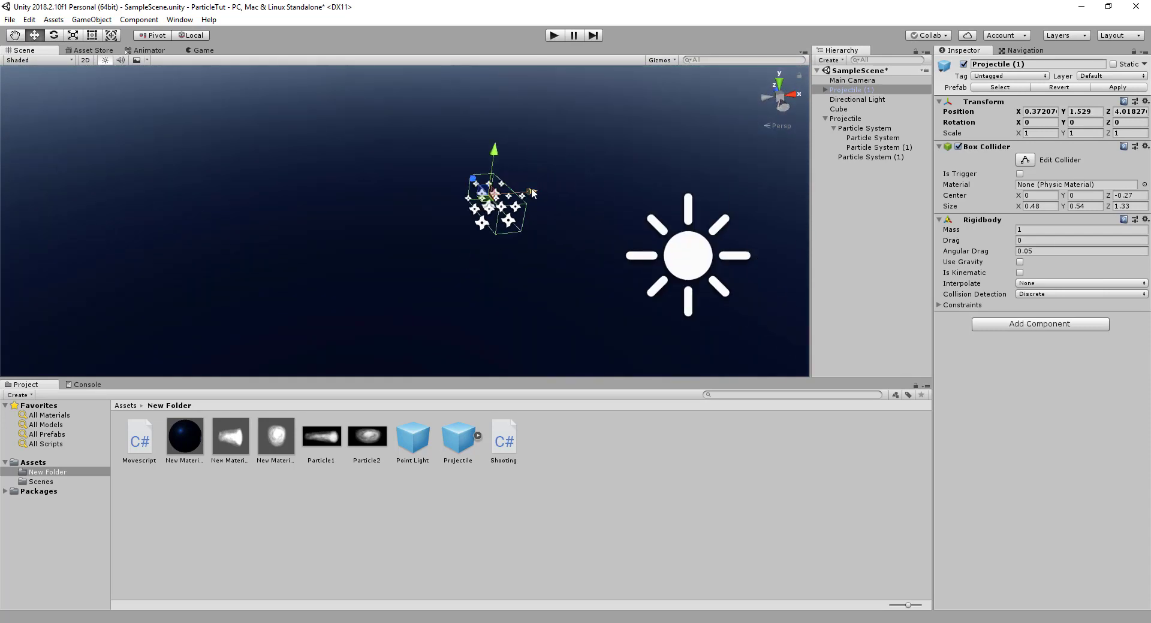
mouse_move(530, 199)
mouse_down()
mouse_move(649, 196)
mouse_move(527, 195)
mouse_up()
drag(482, 159, 480, 159)
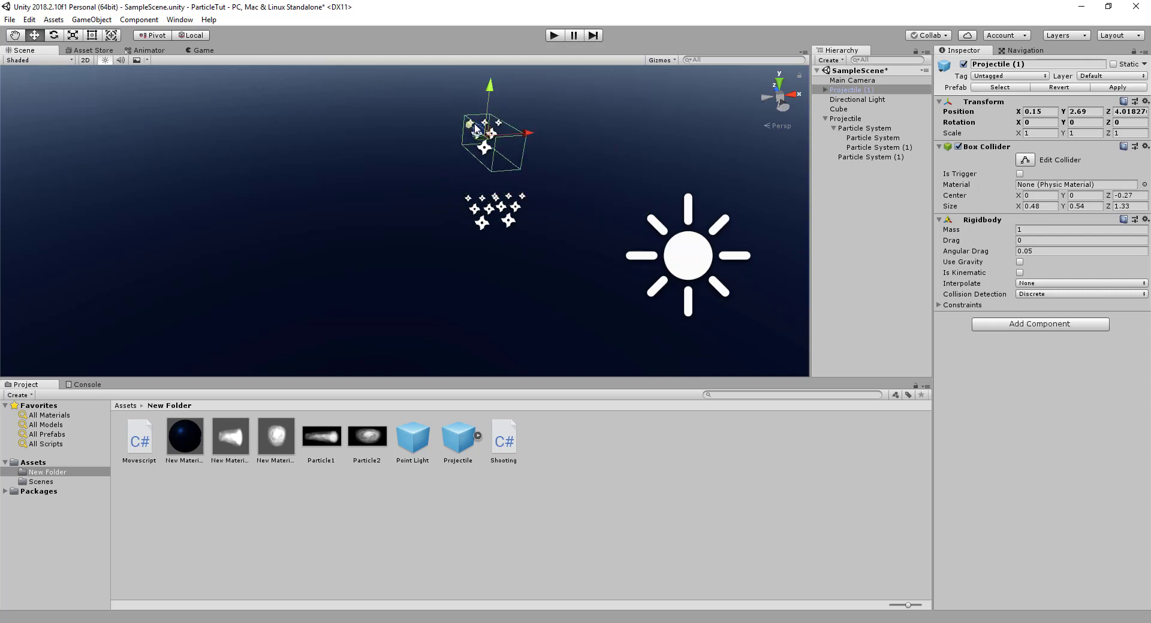
drag(556, 153, 519, 154)
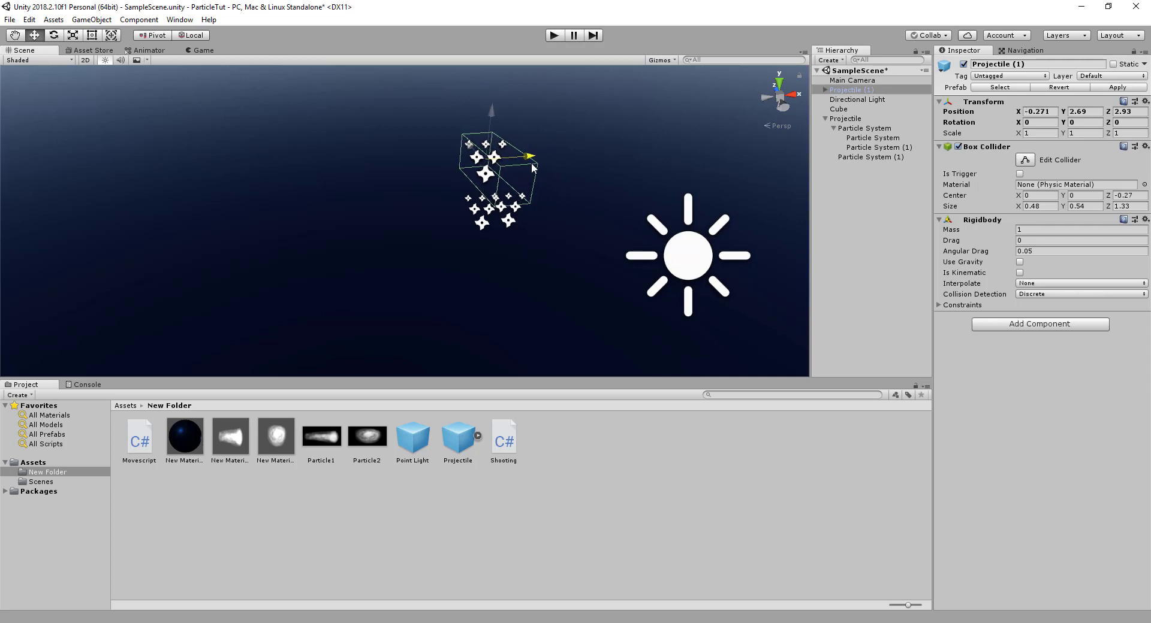
mouse_move(558, 195)
alt+mouse_down()
mouse_move(488, 217)
mouse_move(496, 206)
alt+mouse_up()
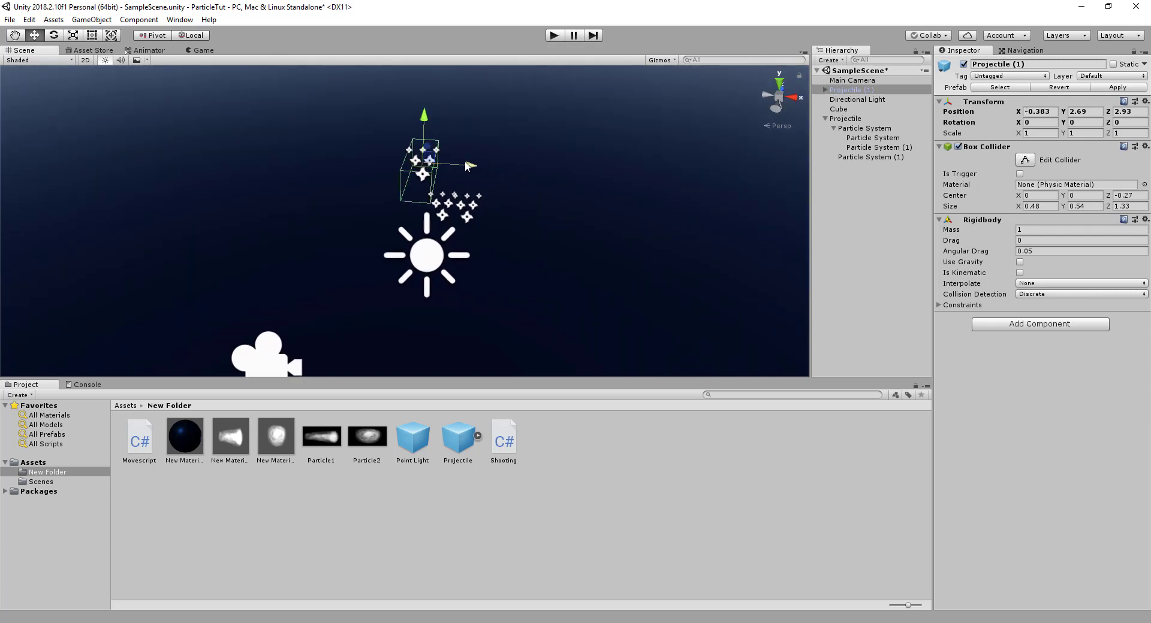
drag(467, 166, 489, 171)
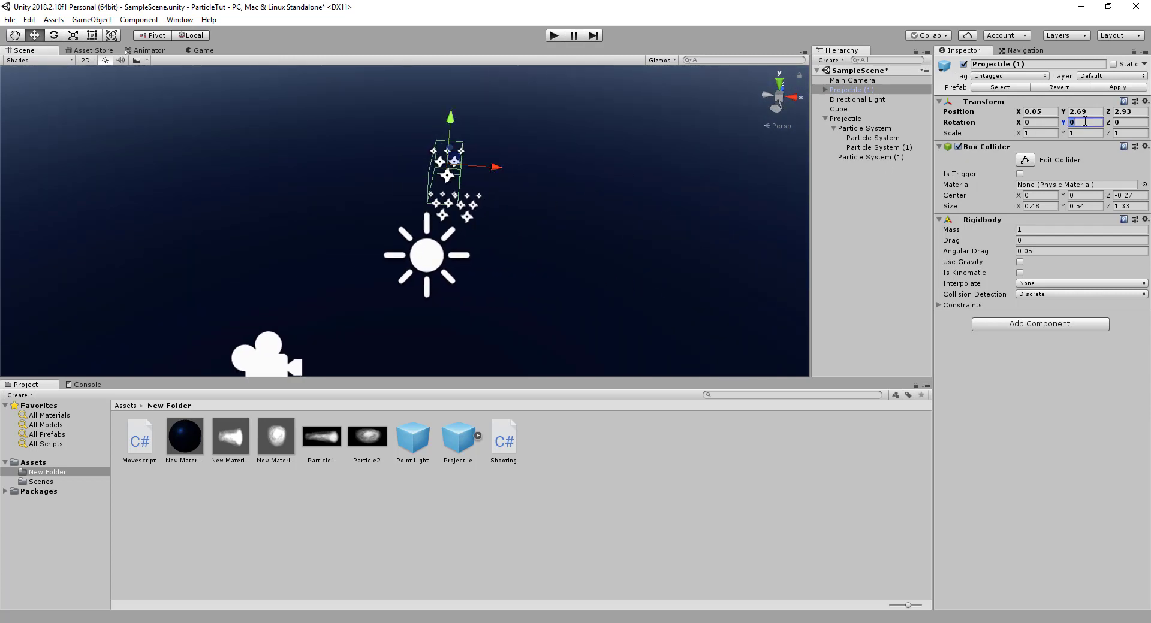
text(90)
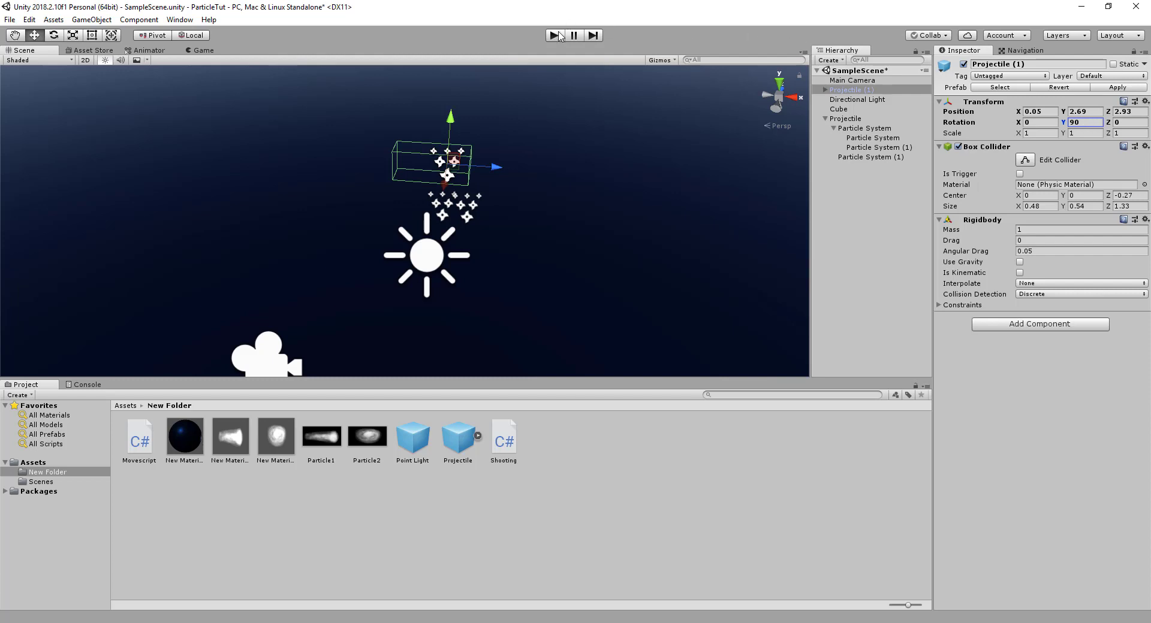
click(554, 35)
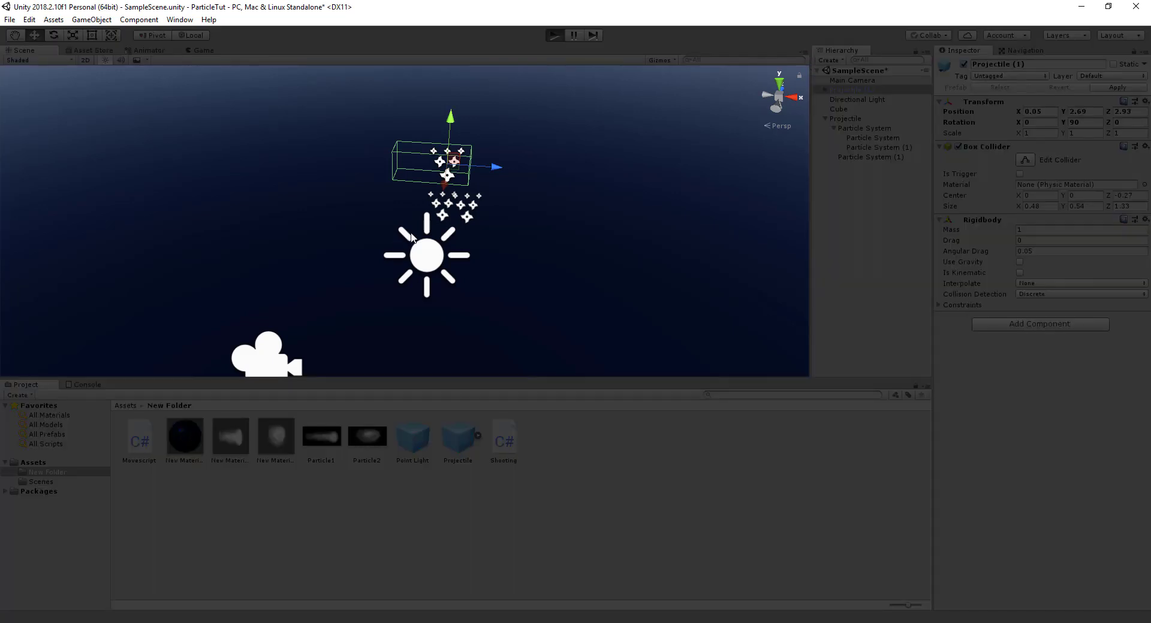
Run the scene with Ctrl+P to watch both blue projectiles fly.
key(ctrl+p)
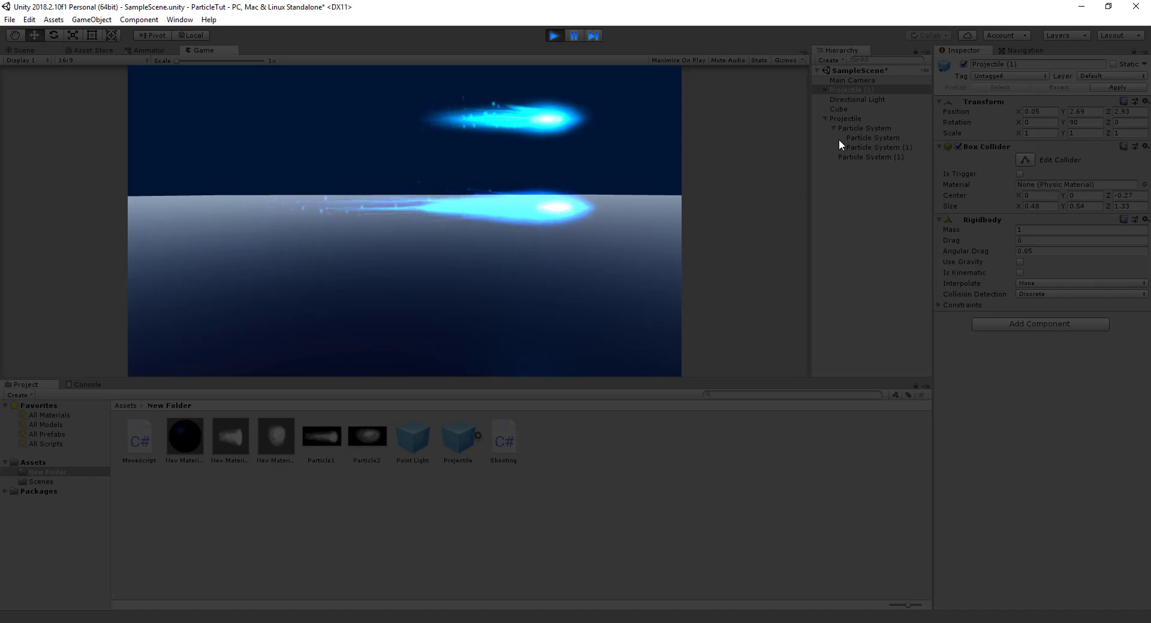
Set the Projectile particle system's Velocity over Lifetime Linear X to -0.26.
click(848, 119)
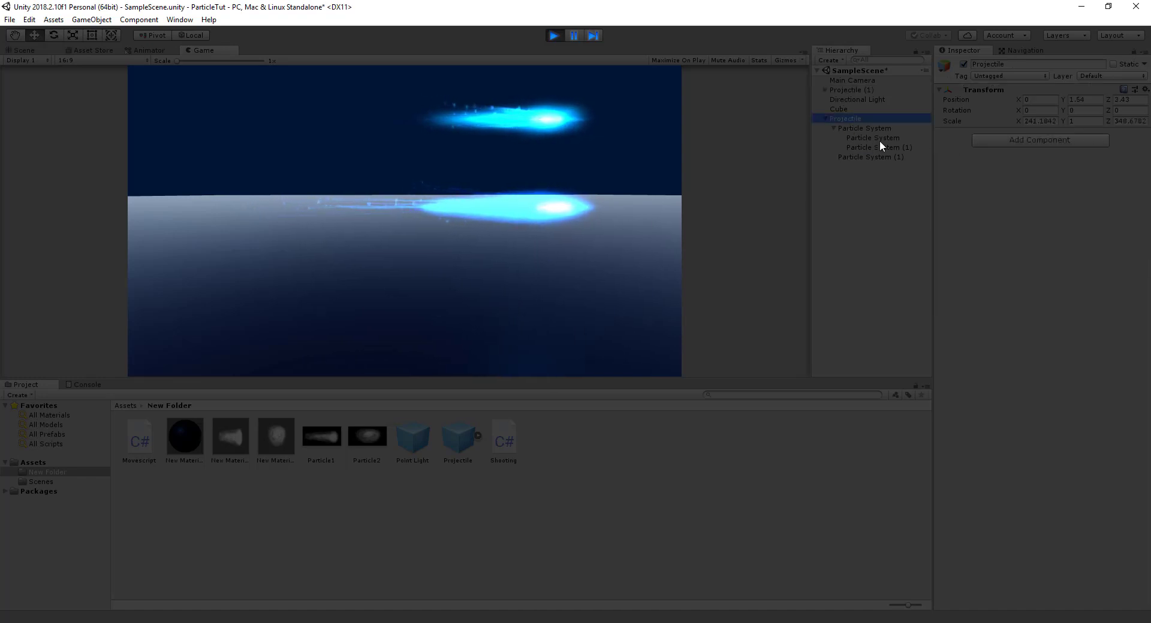
click(849, 128)
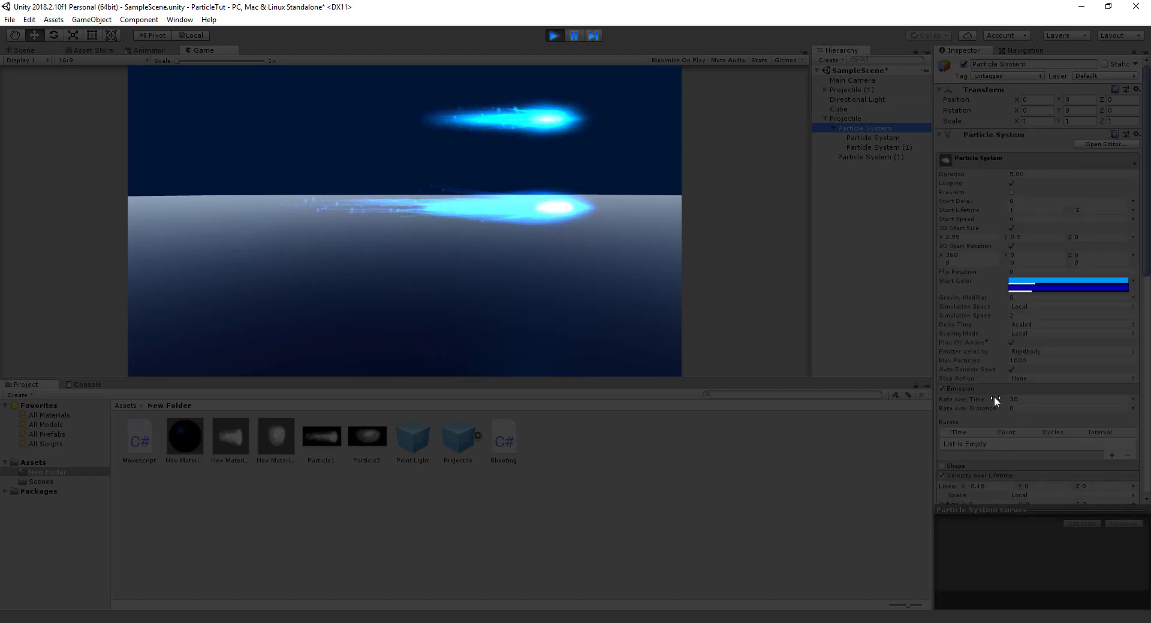
scroll(970, 399, down, 5)
click(957, 304)
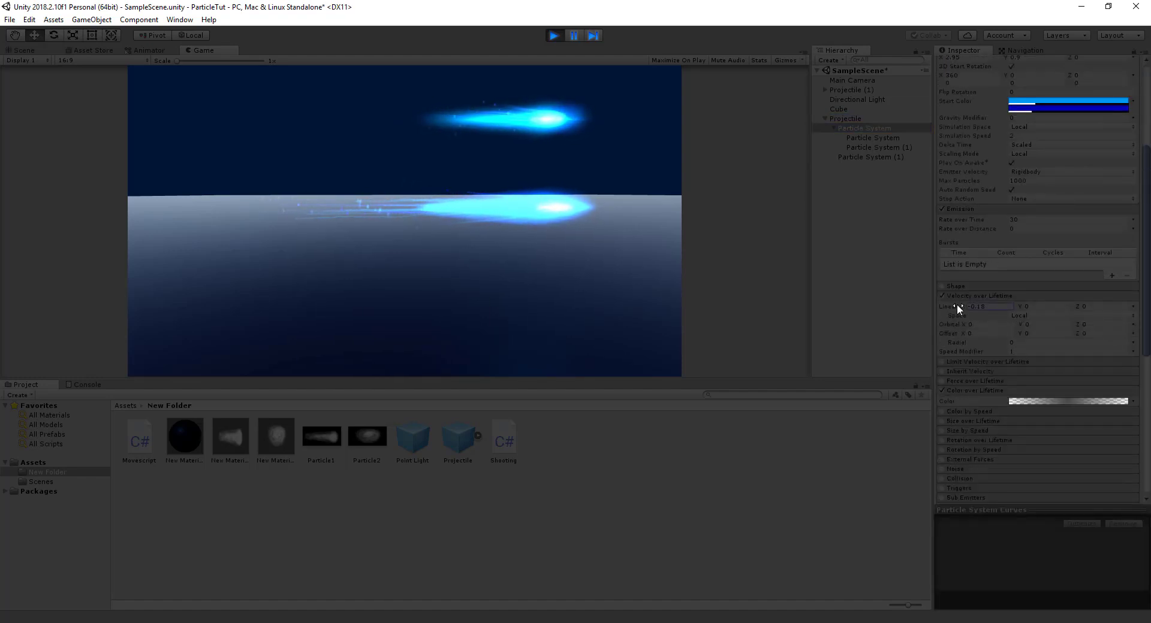
drag(957, 303, 947, 305)
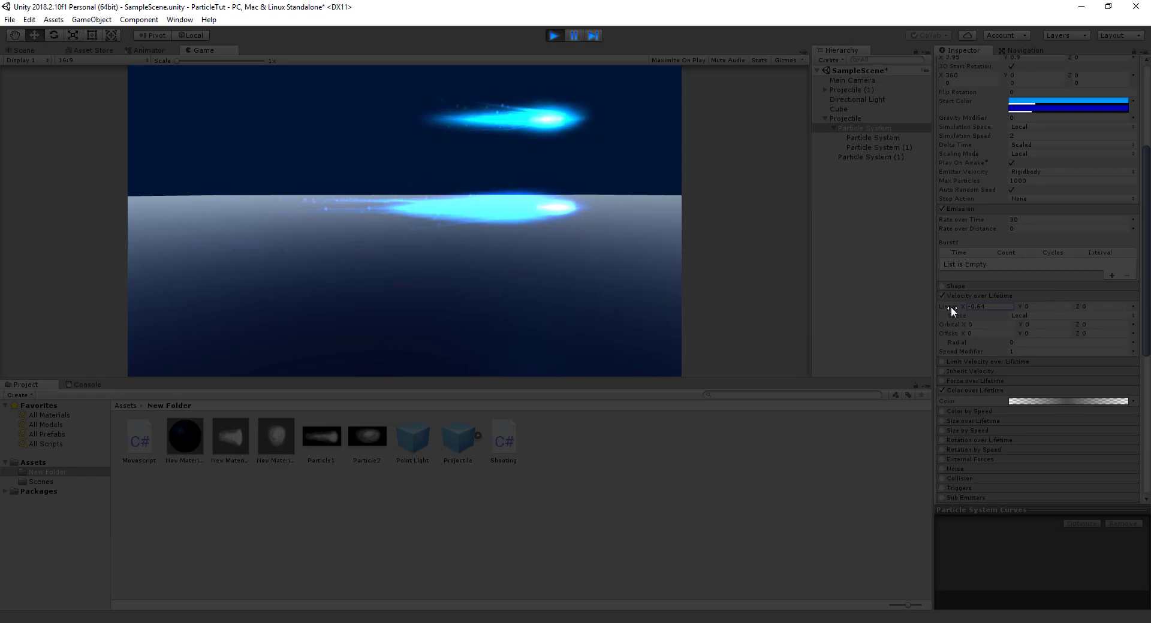
drag(951, 307, 959, 304)
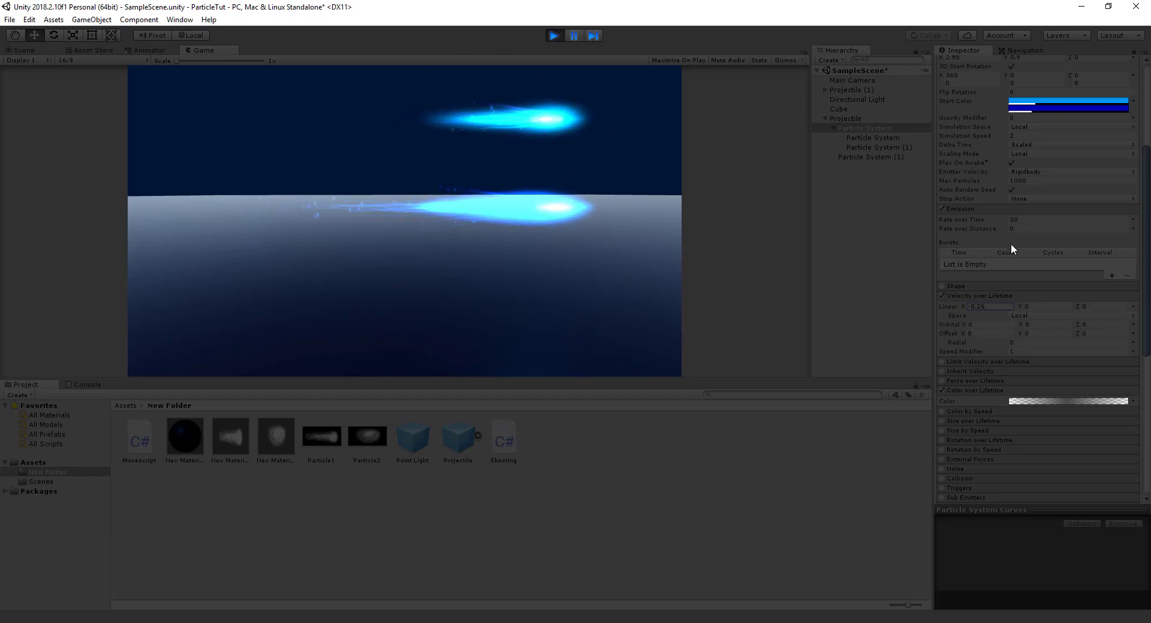
Set the Emission Rate over Time to 20.
click(1031, 220)
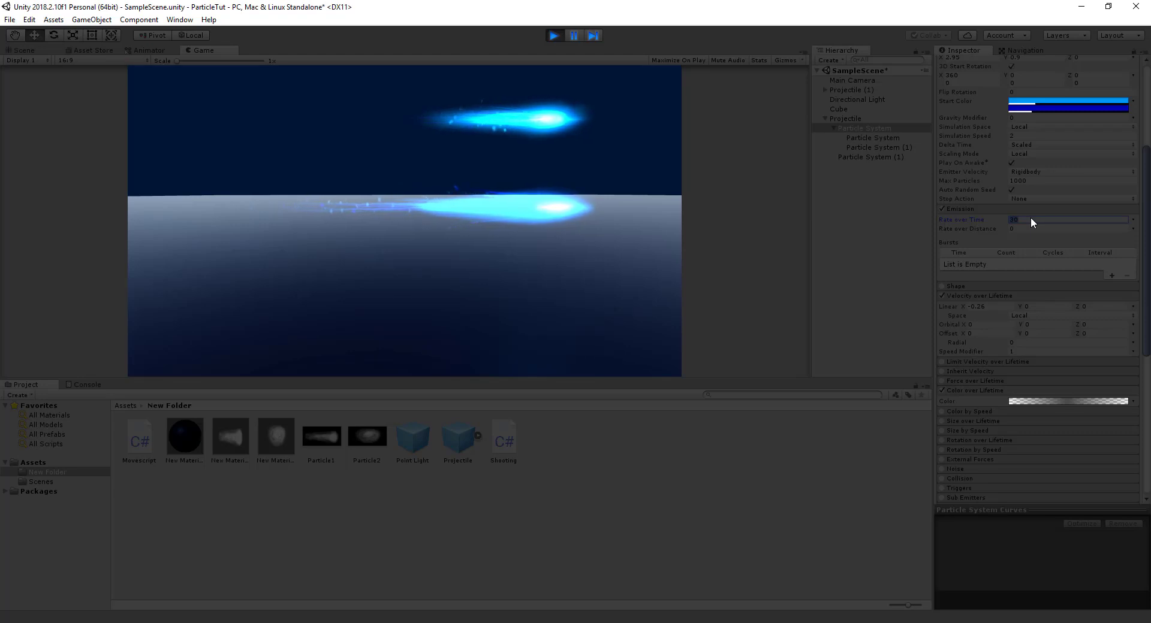
text(20)
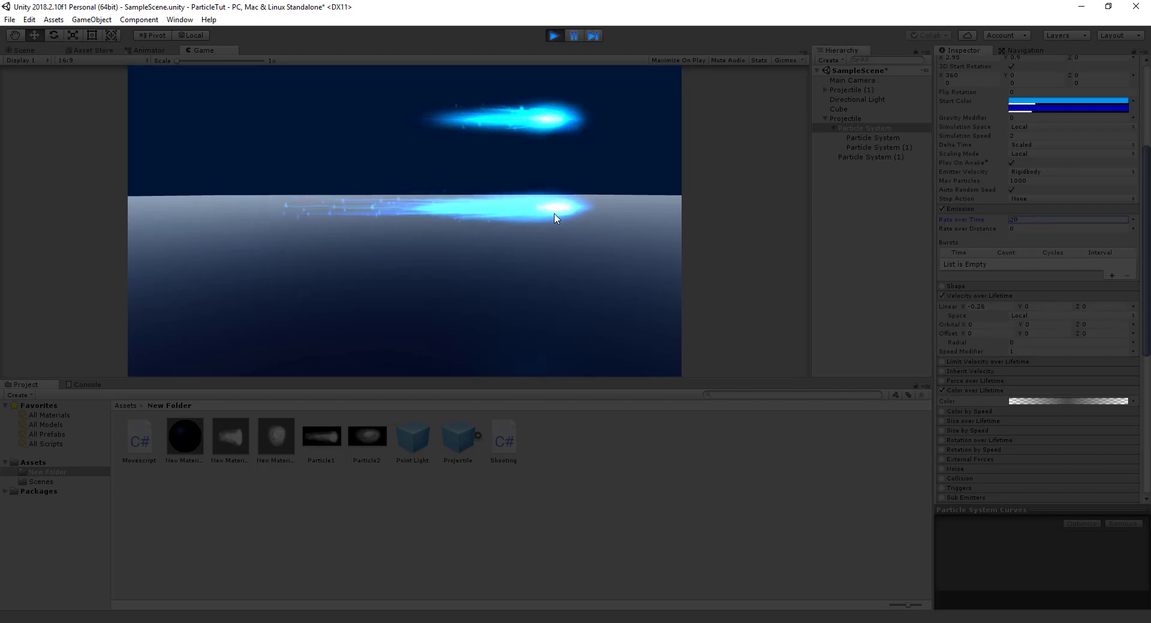
click(444, 232)
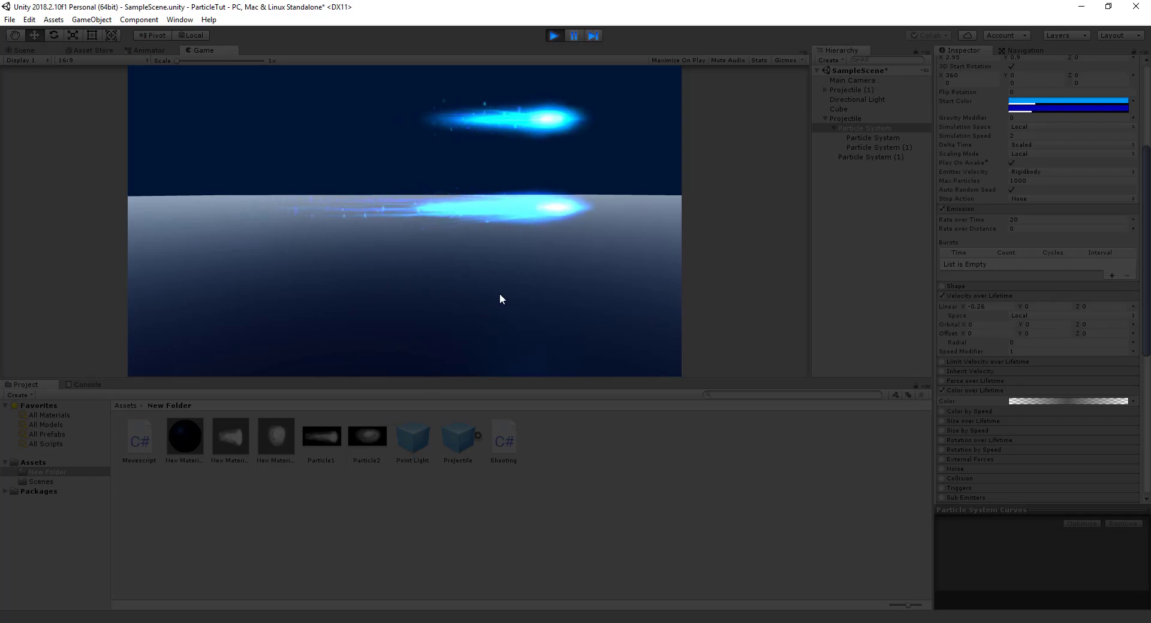
Recolor the main particle system's start colors from blue to orange and red.
click(1041, 102)
click(132, 98)
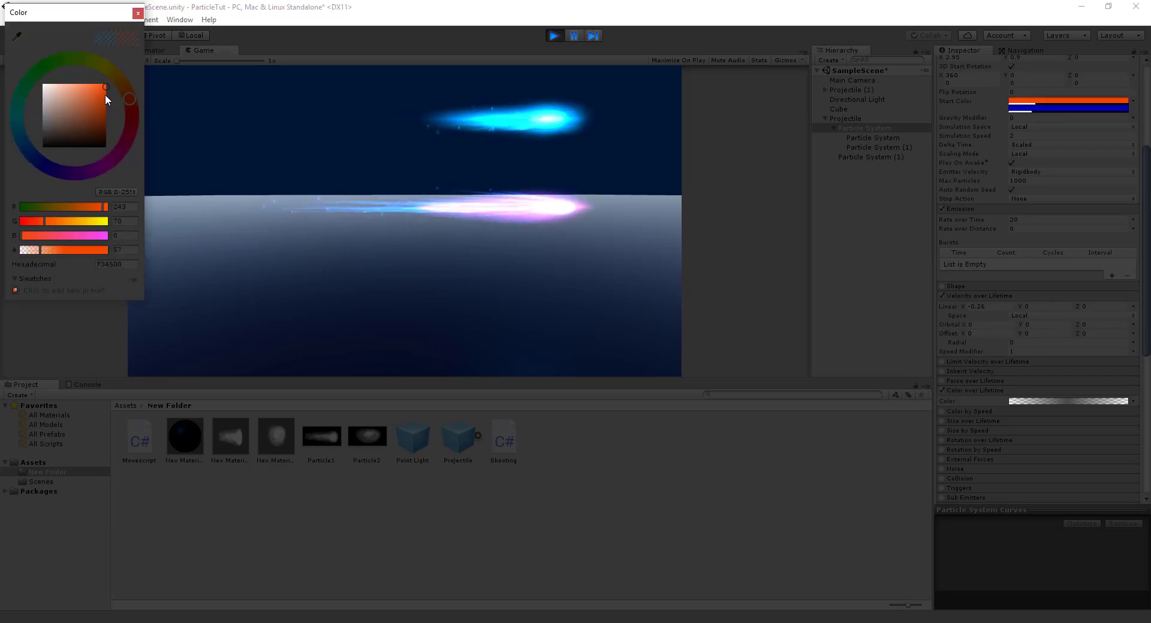
click(1027, 108)
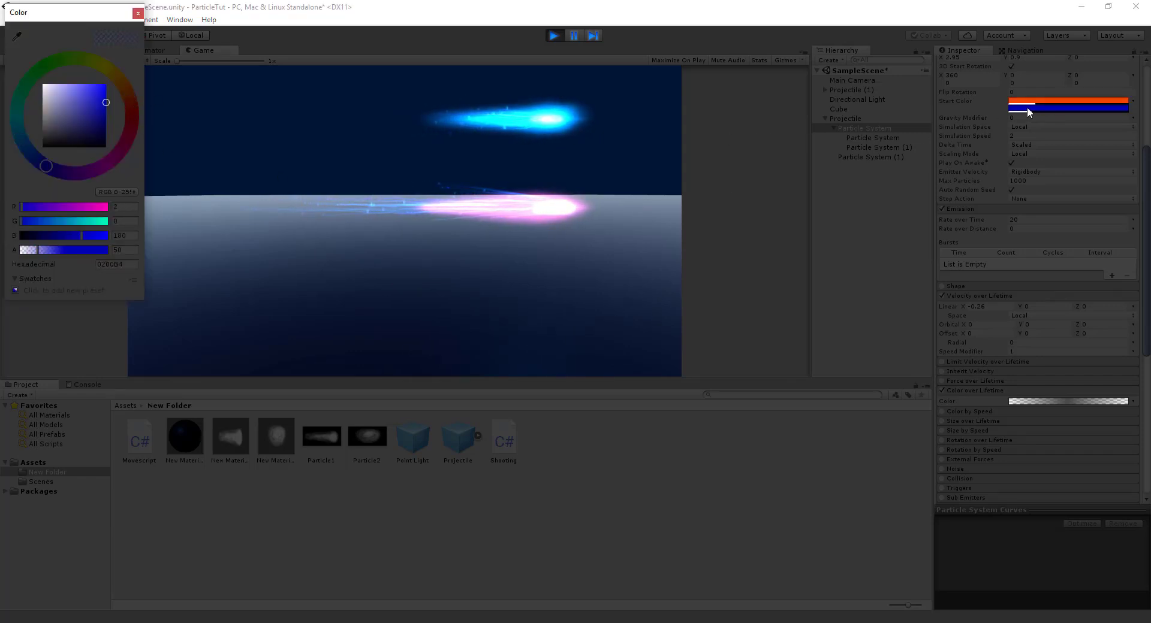
click(135, 120)
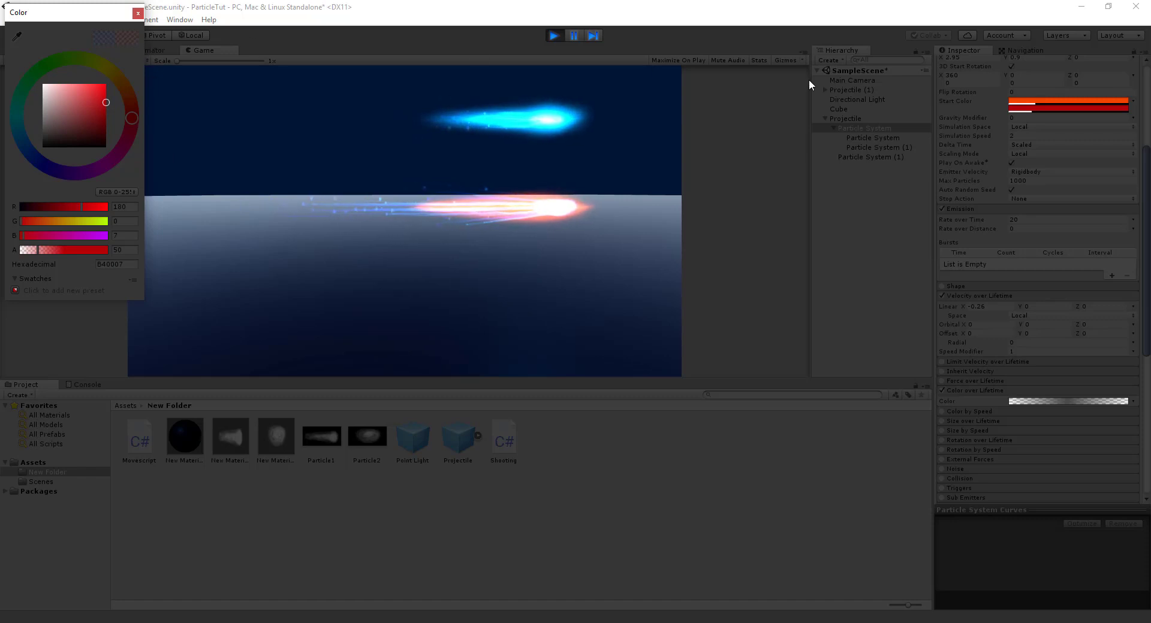
click(856, 138)
Change the nested Particle System's start colors to a darker orange and red.
click(893, 138)
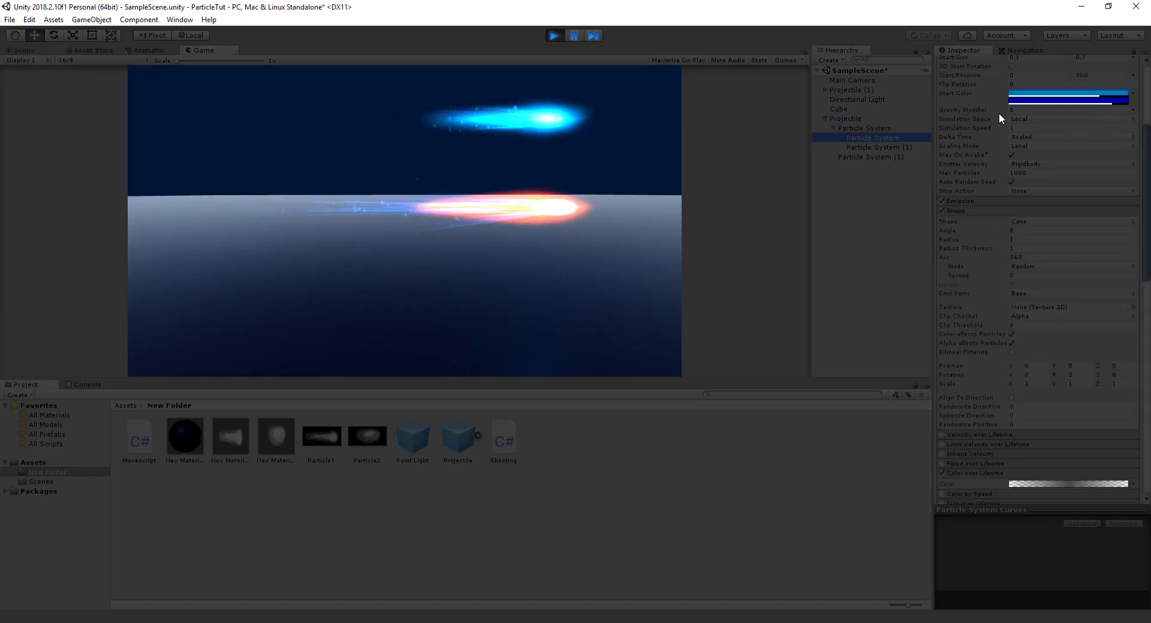
click(1055, 92)
click(127, 94)
click(106, 99)
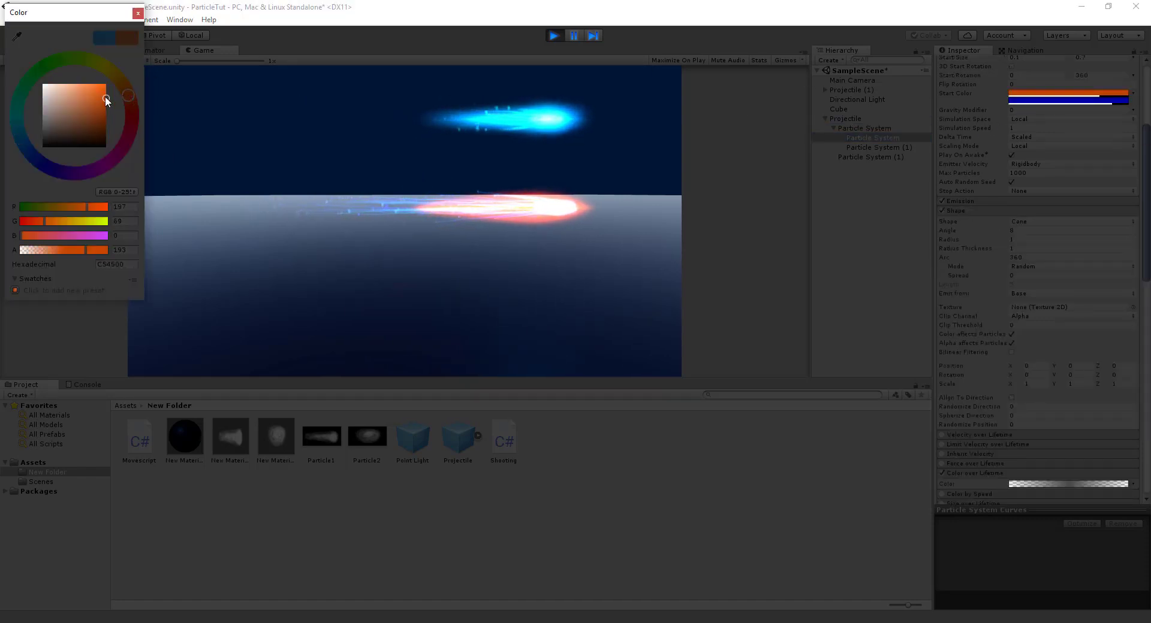
click(1055, 101)
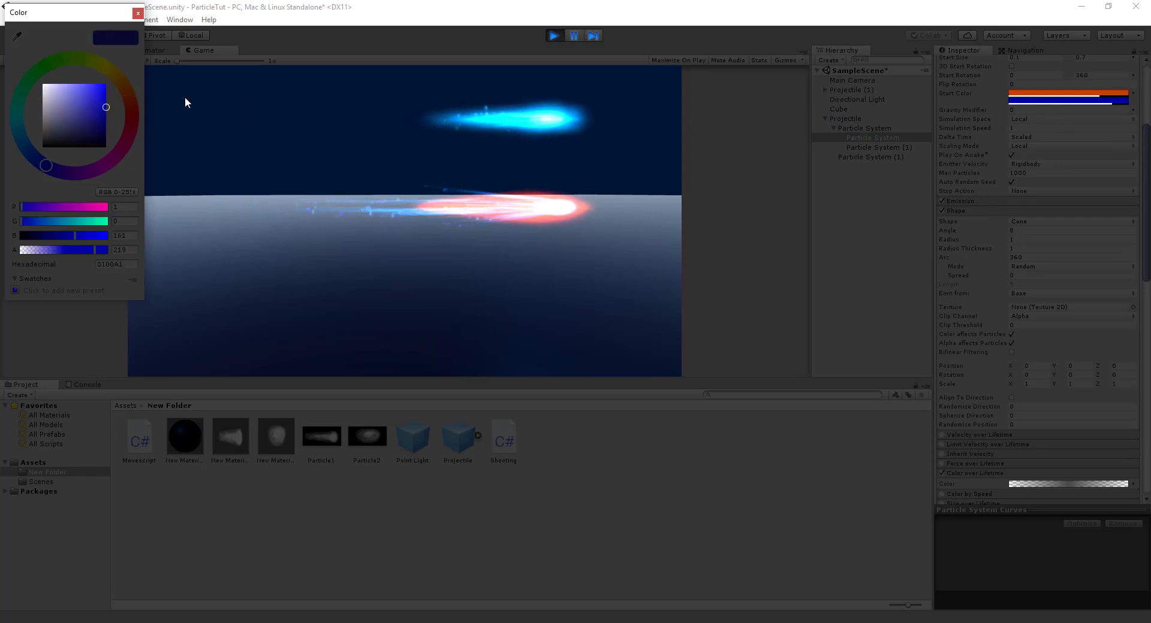
click(130, 108)
click(884, 149)
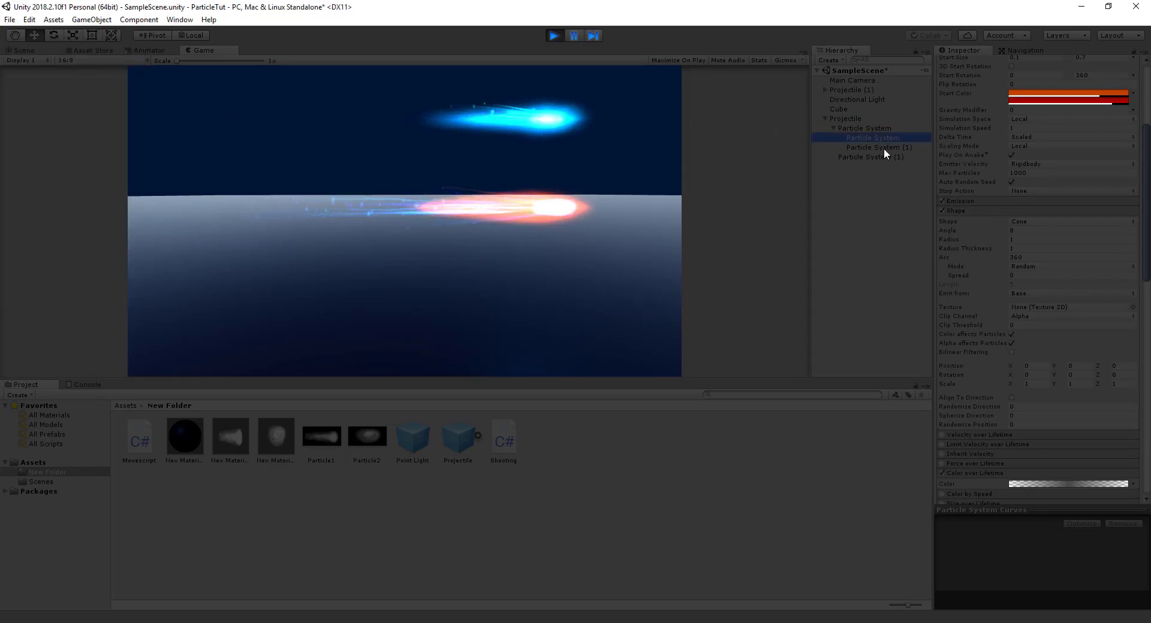
Set Particle System (1)'s start colors to red on top and orange below.
click(884, 148)
click(1055, 92)
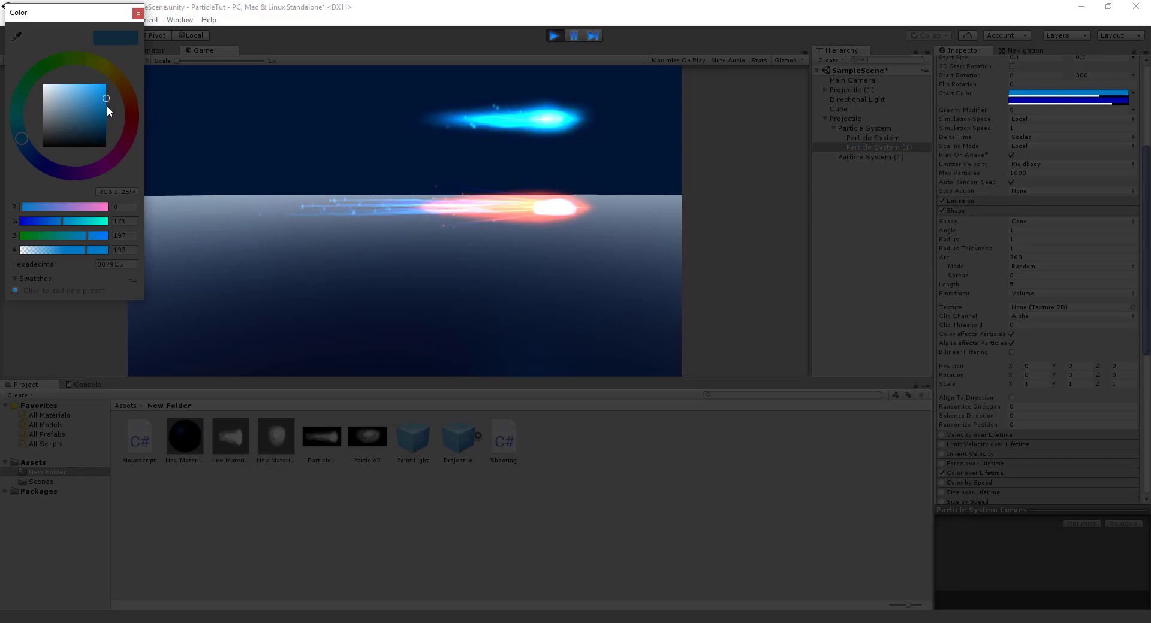
click(131, 107)
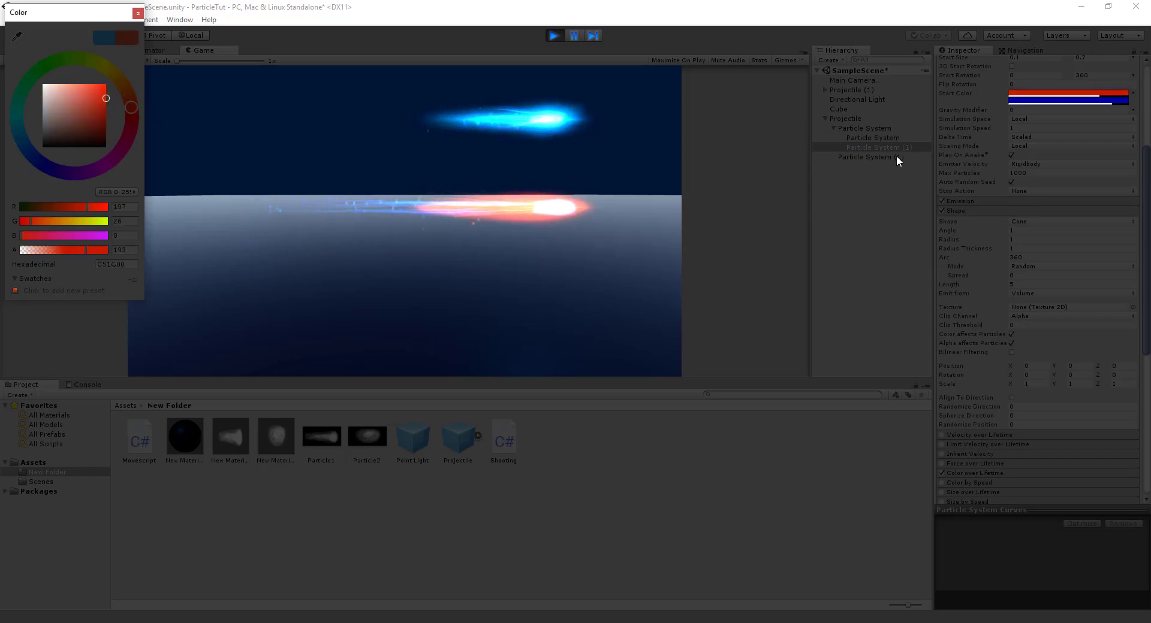
click(1048, 100)
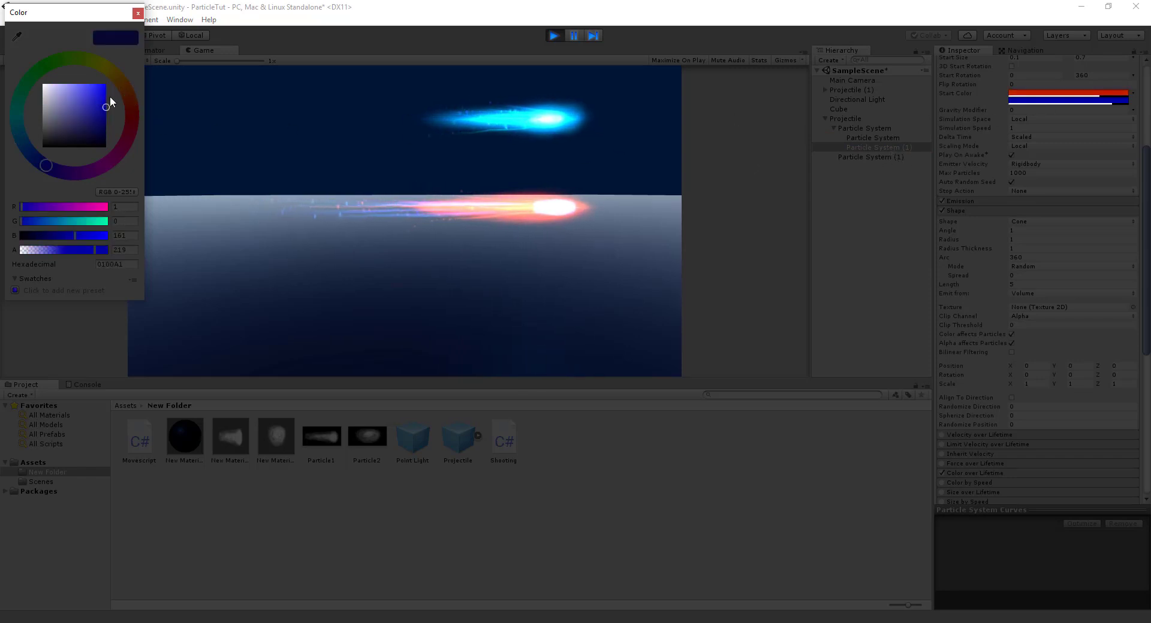
drag(132, 114, 141, 67)
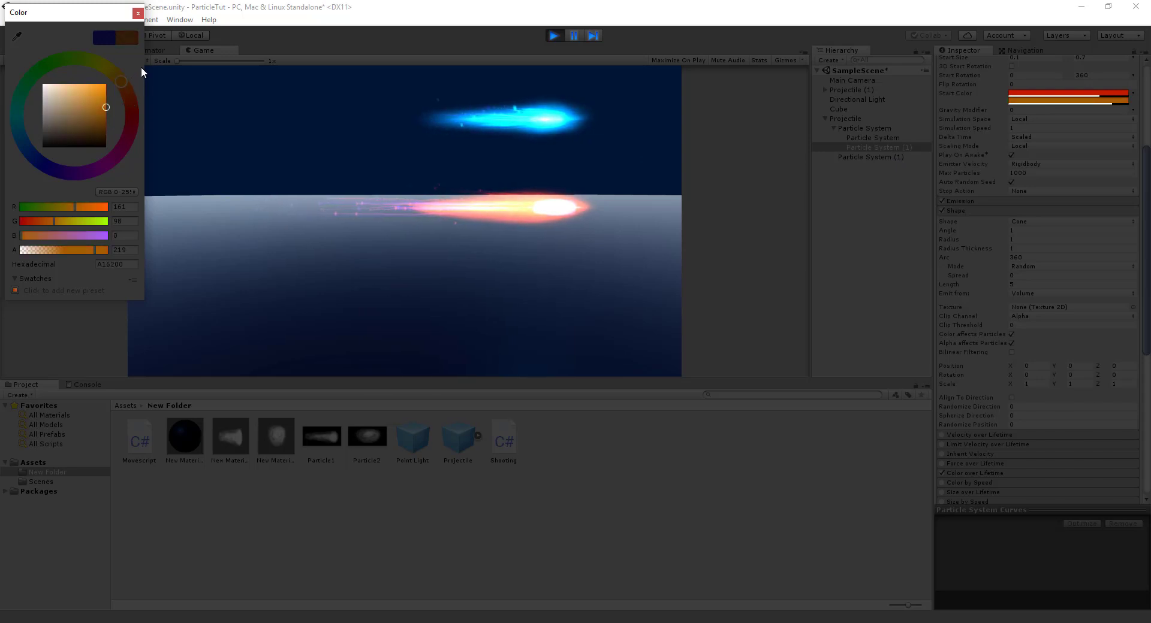
click(869, 147)
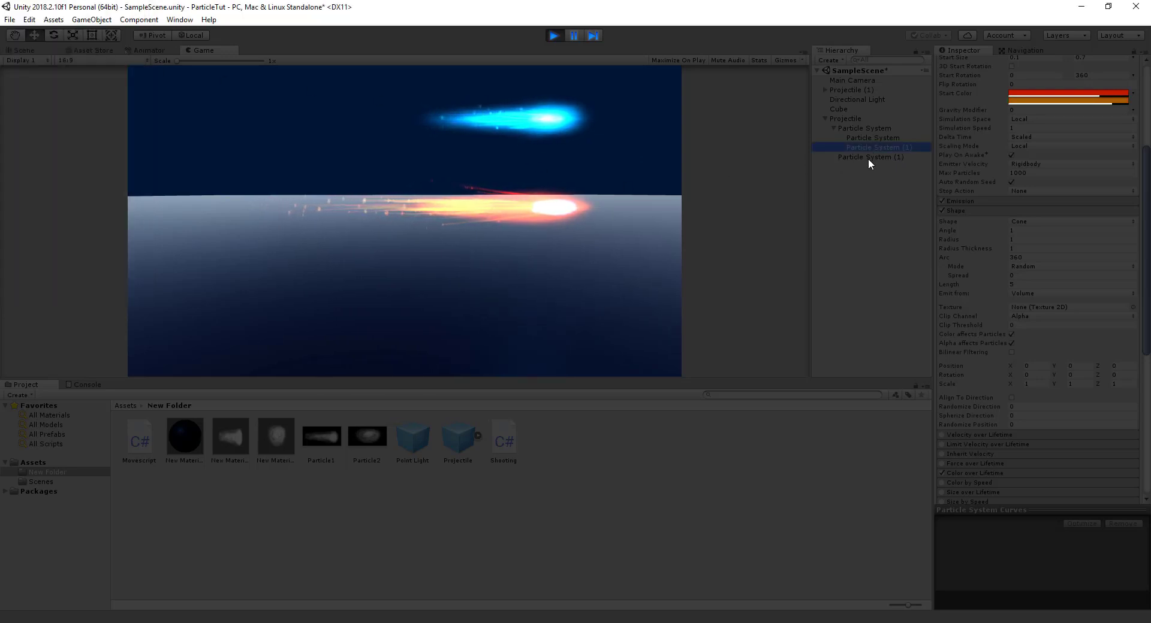
Turn the other Particle System (1)'s start colors from blue to orange and red.
click(871, 156)
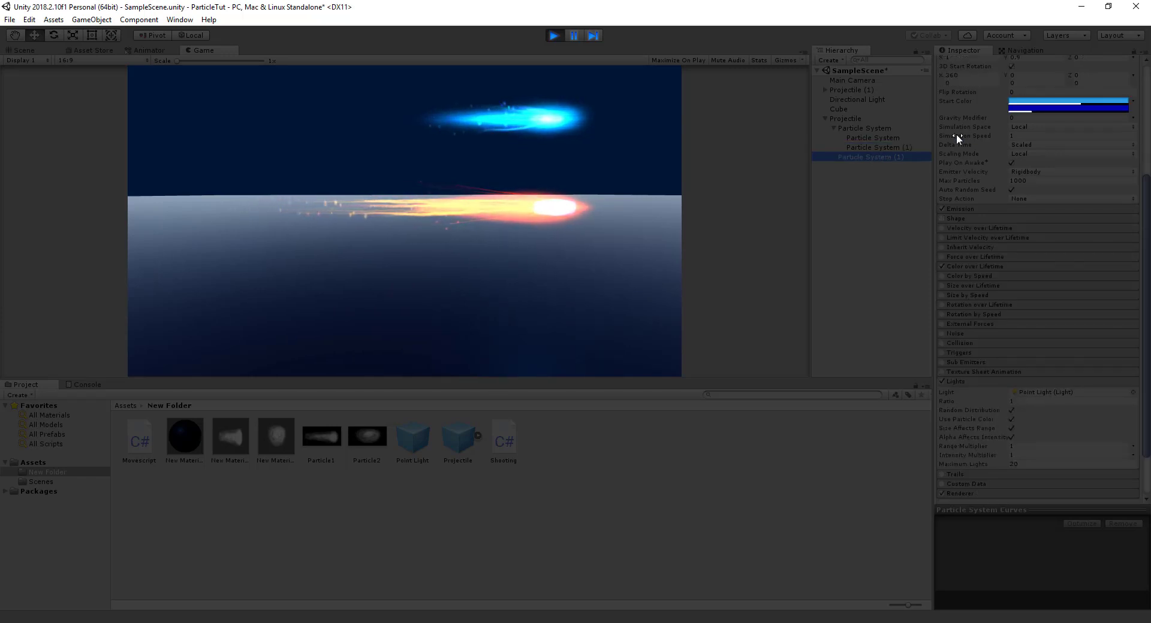
click(1033, 105)
drag(113, 78, 140, 92)
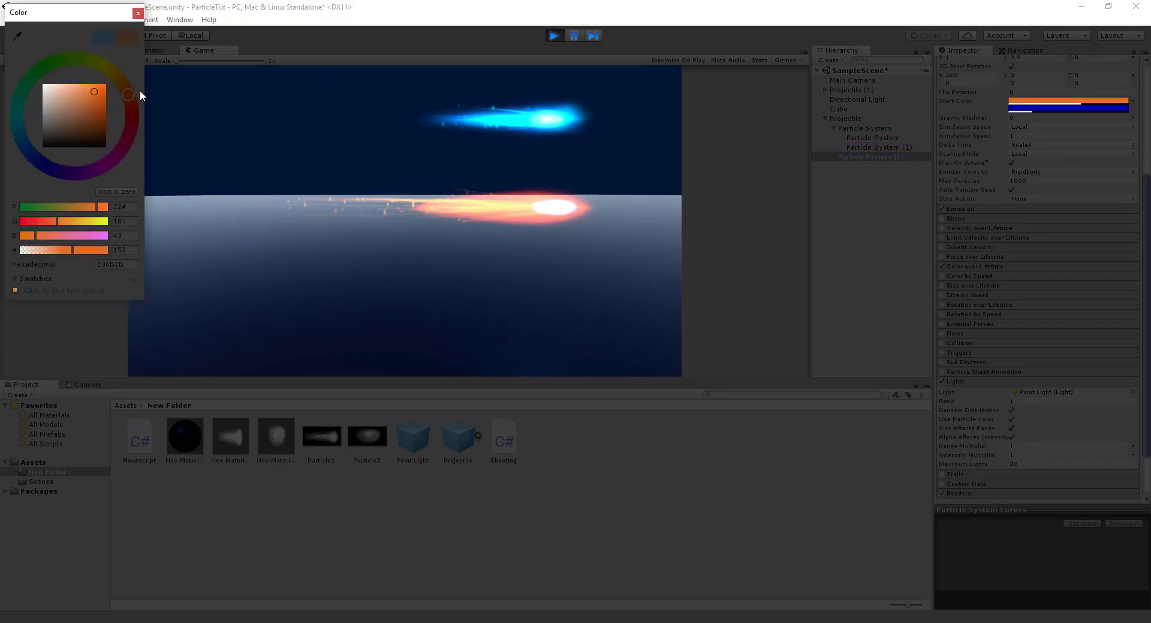
click(1039, 109)
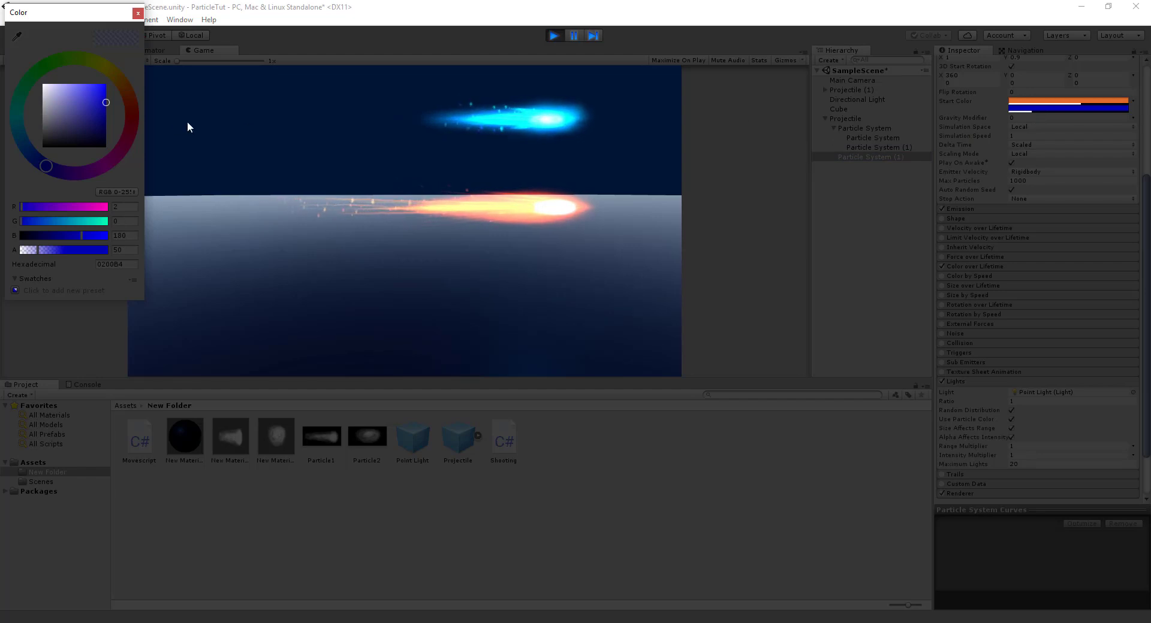
drag(130, 99, 132, 115)
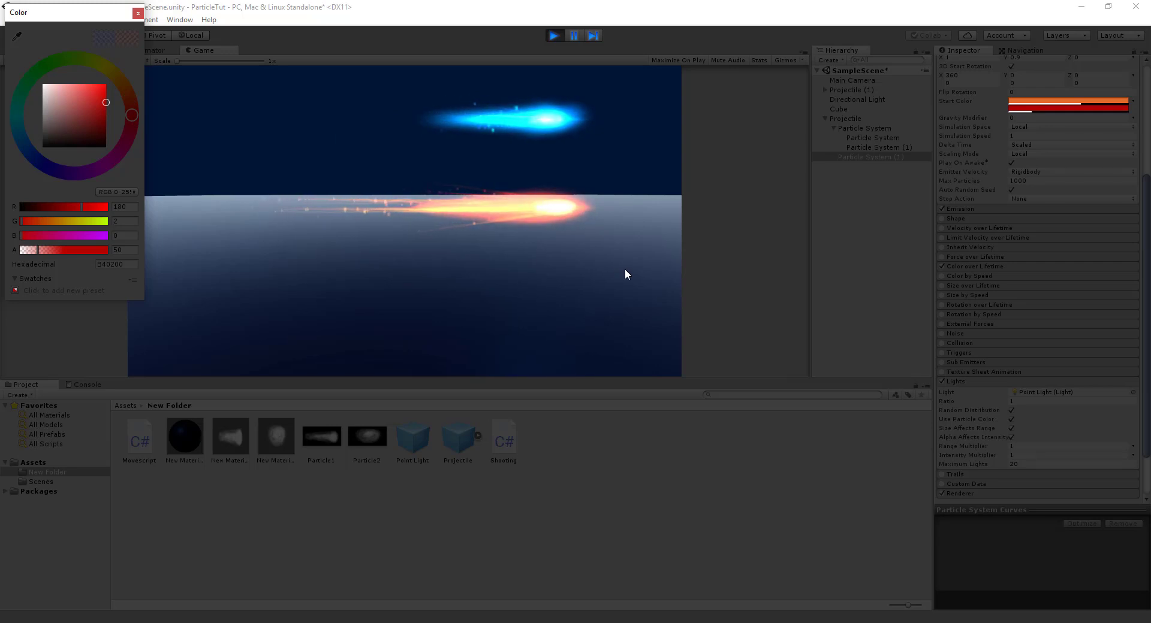
Close the color picker and zoom the Scene view onto the orange projectile, selecting Particle System (1).
click(138, 13)
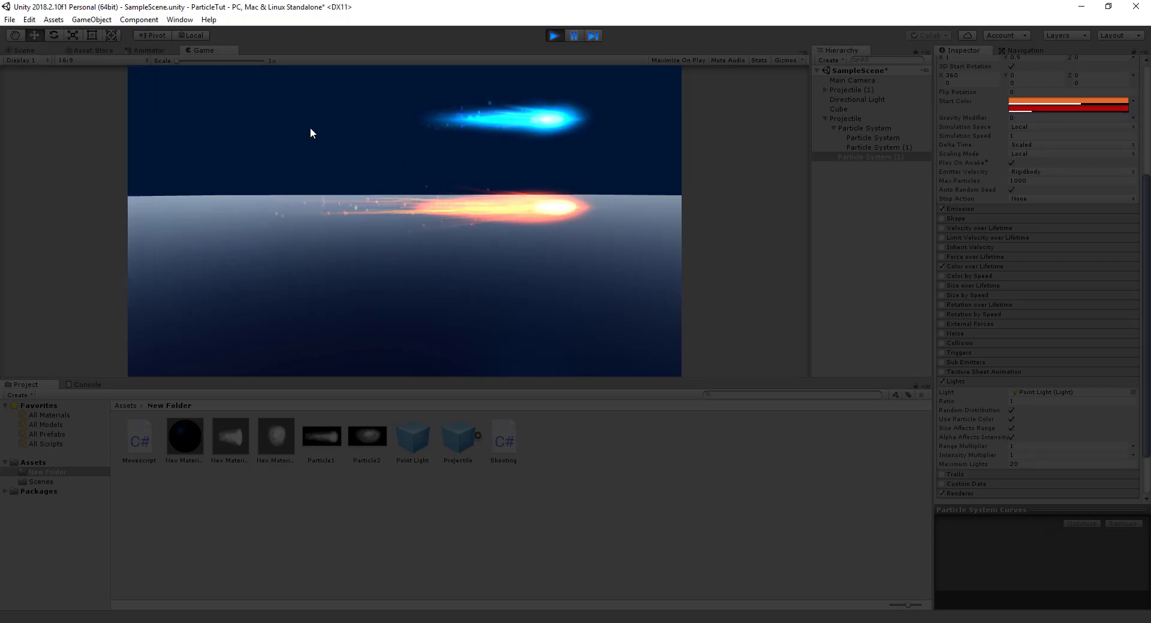
click(24, 49)
alt+drag(467, 231, 443, 228)
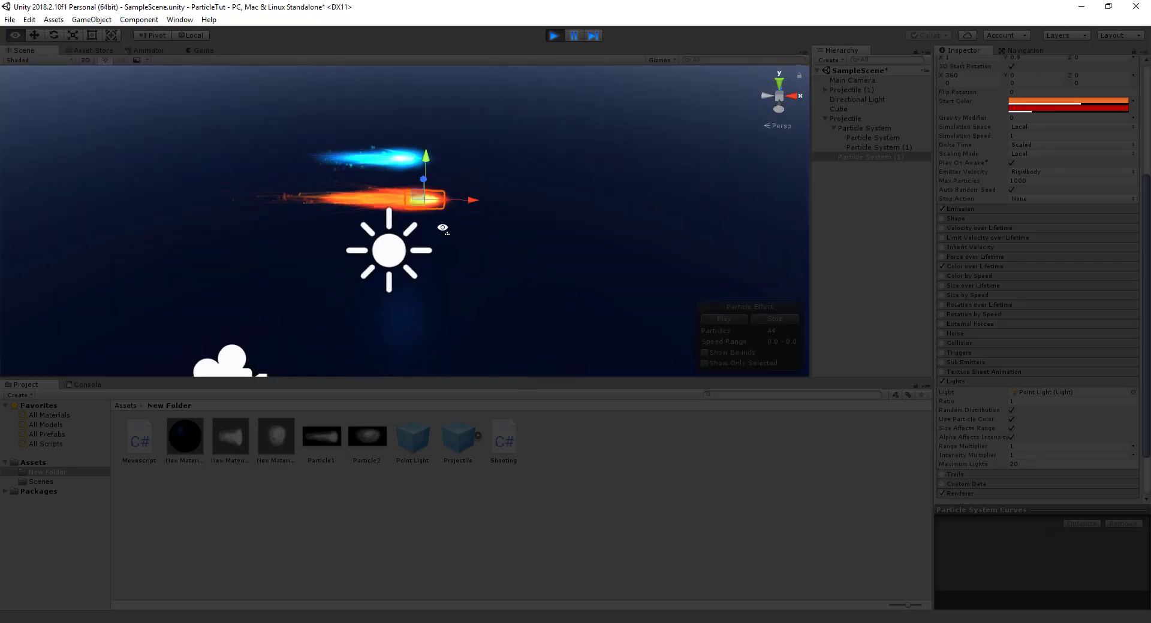
scroll(423, 223, up, 2)
scroll(424, 223, up, 2)
scroll(431, 223, up, 2)
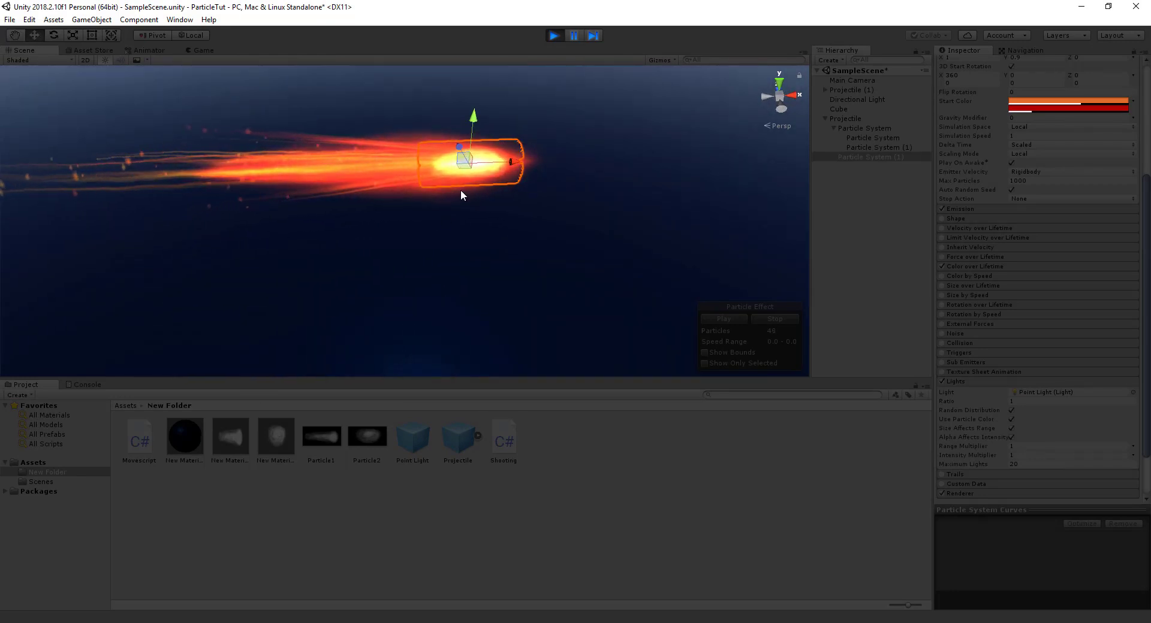
mouse_move(501, 213)
alt+mouse_down()
mouse_move(526, 193)
mouse_move(662, 205)
mouse_move(732, 190)
mouse_move(542, 198)
mouse_move(483, 184)
mouse_move(498, 214)
mouse_move(516, 204)
mouse_move(517, 217)
alt+mouse_up()
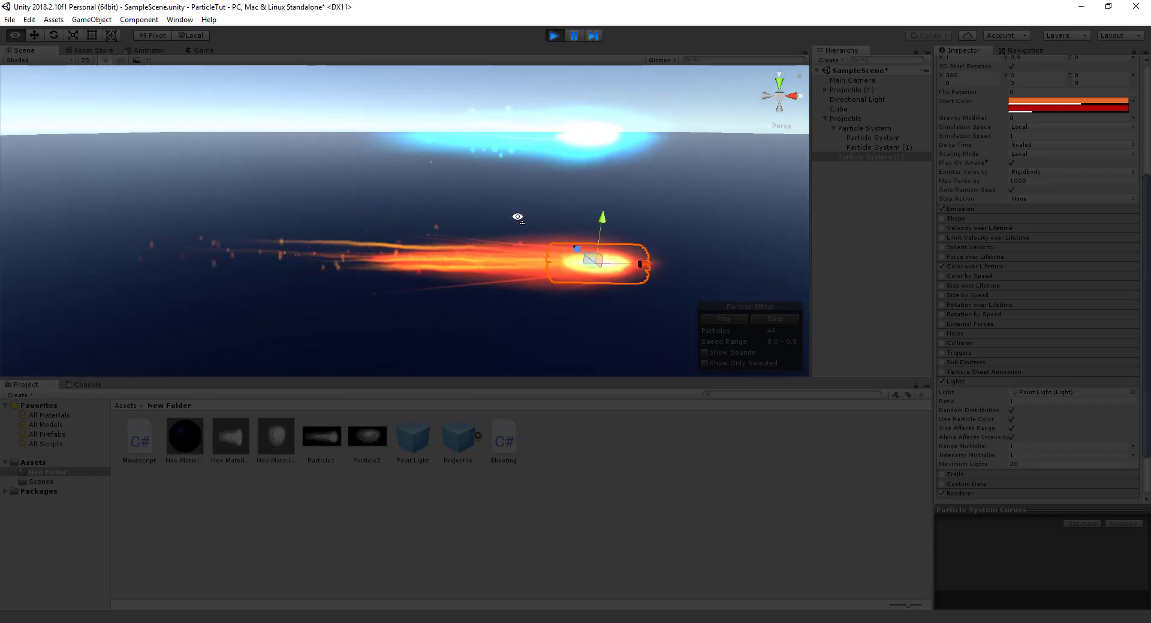
alt+drag(527, 295, 525, 316)
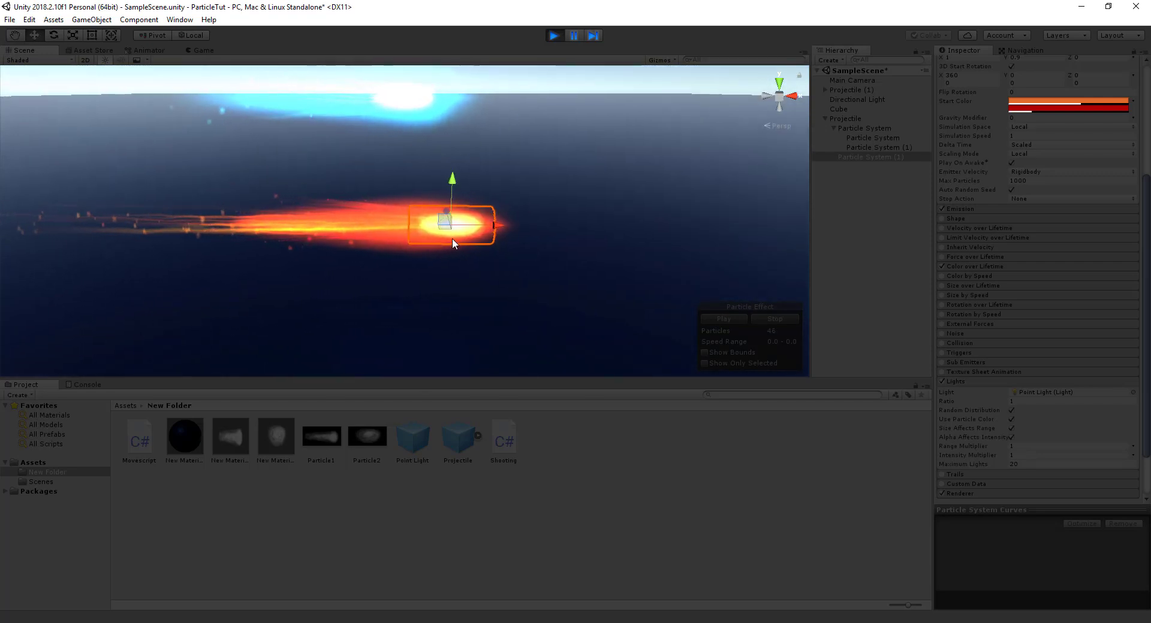
click(875, 156)
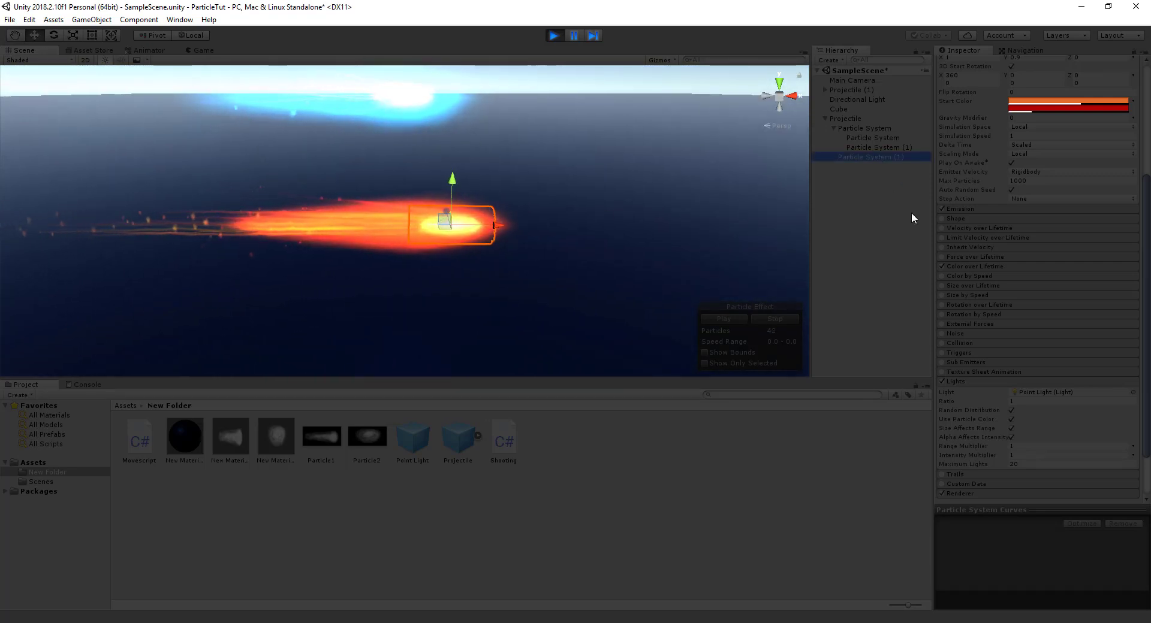
scroll(988, 198, up, 3)
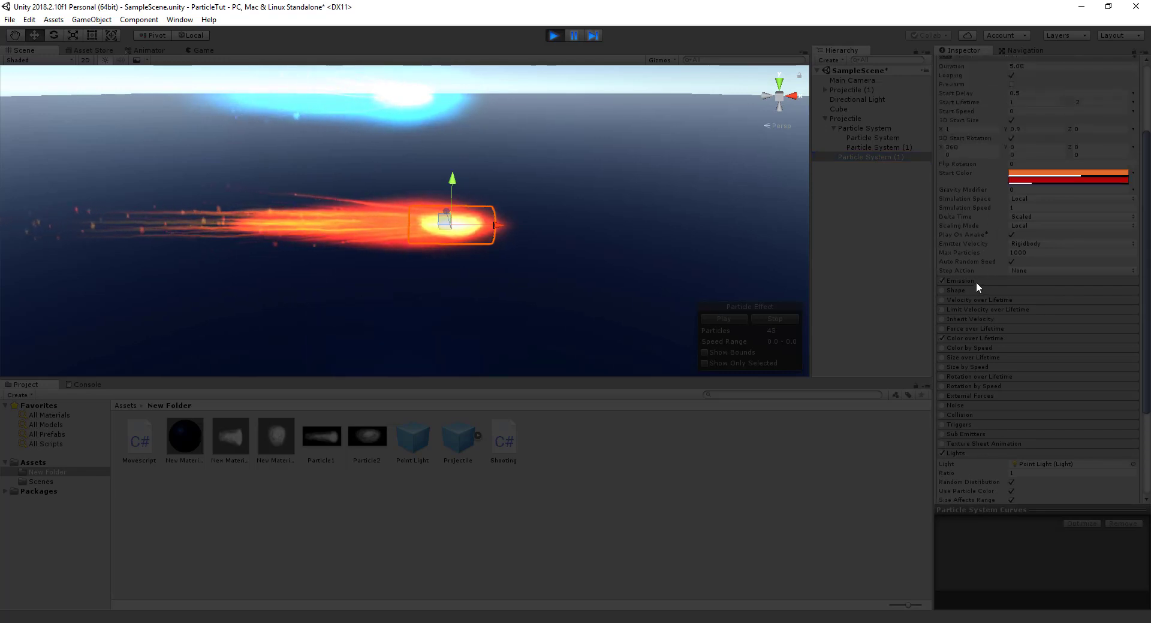
Lower Particle System (1)'s Emission Rate over Time from 20 to 10 and orbit to check.
click(976, 282)
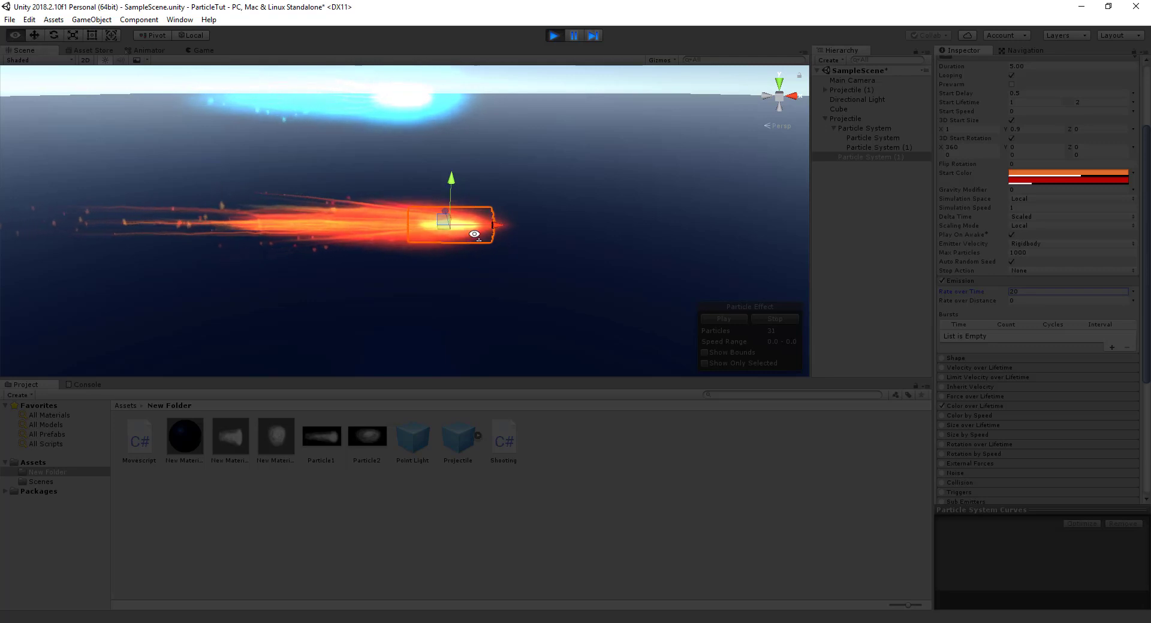
alt+drag(475, 234, 454, 238)
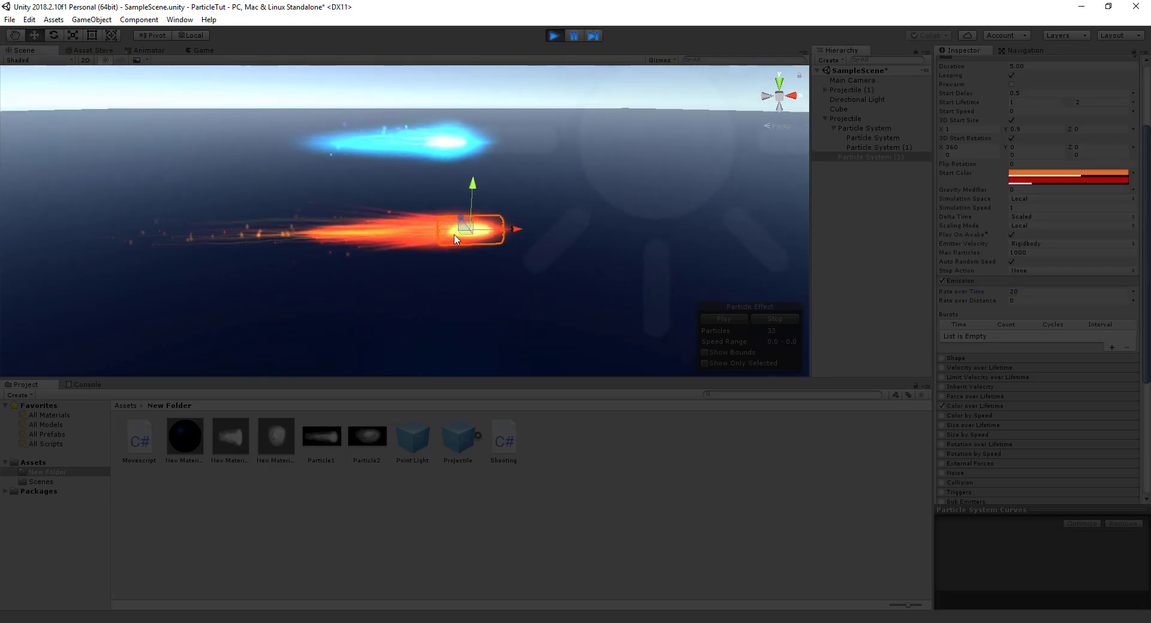
click(1028, 291)
text(10)
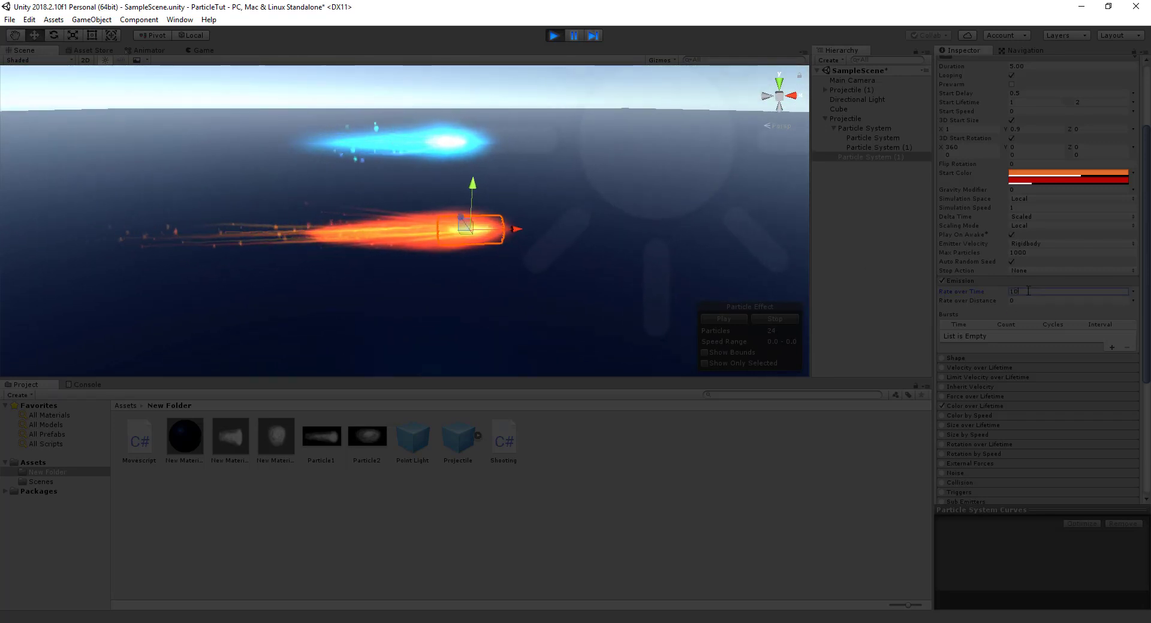
key(Return)
scroll(527, 300, up, 3)
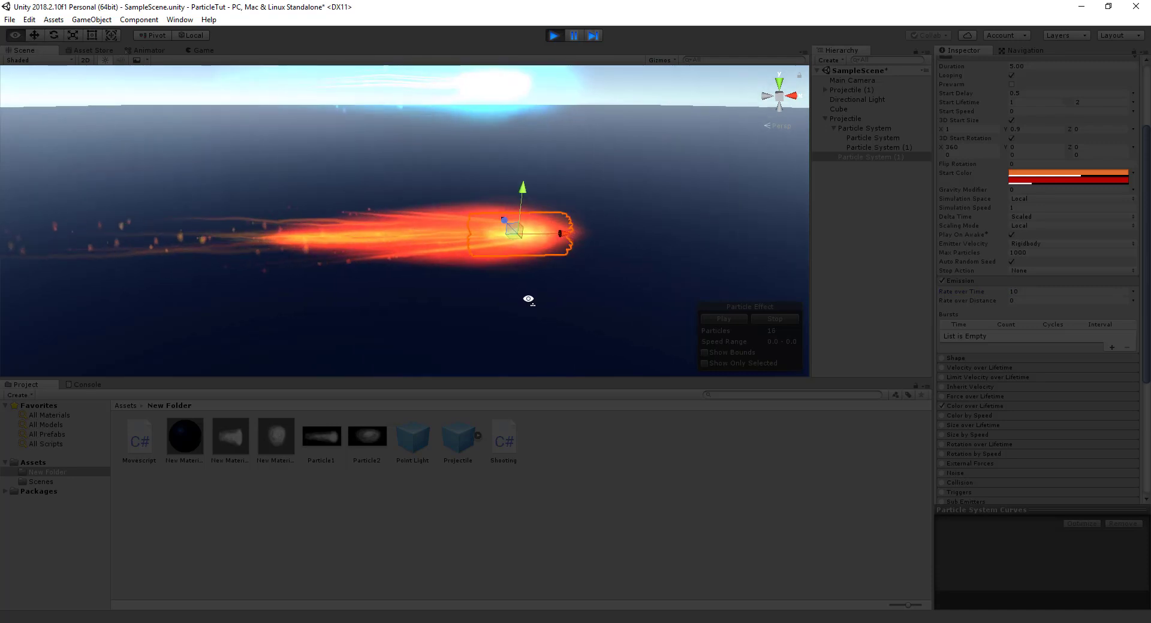
scroll(528, 299, down, 2)
scroll(528, 299, down, 2)
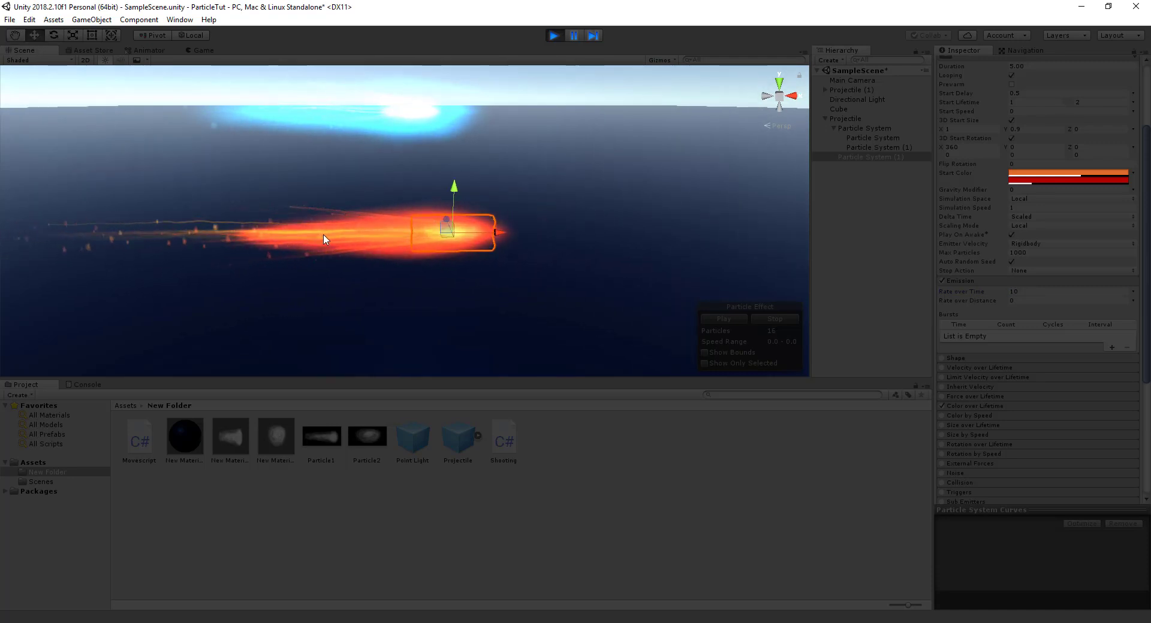
mouse_move(482, 209)
alt+mouse_down()
mouse_move(652, 259)
mouse_move(454, 261)
alt+mouse_up()
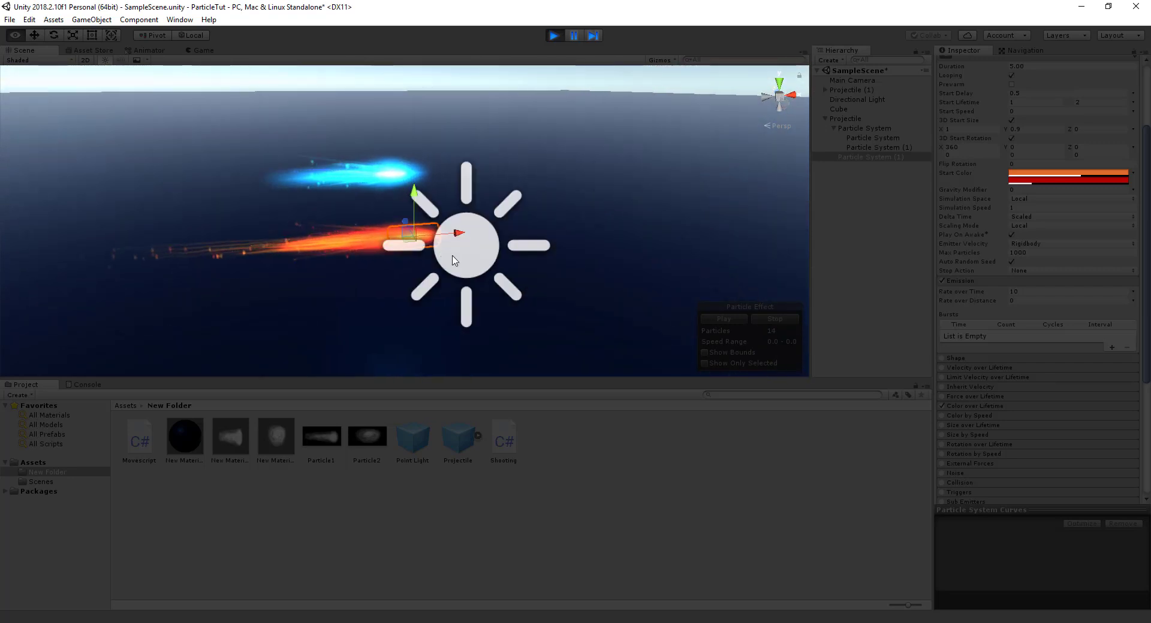
Scale the child Particle System (1) slightly, then frame the view on the Projectile.
click(863, 147)
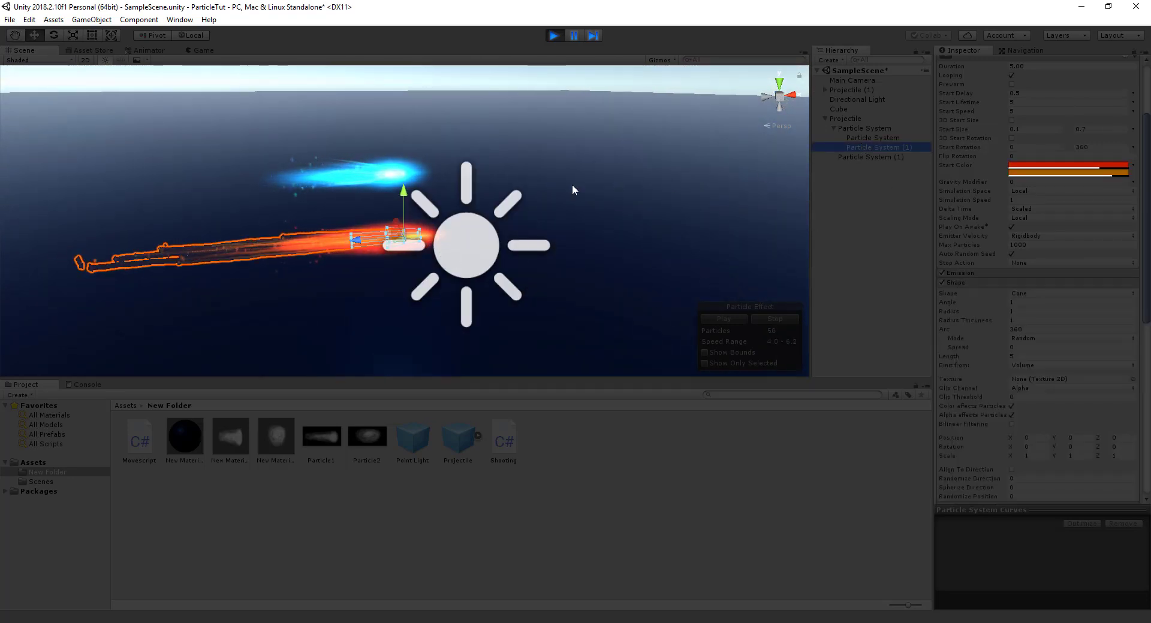
click(73, 36)
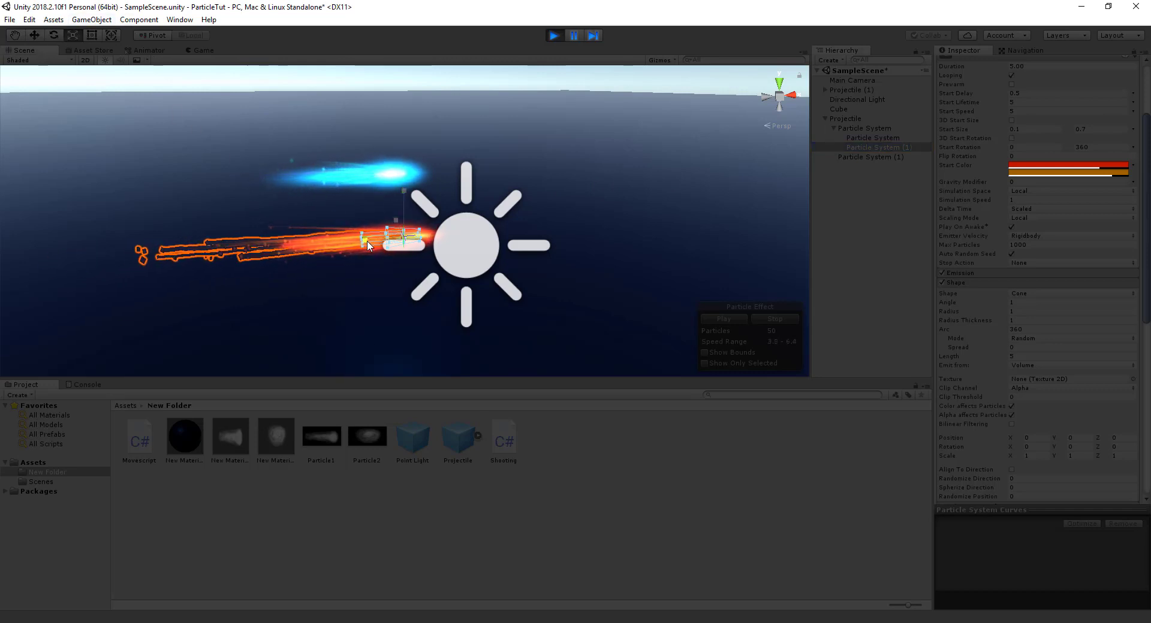
drag(368, 245, 375, 243)
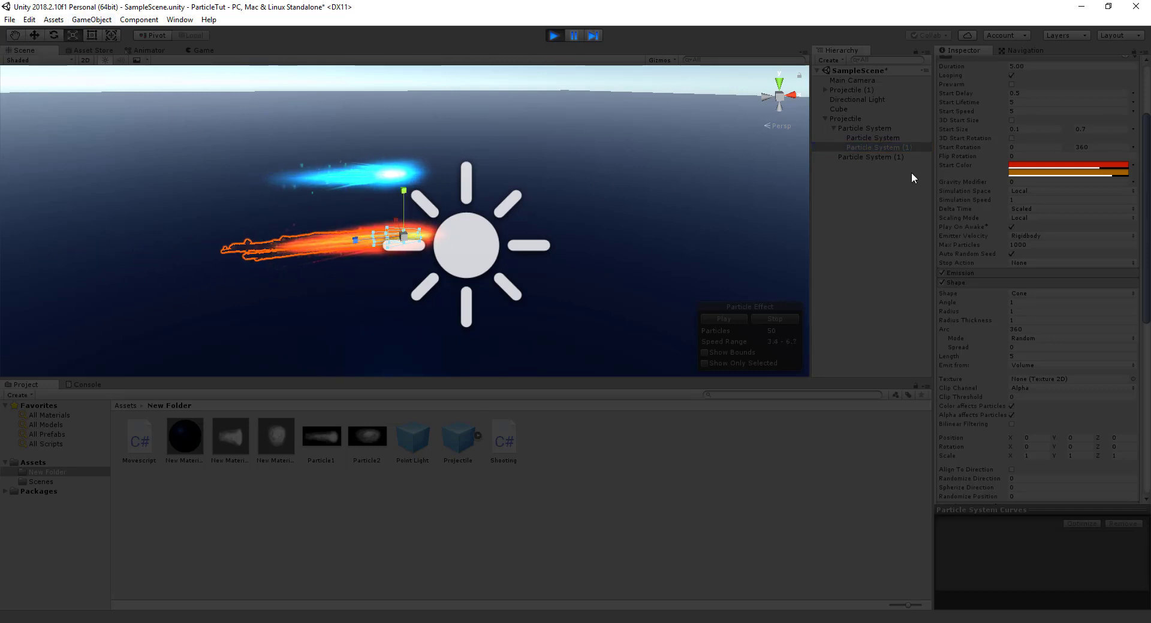
click(861, 119)
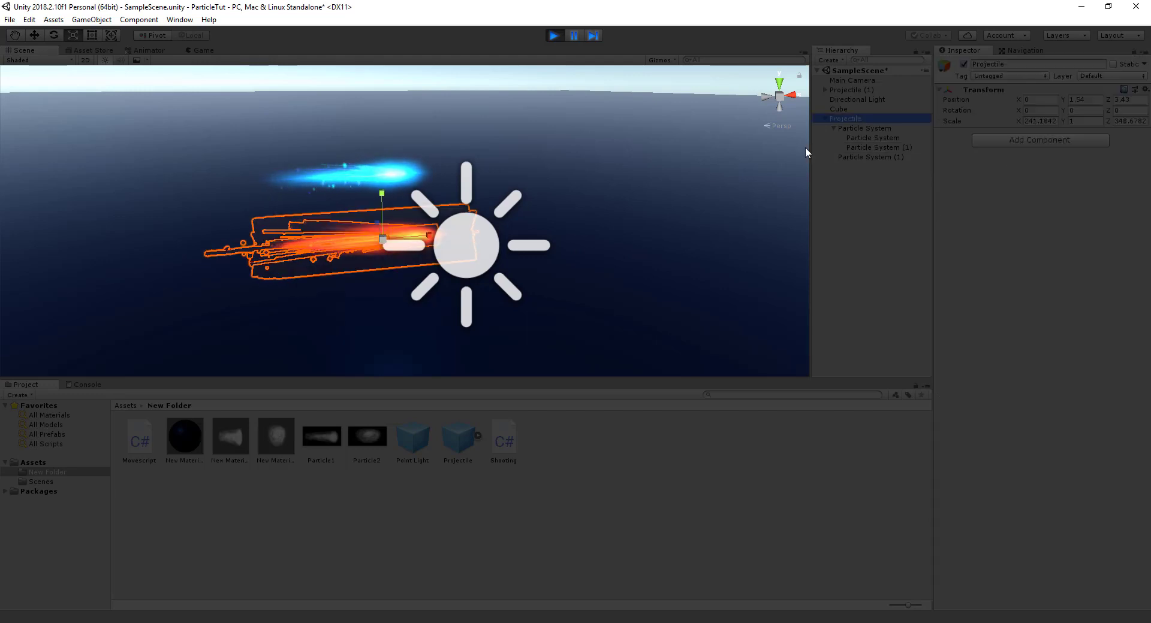
key(f)
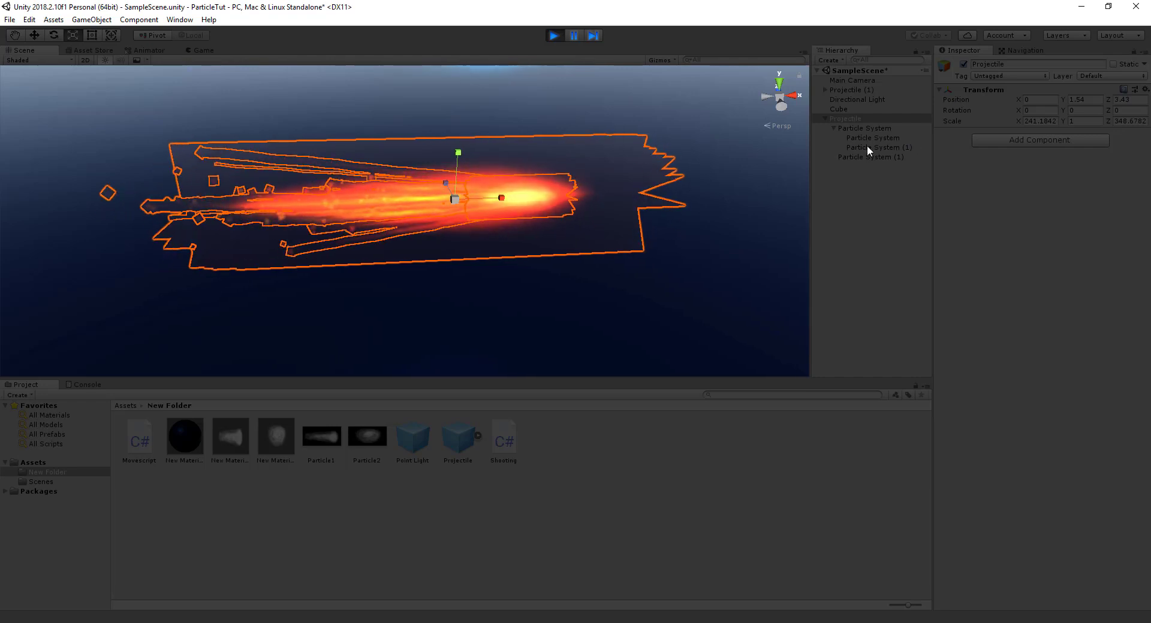
click(847, 109)
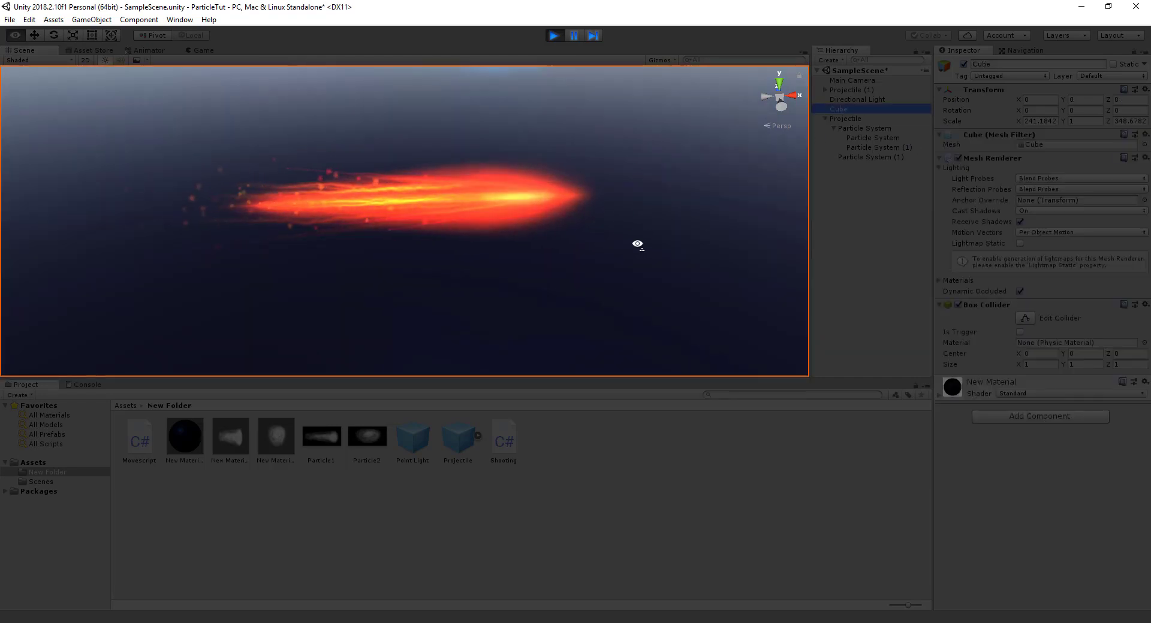
Orbit and move the Scene view until the blue and orange-red projectiles appear side by side.
right_drag(637, 244, 636, 242)
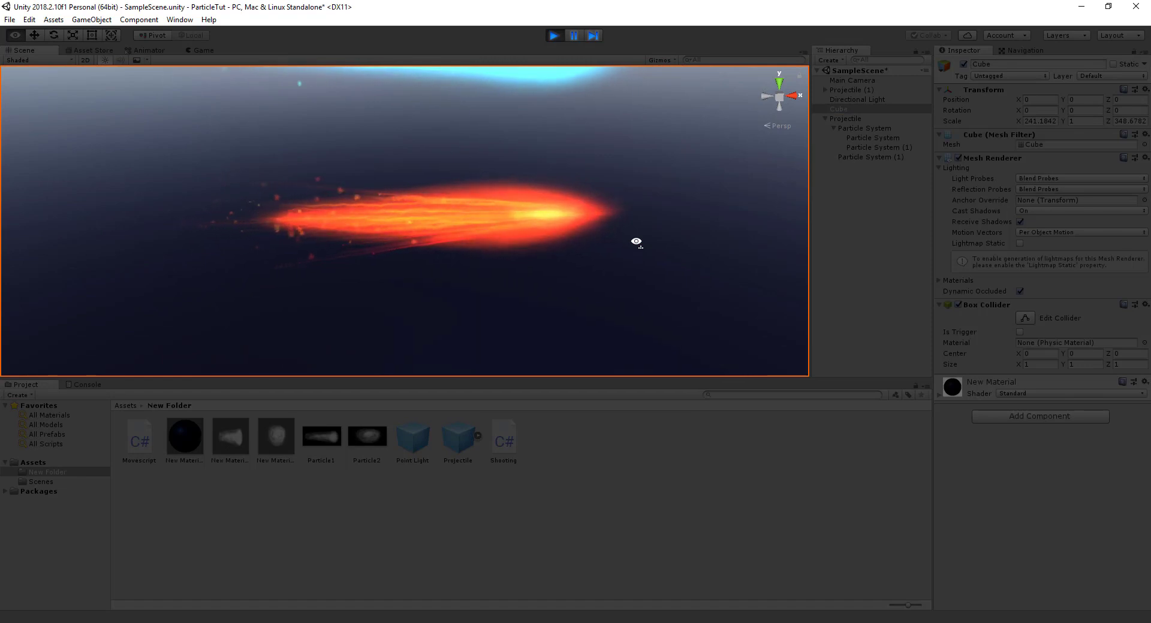
right_drag(636, 242, 622, 238)
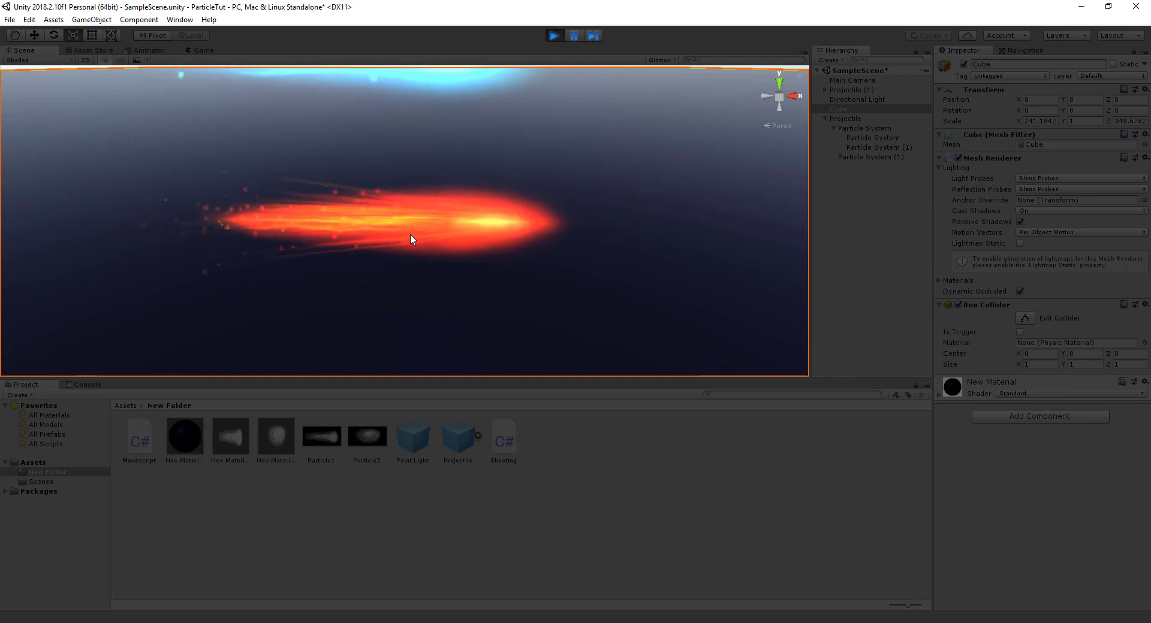
mouse_move(423, 241)
right_down()
mouse_move(573, 238)
mouse_move(455, 233)
right_up()
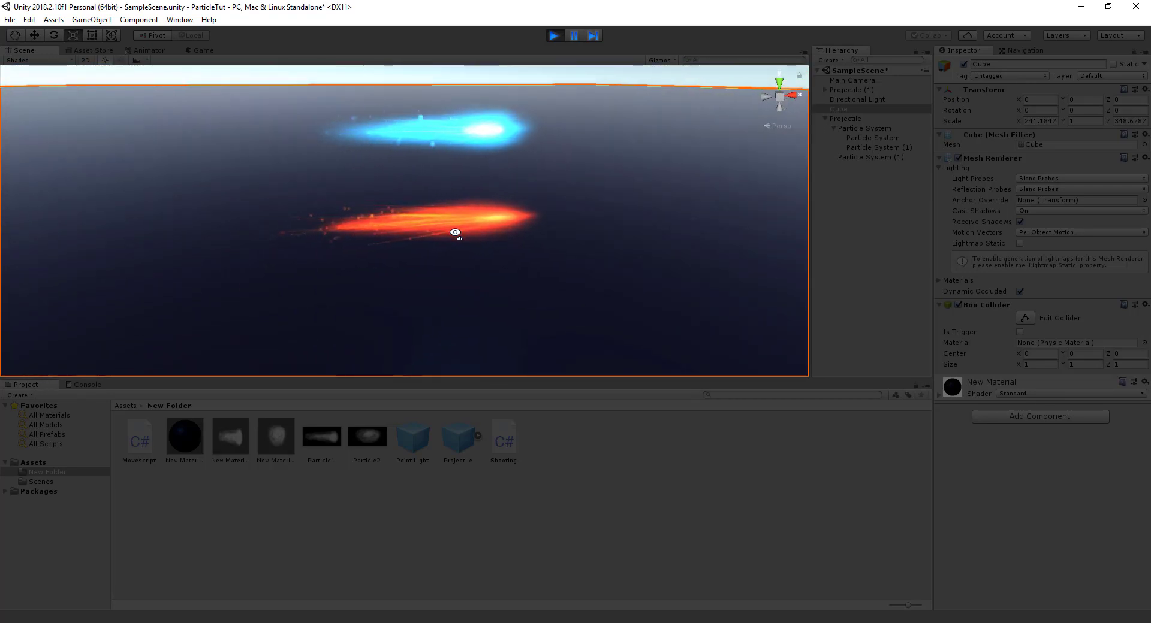
mouse_move(566, 254)
right_down()
mouse_move(547, 241)
mouse_move(554, 265)
right_up()
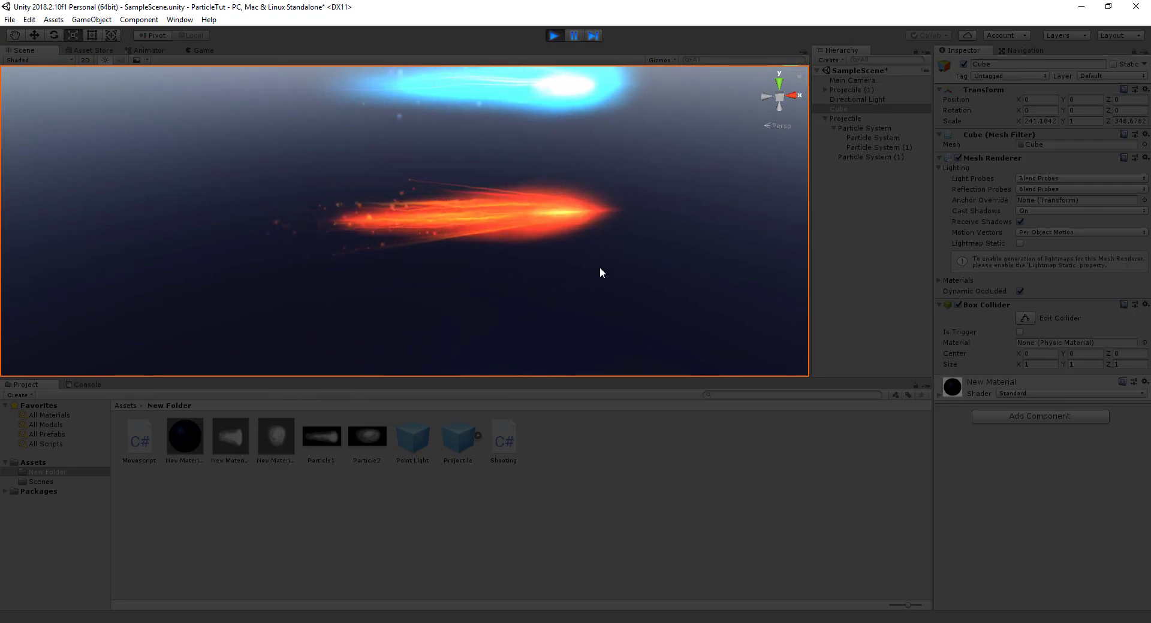
mouse_move(573, 270)
right_down()
mouse_move(558, 254)
mouse_move(583, 261)
mouse_move(569, 300)
right_up()
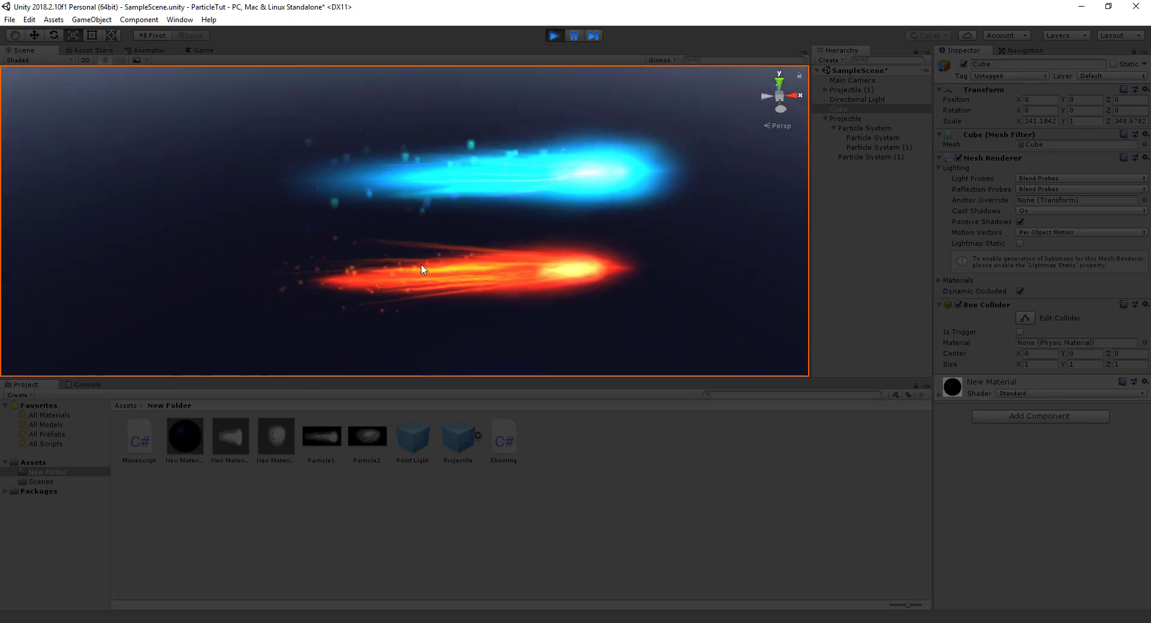